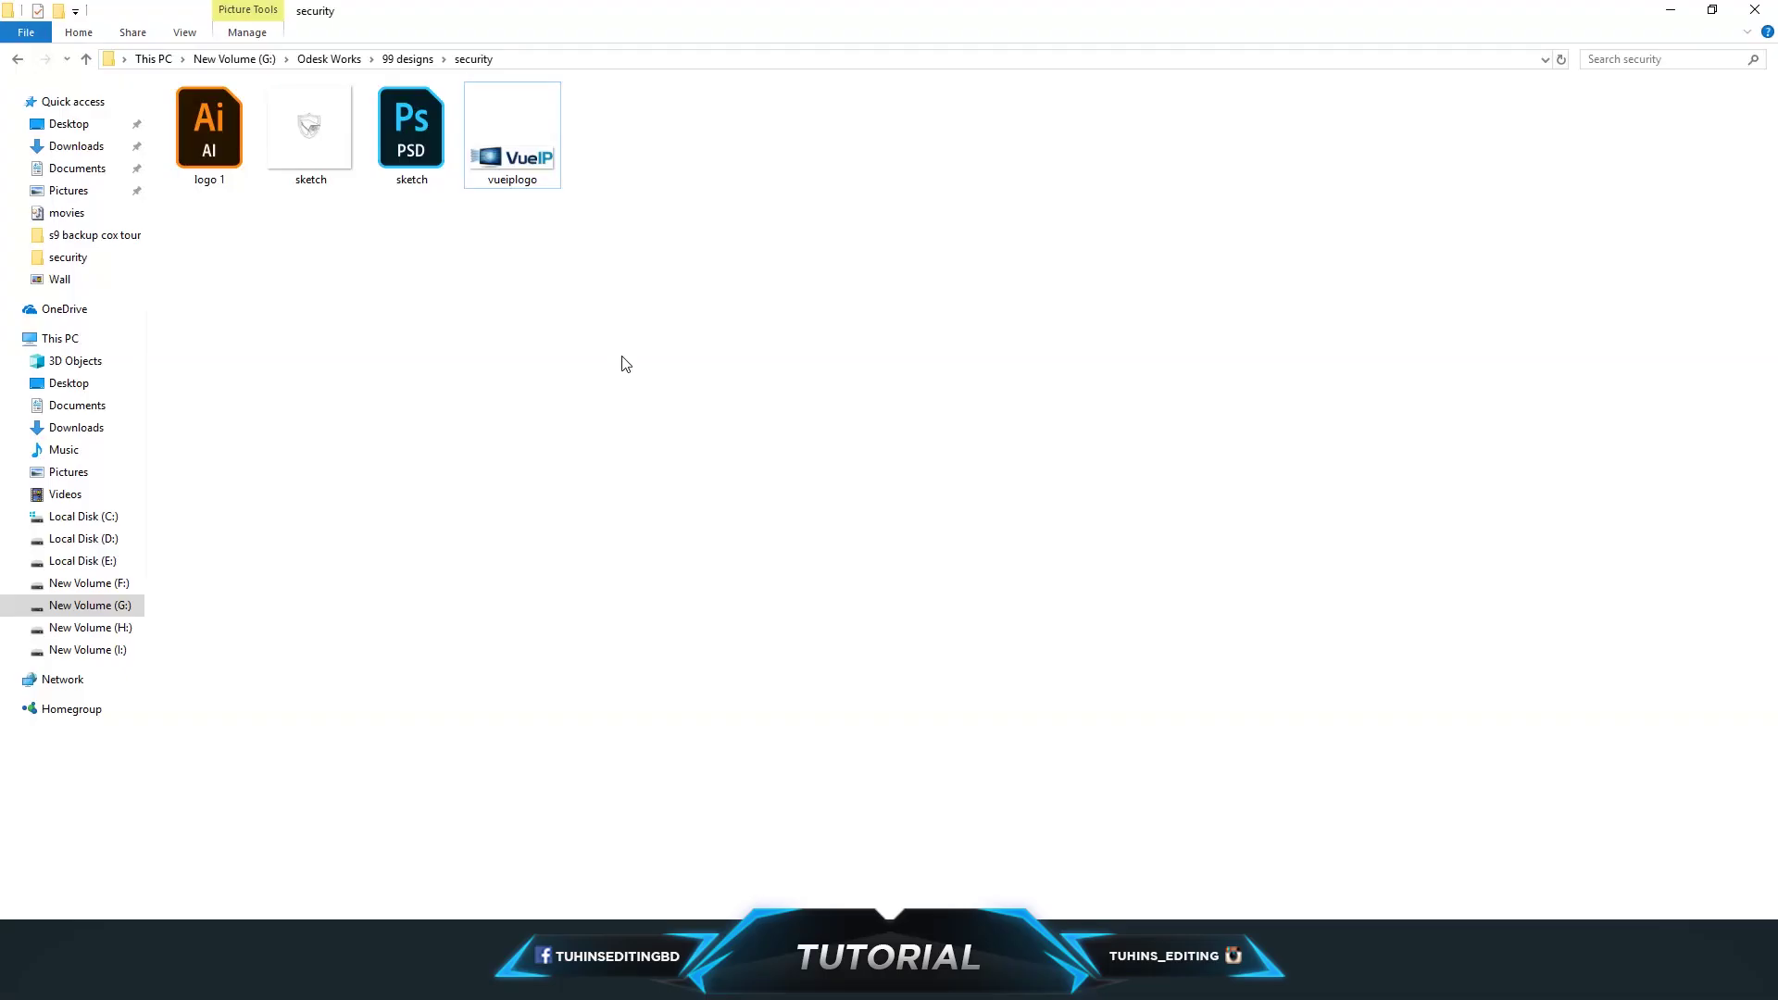
Open vueiplogo.jpg, the reference logo with a monitor beside navy-and-cyan VueIP lettering
{"action": "double_click", "coordinate": [532, 178]}
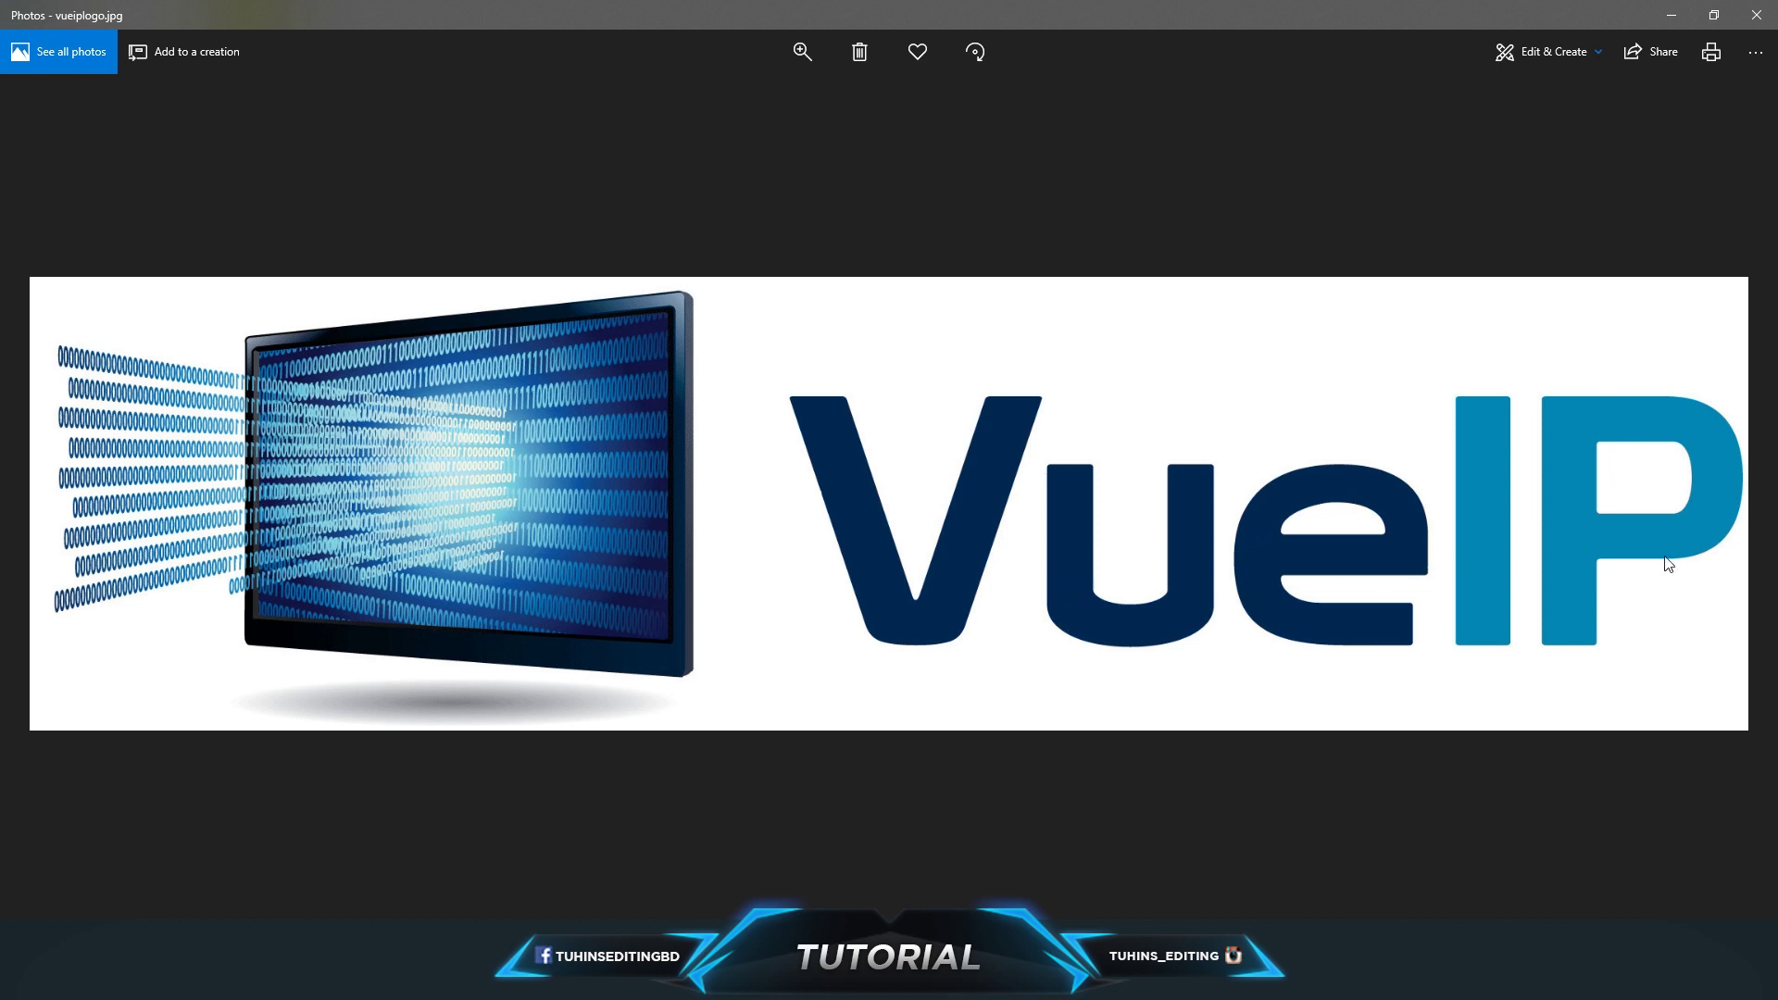
Close the old logo, review sketch.jpg, then open logo 1.ai in Illustrator
{"action": "key", "text": "alt+F4"}
{"action": "double_click", "coordinate": [309, 141]}
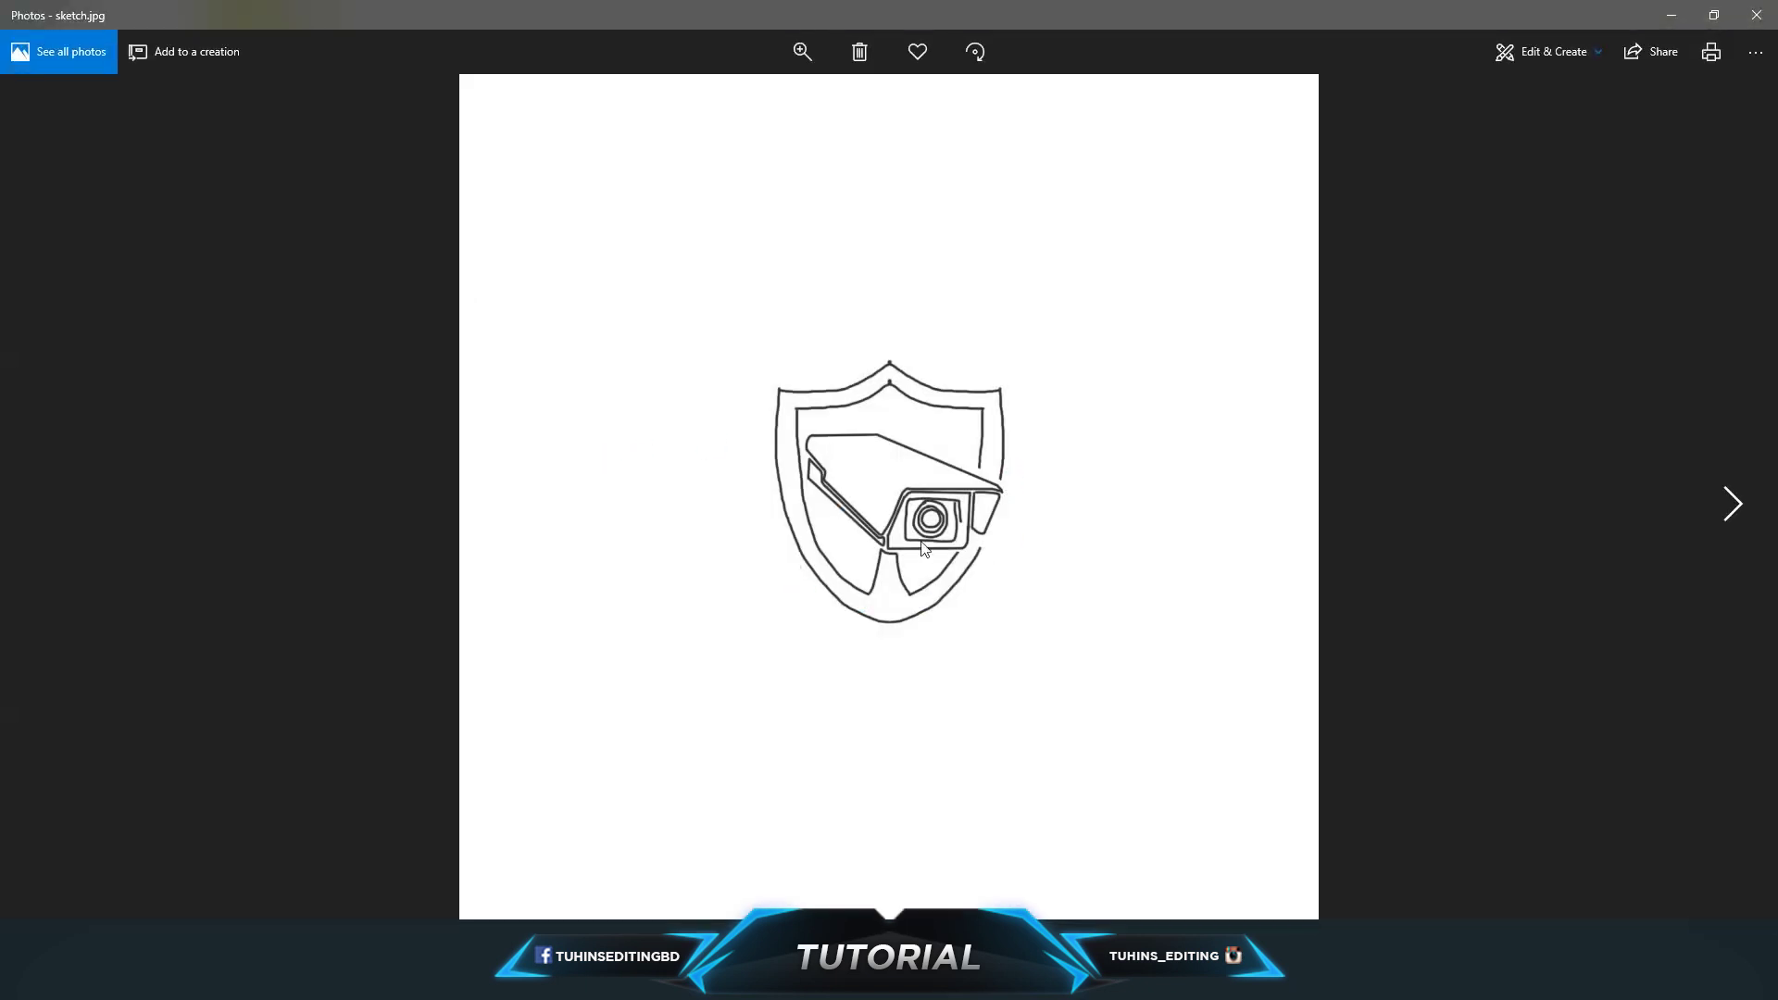
{"action": "key", "text": "alt+F4"}
{"action": "mouse_move", "coordinate": [209, 129]}
{"action": "left_mouse_down"}
{"action": "mouse_move", "coordinate": [431, 982]}
{"action": "mouse_move", "coordinate": [435, 889]}
{"action": "left_mouse_up"}
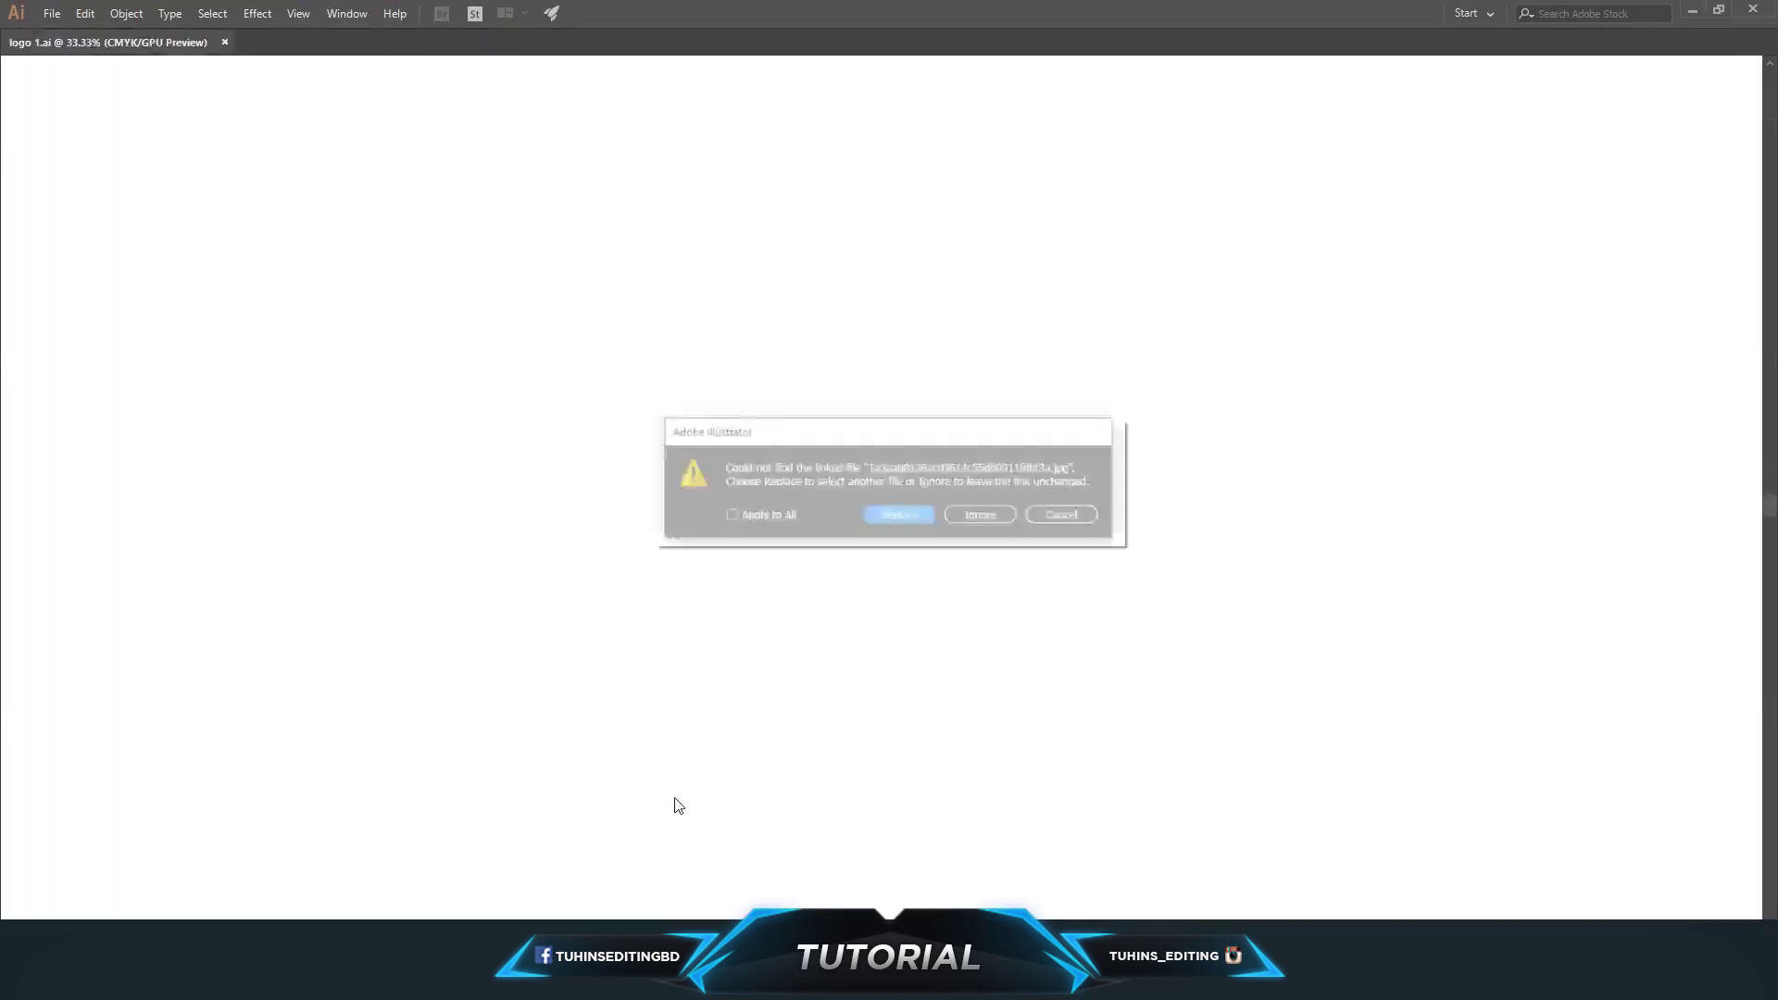
Skip the missing link, hide the dark background layers, and save the document
{"action": "left_click", "coordinate": [996, 515]}
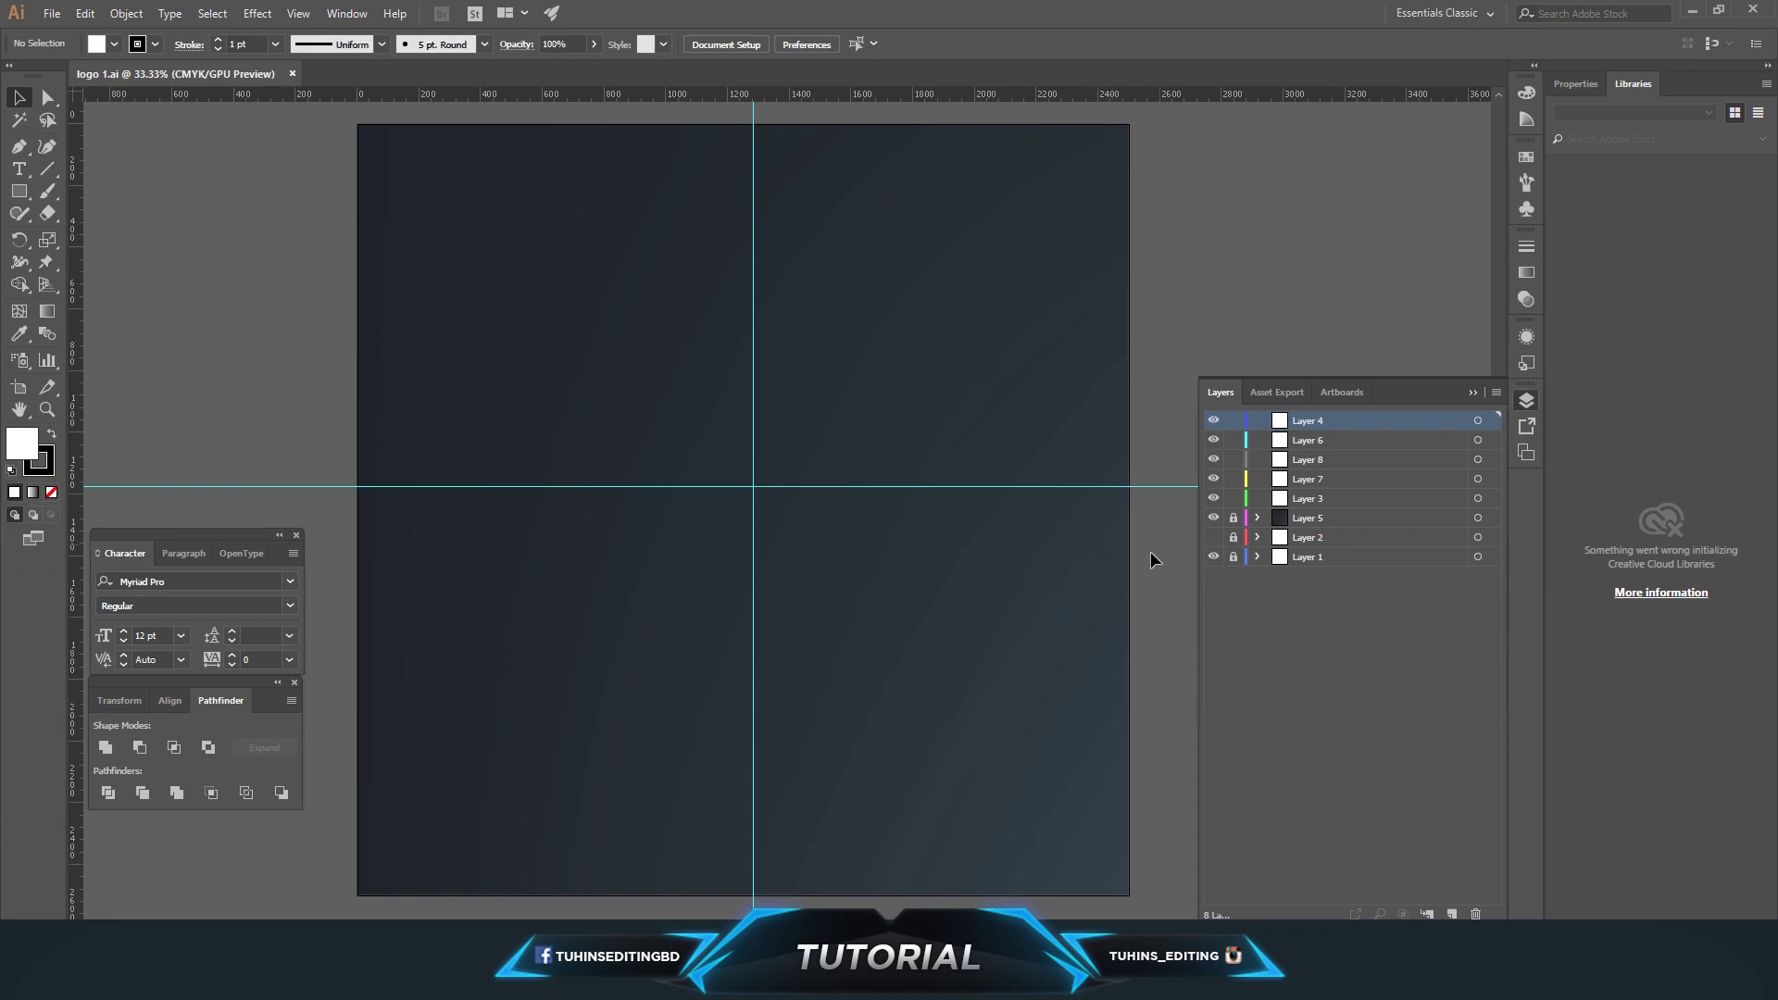
{"action": "left_click", "coordinate": [1214, 518]}
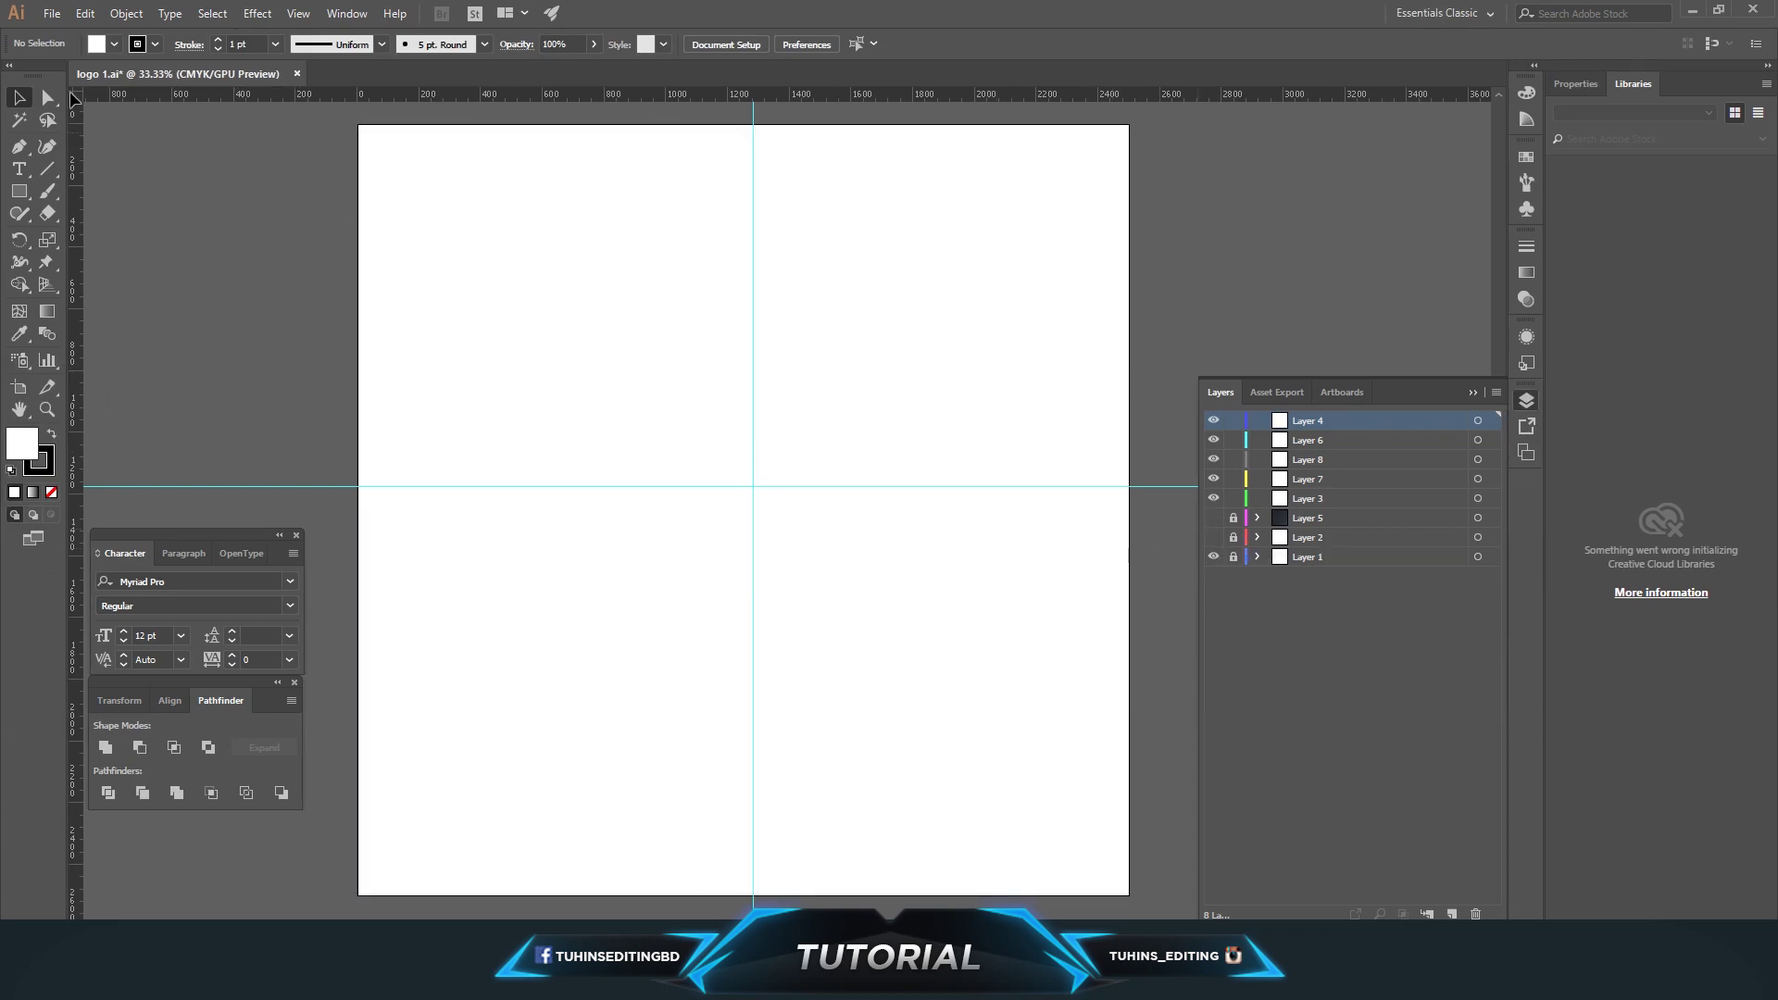
{"action": "left_click", "coordinate": [52, 13]}
{"action": "left_click", "coordinate": [74, 160]}
Place sketch.jpg on Layer 3, scale it up over the artboard, and fade it to about 19% opacity
{"action": "left_click", "coordinate": [1306, 500]}
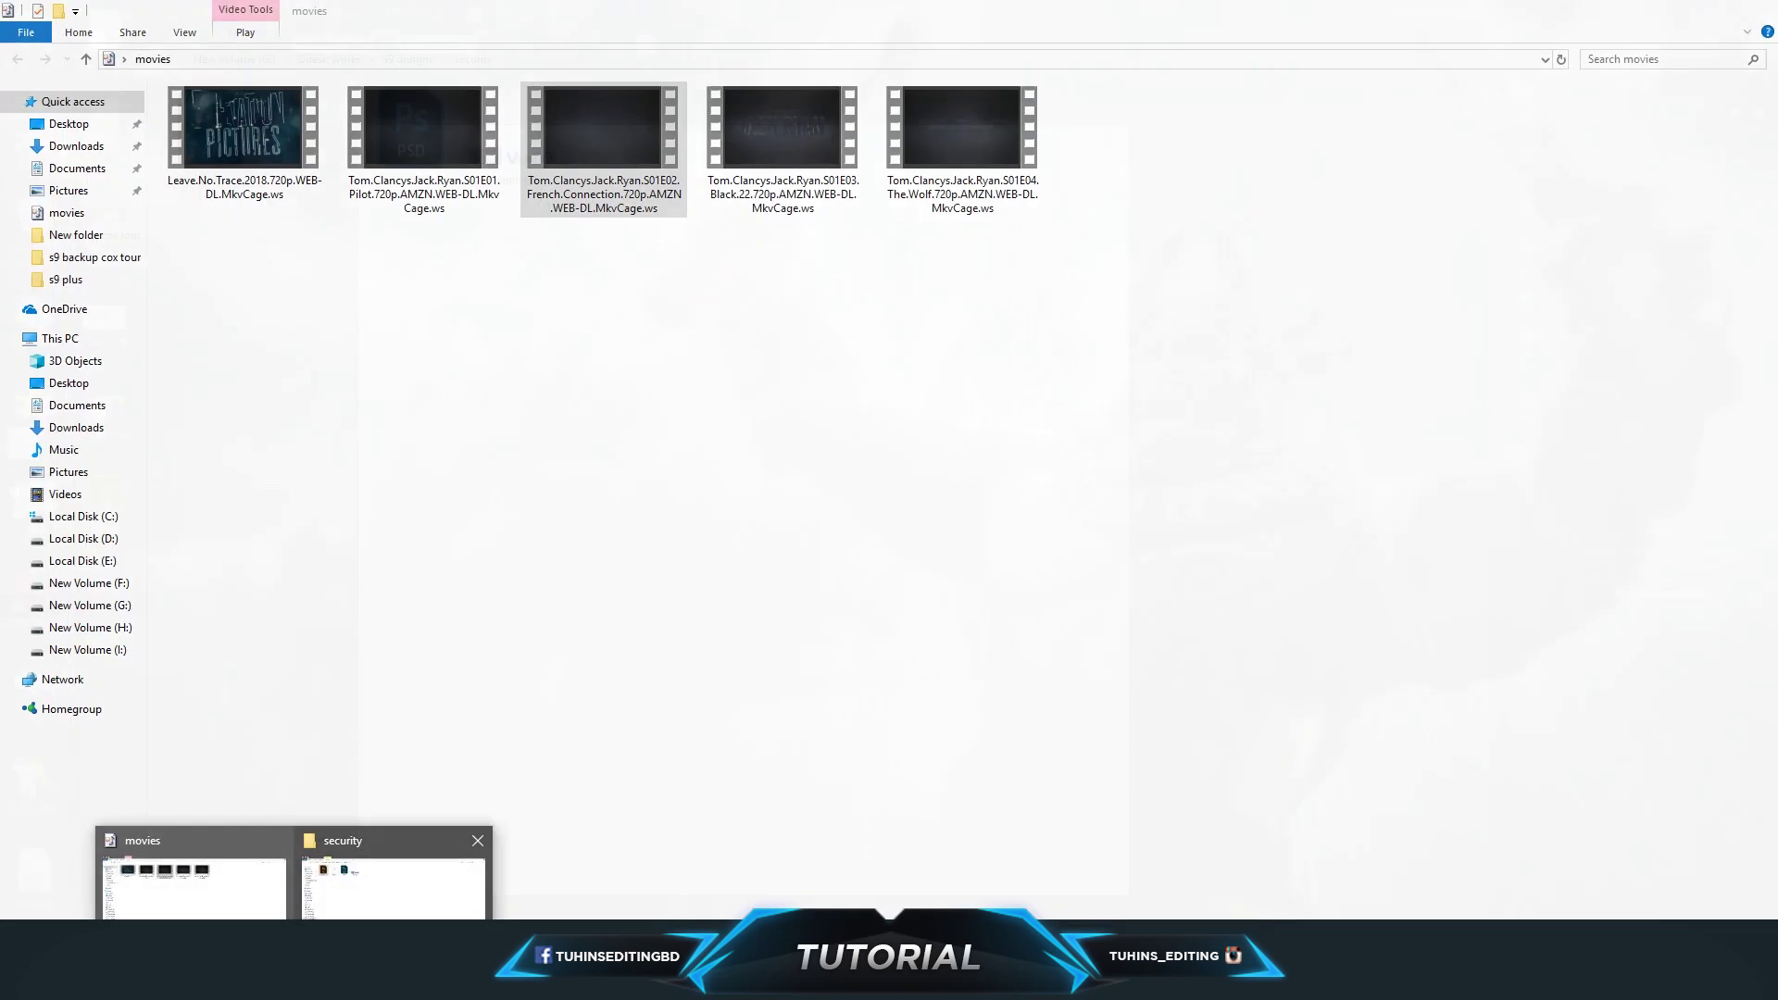
{"action": "left_click", "coordinate": [398, 889]}
{"action": "mouse_move", "coordinate": [310, 139]}
{"action": "left_mouse_down"}
{"action": "mouse_move", "coordinate": [389, 906]}
{"action": "mouse_move", "coordinate": [732, 456]}
{"action": "mouse_move", "coordinate": [986, 746]}
{"action": "left_mouse_up"}
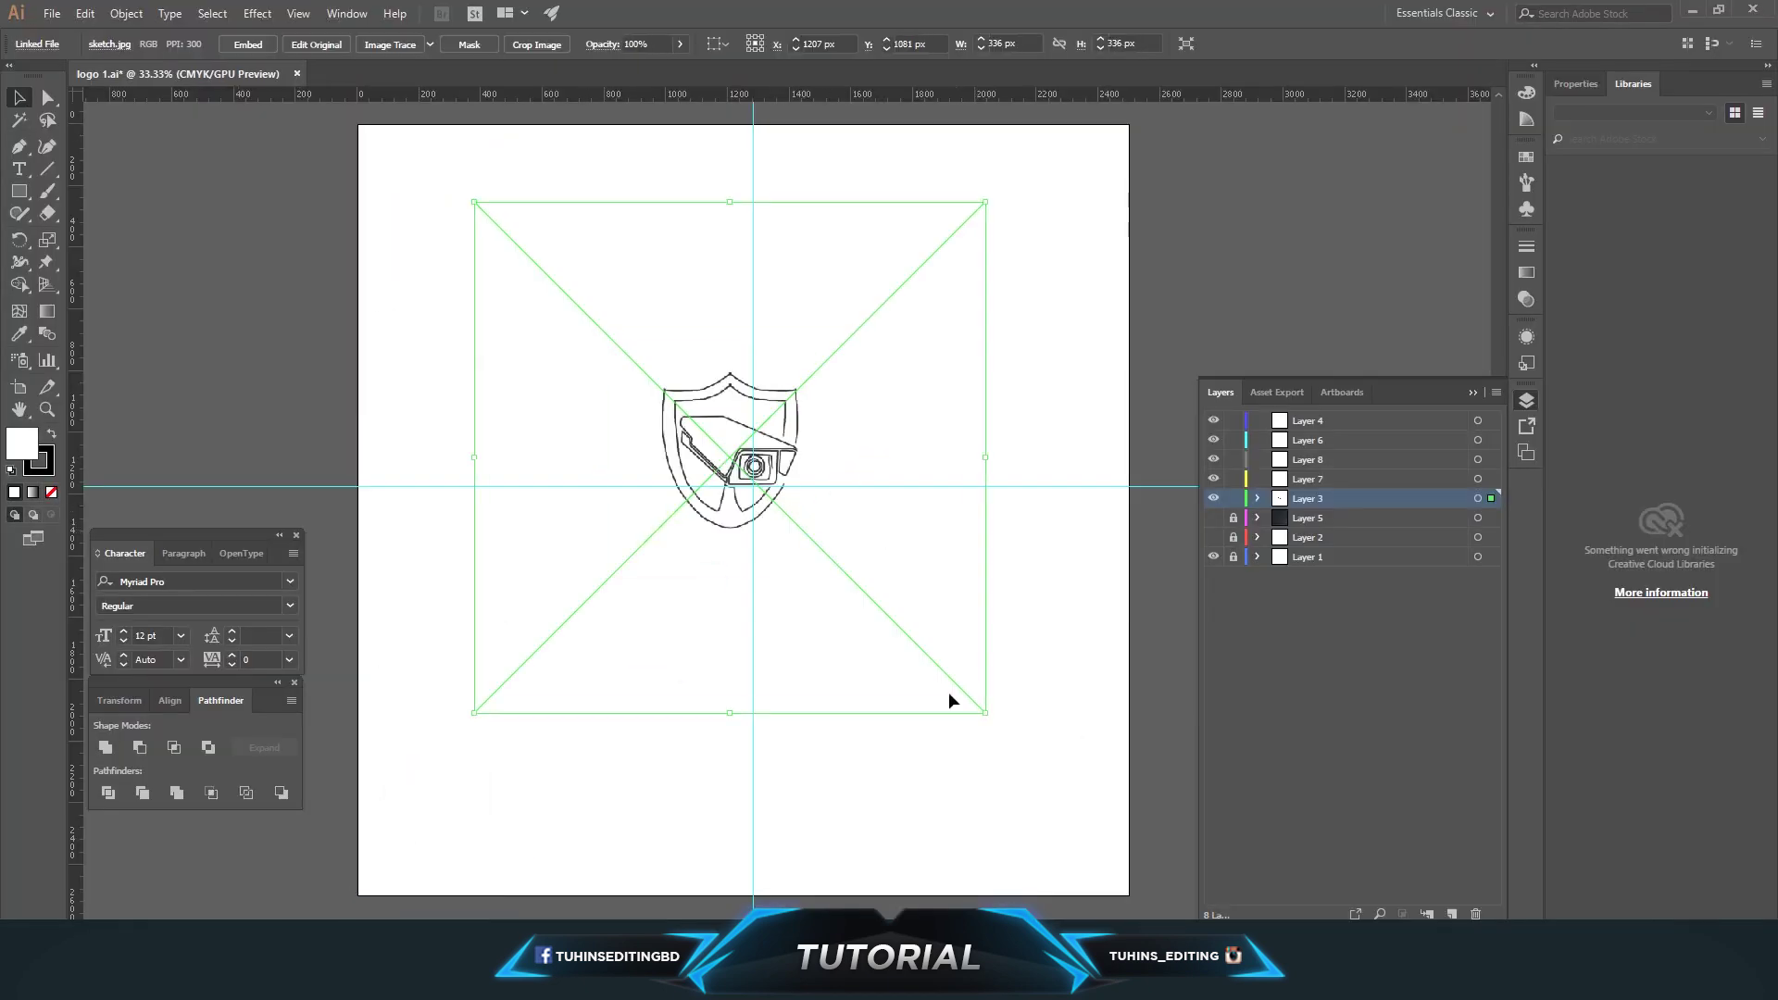
{"action": "left_click_drag", "start_coordinate": [778, 515], "coordinate": [778, 508]}
{"action": "left_click_drag", "start_coordinate": [1008, 747], "coordinate": [1105, 836]}
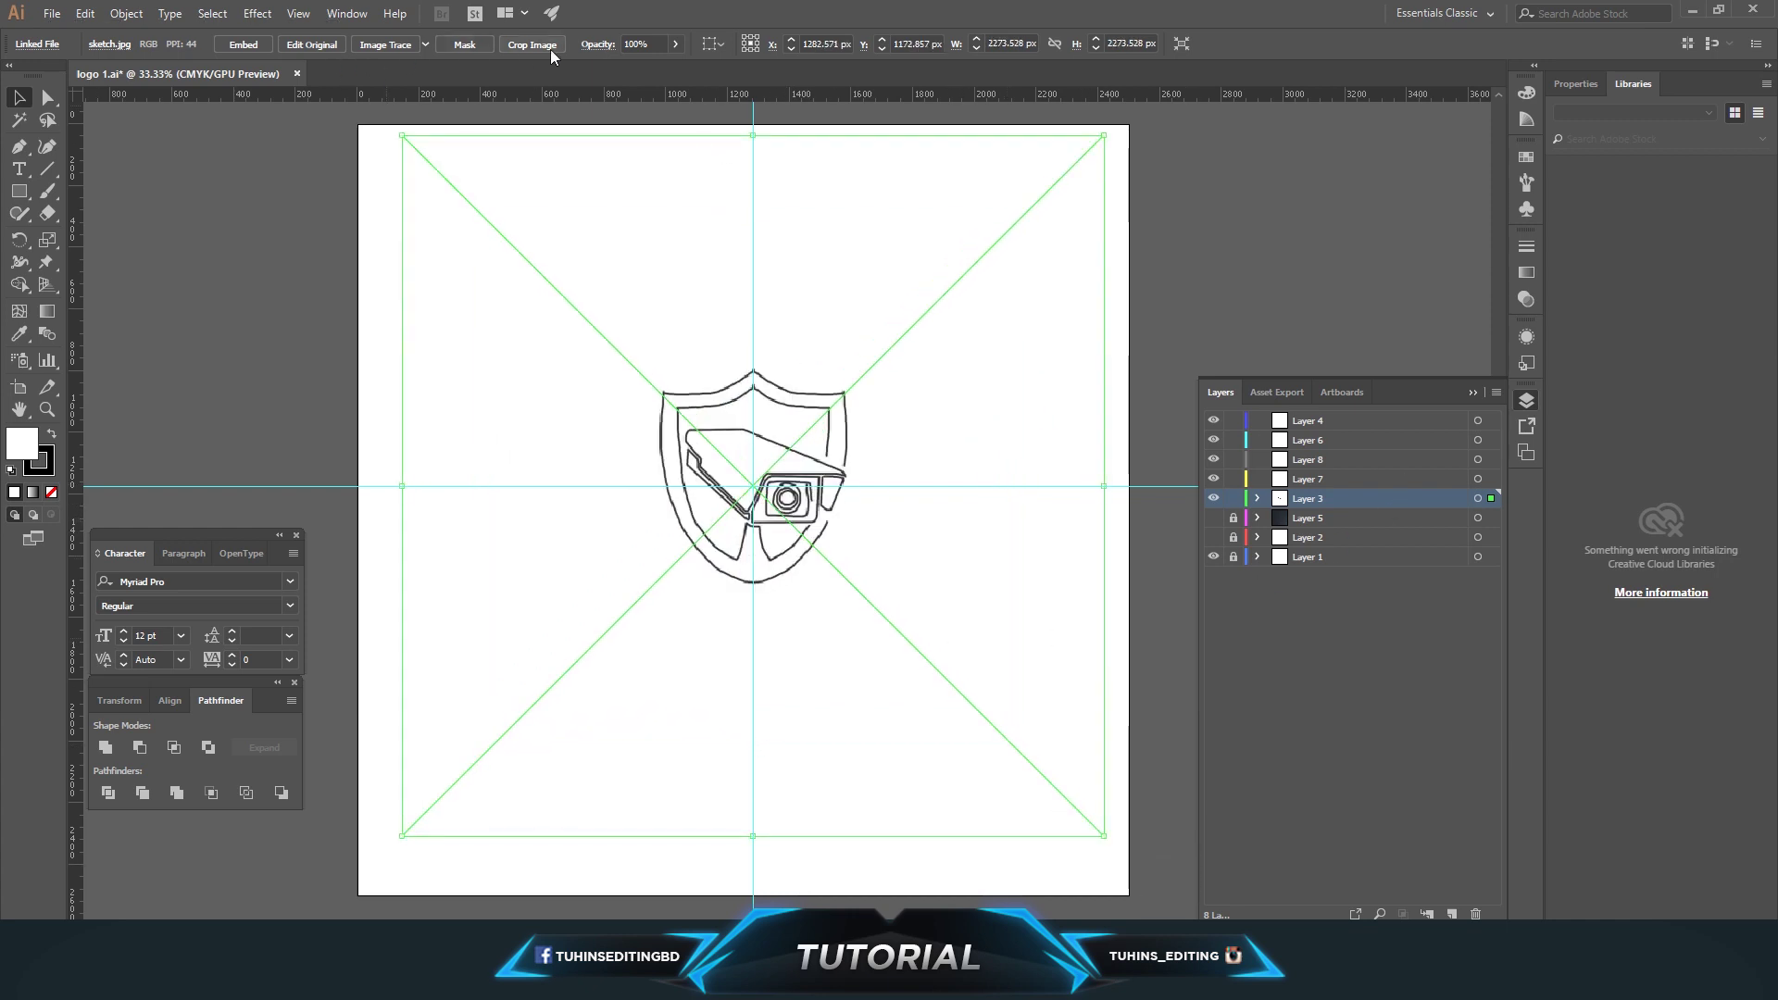
{"action": "left_click_drag", "start_coordinate": [671, 67], "coordinate": [615, 64]}
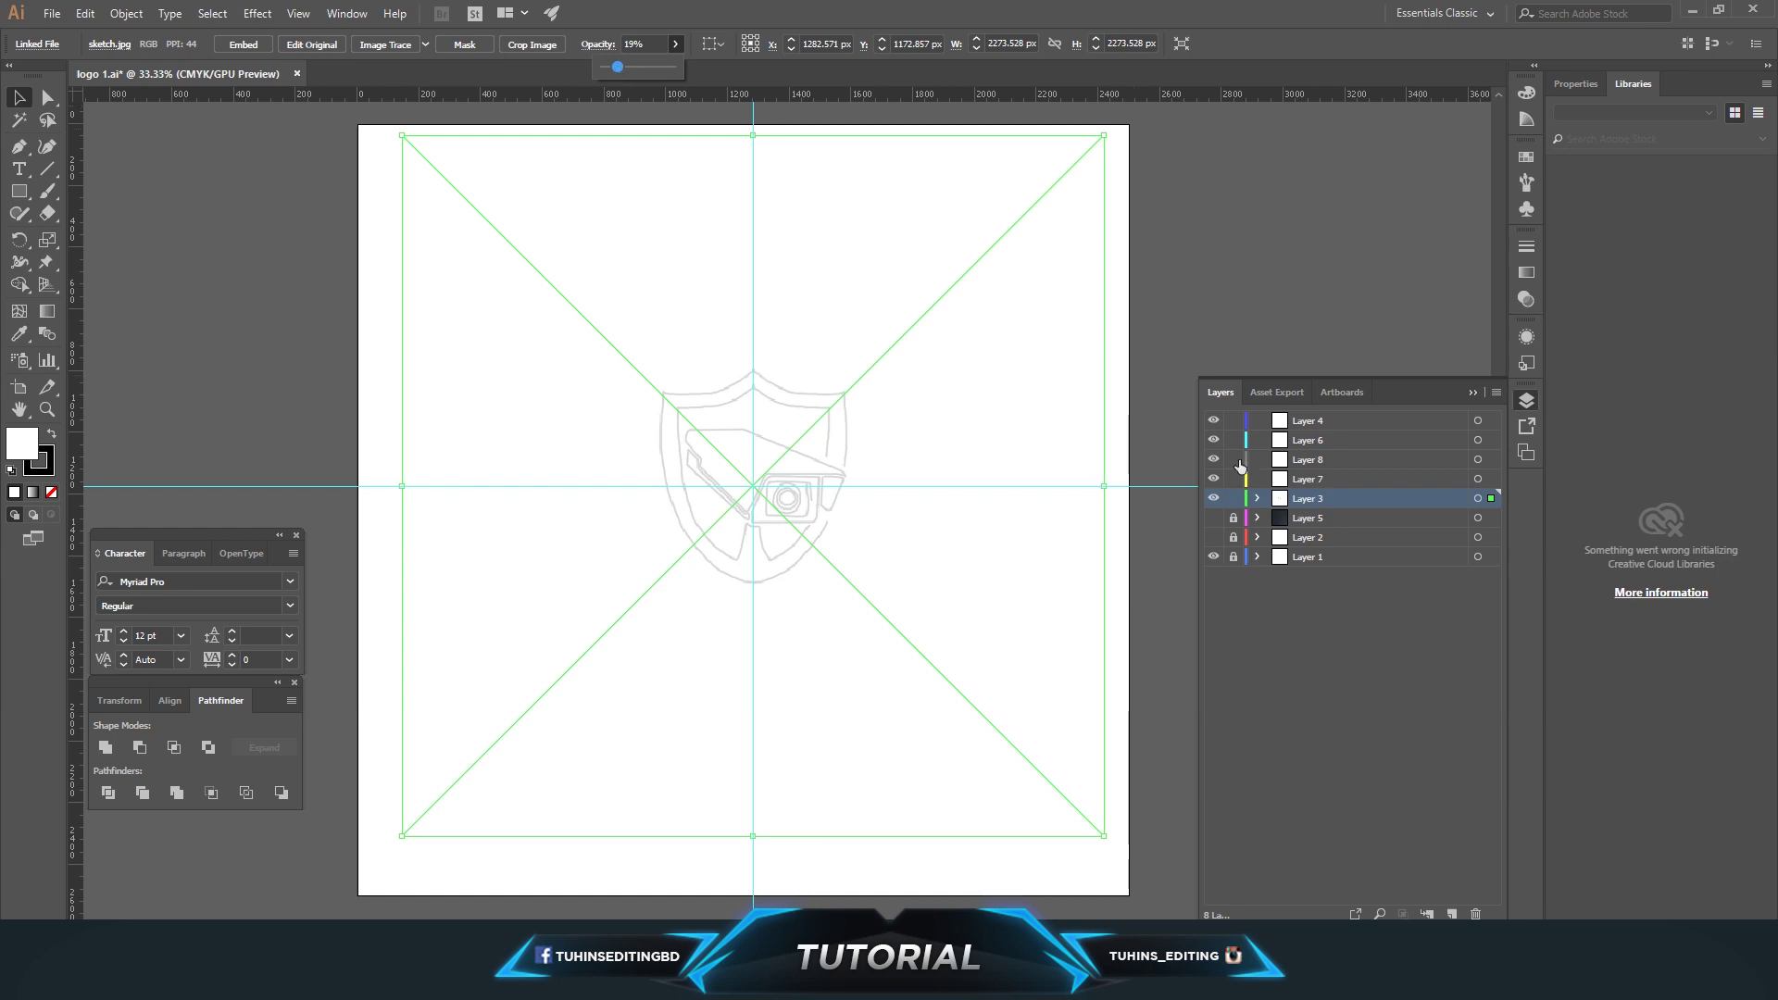
Lock Layer 3, make Layer 7 active, and save the document
{"action": "left_click", "coordinate": [1233, 499]}
{"action": "left_click", "coordinate": [1311, 479]}
{"action": "key", "text": "ctrl+plus"}
{"action": "left_click", "coordinate": [52, 13]}
{"action": "left_click", "coordinate": [65, 159]}
{"action": "scroll", "coordinate": [713, 417], "scroll_direction": "up", "scroll_amount": 3}
{"action": "left_click", "coordinate": [19, 154]}
{"action": "left_click", "coordinate": [727, 354]}
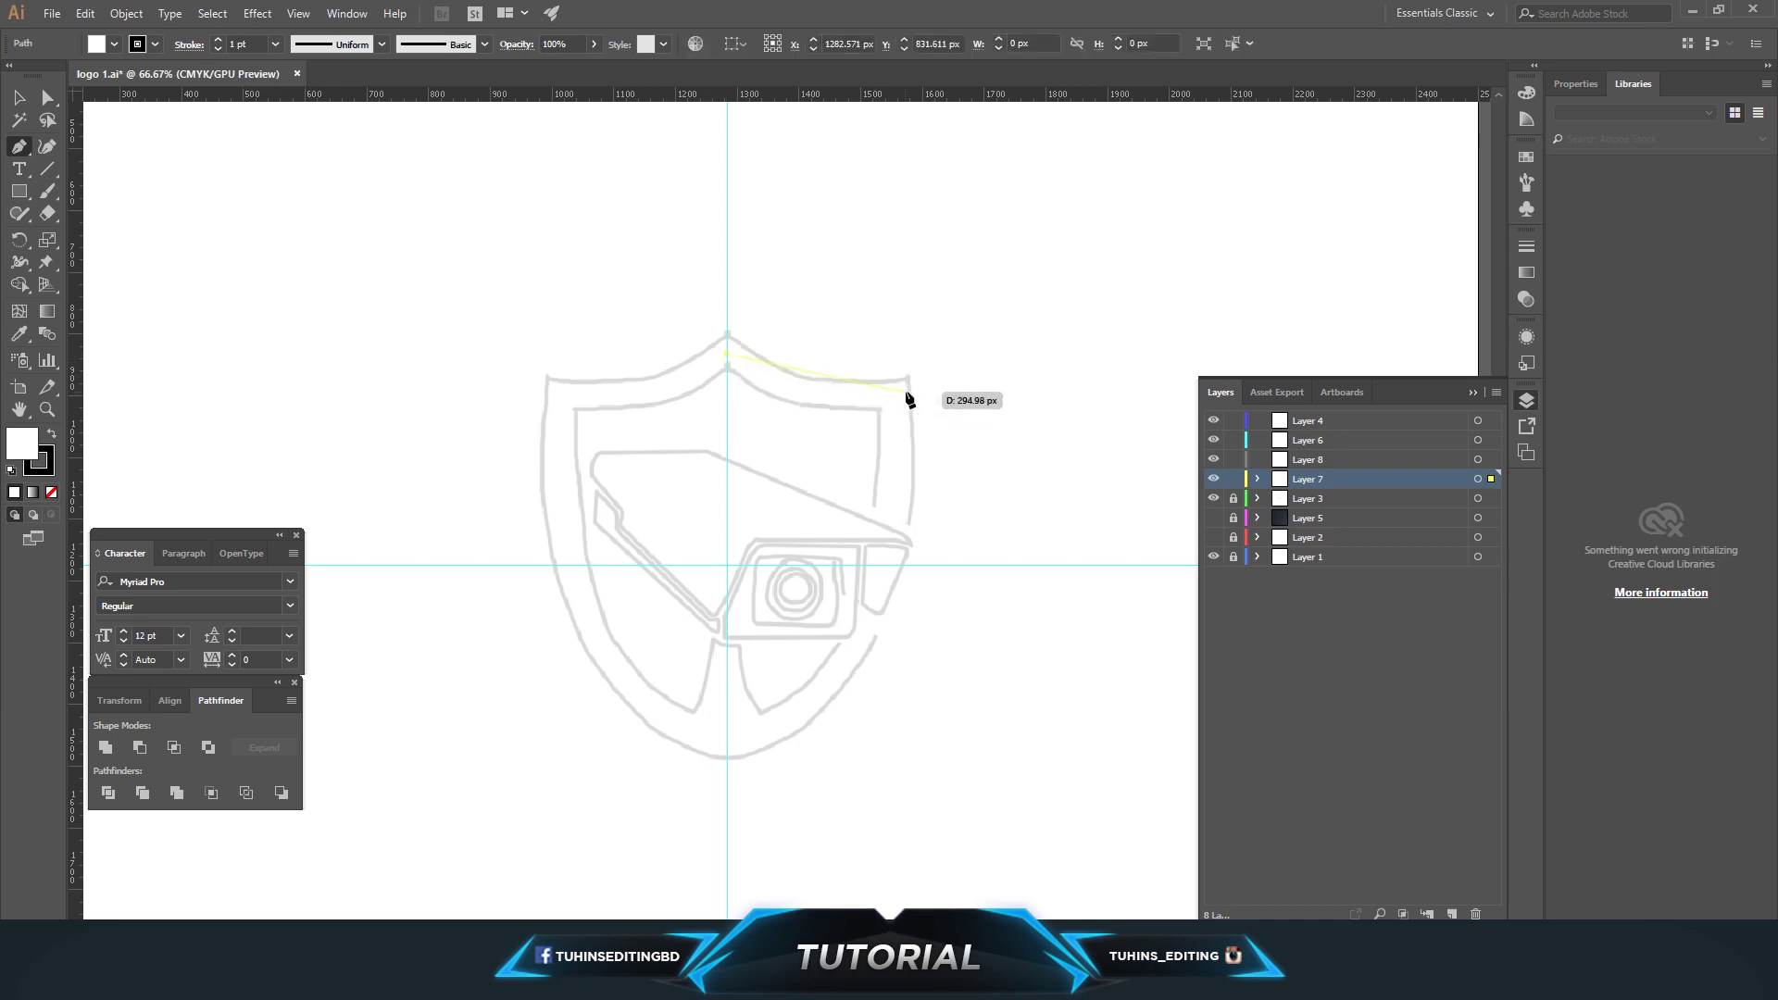
{"action": "left_click", "coordinate": [1019, 387]}
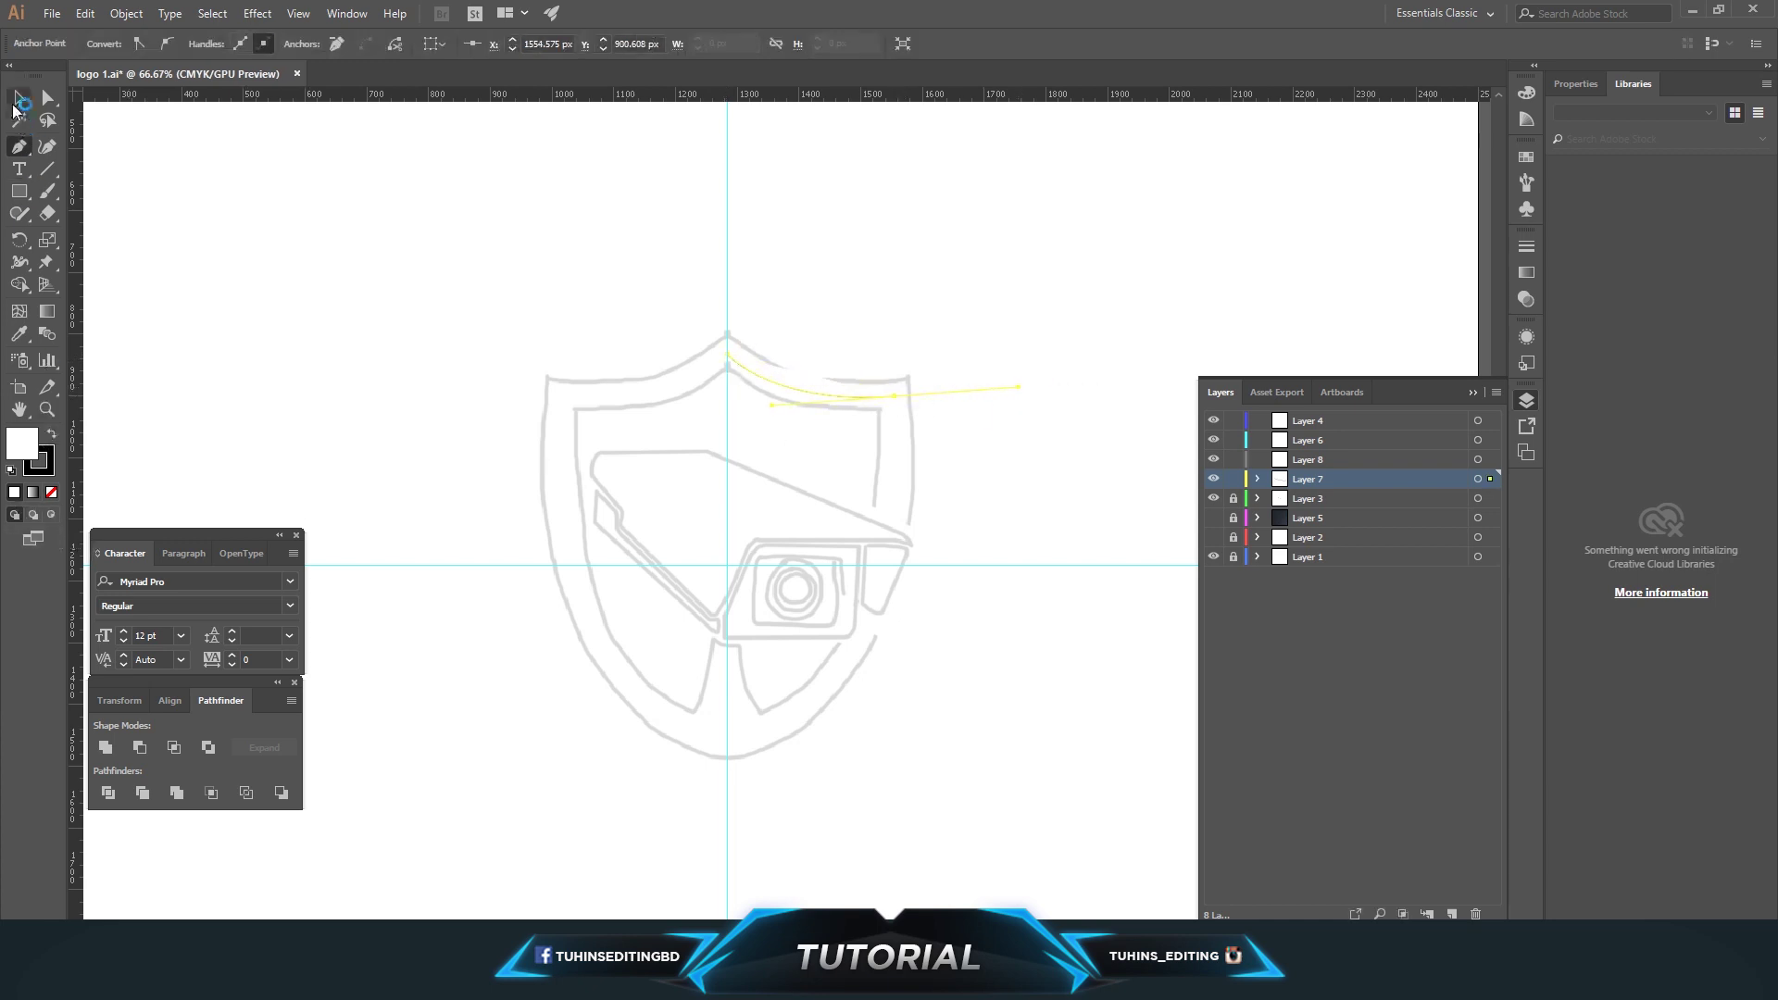
{"action": "key", "text": "ctrl+z"}
{"action": "left_click", "coordinate": [114, 43]}
{"action": "left_click", "coordinate": [11, 76]}
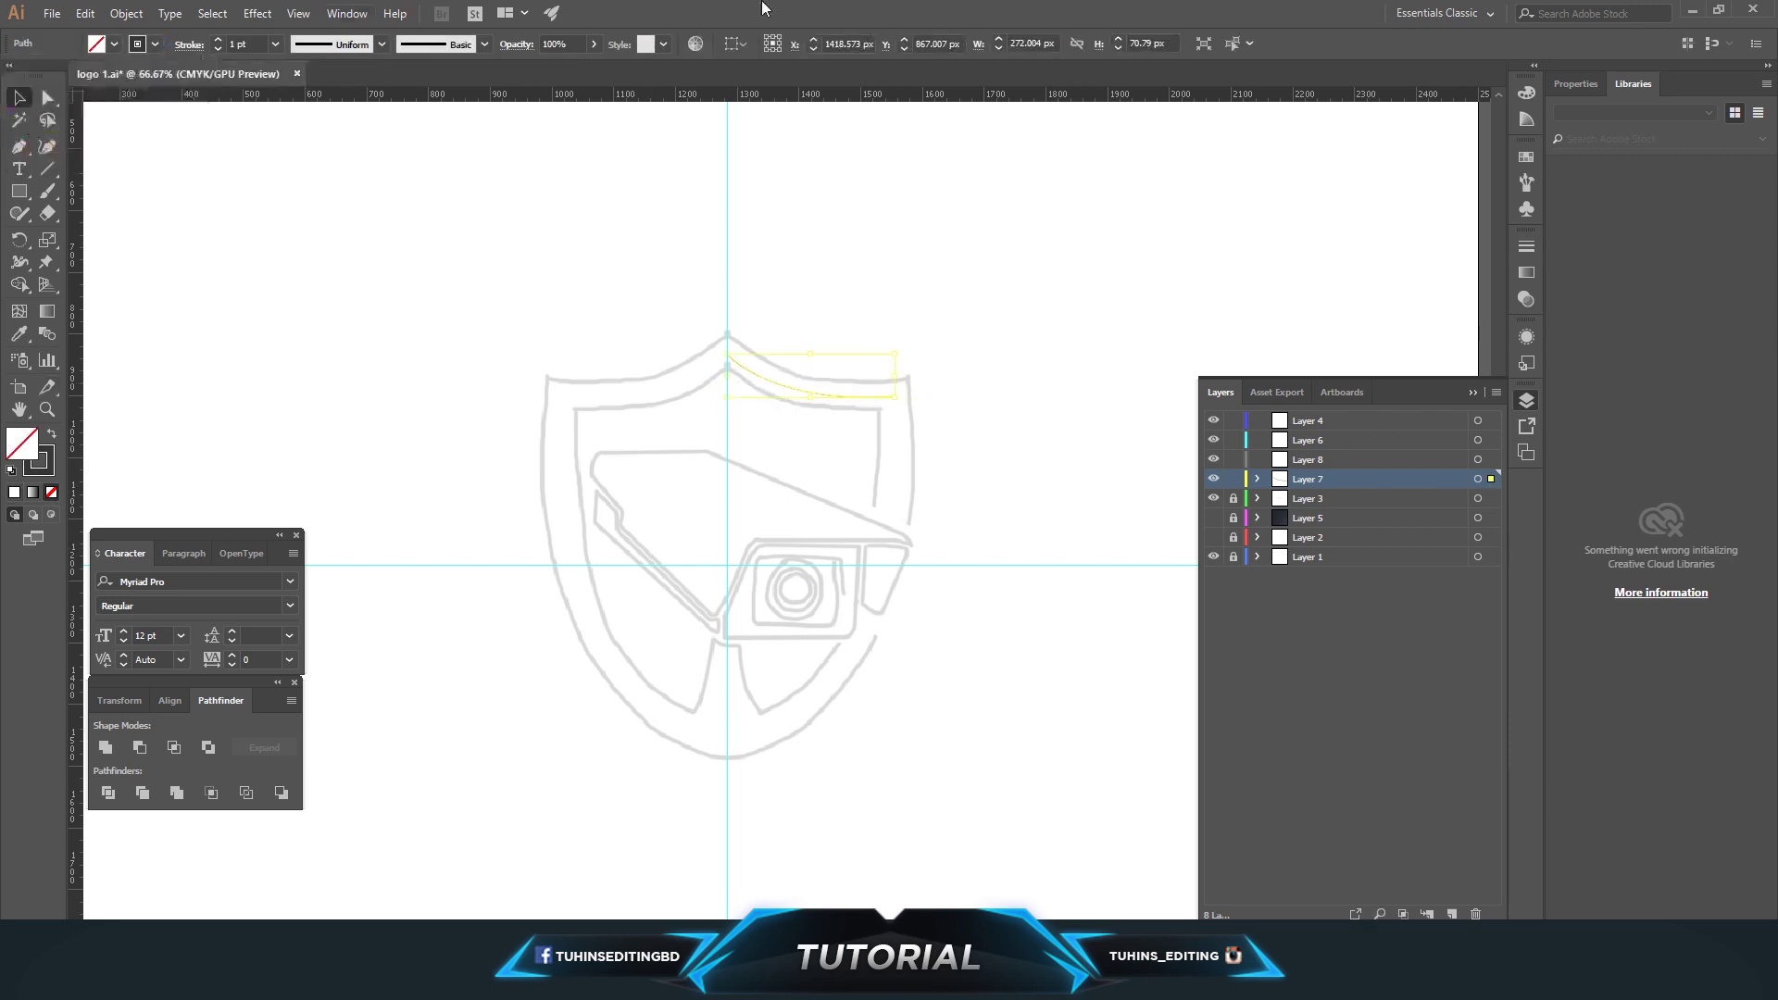
{"action": "key", "text": "Up"}
{"action": "key", "text": "Up"}
{"action": "key", "text": "Up"}
{"action": "key", "text": "Up"}
{"action": "key", "text": "Up"}
{"action": "key", "text": "Up"}
{"action": "key", "text": "Up"}
{"action": "key", "text": "Up"}
{"action": "key", "text": "Up"}
{"action": "key", "text": "Down"}
{"action": "key", "text": "Down"}
{"action": "key", "text": "Down"}
{"action": "key", "text": "Down"}
{"action": "key", "text": "Down"}
{"action": "key", "text": "Down"}
{"action": "left_click", "coordinate": [19, 148]}
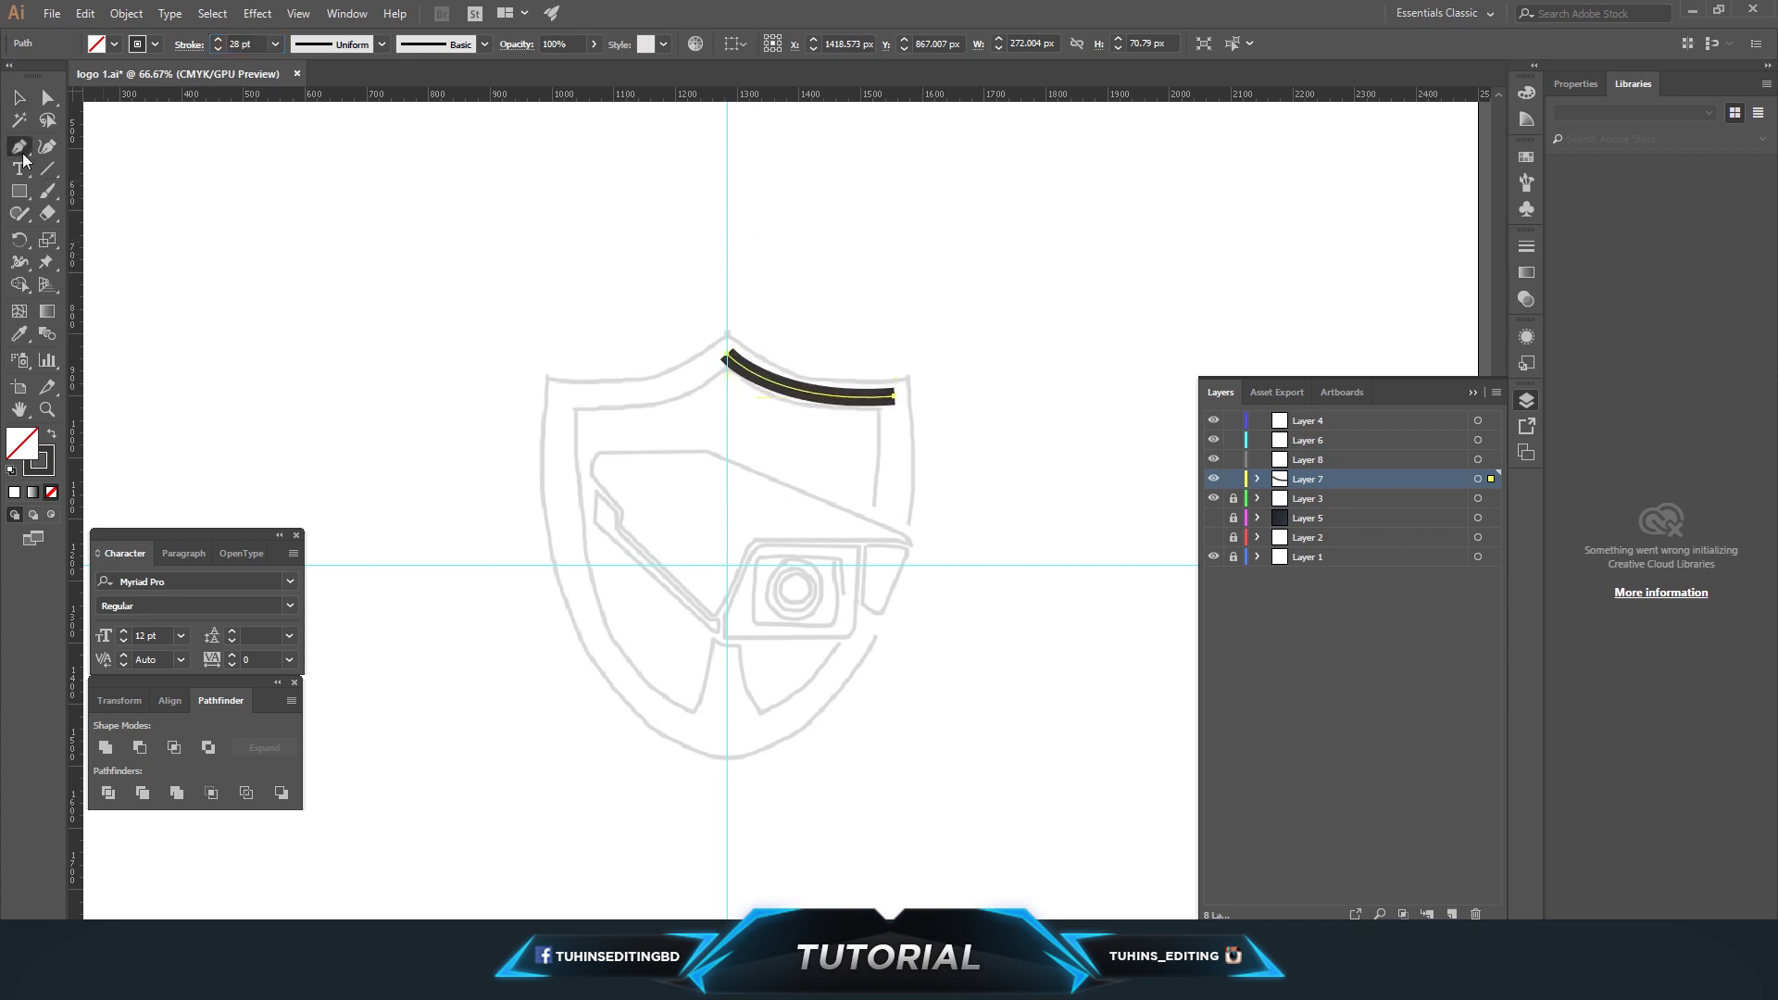
{"action": "left_click", "coordinate": [894, 399]}
{"action": "left_click_drag", "start_coordinate": [724, 749], "coordinate": [549, 882]}
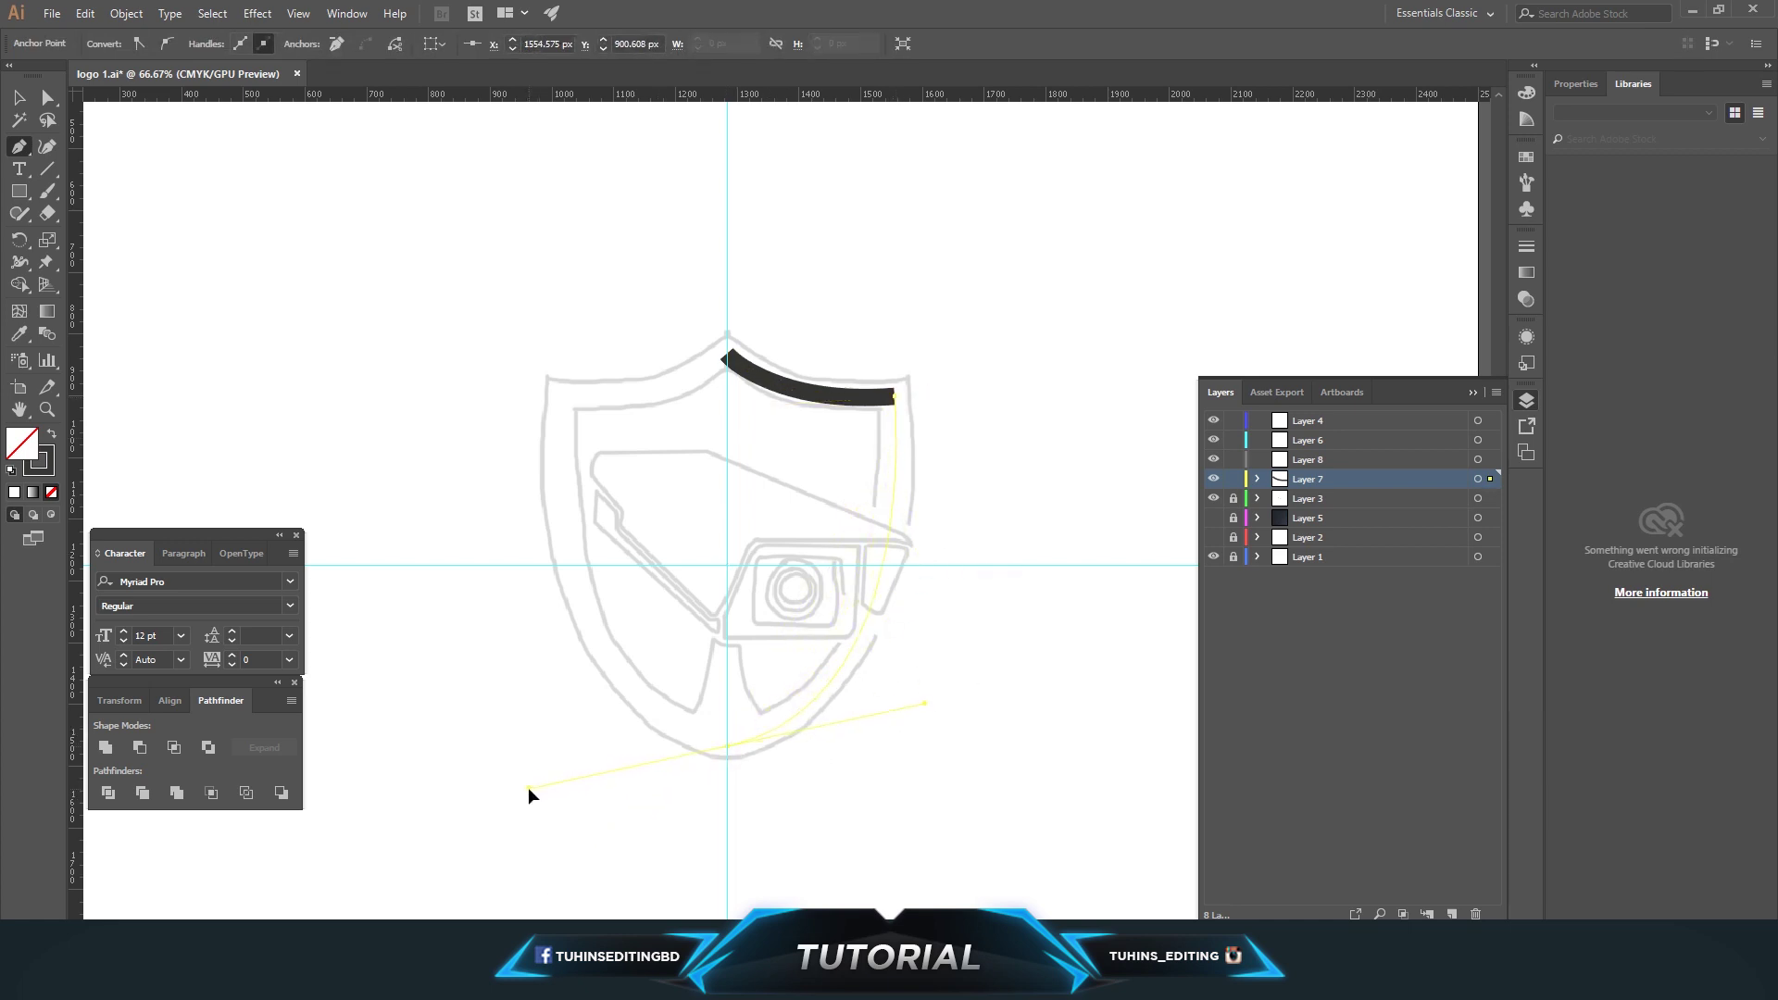
{"action": "left_click_drag", "start_coordinate": [528, 786], "coordinate": [528, 788]}
{"action": "left_click", "coordinate": [47, 98]}
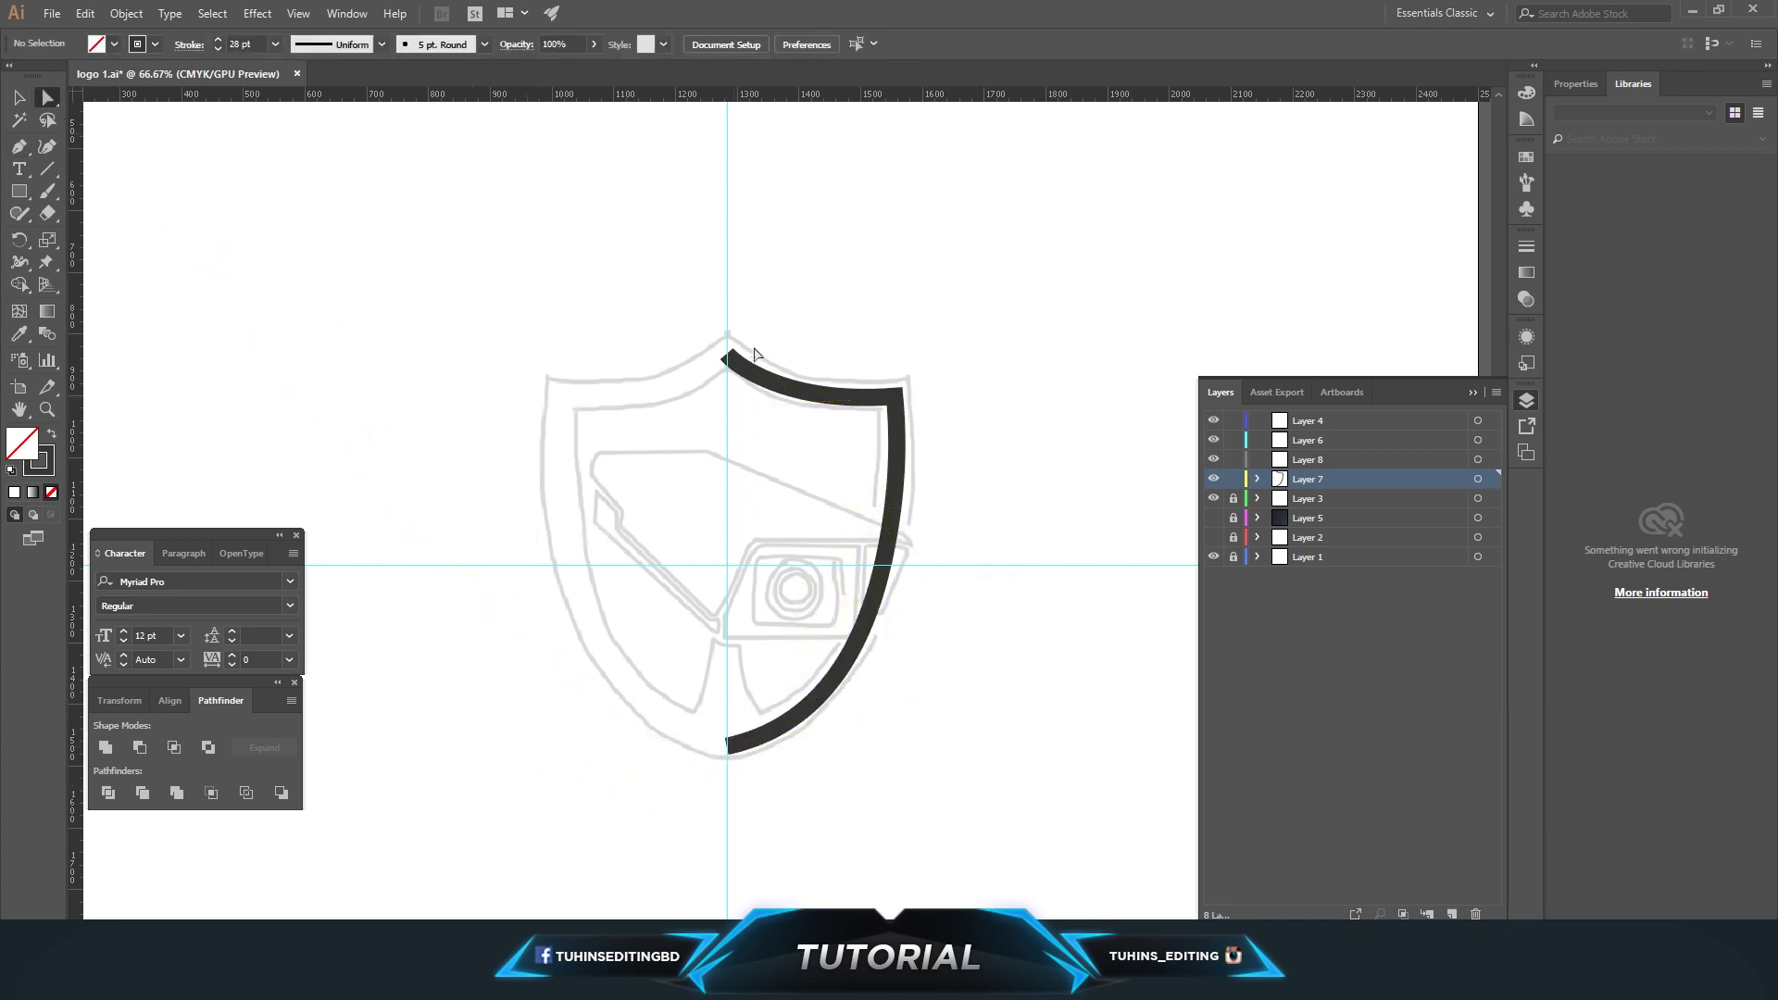
{"action": "left_click", "coordinate": [731, 357]}
{"action": "left_click", "coordinate": [423, 172]}
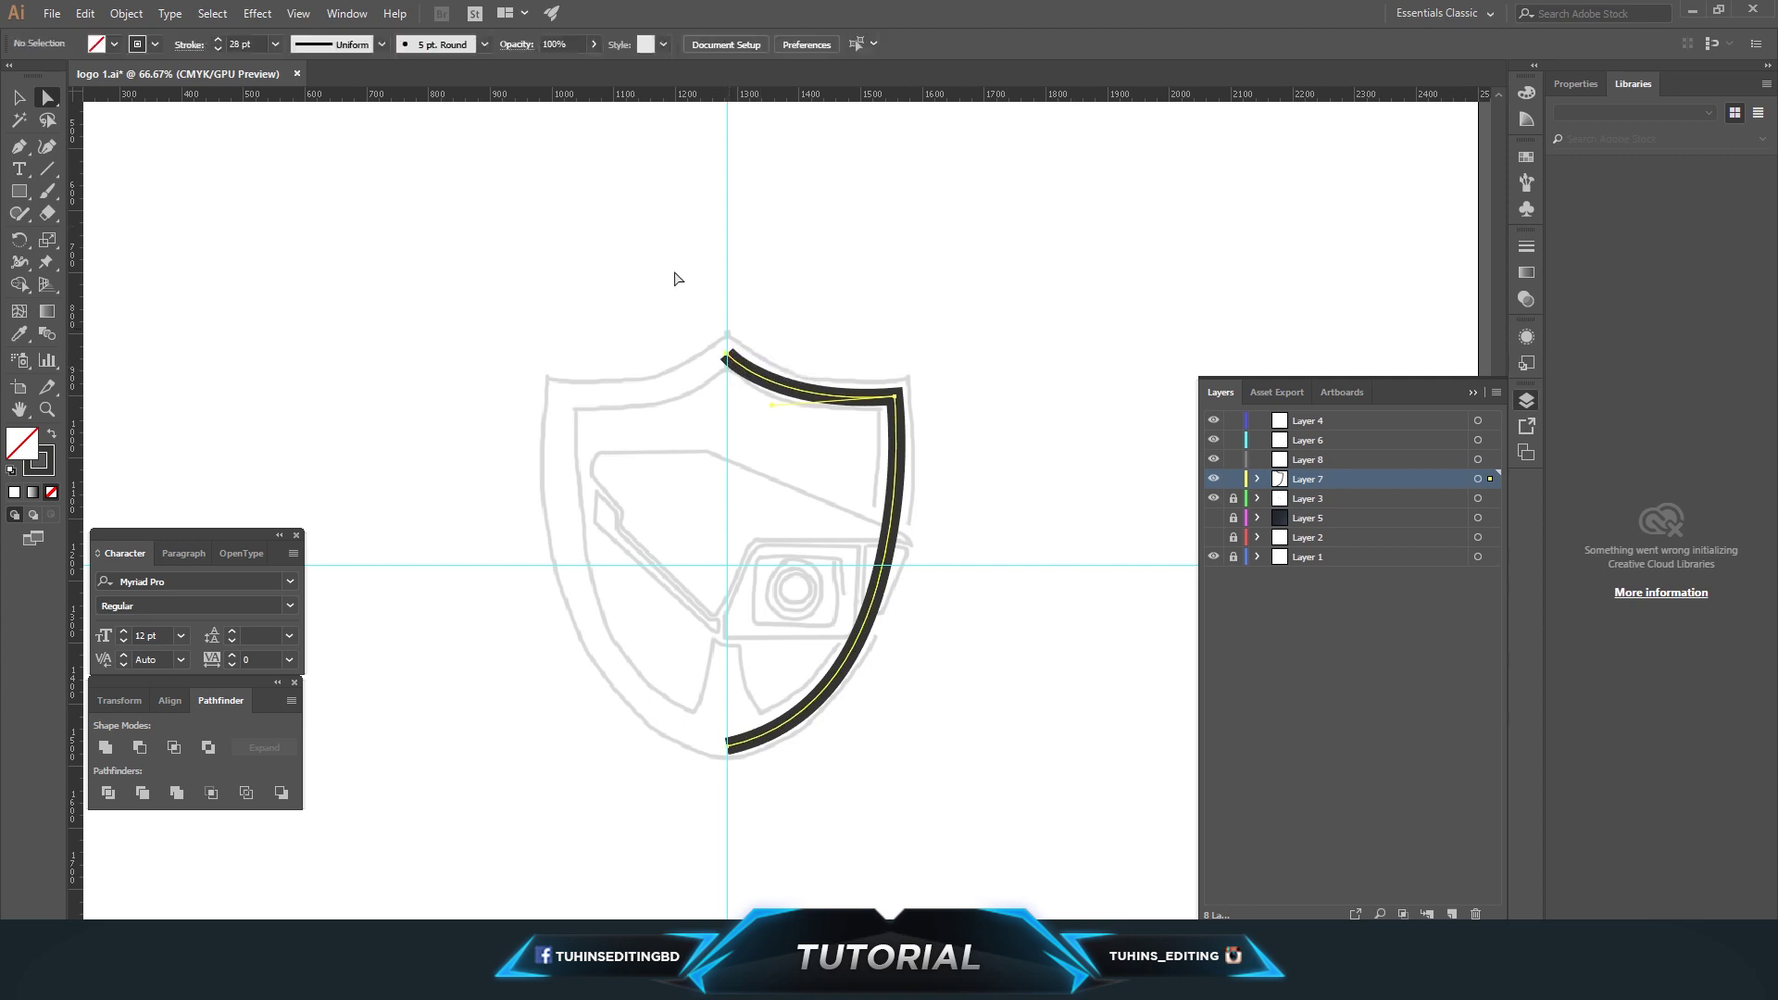
{"action": "scroll", "coordinate": [679, 278], "scroll_direction": "down", "scroll_amount": 1}
{"action": "scroll", "coordinate": [804, 328], "scroll_direction": "down", "scroll_amount": 1}
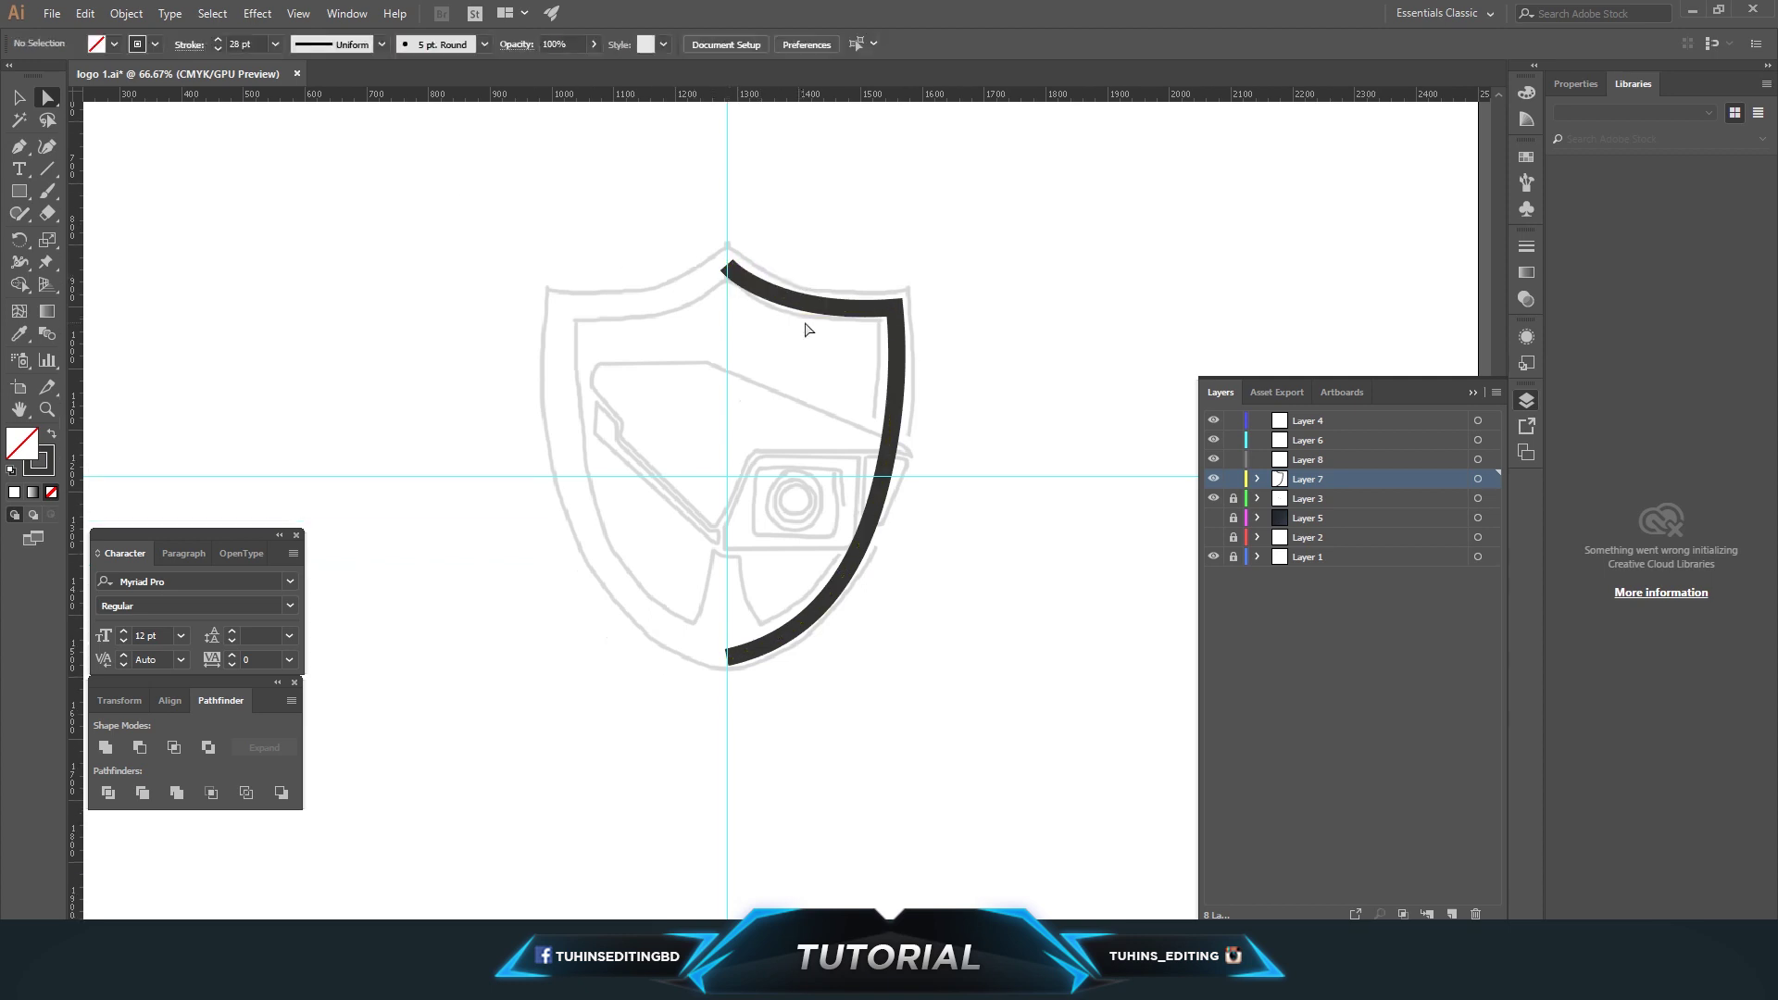
{"action": "left_click", "coordinate": [872, 320]}
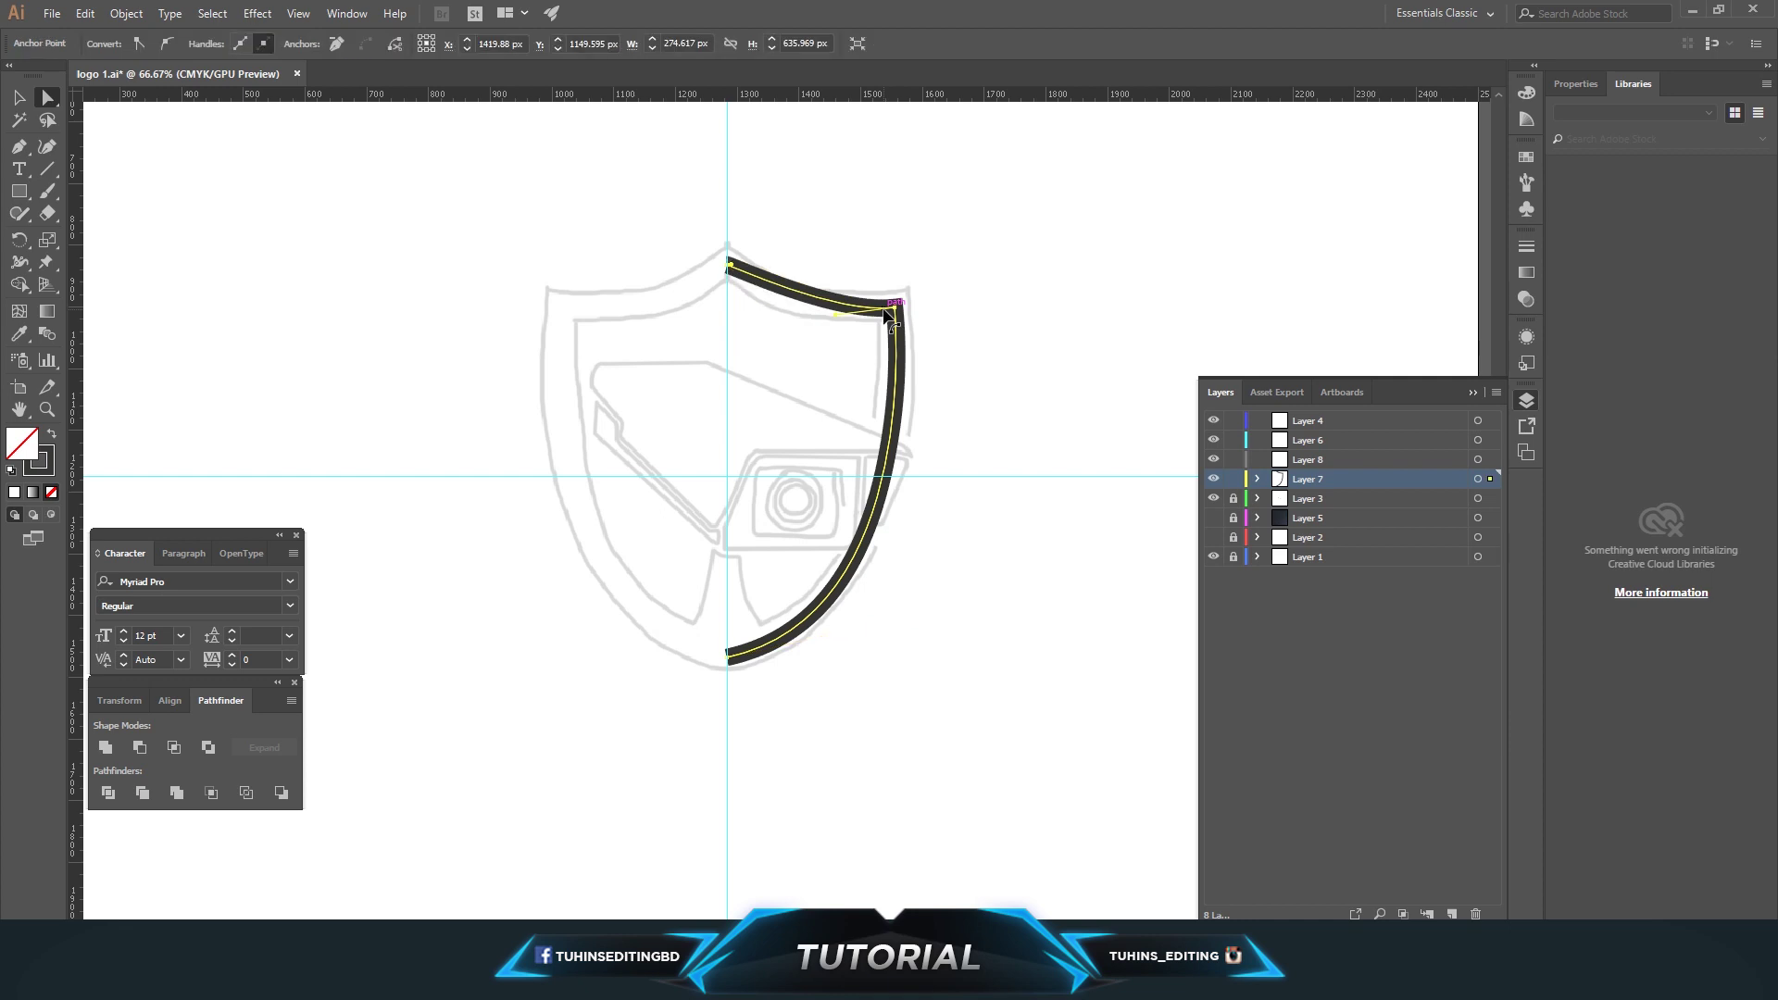
{"action": "key", "text": "Delete"}
{"action": "key", "text": "Delete"}
{"action": "left_click", "coordinate": [27, 145]}
{"action": "scroll", "coordinate": [755, 328], "scroll_direction": "up", "scroll_amount": 1}
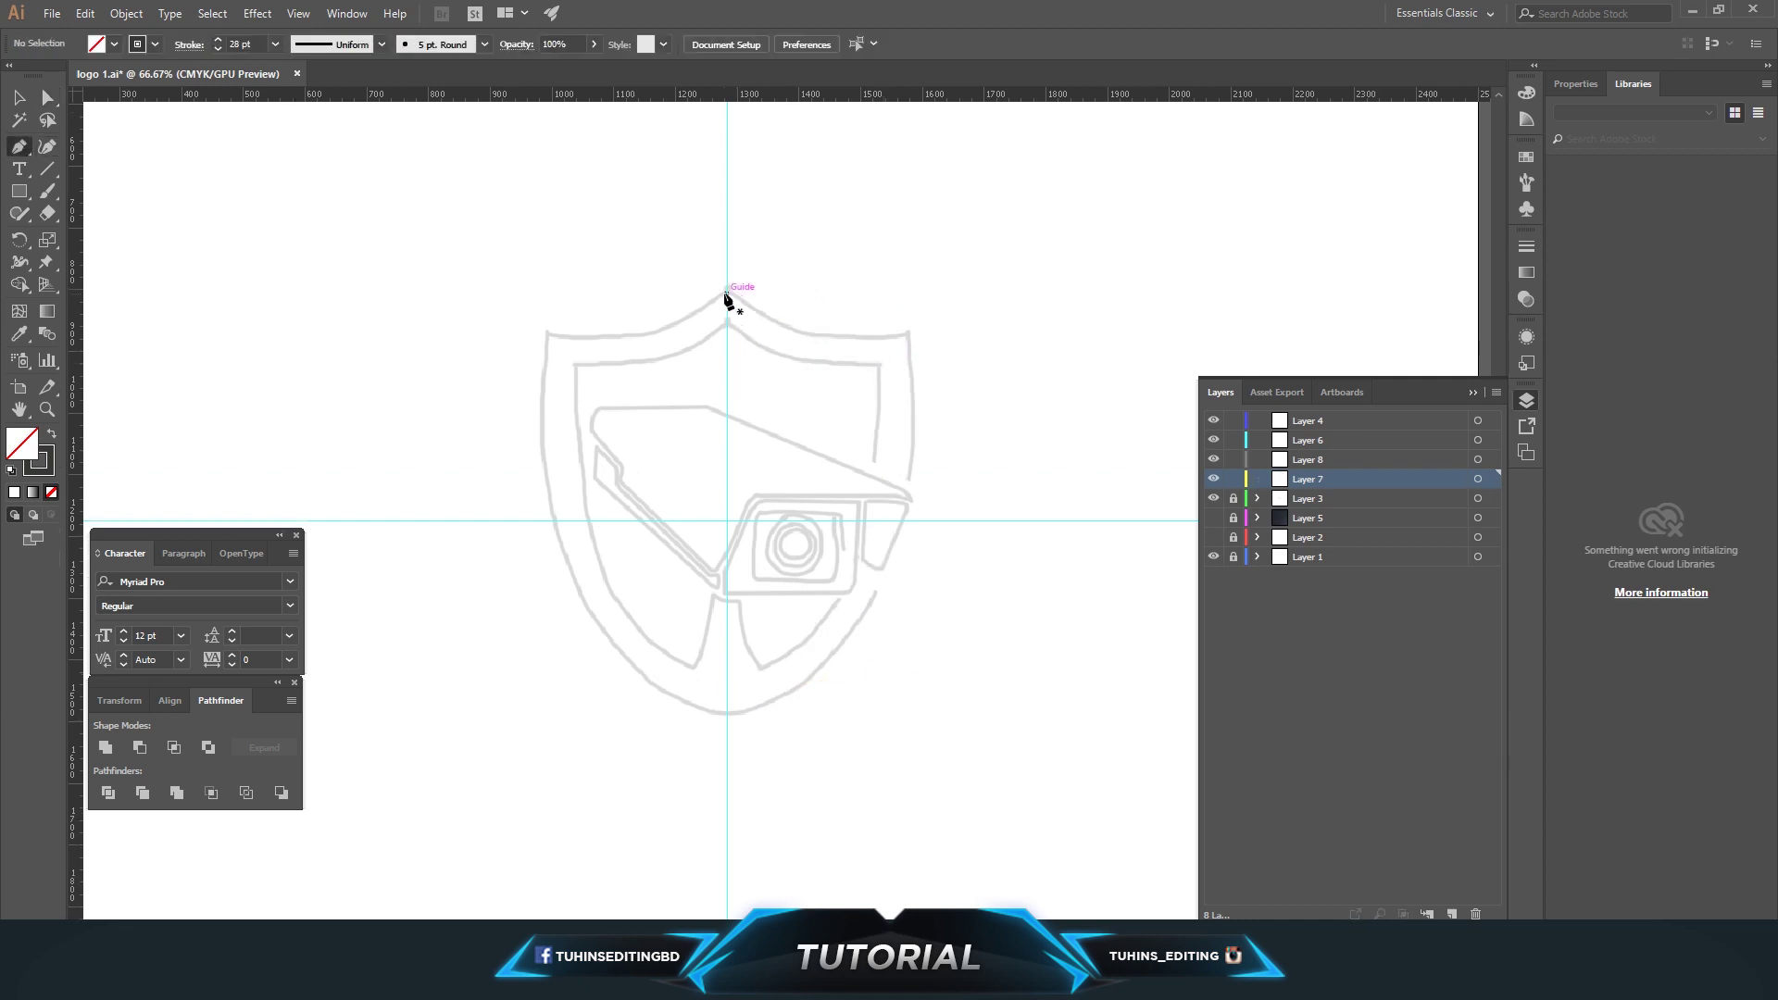
Draw the shield's curved top edge and give it a 12 pt stroke
{"action": "left_click", "coordinate": [728, 293]}
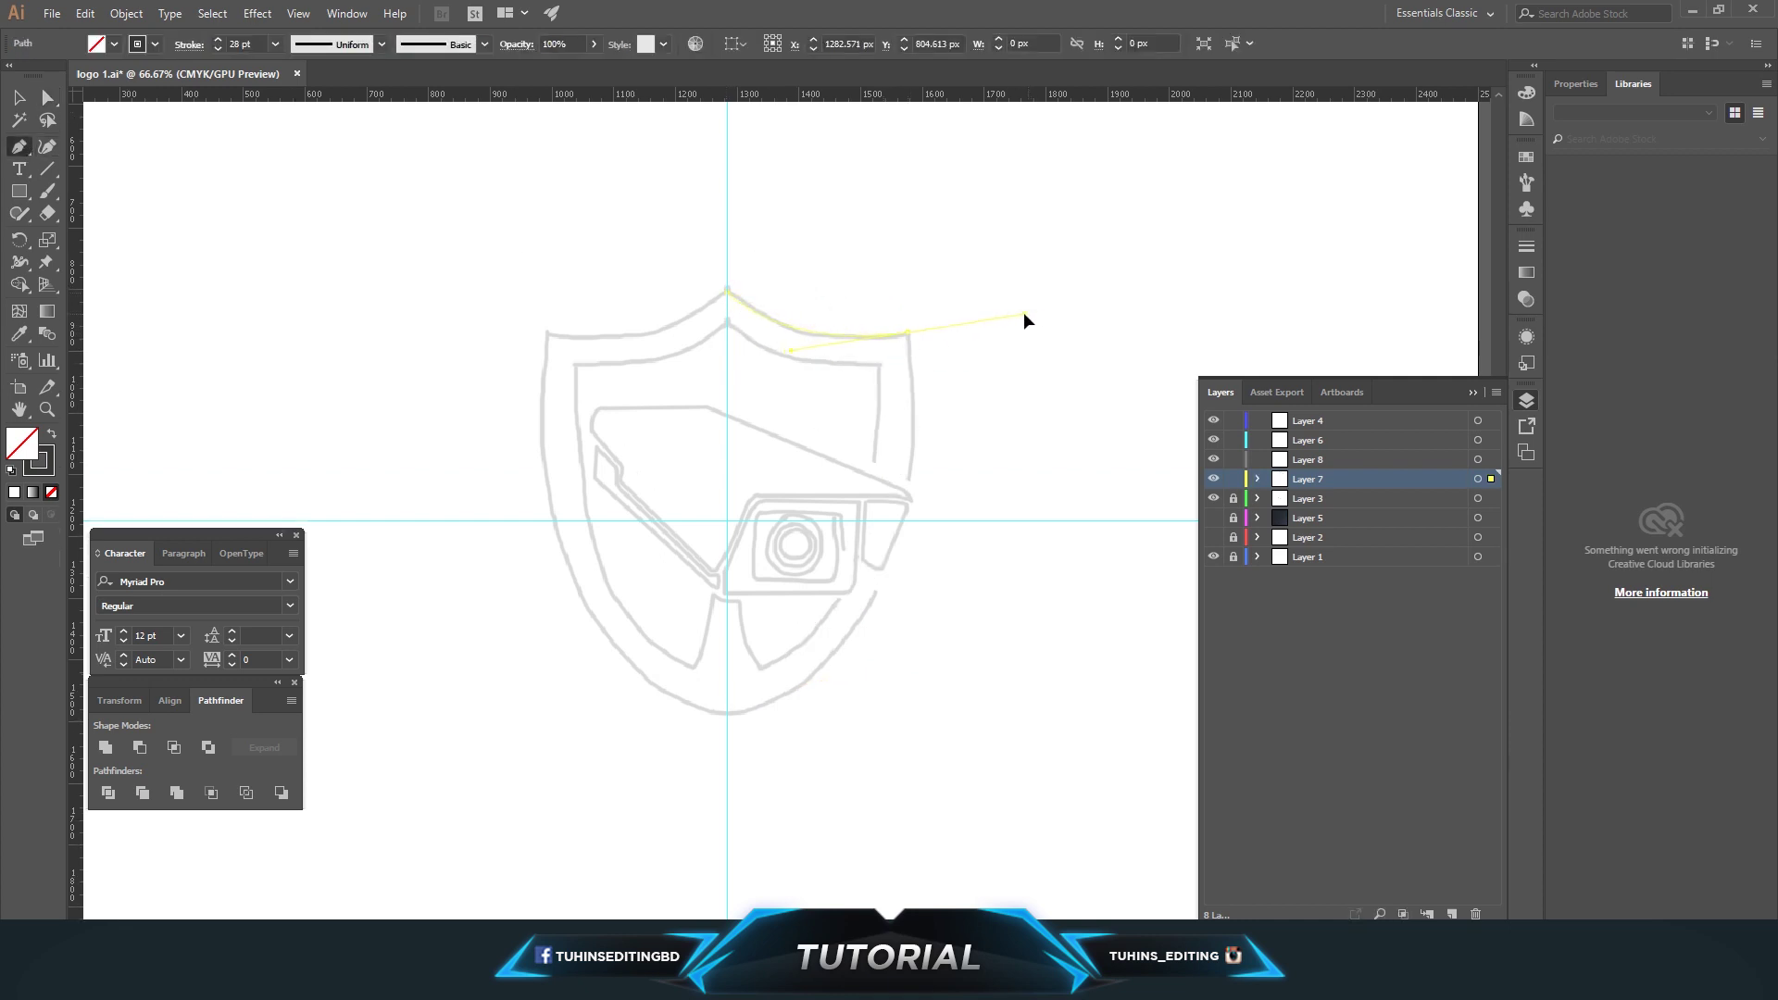
{"action": "left_click_drag", "start_coordinate": [1025, 313], "coordinate": [1038, 311]}
{"action": "key", "text": "v"}
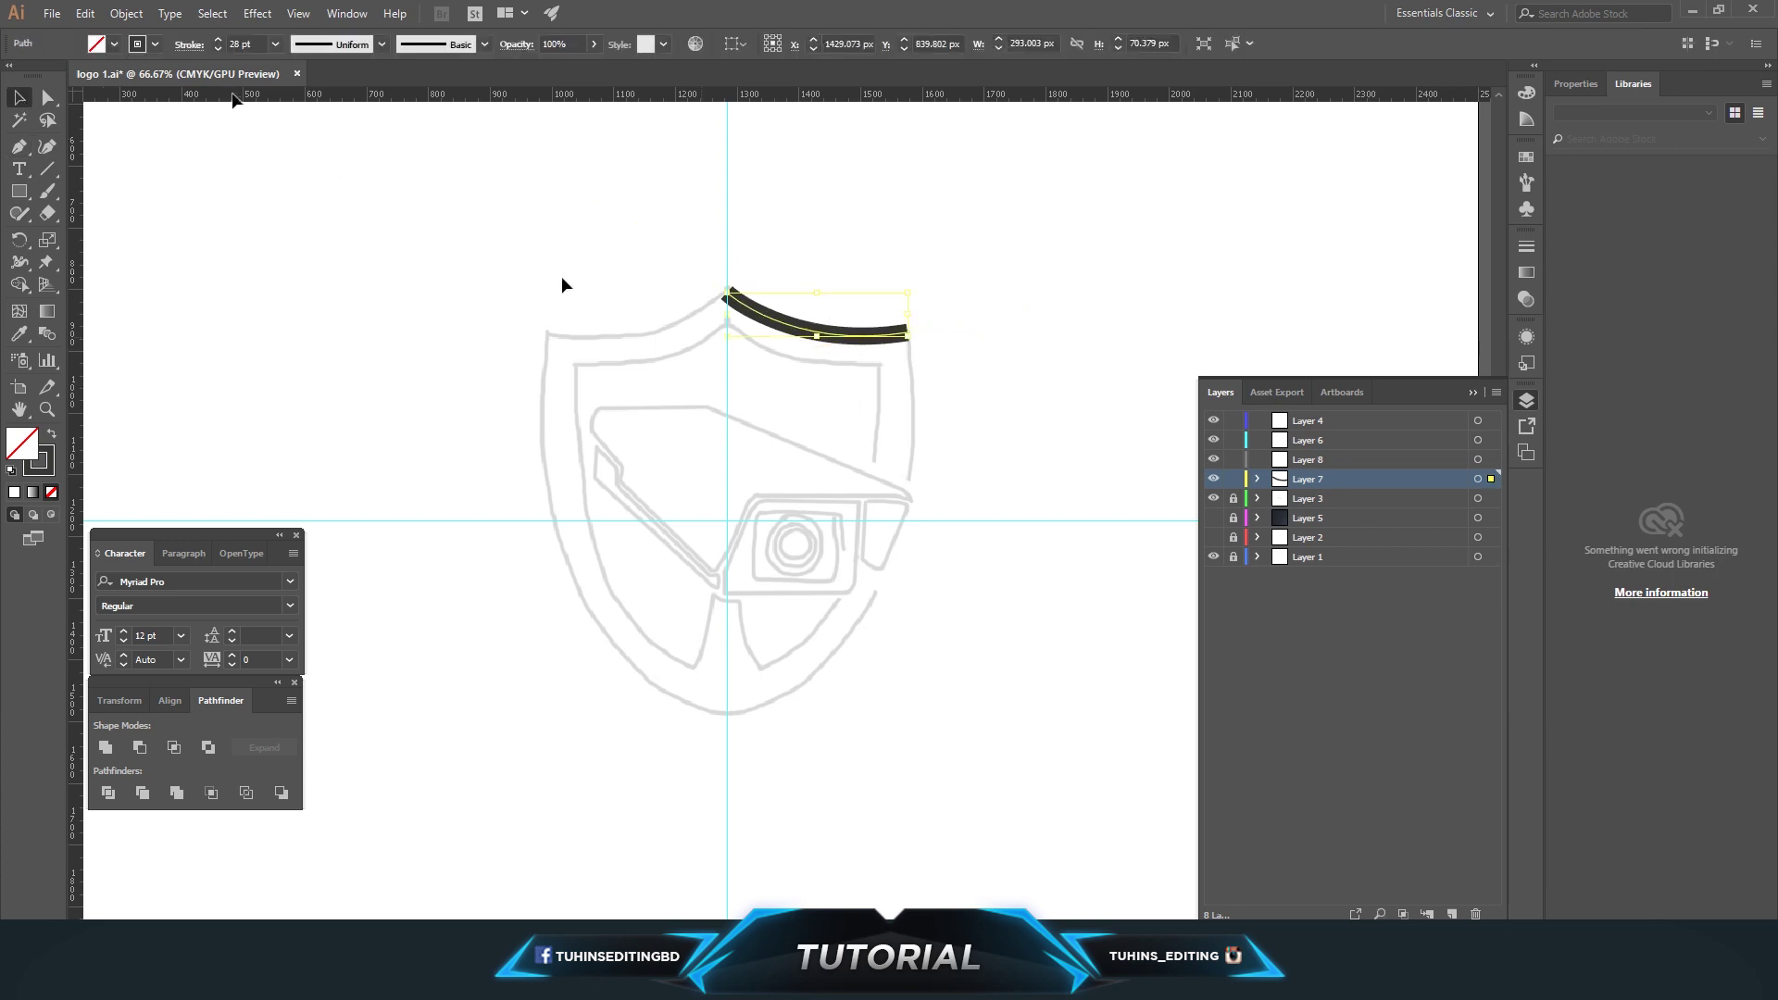
{"action": "left_click", "coordinate": [154, 44]}
{"action": "left_click", "coordinate": [275, 44]}
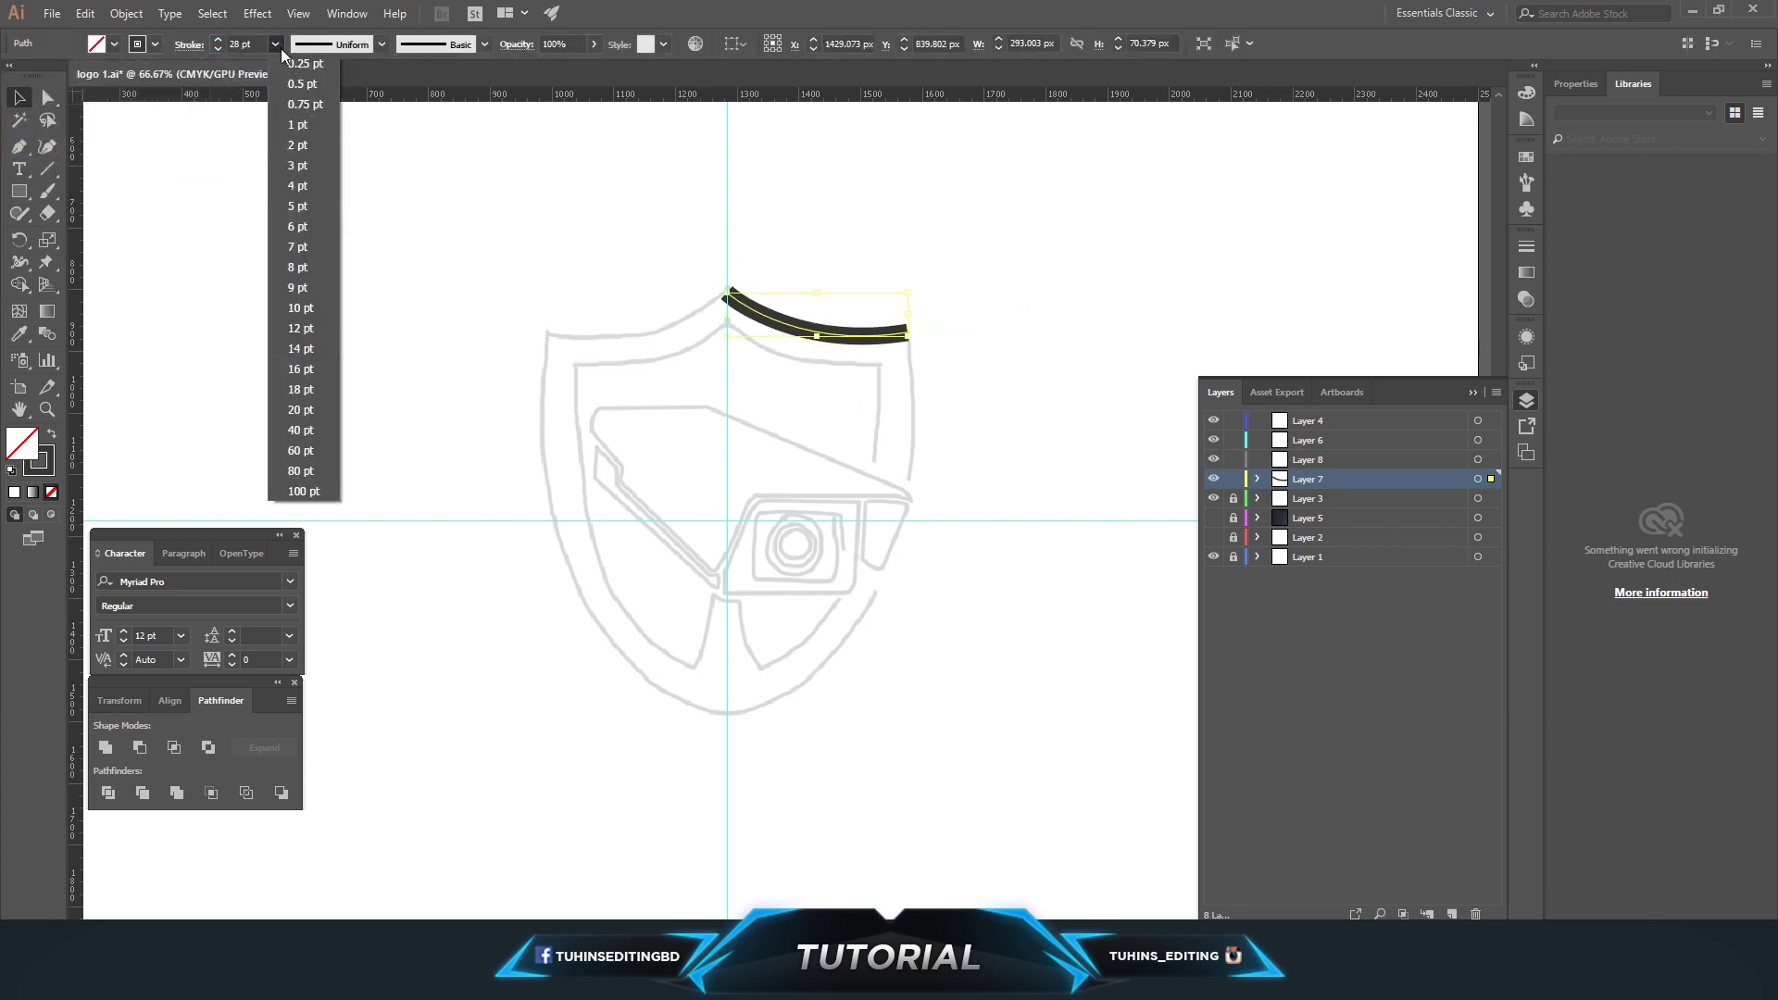
{"action": "left_click", "coordinate": [301, 327]}
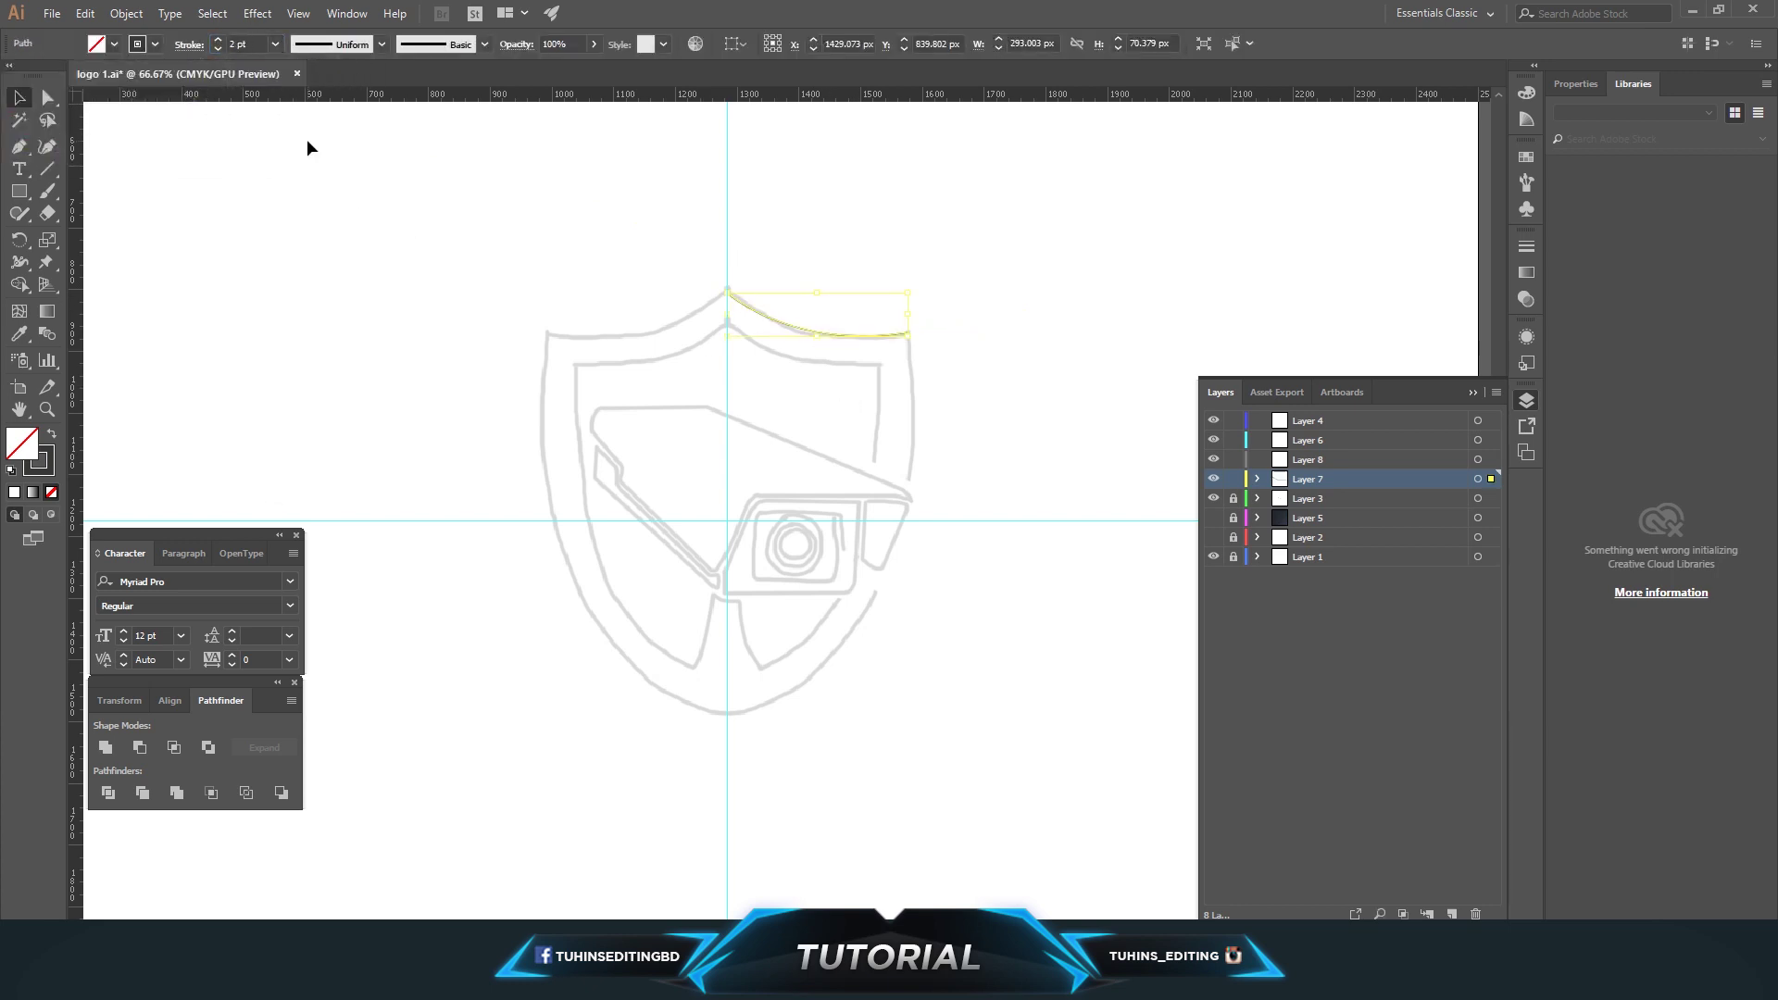
{"action": "left_click", "coordinate": [988, 248]}
Extend the path down the shield's curved right side to its bottom point
{"action": "left_click", "coordinate": [18, 146]}
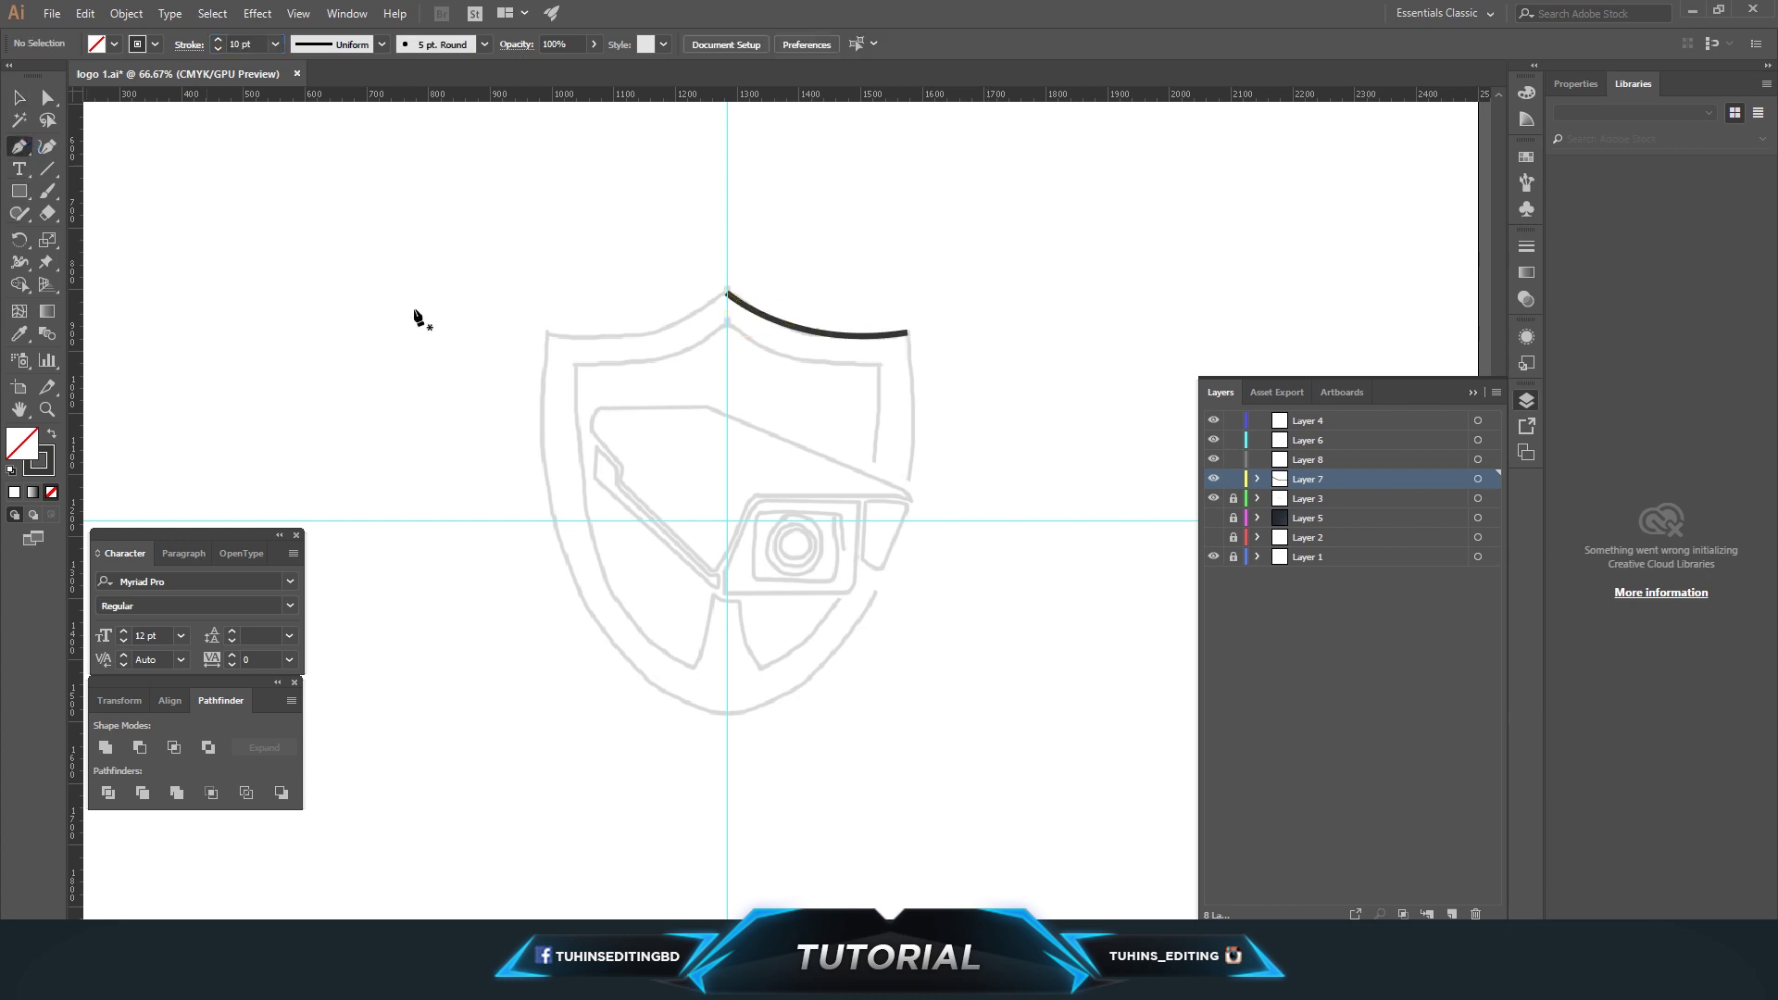
{"action": "scroll", "coordinate": [834, 305], "scroll_direction": "down", "scroll_amount": 2}
{"action": "left_click", "coordinate": [908, 288]}
{"action": "left_click", "coordinate": [727, 667]}
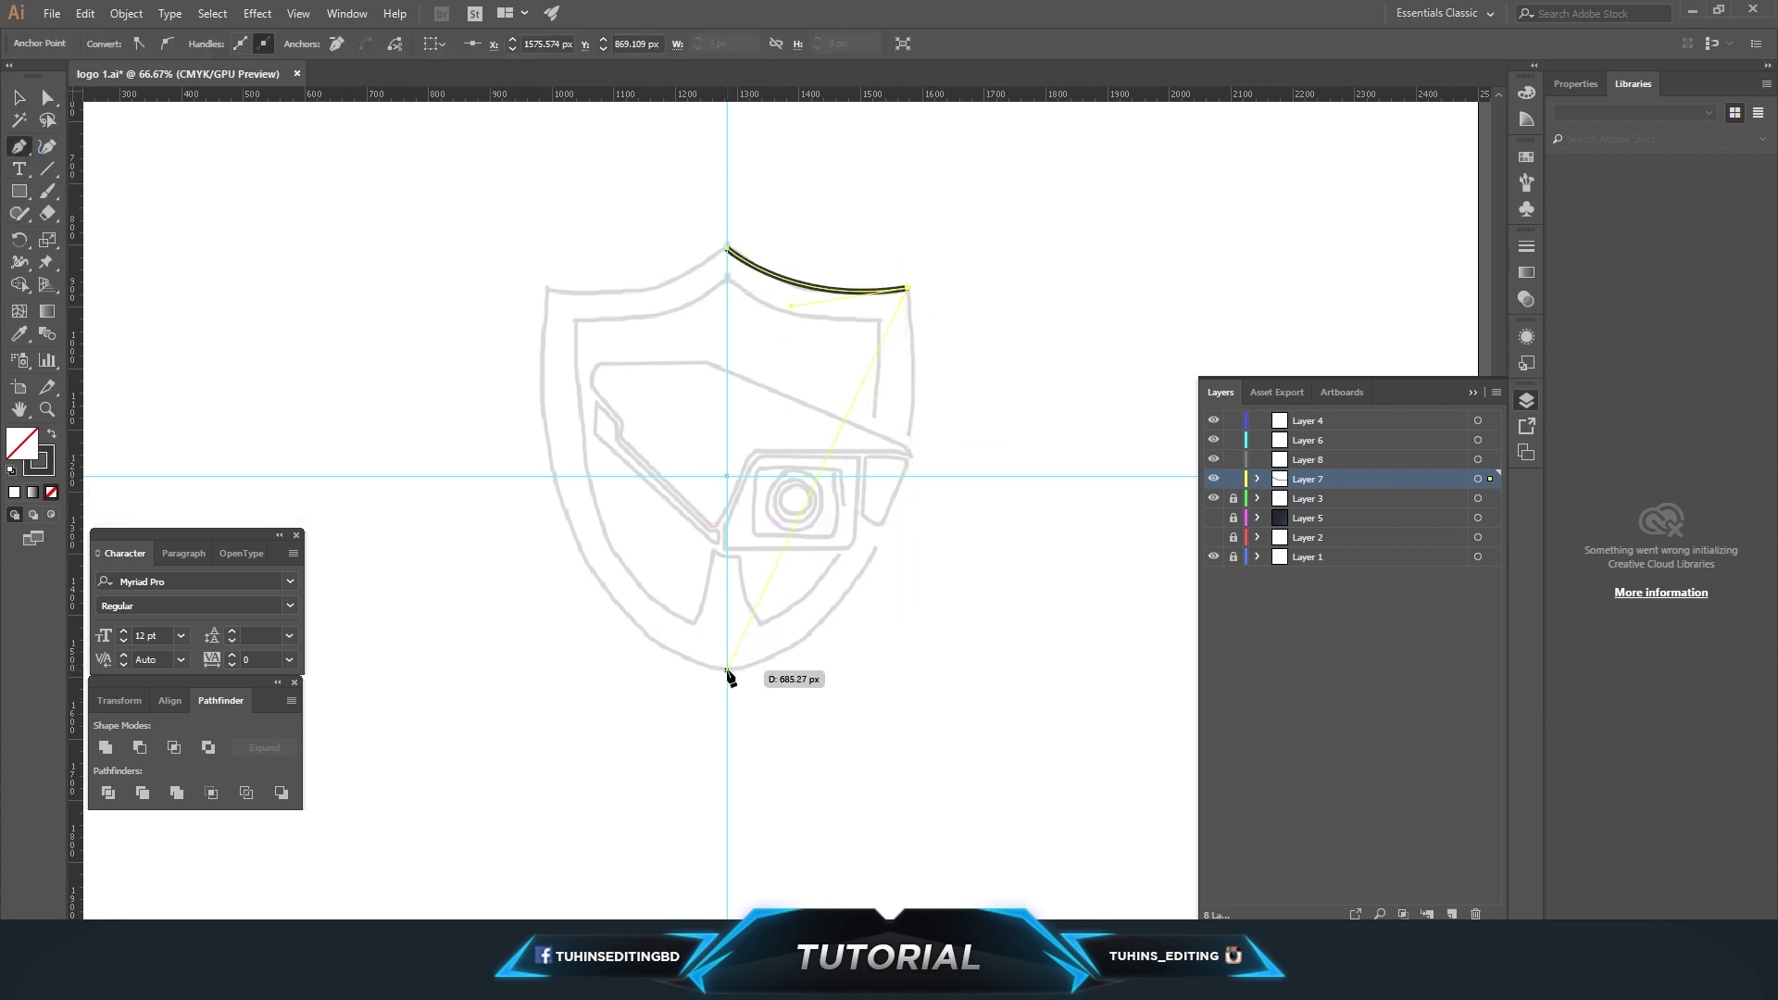
{"action": "left_click_drag", "start_coordinate": [727, 670], "coordinate": [649, 664]}
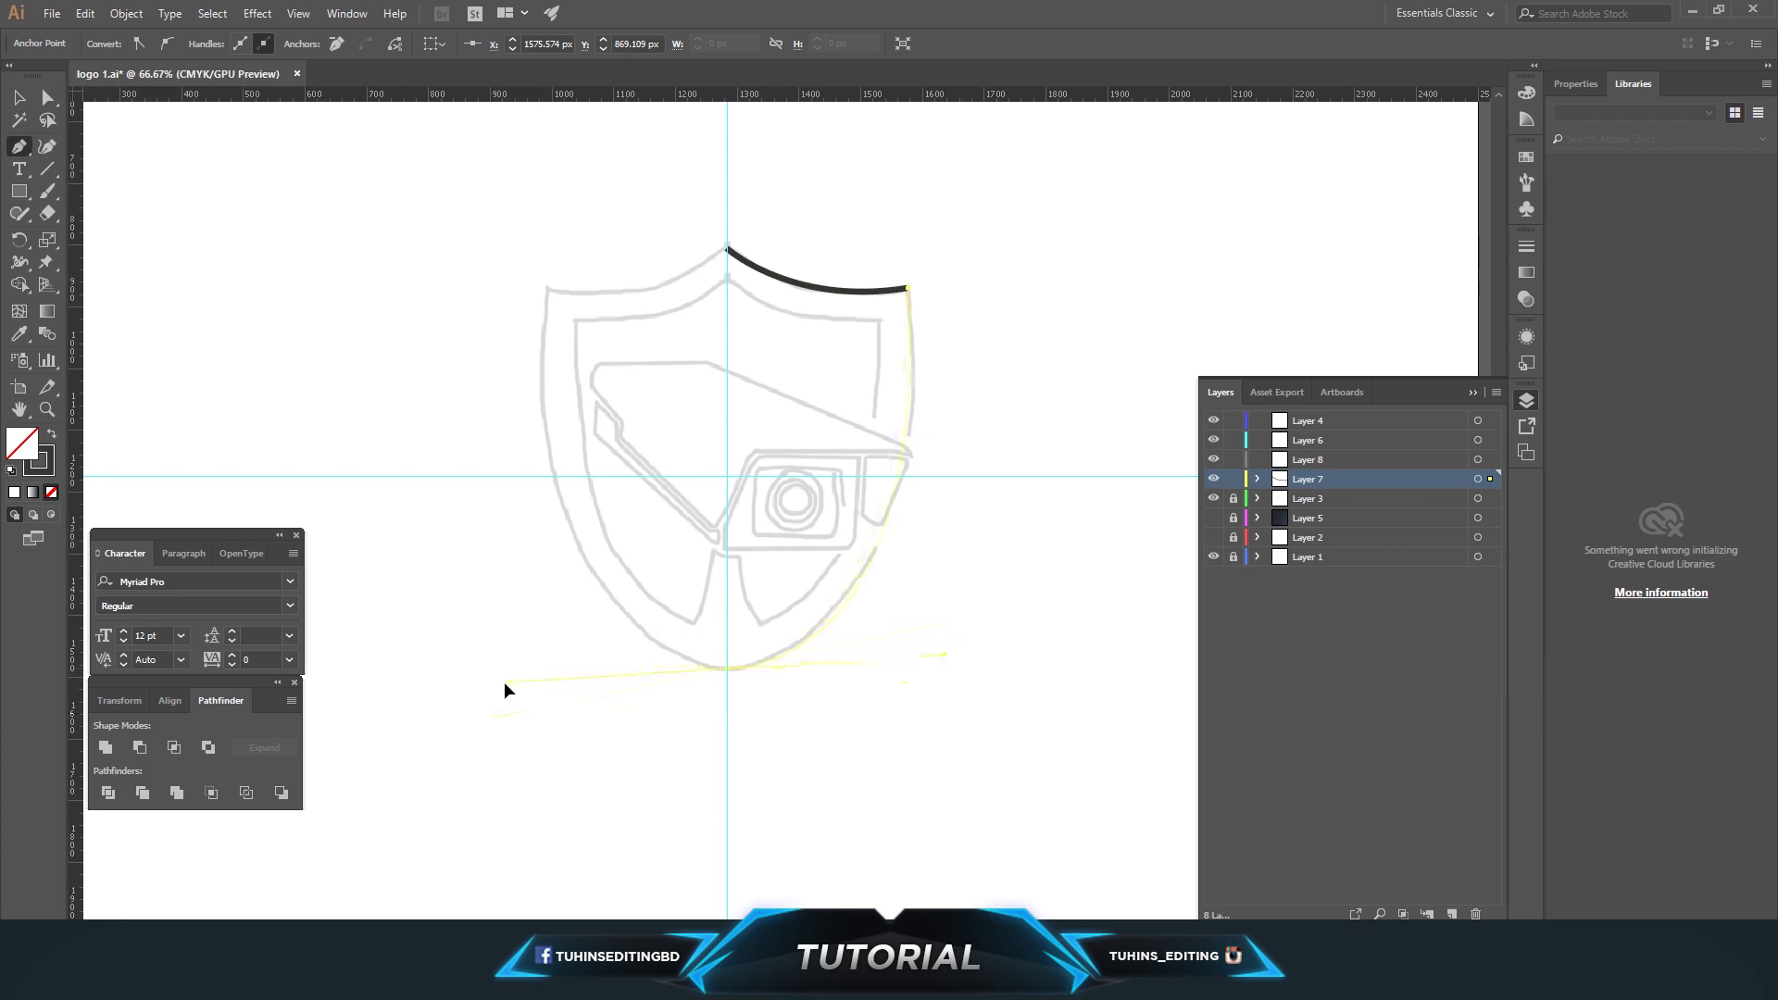
{"action": "left_click_drag", "start_coordinate": [498, 714], "coordinate": [502, 706]}
{"action": "left_click", "coordinate": [505, 709], "text": "ctrl"}
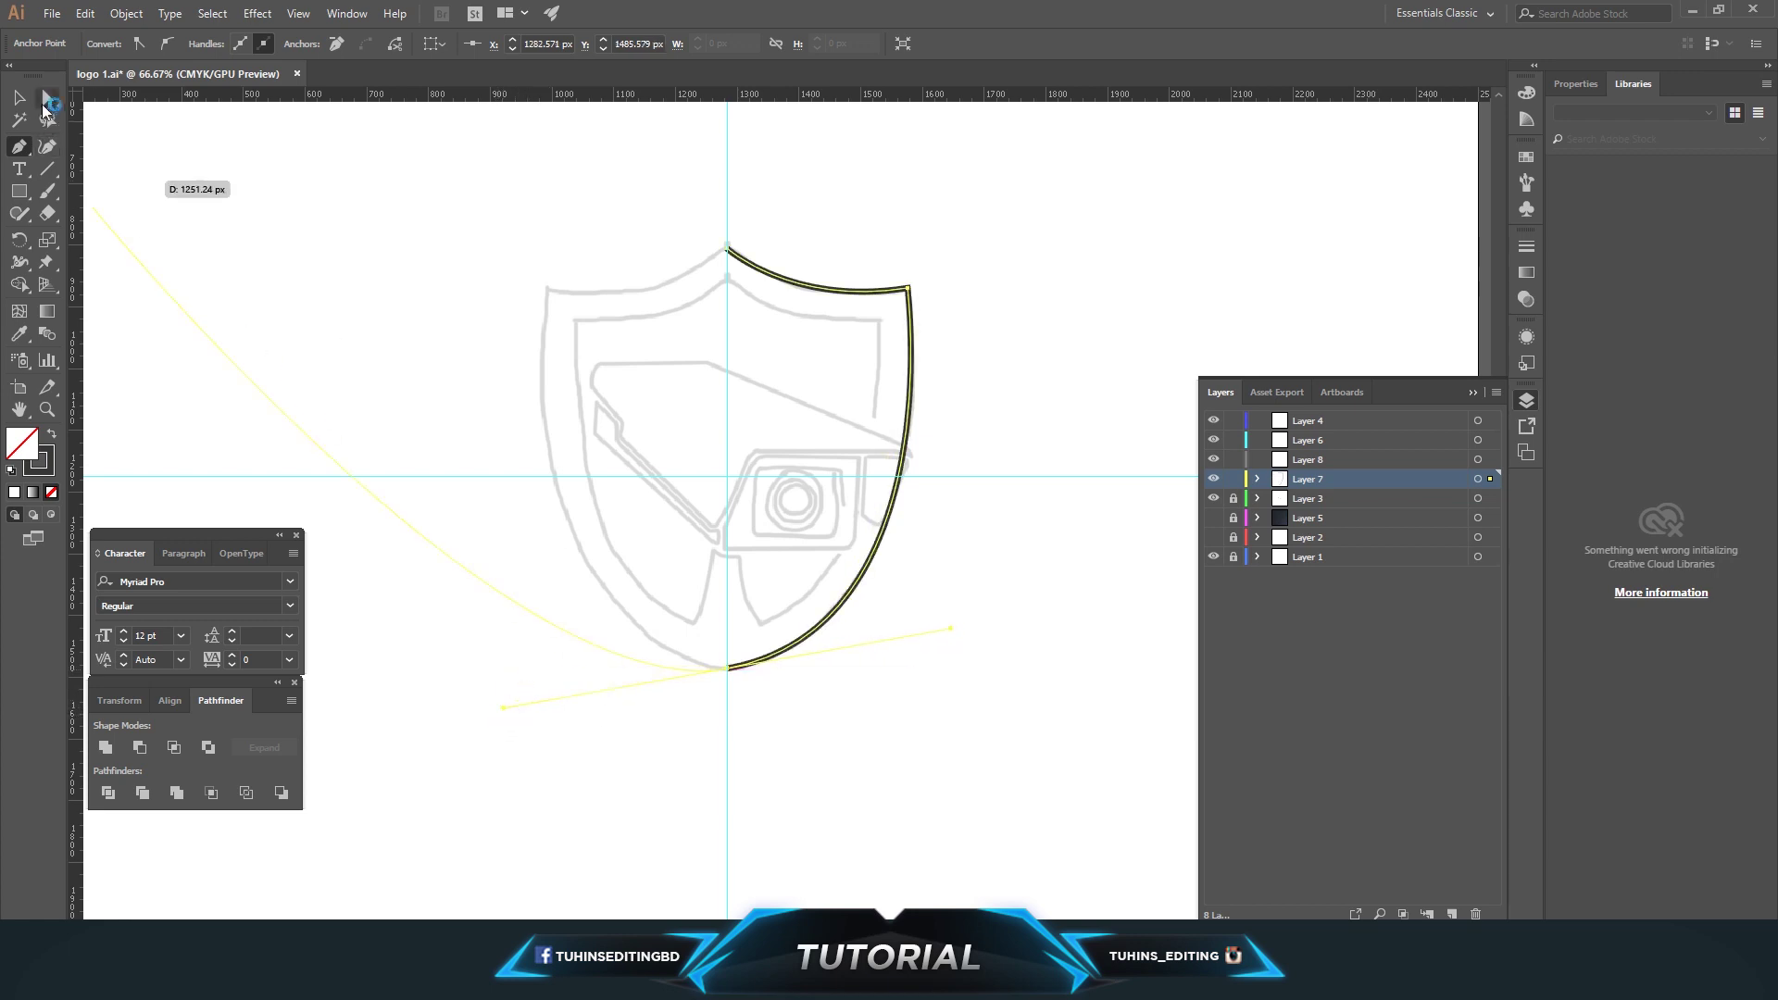
Trace the shield's inner edge from the top anchor down to the centre guide
{"action": "left_click", "coordinate": [751, 271]}
{"action": "key", "text": "p"}
{"action": "mouse_move", "coordinate": [727, 250]}
{"action": "left_mouse_down"}
{"action": "mouse_move", "coordinate": [729, 283]}
{"action": "mouse_move", "coordinate": [753, 278]}
{"action": "left_mouse_up"}
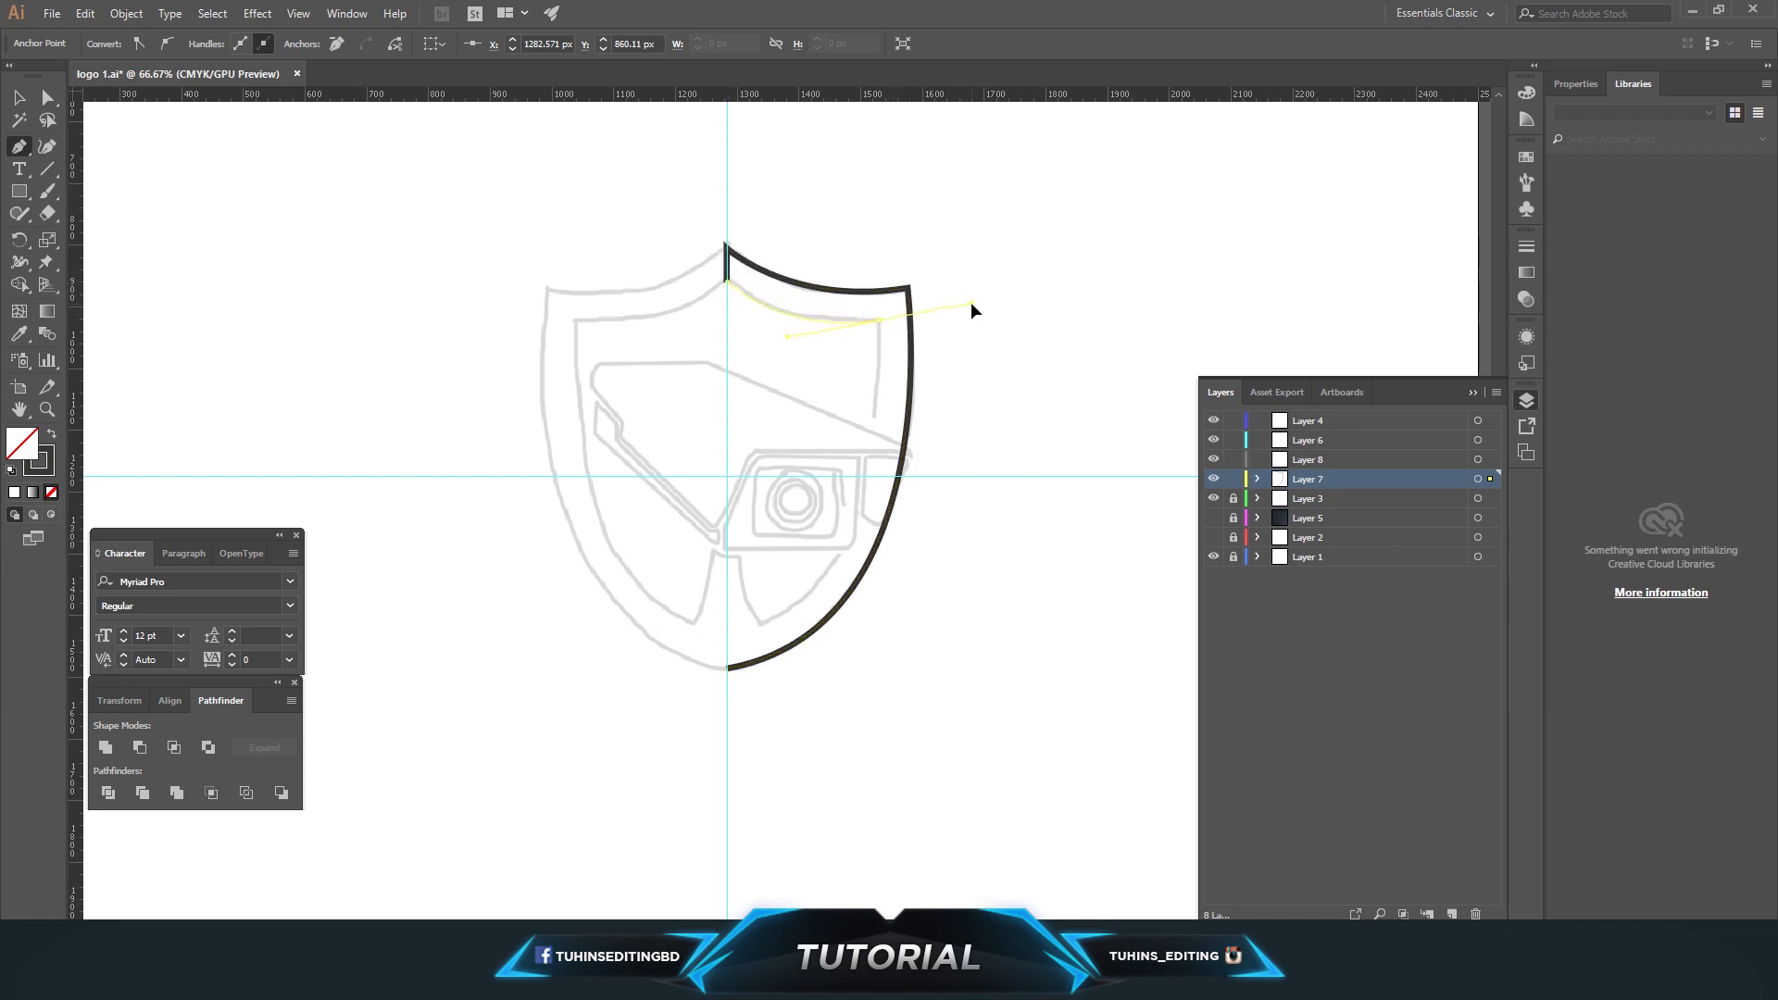
{"action": "left_click_drag", "start_coordinate": [987, 309], "coordinate": [988, 315]}
{"action": "left_click", "coordinate": [878, 321]}
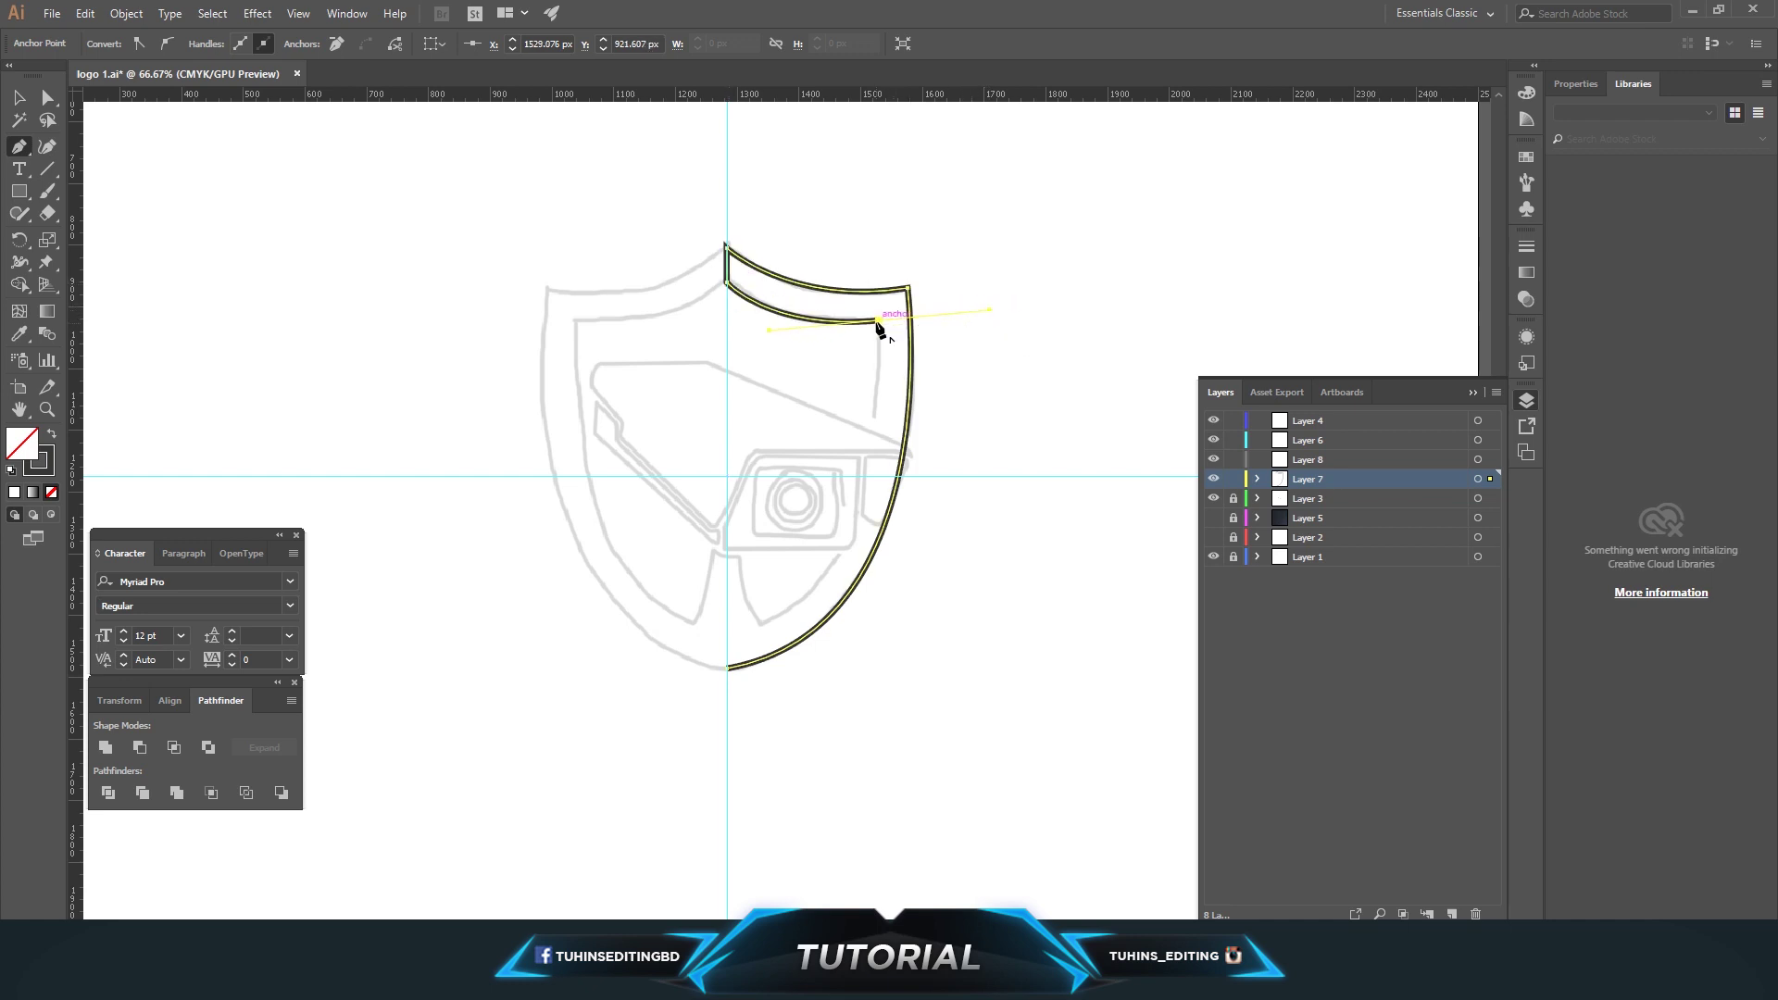
{"action": "left_click", "coordinate": [762, 620]}
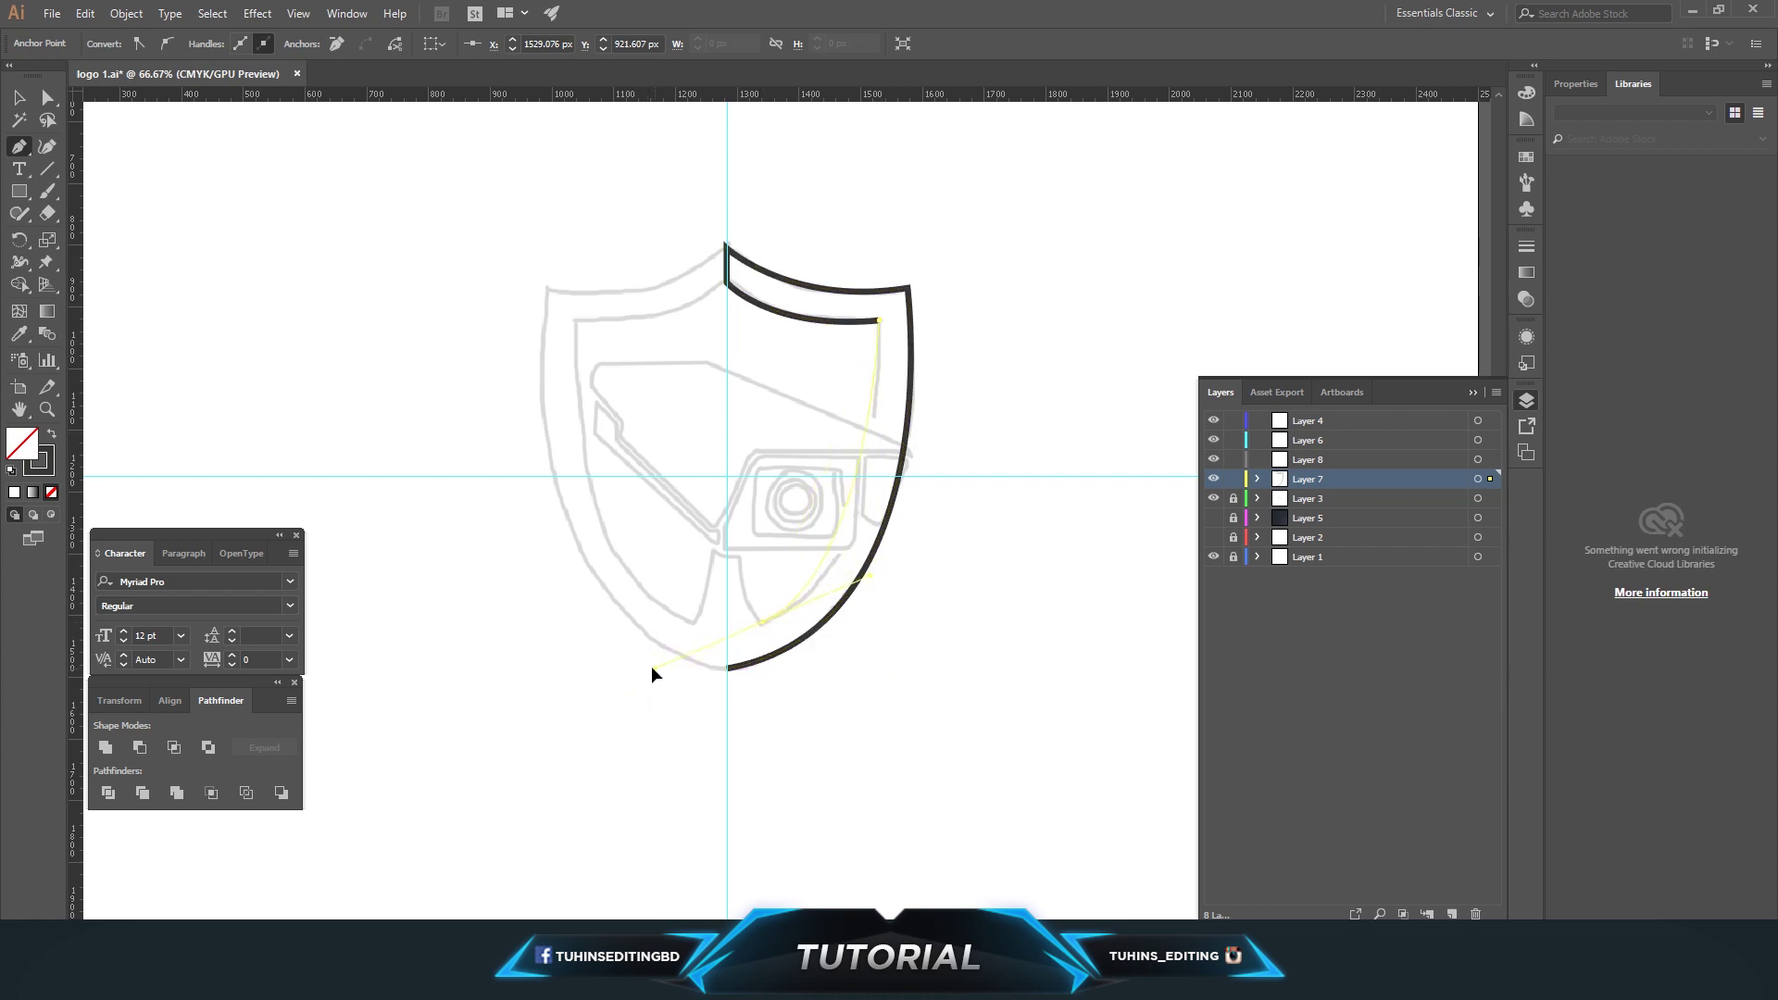
{"action": "left_click_drag", "start_coordinate": [631, 665], "coordinate": [631, 665]}
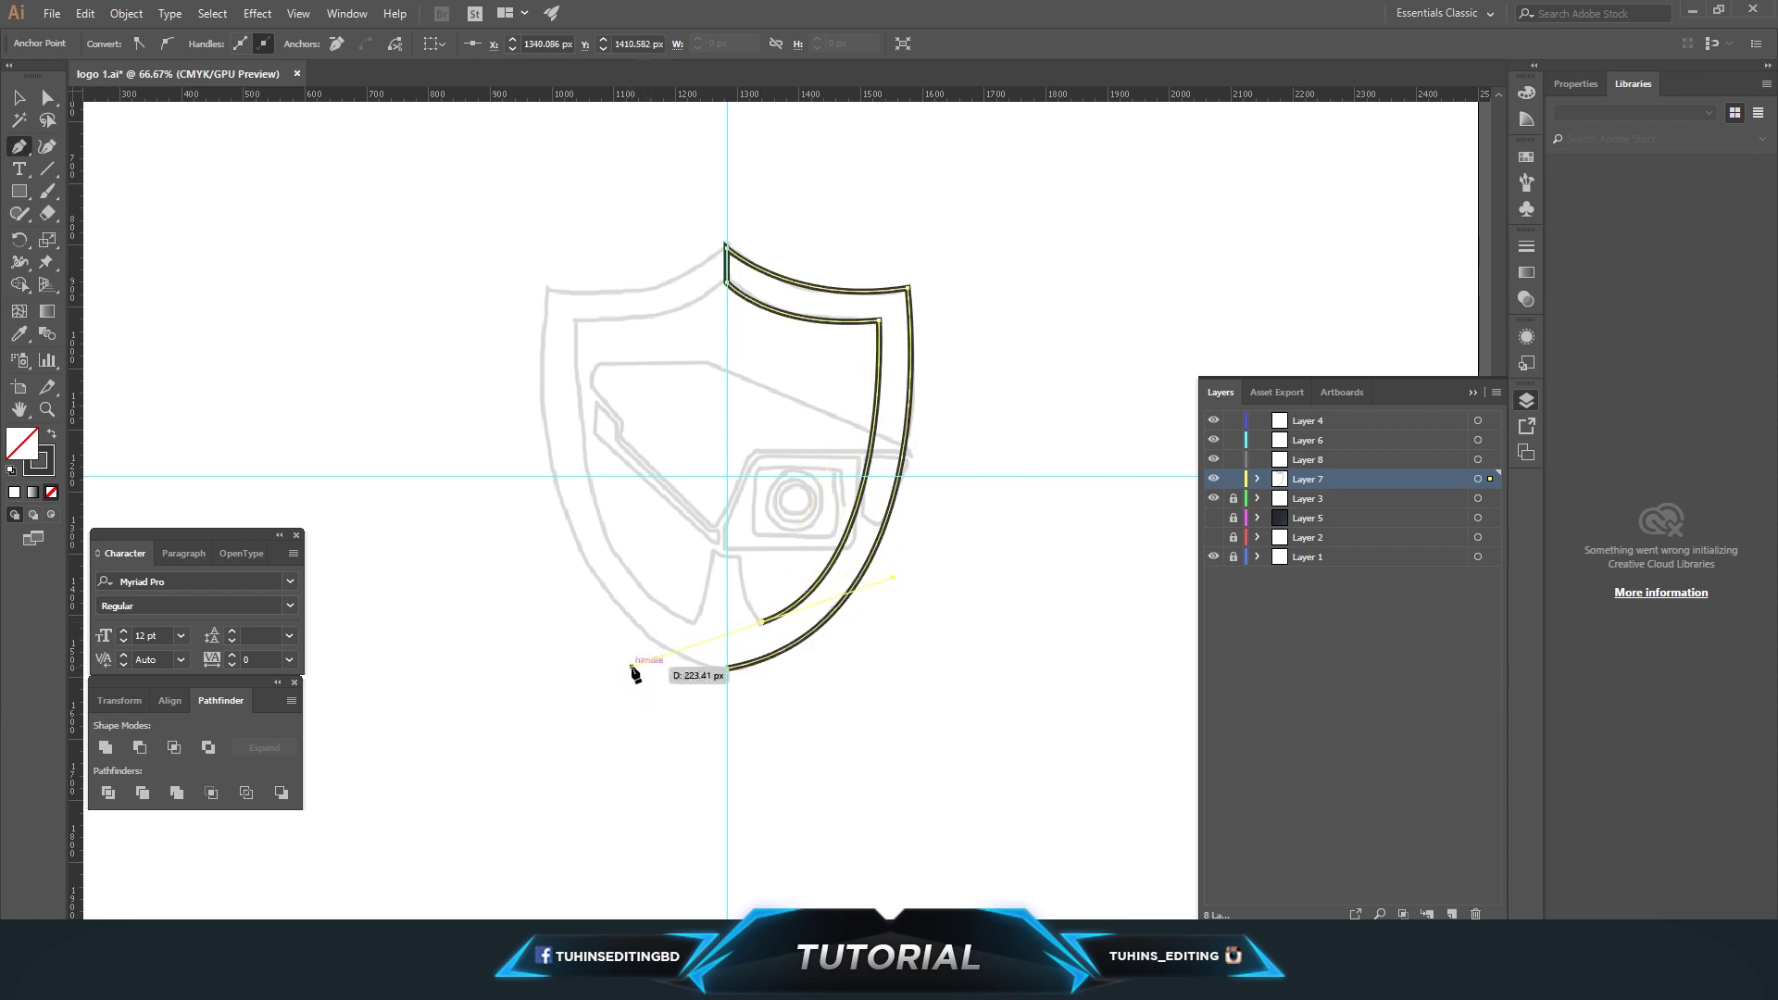
{"action": "left_click", "coordinate": [762, 622]}
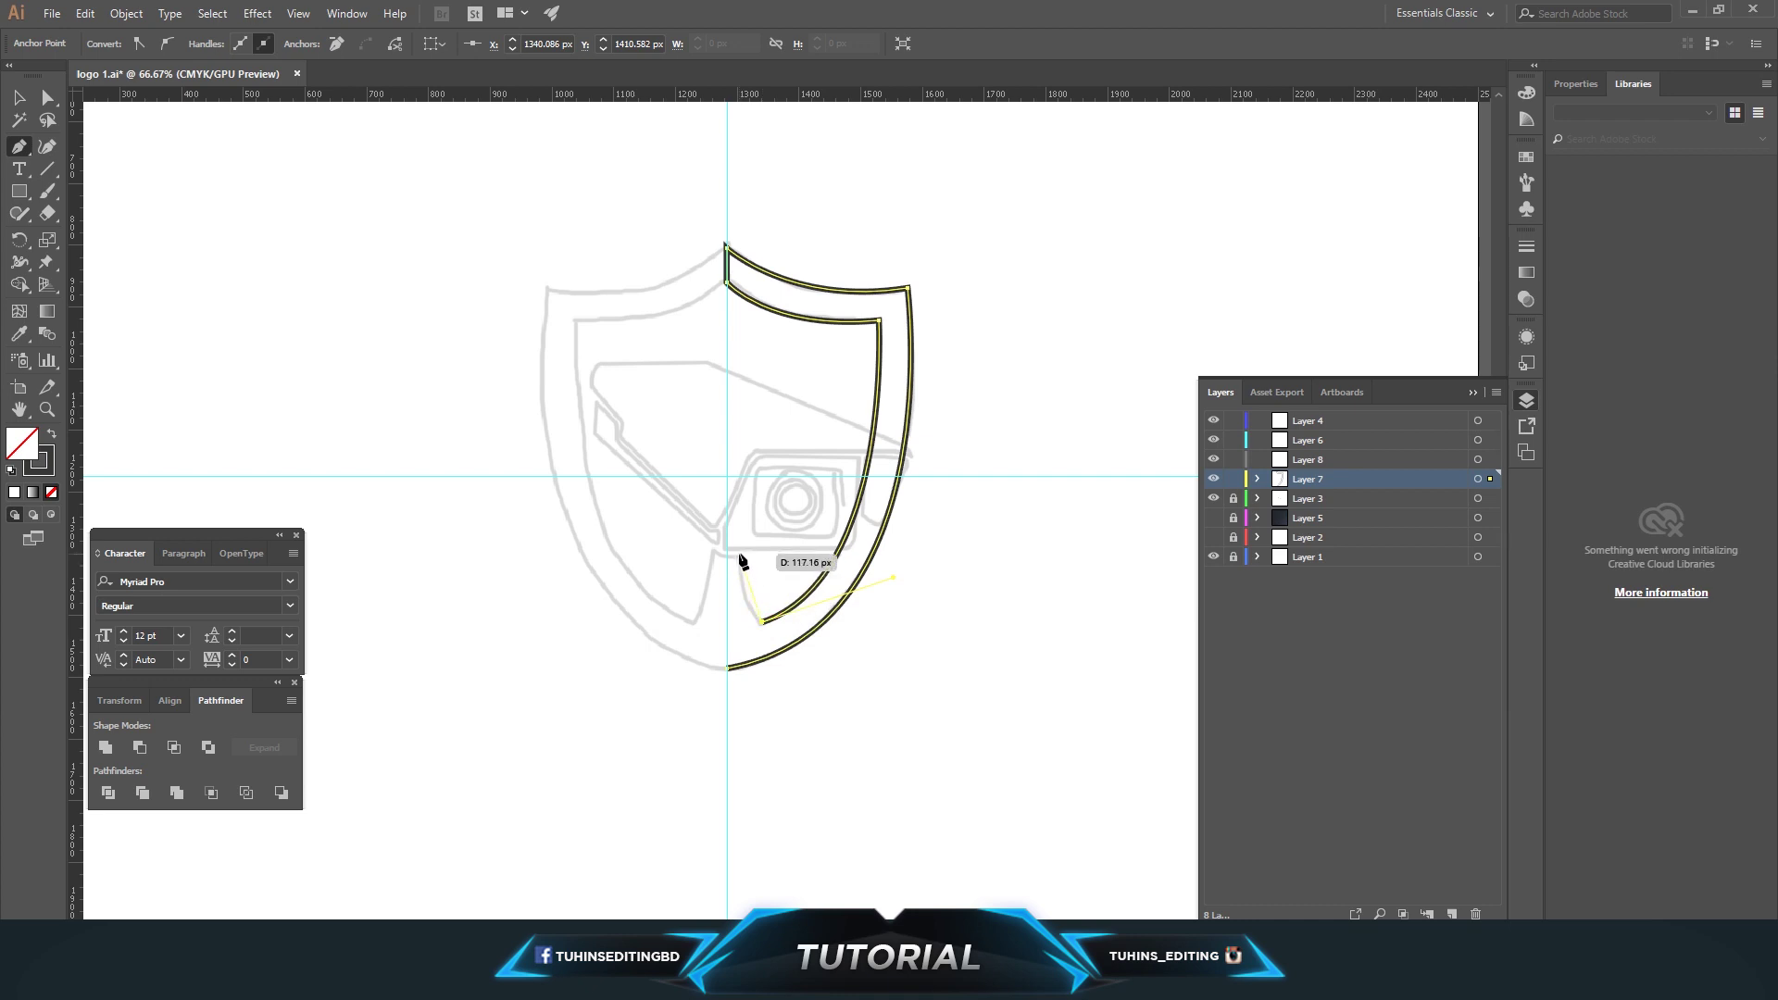
{"action": "left_click", "coordinate": [730, 481]}
{"action": "left_click", "coordinate": [618, 516], "text": "ctrl"}
{"action": "scroll", "coordinate": [619, 515], "scroll_direction": "down", "scroll_amount": 3}
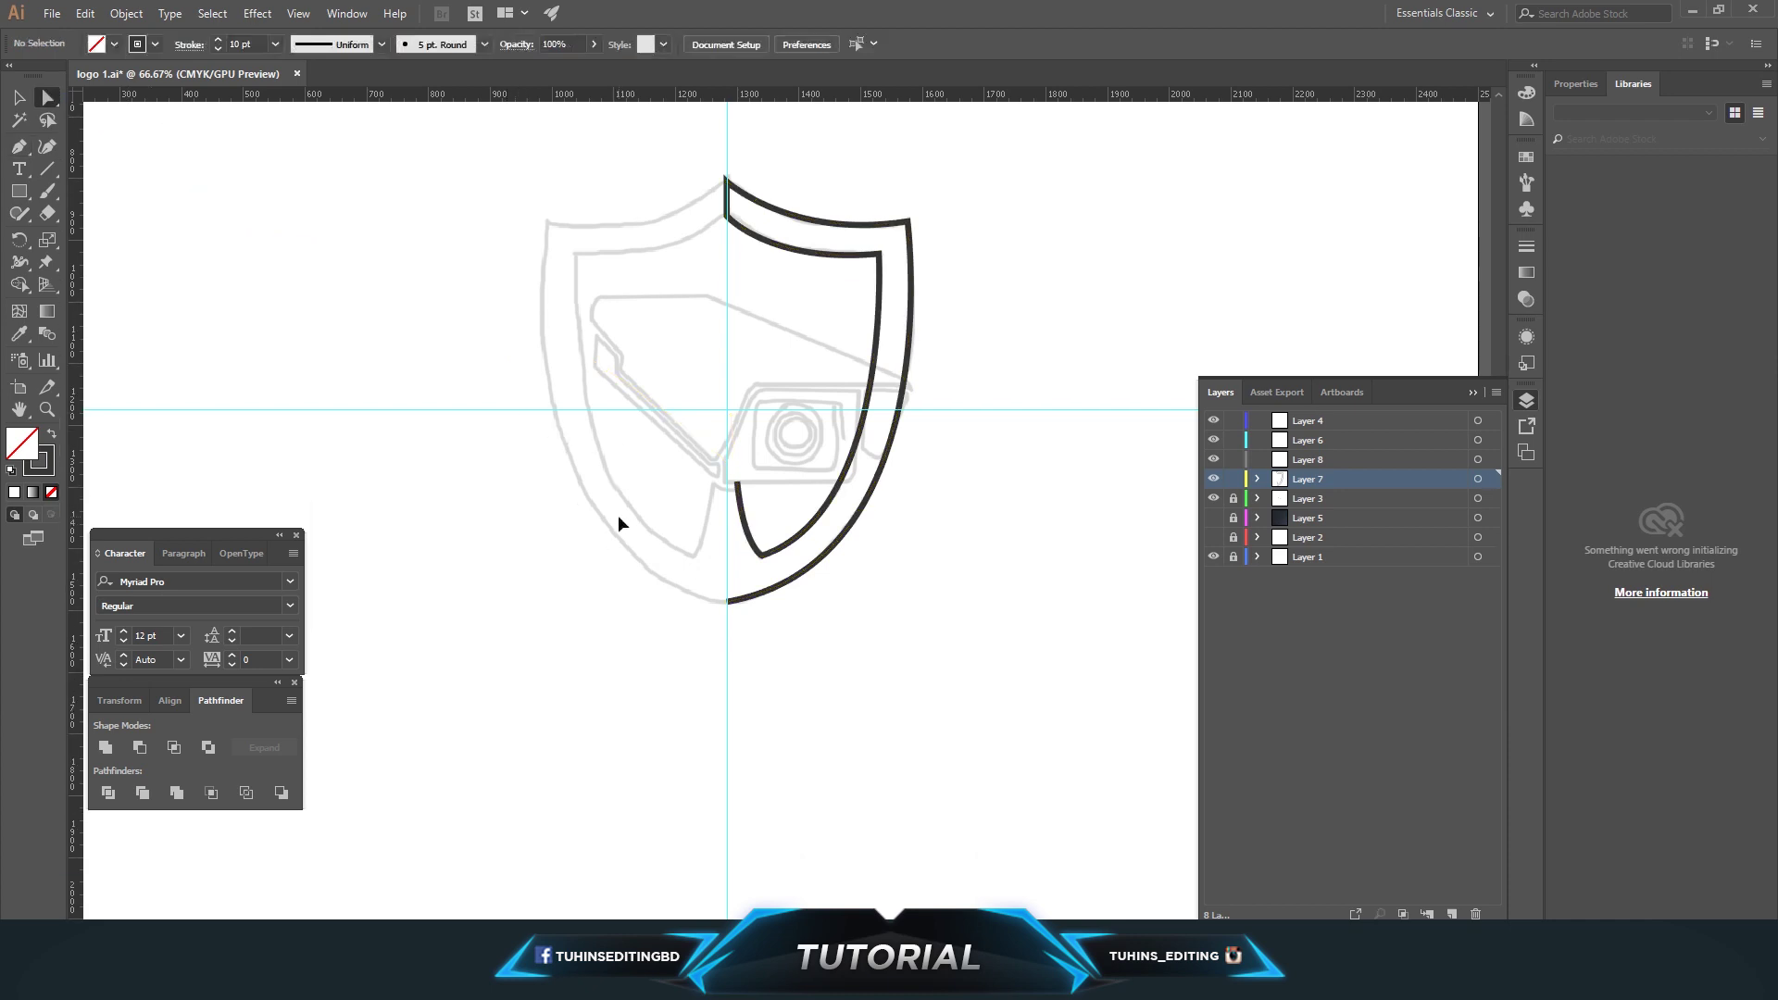
Lower the inner edge's open end, join it to the bottom point, and fill the shape solid dark
{"action": "scroll", "coordinate": [618, 515], "scroll_direction": "up", "scroll_amount": 3}
{"action": "left_click_drag", "start_coordinate": [650, 416], "coordinate": [656, 443]}
{"action": "left_click", "coordinate": [783, 484]}
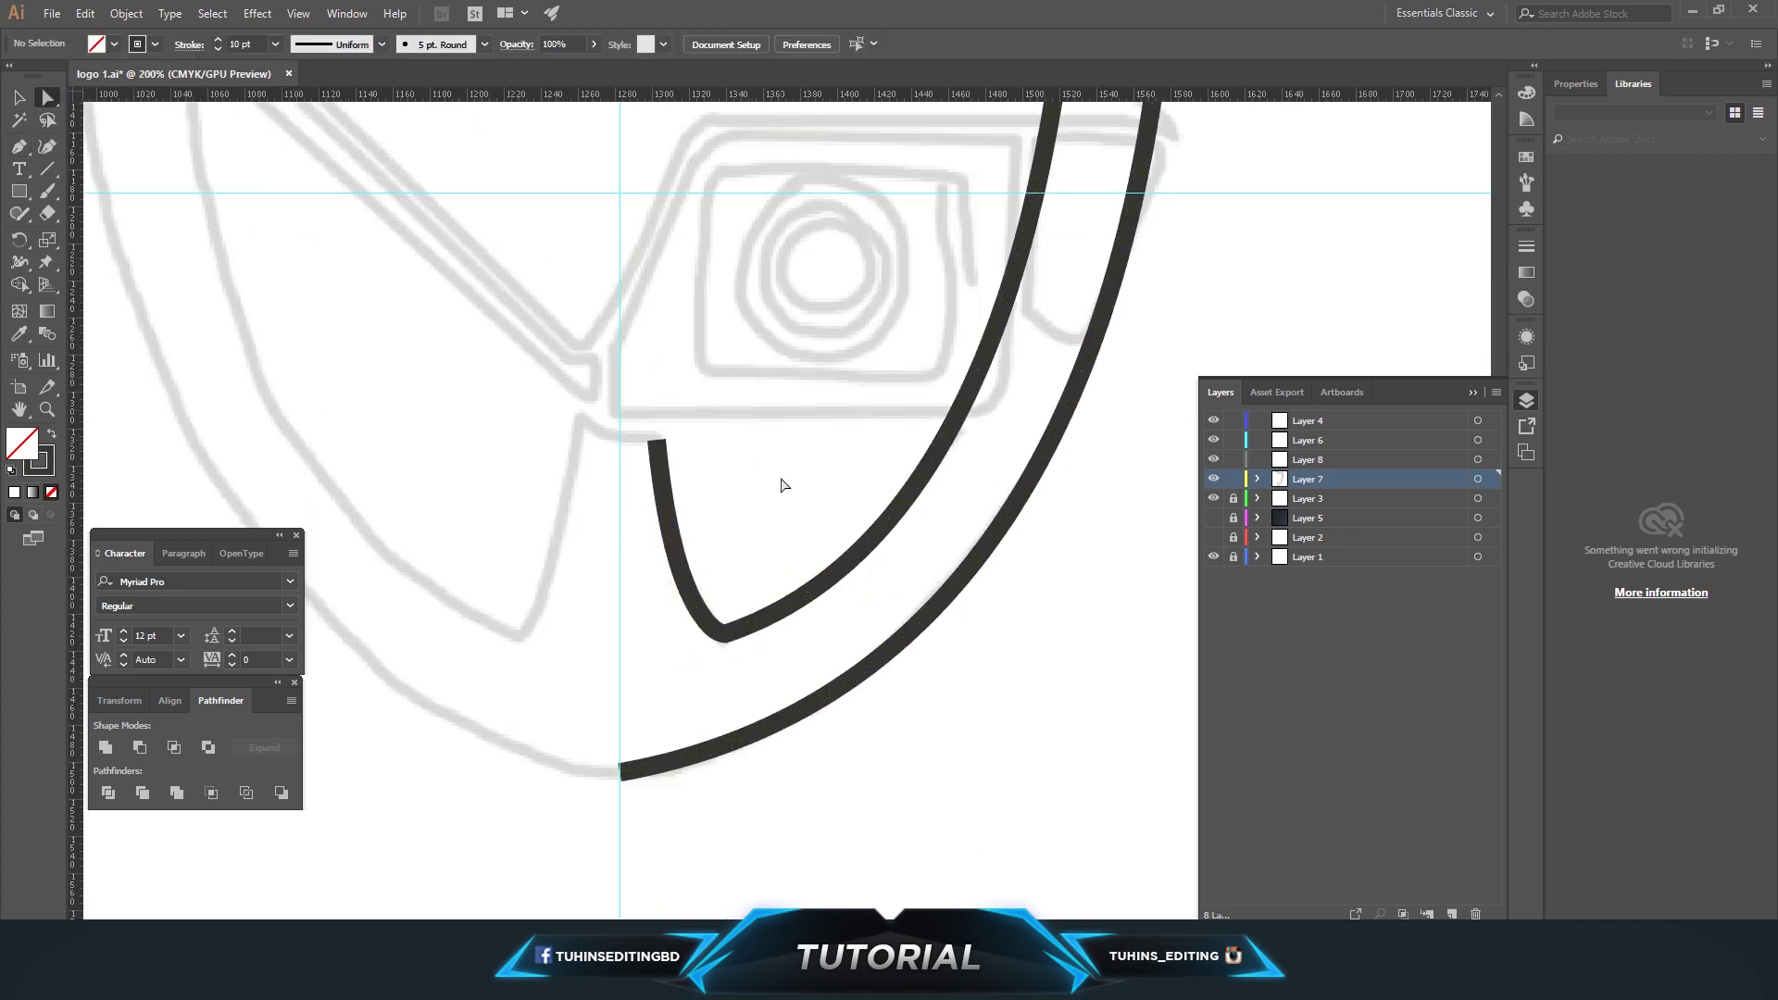
{"action": "left_click", "coordinate": [19, 145]}
{"action": "left_click", "coordinate": [656, 443], "text": "ctrl"}
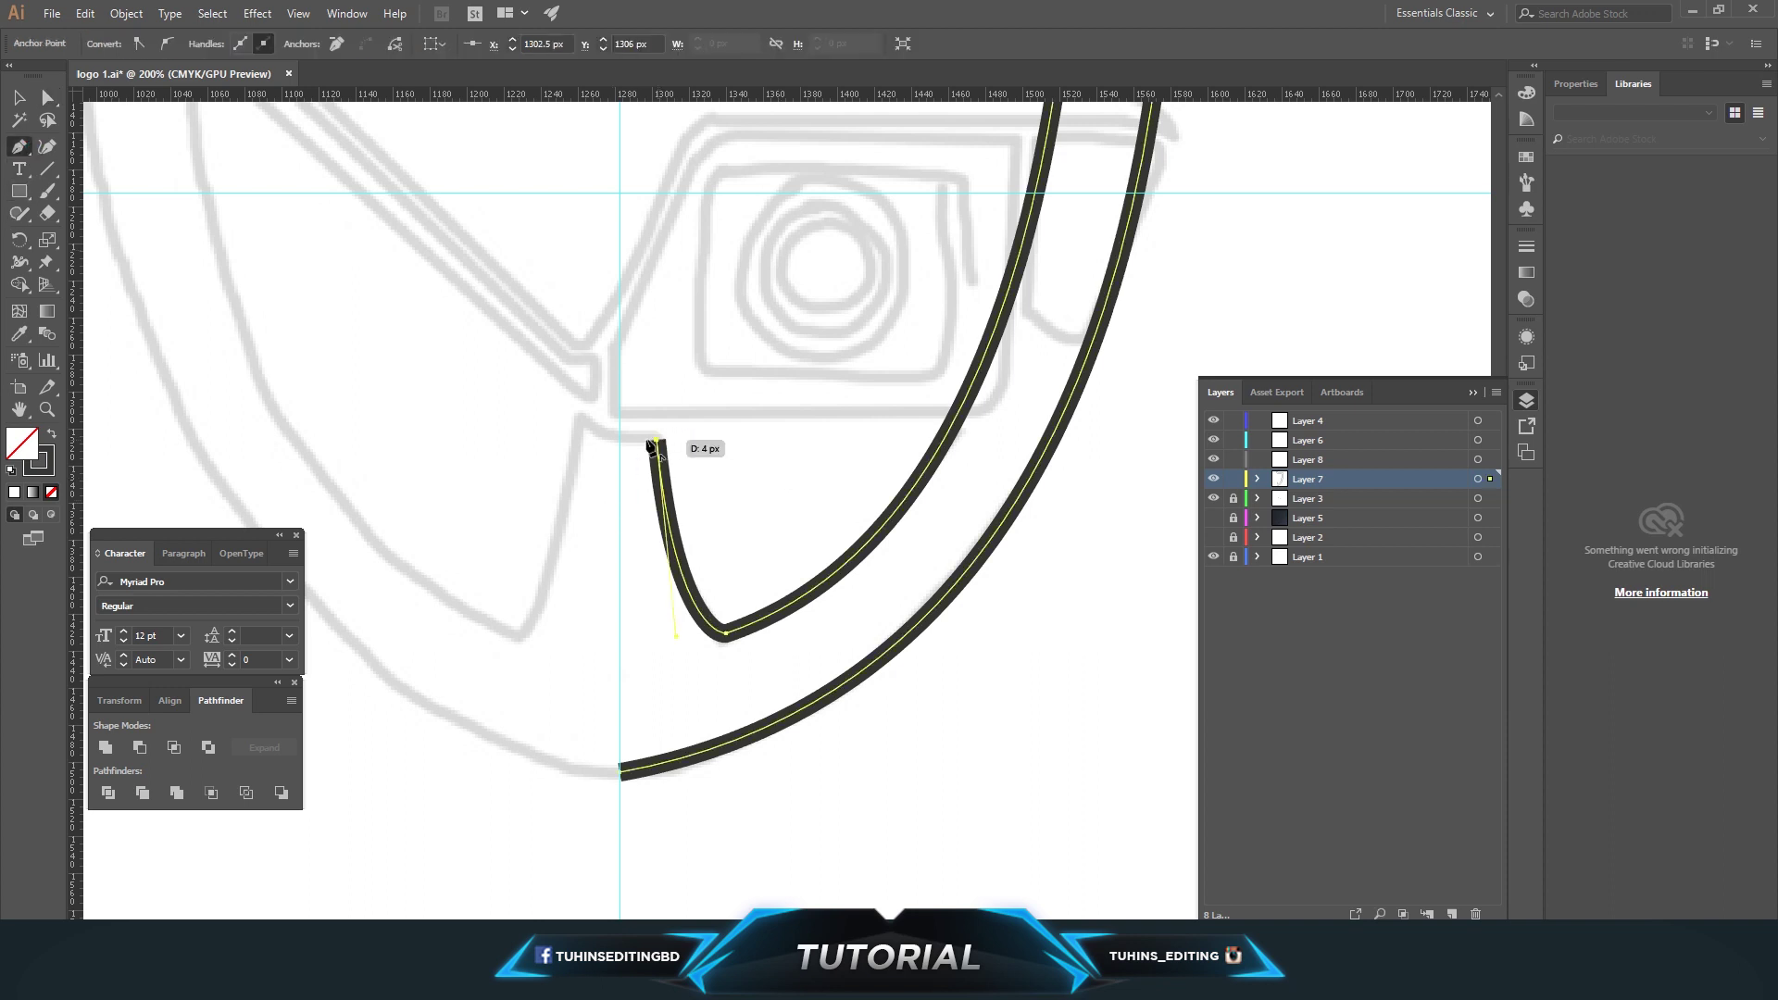
{"action": "left_click", "coordinate": [621, 451], "text": "ctrl"}
{"action": "left_click", "coordinate": [613, 444]}
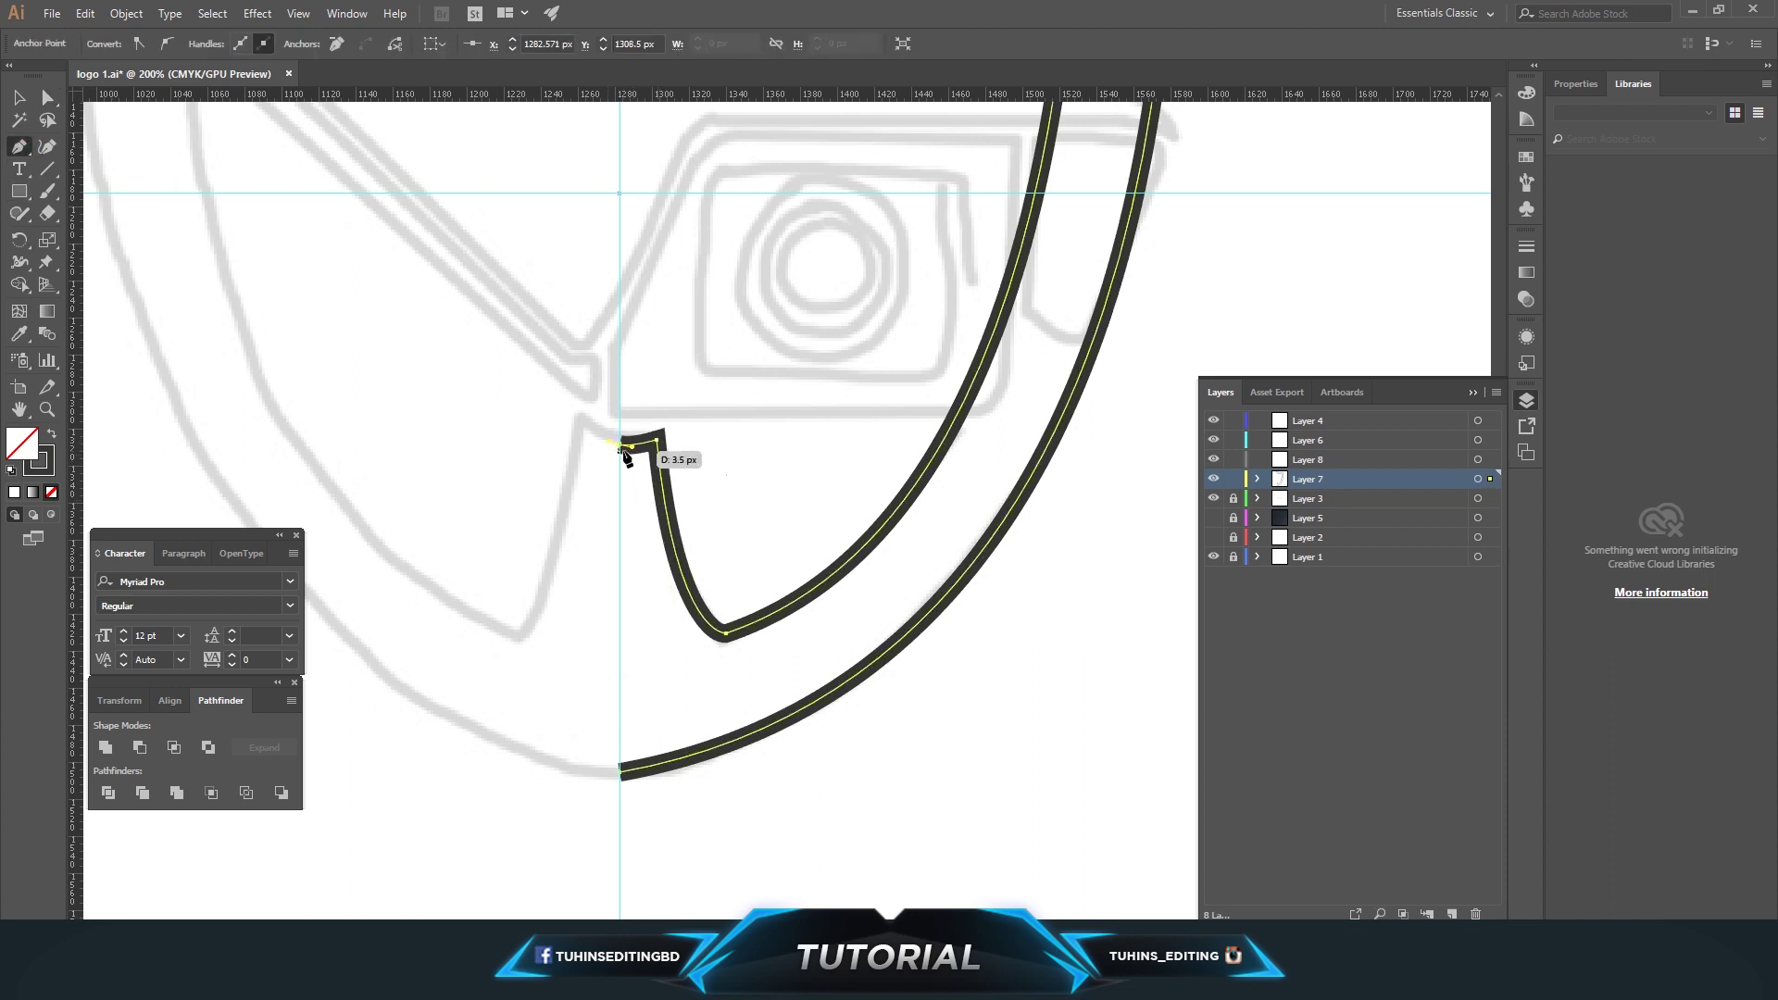
{"action": "left_click", "coordinate": [619, 772]}
{"action": "key", "text": "ctrl+minus"}
{"action": "key", "text": "ctrl+minus"}
{"action": "key", "text": "ctrl+minus"}
{"action": "key", "text": "ctrl+minus"}
{"action": "key", "text": "v"}
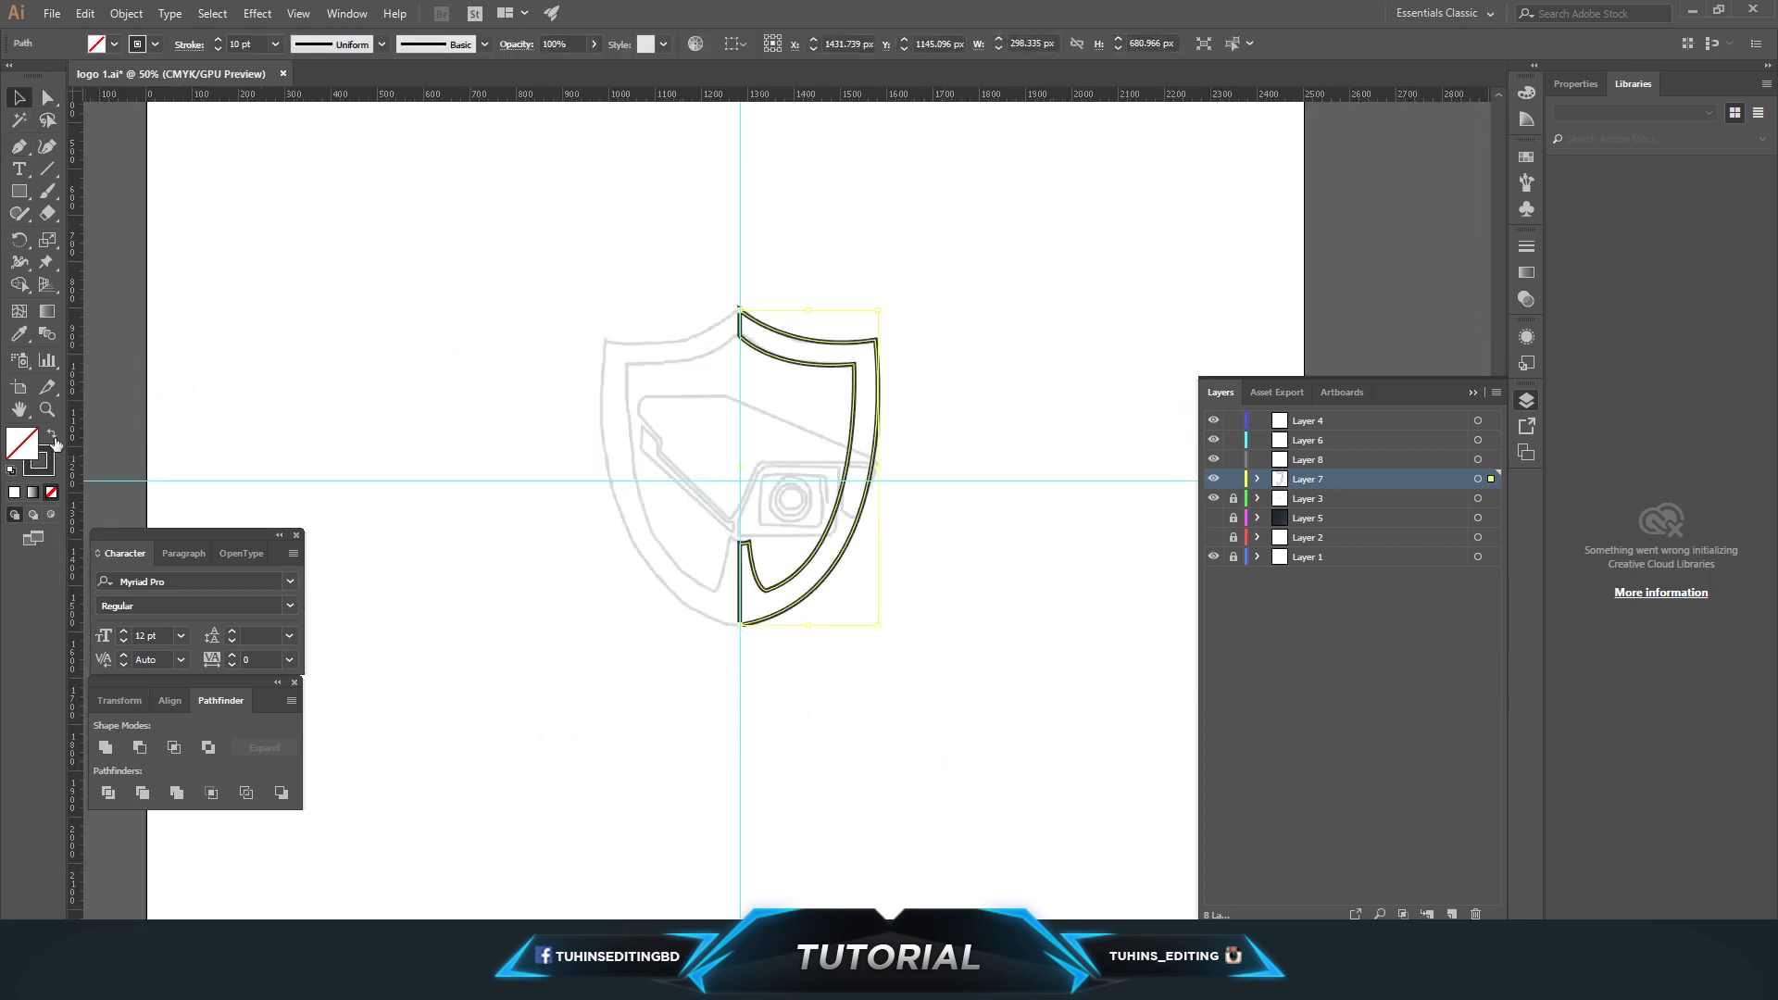
{"action": "left_click", "coordinate": [53, 435]}
{"action": "left_click", "coordinate": [569, 549]}
Duplicate the shield half, reflect it vertically, and align it against the original
{"action": "left_click", "coordinate": [848, 551]}
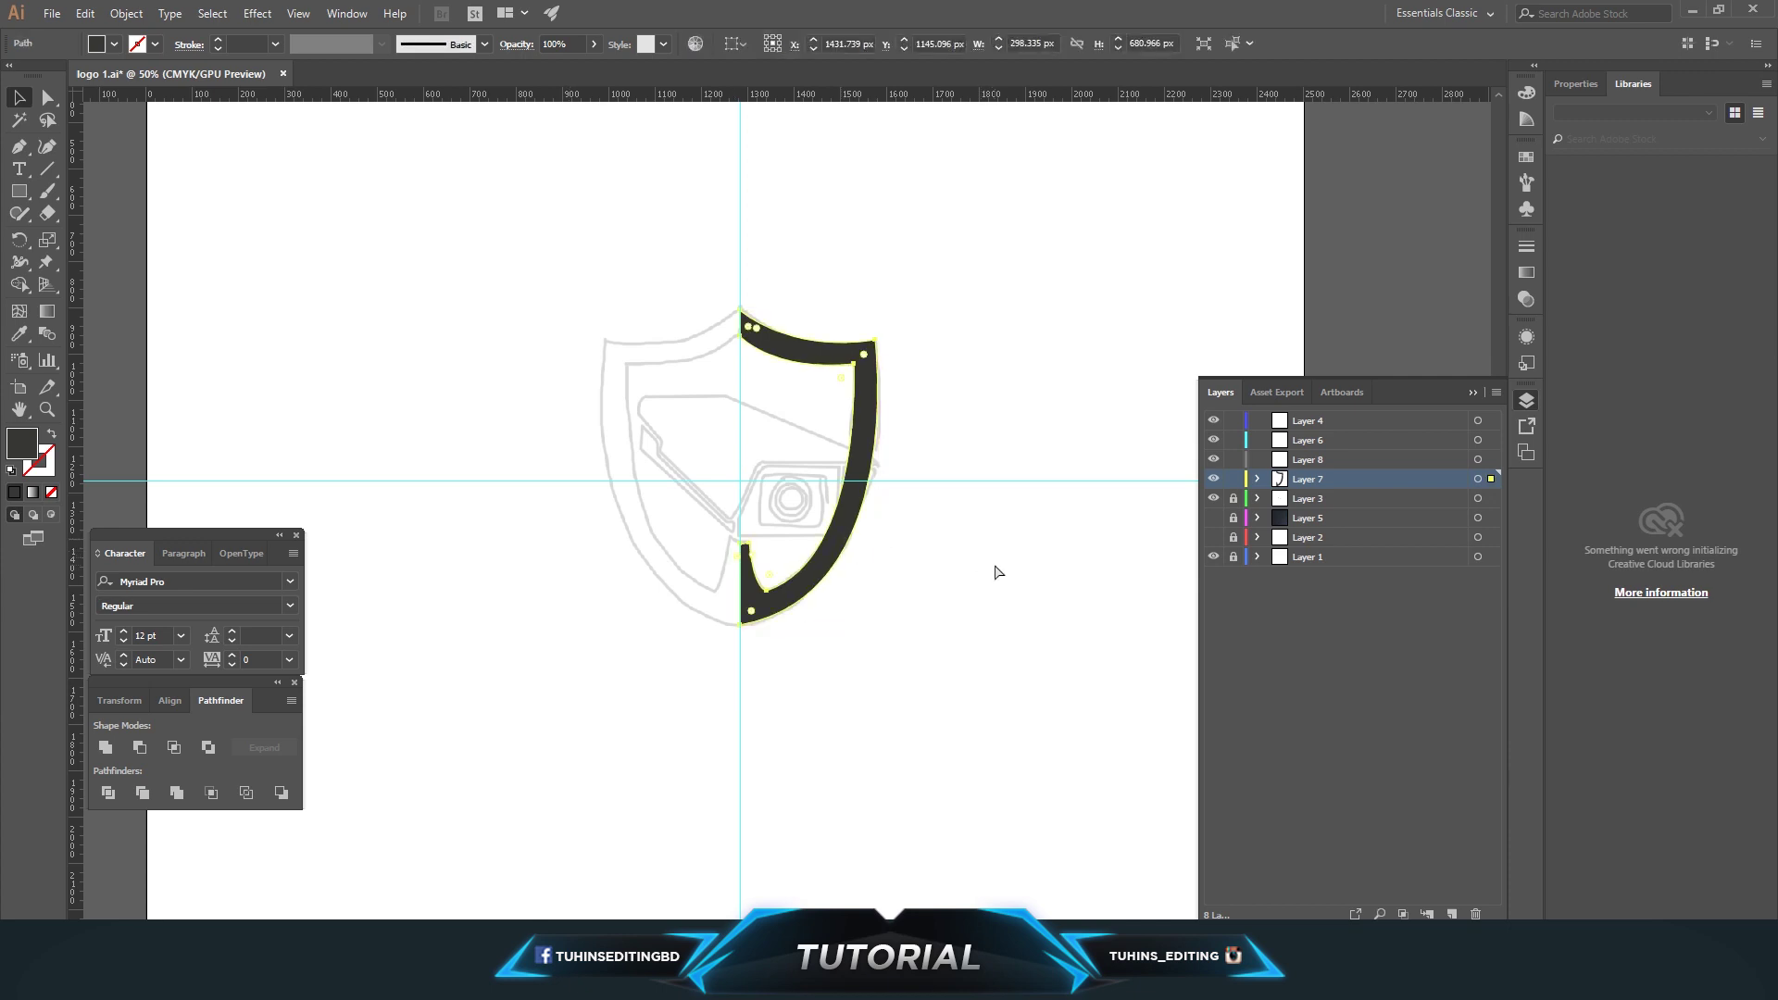
{"action": "left_click_drag", "start_coordinate": [817, 349], "coordinate": [621, 338]}
{"action": "left_click", "coordinate": [126, 13]}
{"action": "left_click", "coordinate": [469, 108]}
{"action": "left_click", "coordinate": [905, 599]}
{"action": "left_click_drag", "start_coordinate": [678, 605], "coordinate": [741, 618]}
{"action": "left_click", "coordinate": [1019, 592]}
Hide the guide lines and inspect the shield's centre seam up close
{"action": "left_click", "coordinate": [1214, 557]}
{"action": "key", "text": "ctrl+equal"}
{"action": "key", "text": "ctrl+equal"}
{"action": "key", "text": "ctrl+equal"}
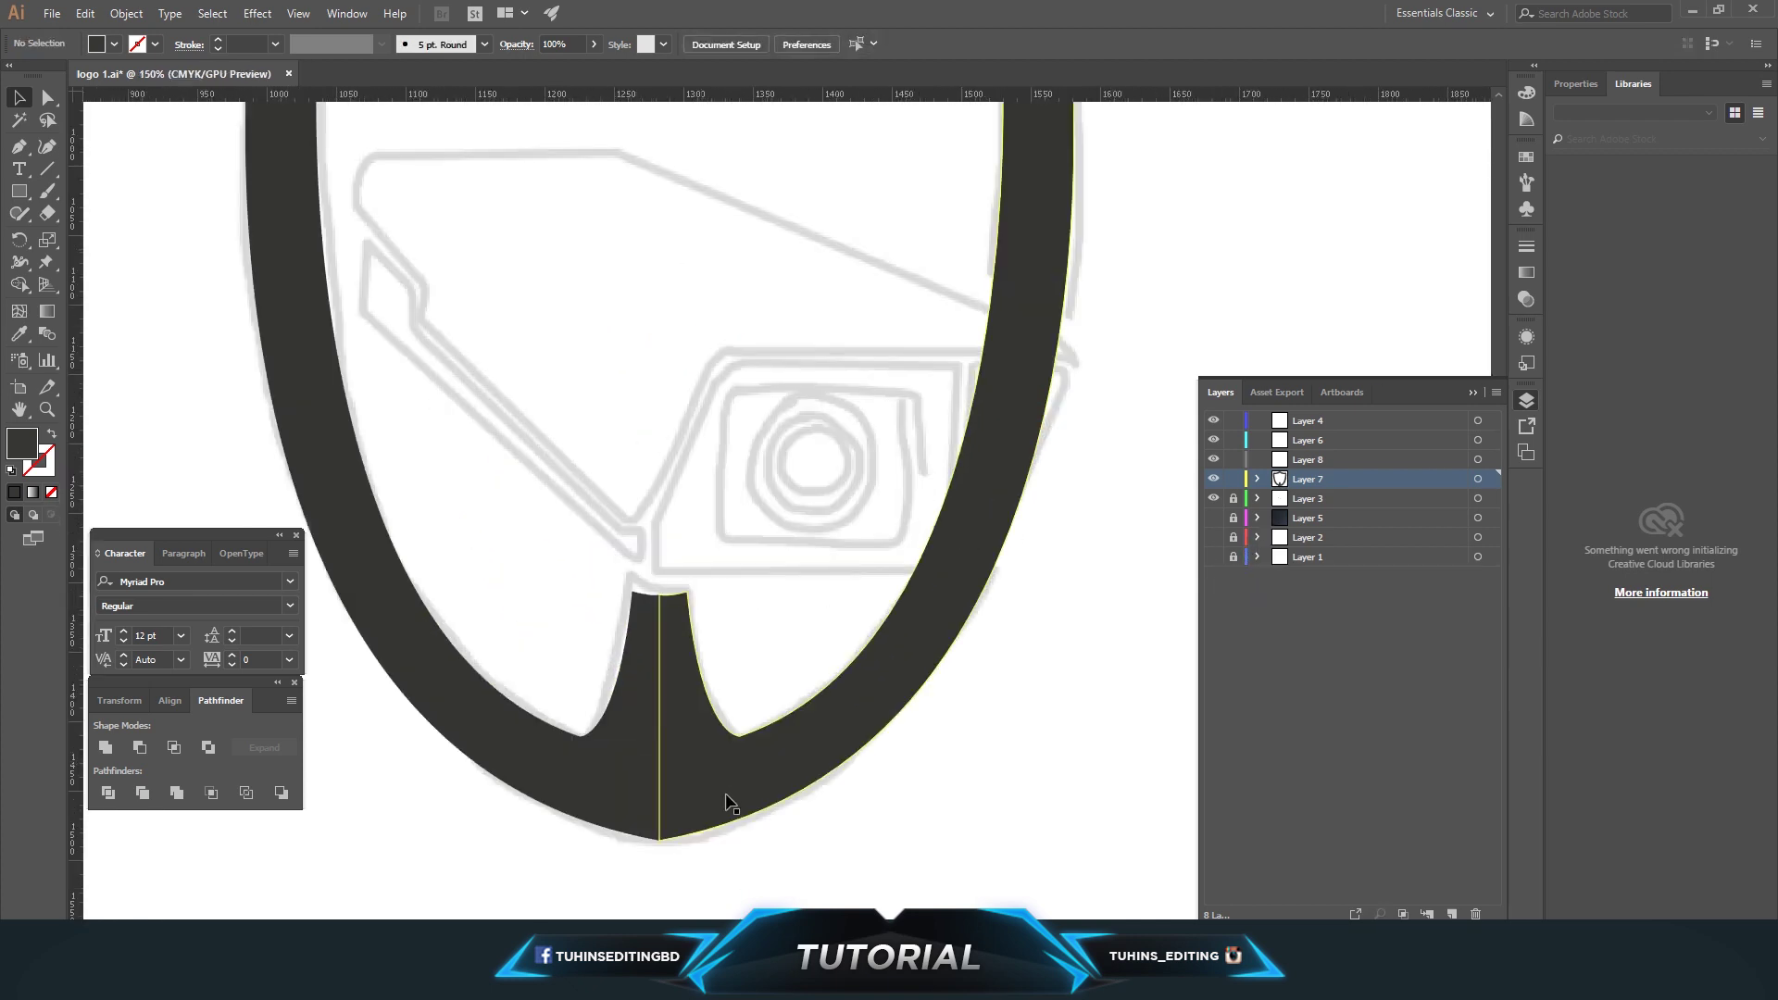
{"action": "scroll", "coordinate": [908, 853], "scroll_direction": "up", "scroll_amount": 3}
{"action": "scroll", "coordinate": [732, 563], "scroll_direction": "down", "scroll_amount": 5}
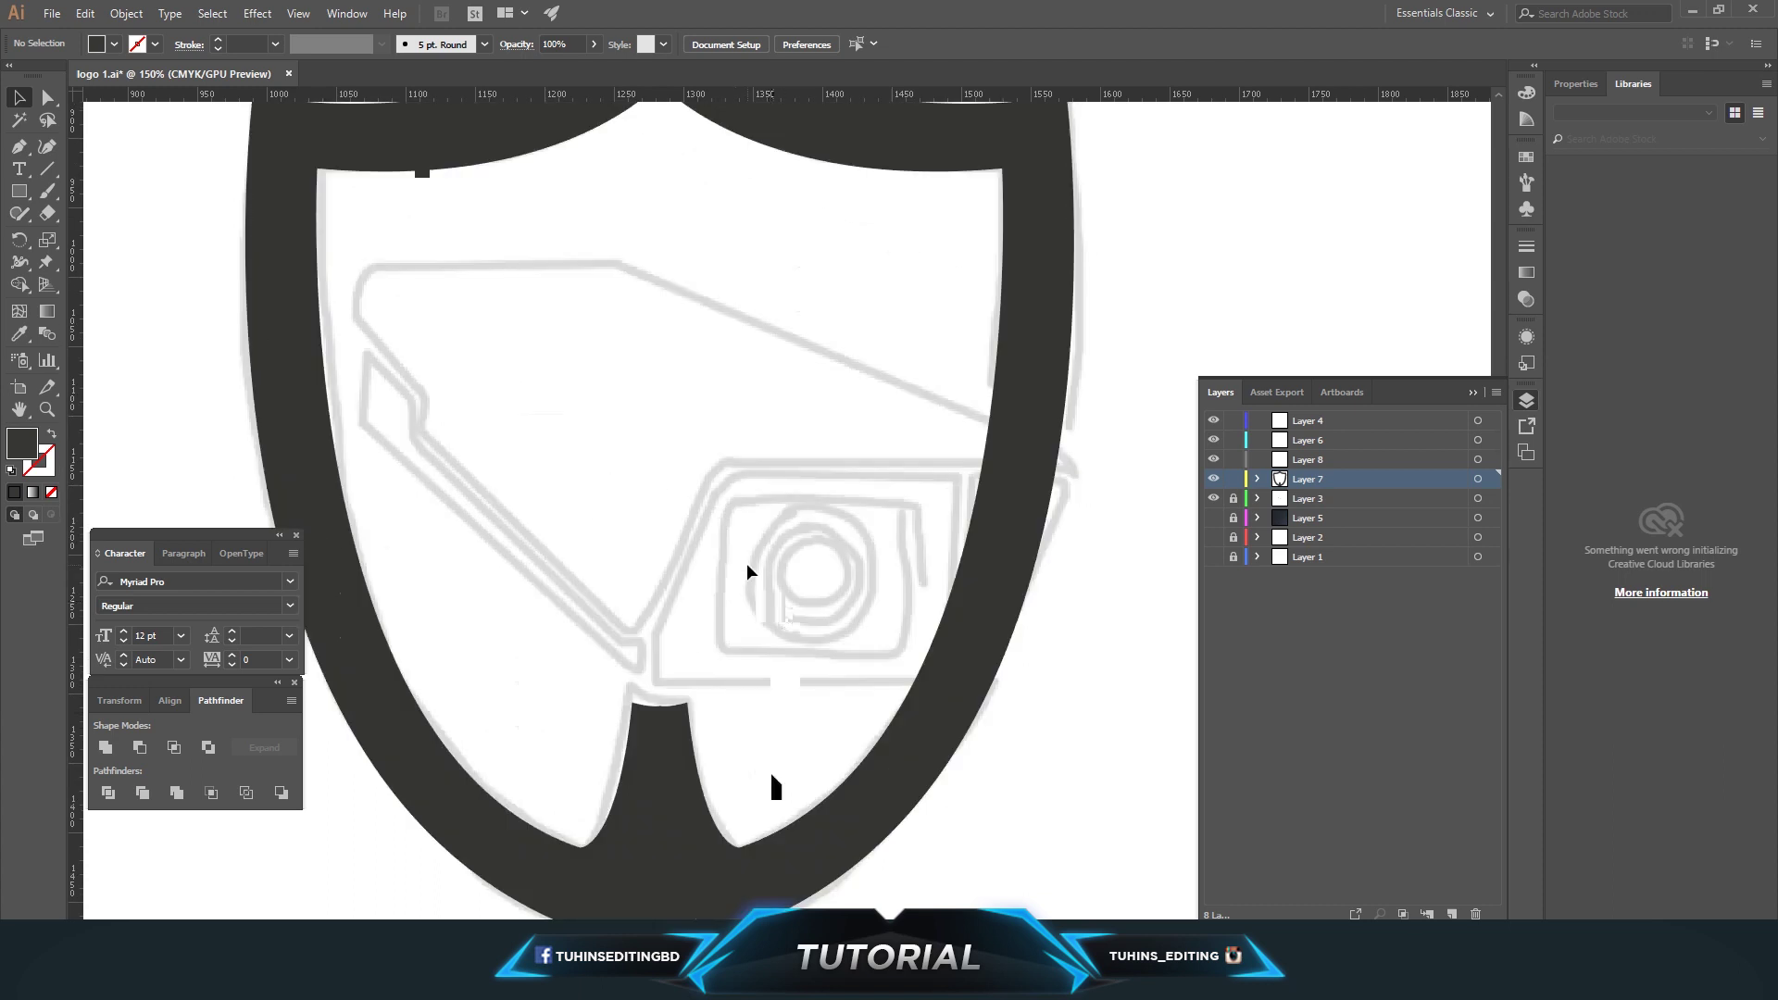
{"action": "left_click", "coordinate": [778, 778]}
{"action": "left_click", "coordinate": [661, 827]}
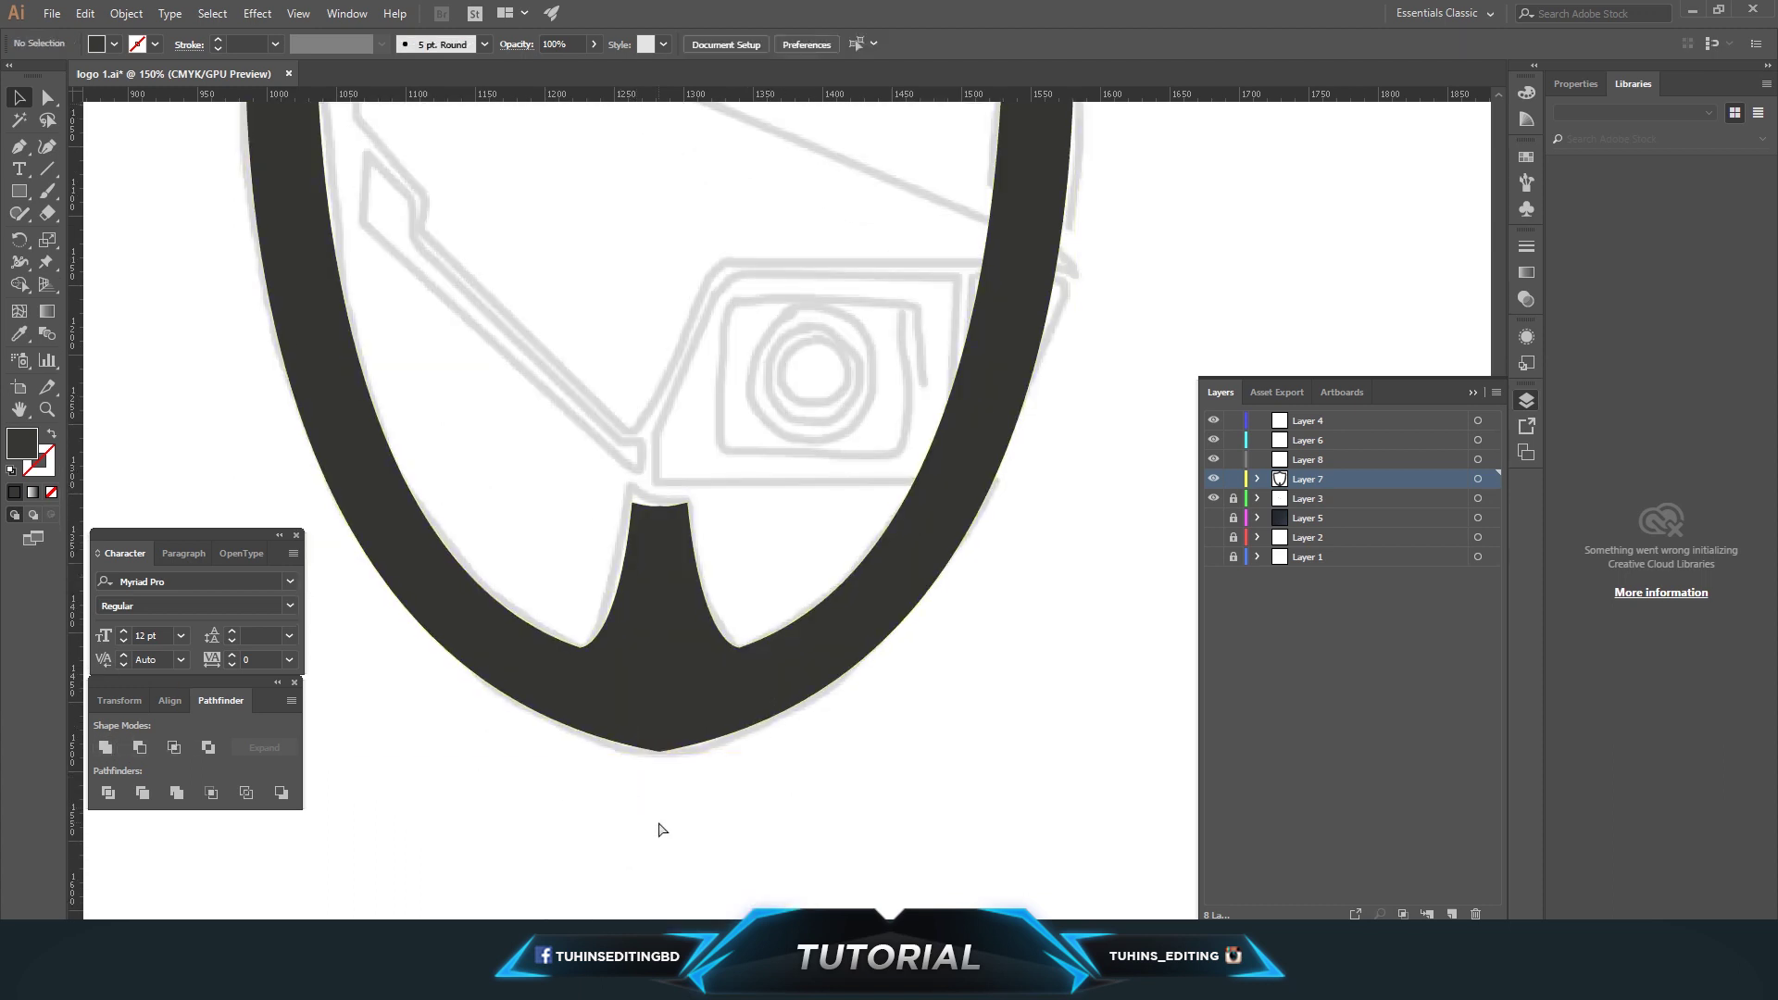
{"action": "key", "text": "ctrl+minus"}
{"action": "key", "text": "ctrl+minus"}
{"action": "key", "text": "ctrl+minus"}
{"action": "scroll", "coordinate": [658, 821], "scroll_direction": "up", "scroll_amount": 2}
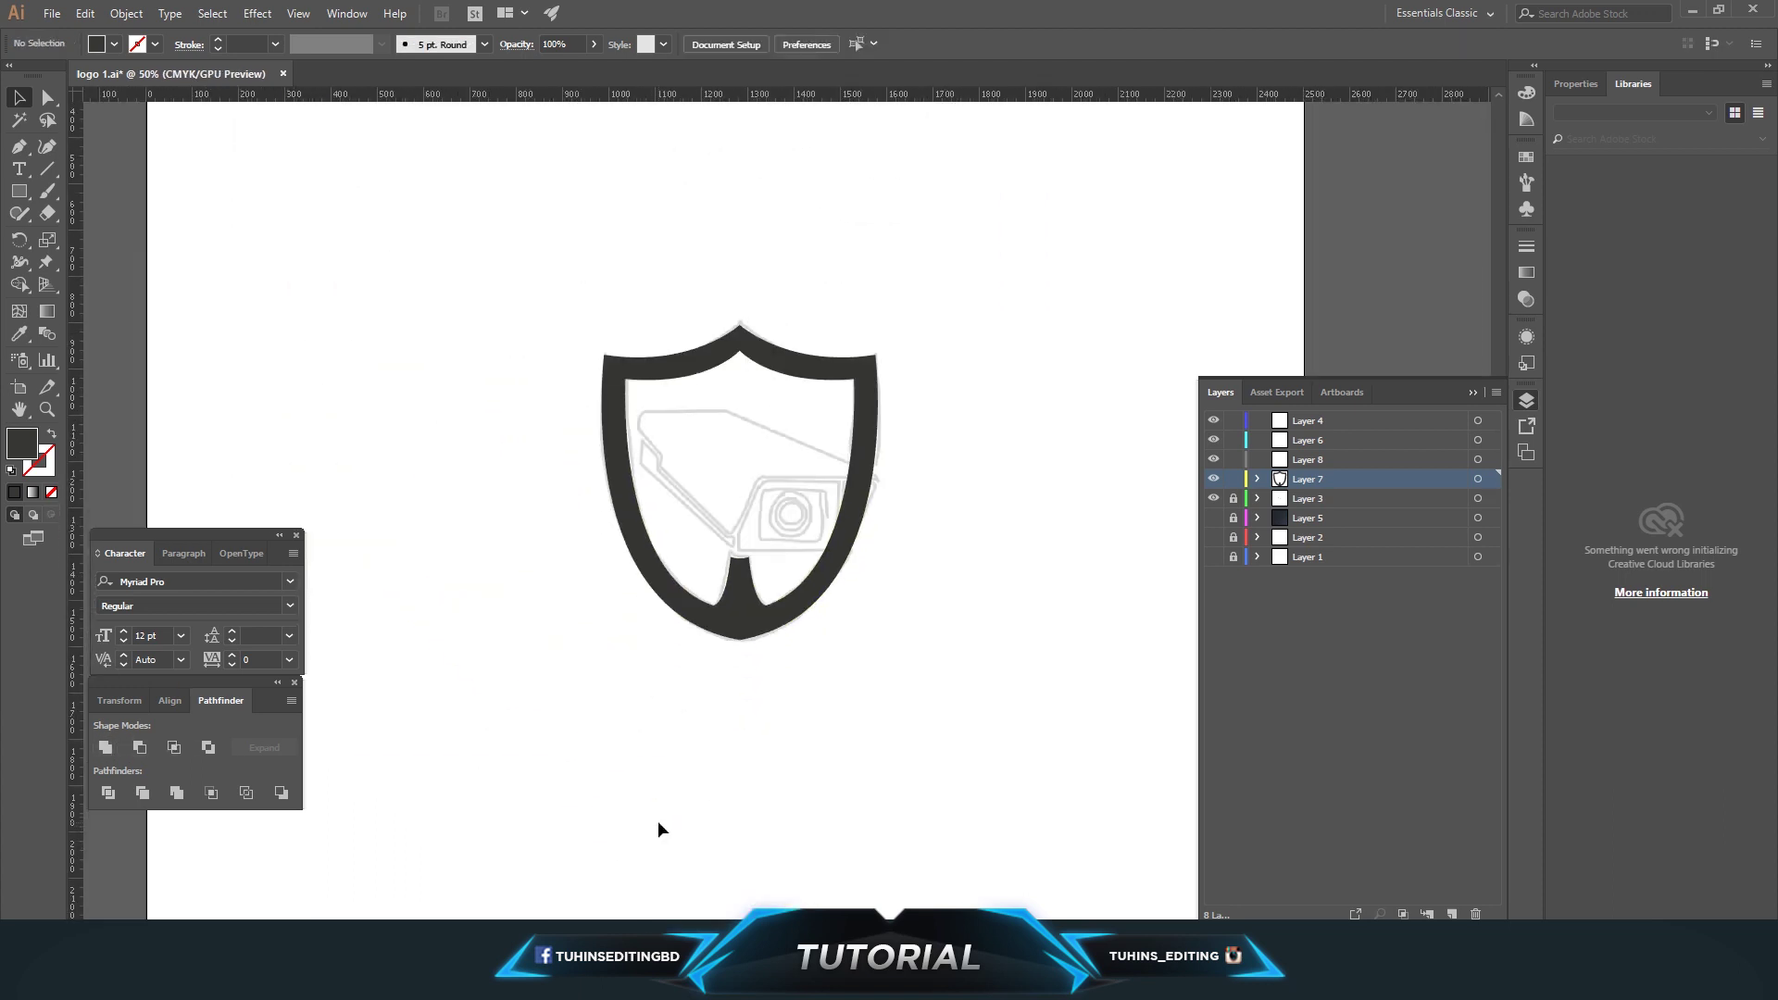
Hide the finished shield layer and make Layer 8 active over the camera sketch
{"action": "left_click", "coordinate": [1213, 476]}
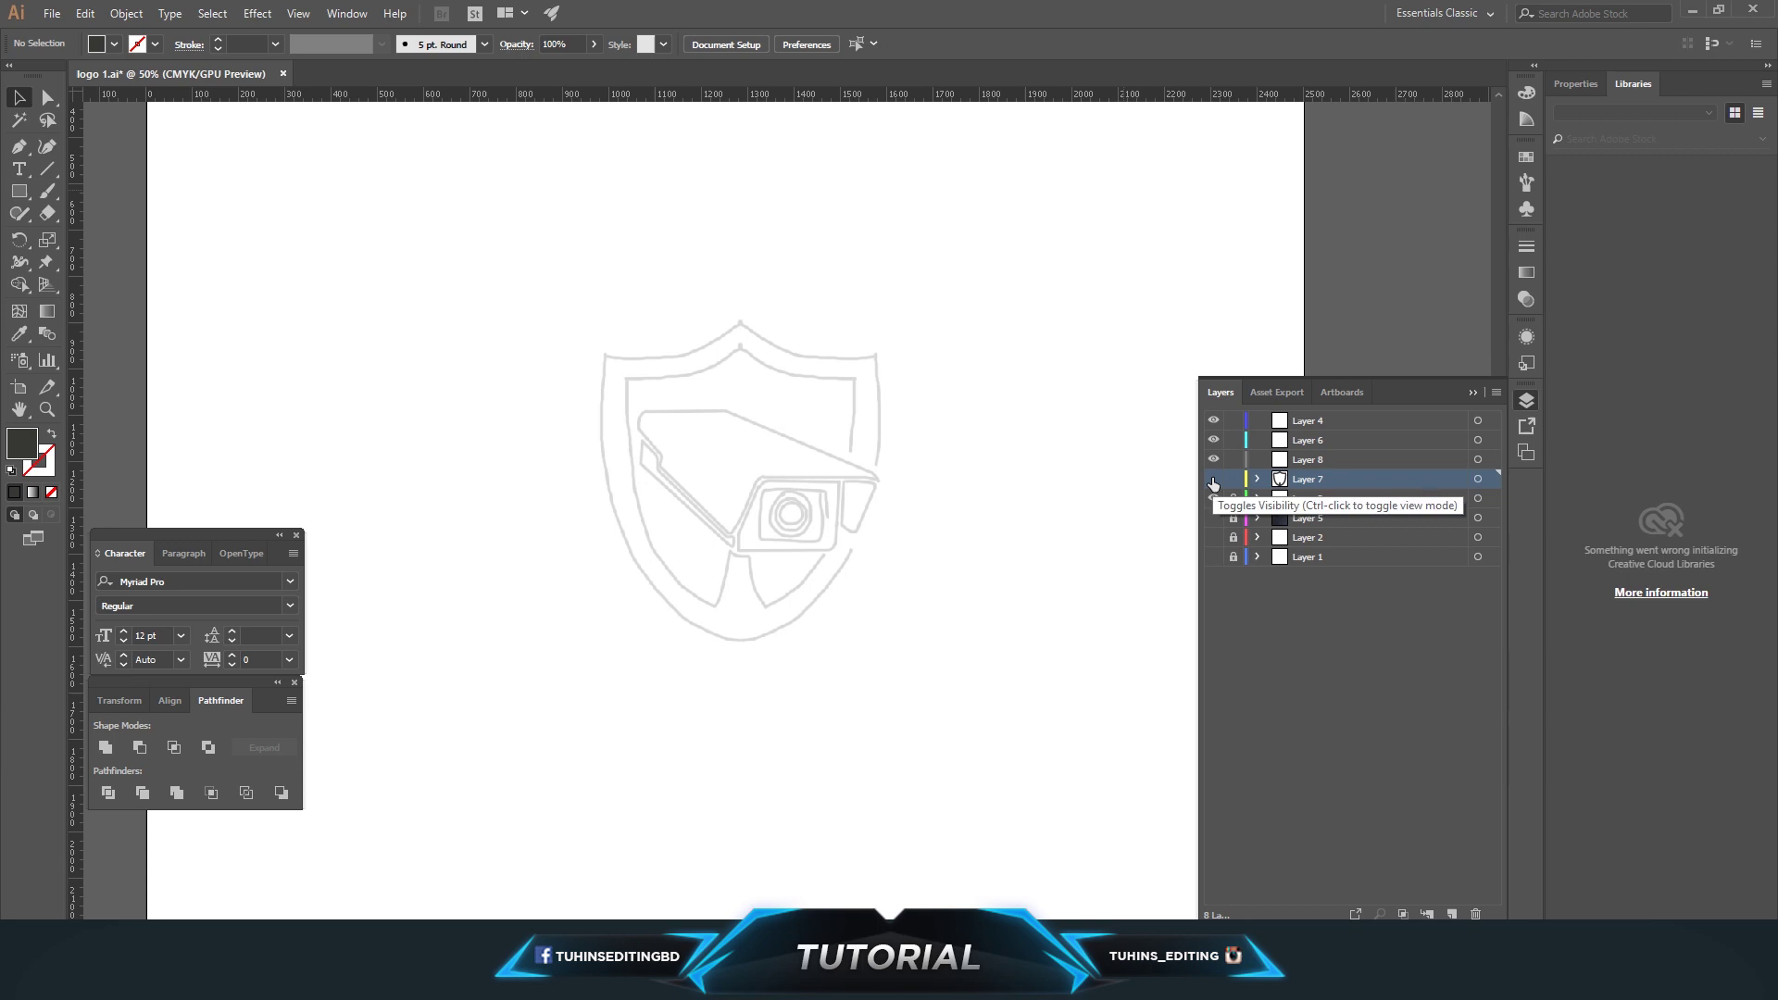
{"action": "left_click", "coordinate": [1310, 460]}
{"action": "key", "text": "ctrl+plus"}
{"action": "key", "text": "ctrl+plus"}
{"action": "key", "text": "ctrl+plus"}
{"action": "scroll", "coordinate": [691, 431], "scroll_direction": "up", "scroll_amount": 1}
{"action": "scroll", "coordinate": [691, 431], "scroll_direction": "up", "scroll_amount": 1}
Trace the camera housing from its top-left corner down the left edge to the lens corner
{"action": "key", "text": "p"}
{"action": "left_click", "coordinate": [358, 362]}
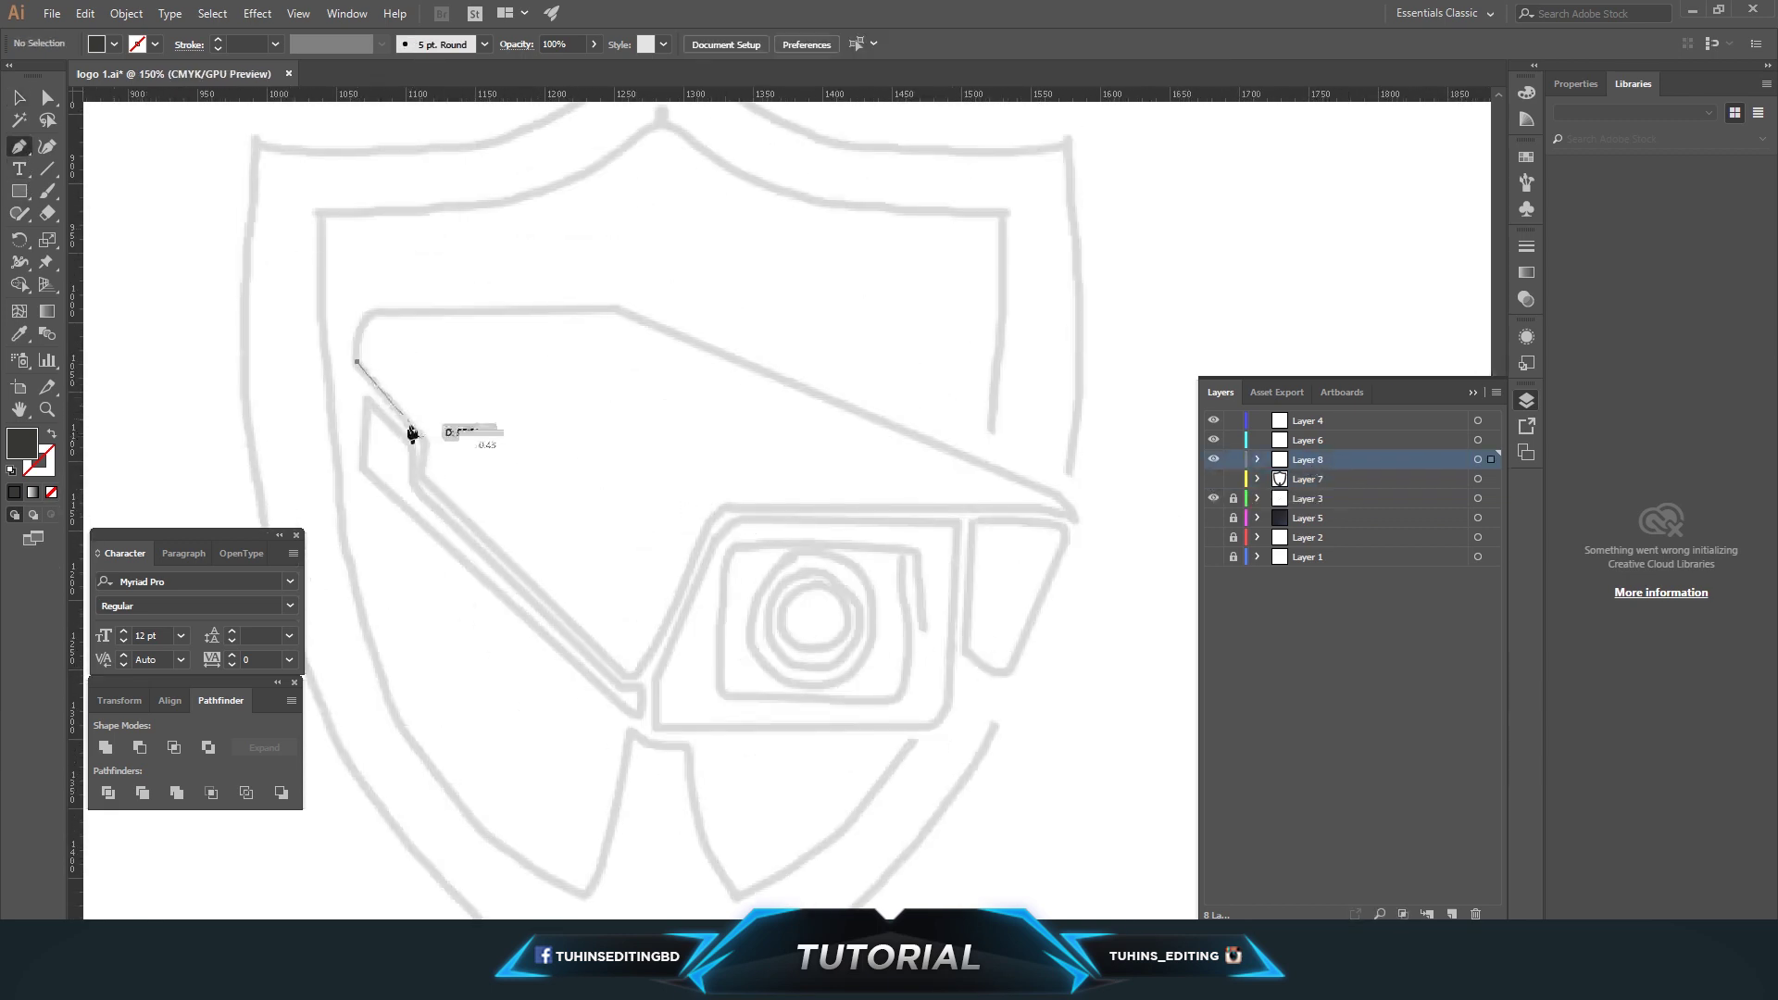
{"action": "left_click_drag", "start_coordinate": [419, 433], "coordinate": [424, 477]}
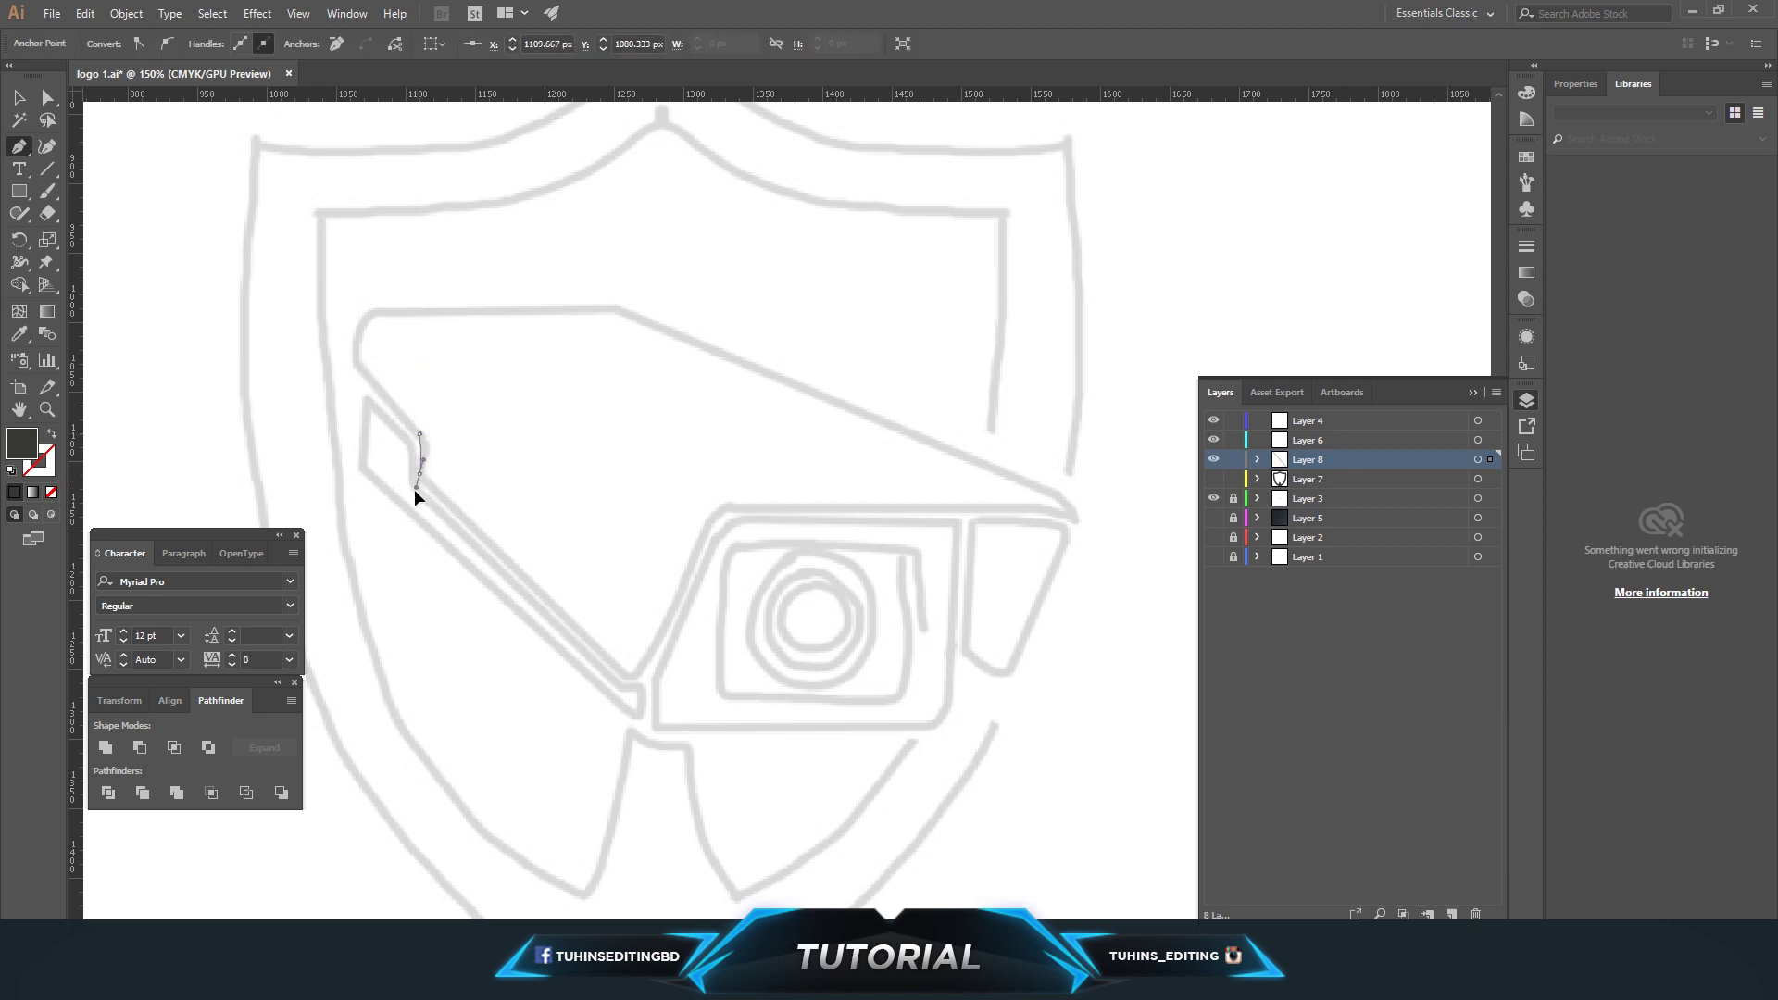
{"action": "left_click", "coordinate": [420, 475]}
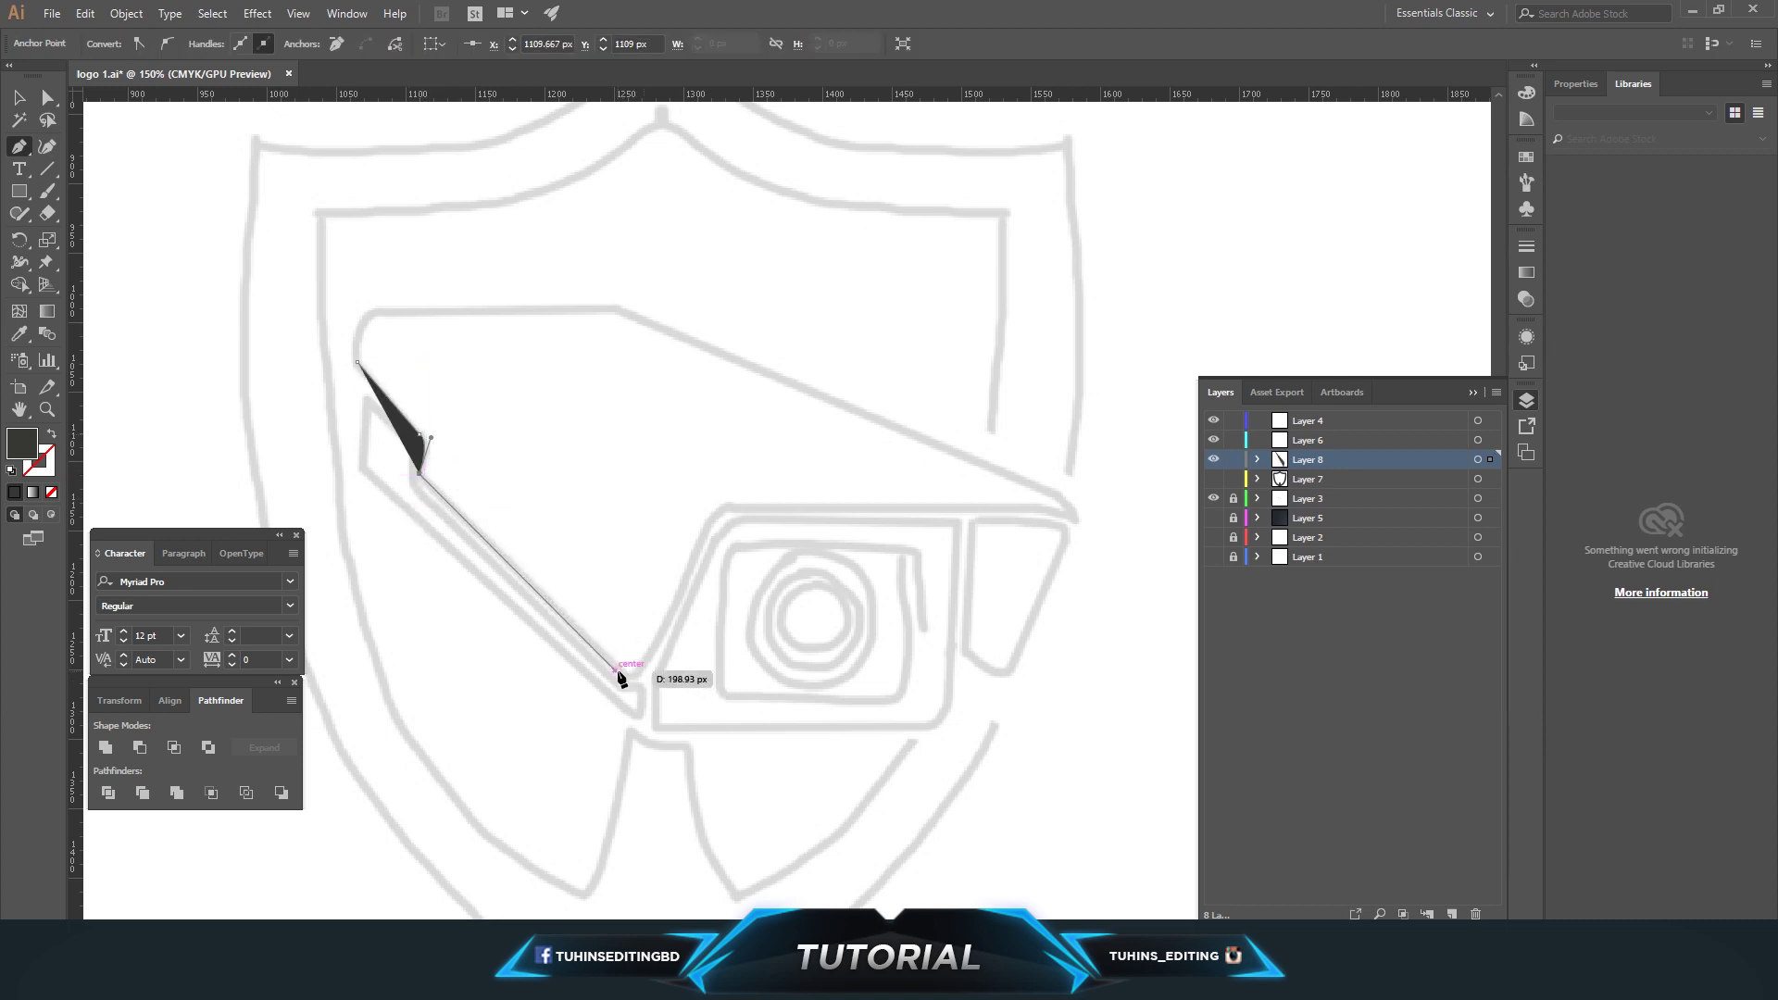
{"action": "left_click_drag", "start_coordinate": [620, 669], "coordinate": [650, 658]}
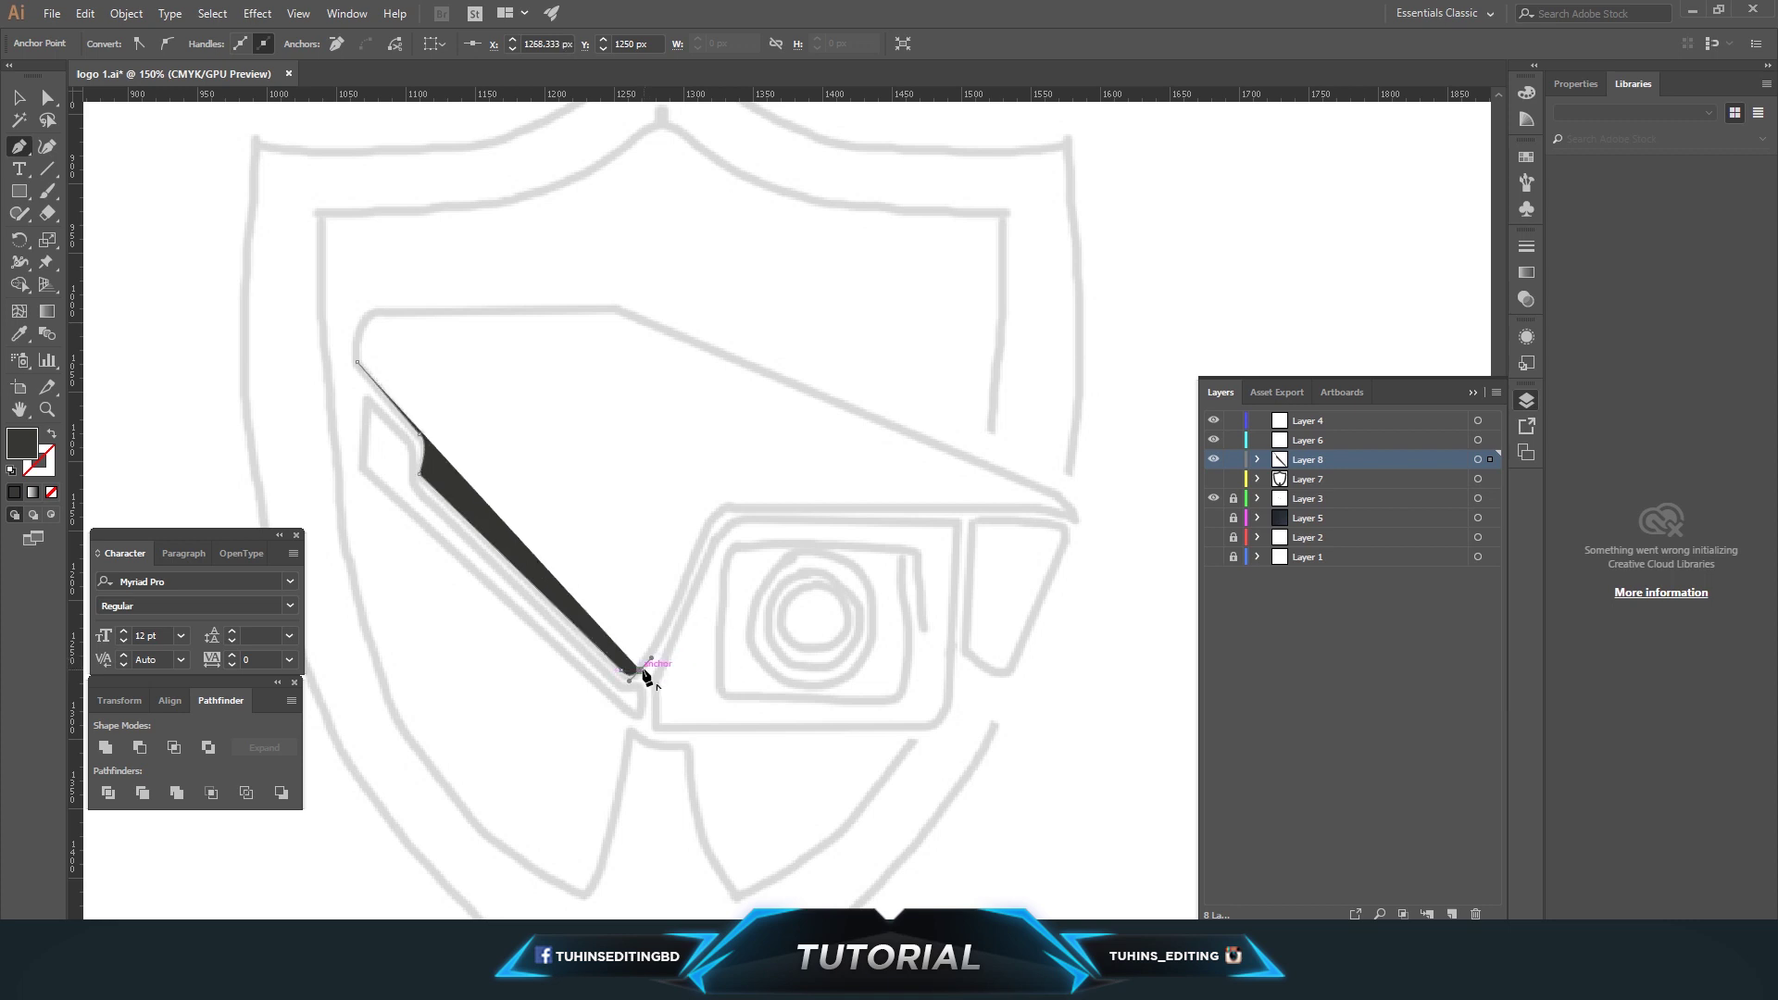
{"action": "left_click", "coordinate": [706, 526]}
{"action": "left_click_drag", "start_coordinate": [739, 513], "coordinate": [763, 514]}
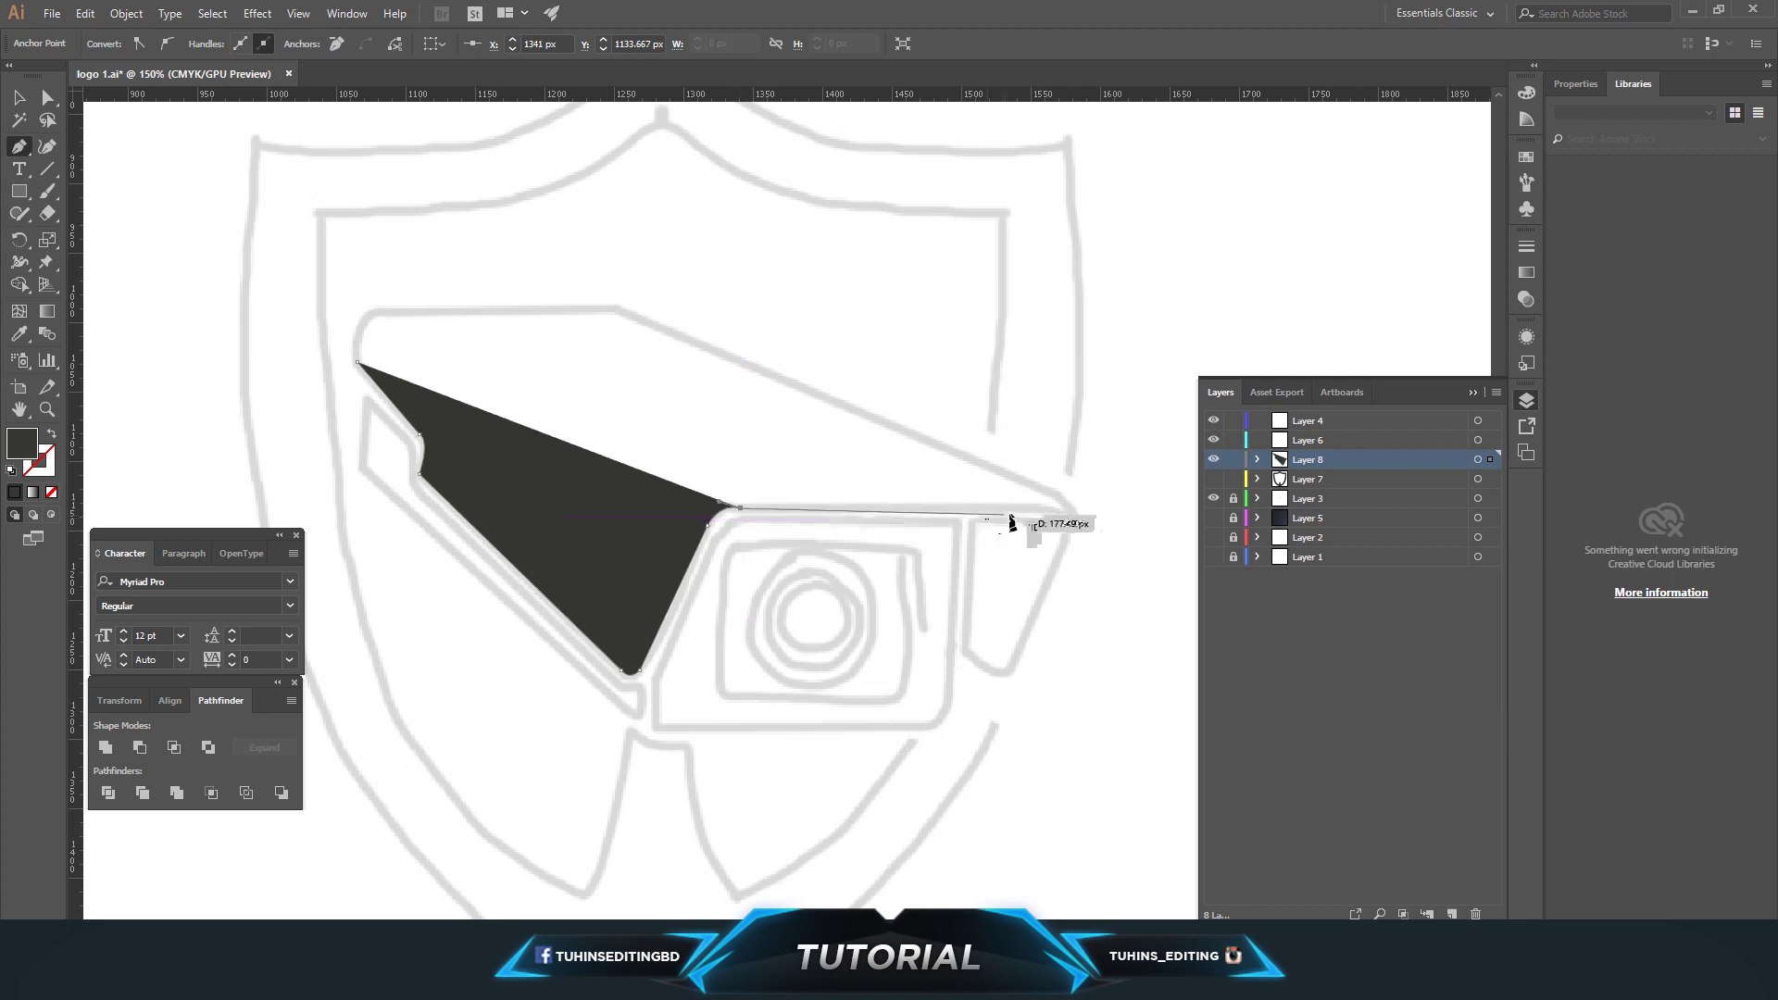
Continue along the housing's lower edge, right tip and top, closing the shape at the start
{"action": "left_click", "coordinate": [1040, 508]}
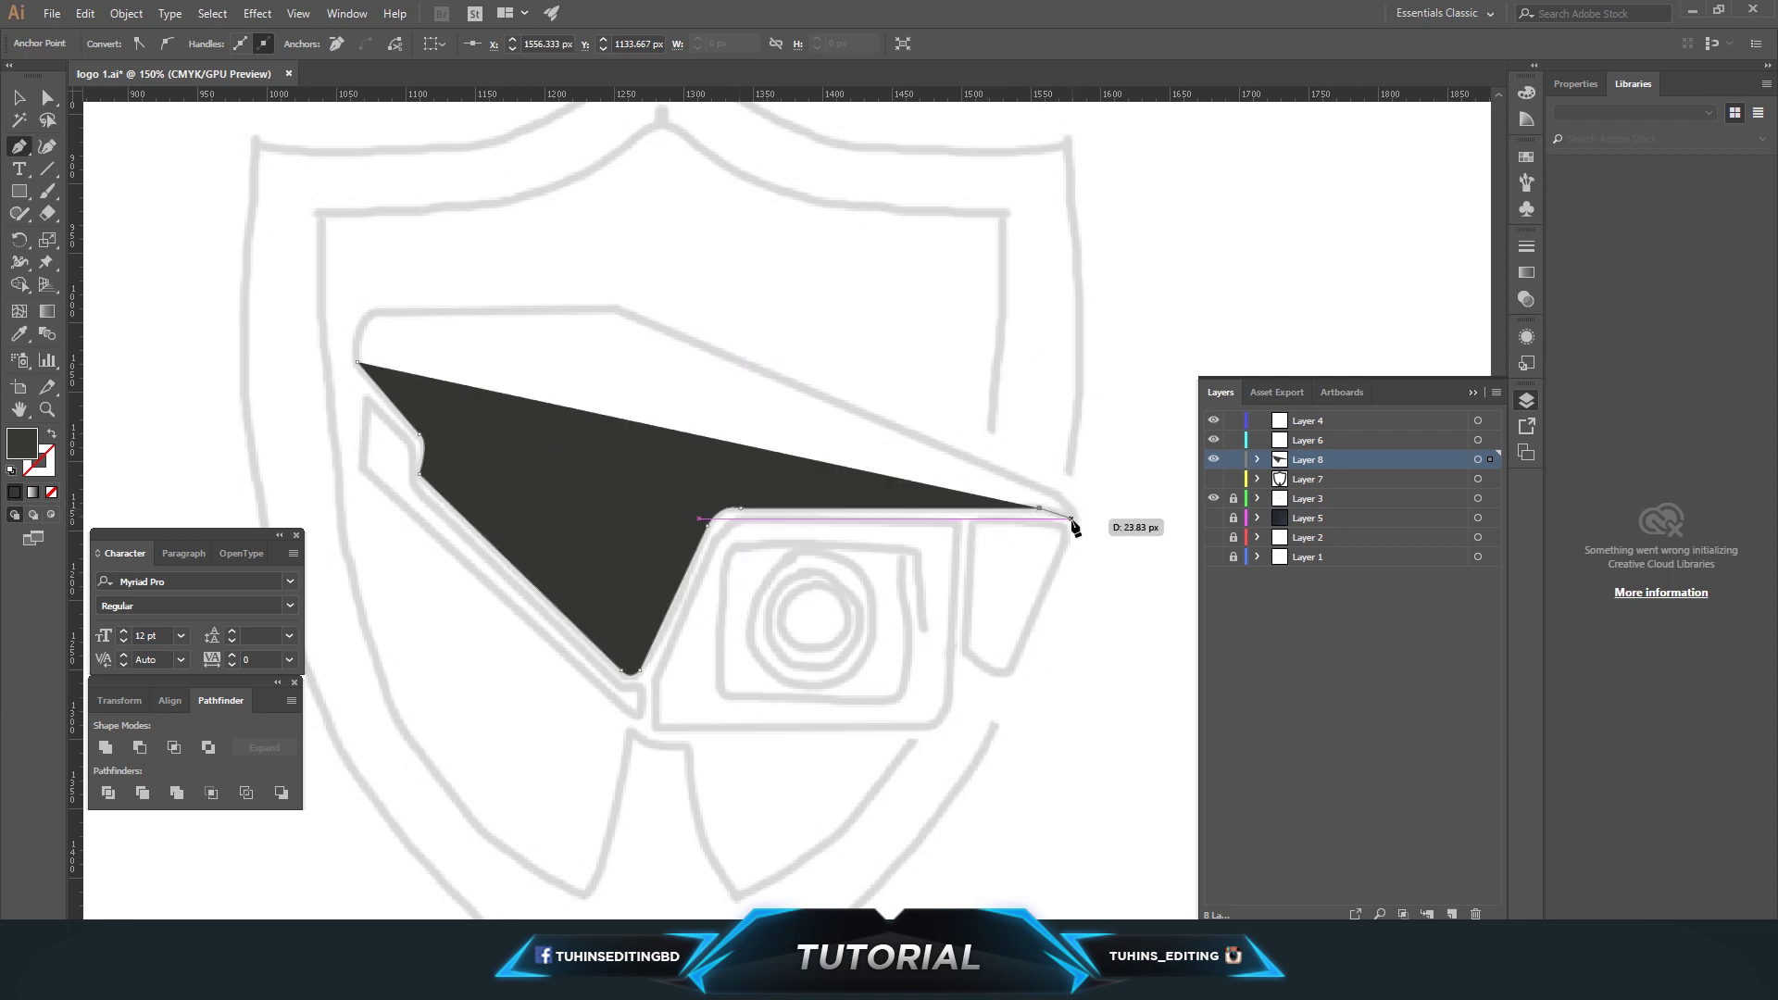
{"action": "mouse_move", "coordinate": [1074, 516]}
{"action": "left_mouse_down"}
{"action": "mouse_move", "coordinate": [1075, 530]}
{"action": "mouse_move", "coordinate": [1017, 476]}
{"action": "mouse_move", "coordinate": [620, 315]}
{"action": "left_mouse_up"}
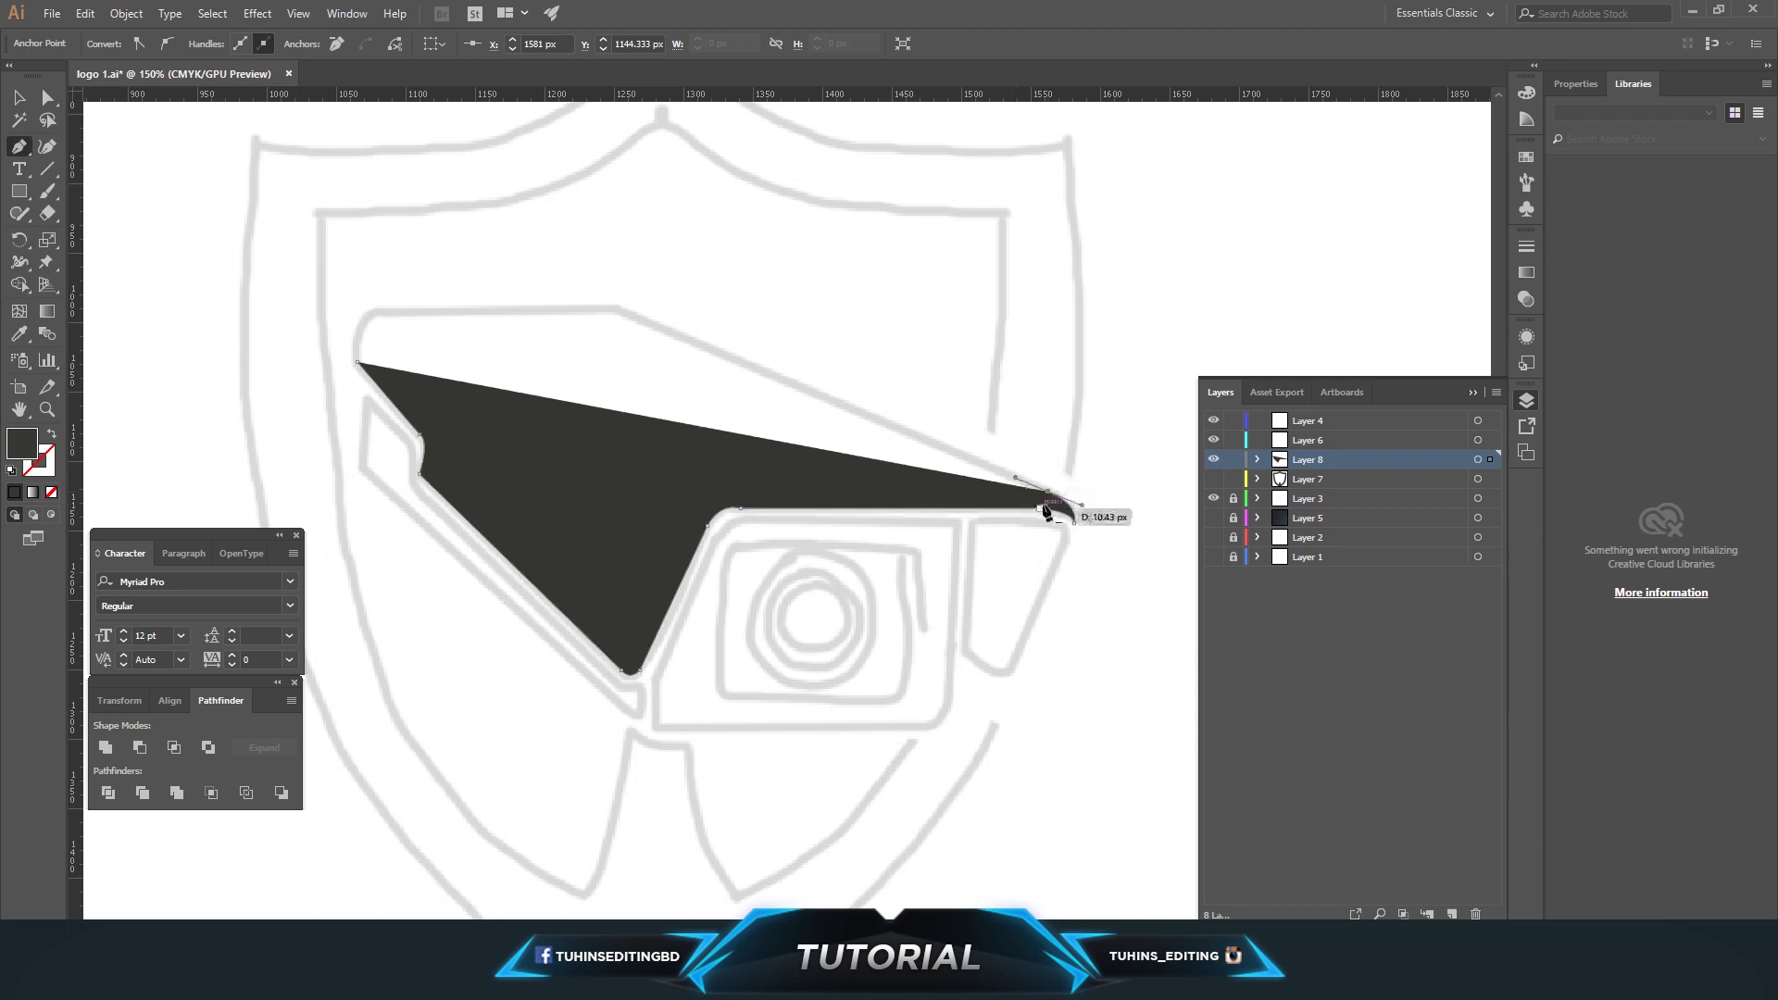
{"action": "left_click", "coordinate": [619, 309]}
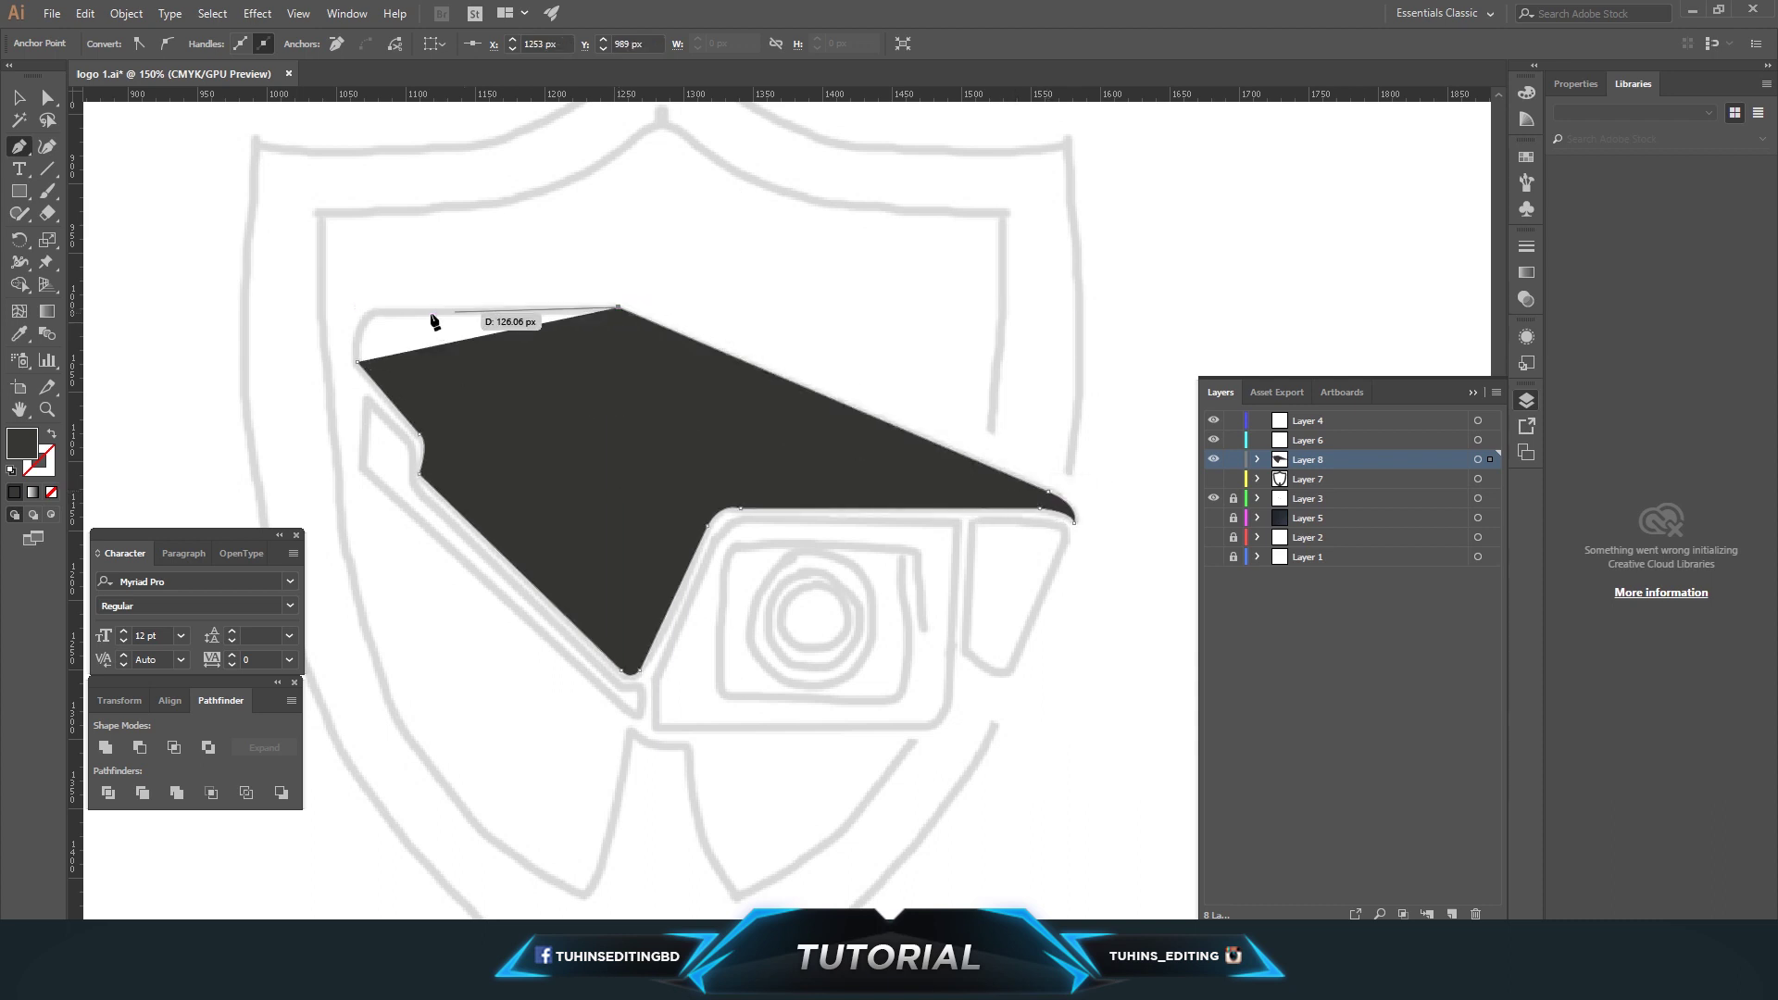
{"action": "left_click", "coordinate": [372, 309]}
{"action": "left_click_drag", "start_coordinate": [372, 310], "coordinate": [359, 364]}
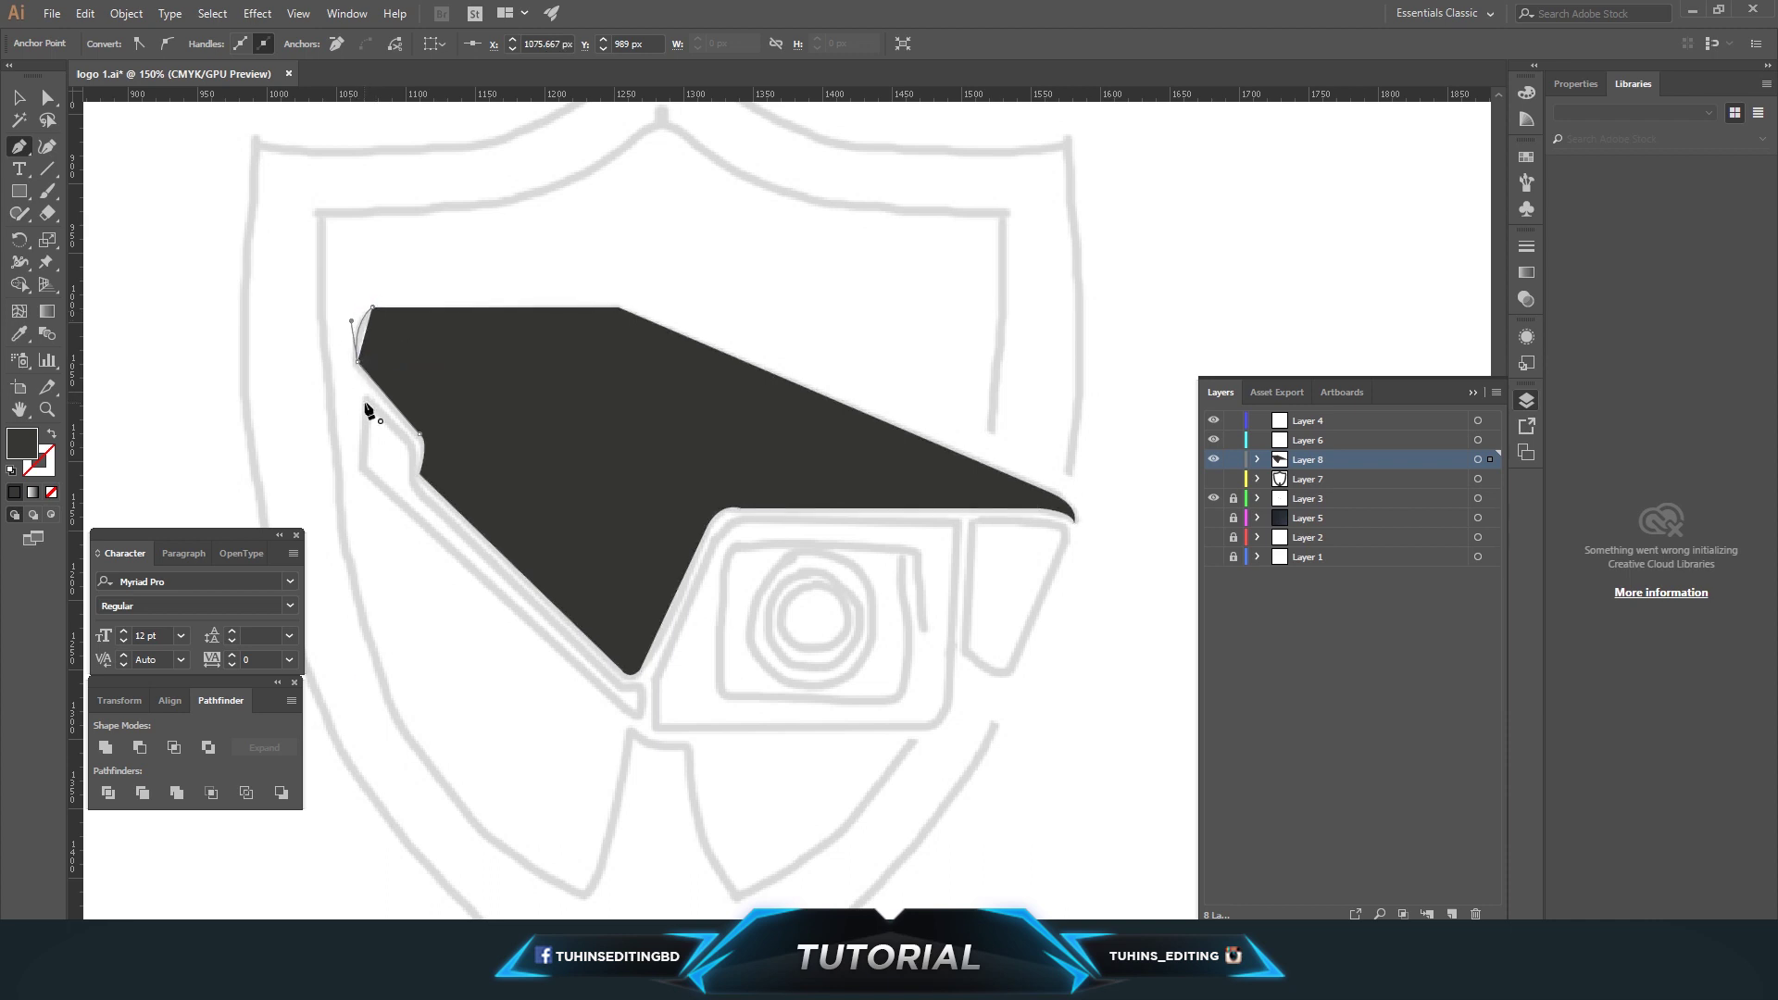
{"action": "key", "text": "v"}
{"action": "left_click", "coordinate": [687, 238]}
{"action": "key", "text": "ctrl+minus"}
{"action": "key", "text": "ctrl+minus"}
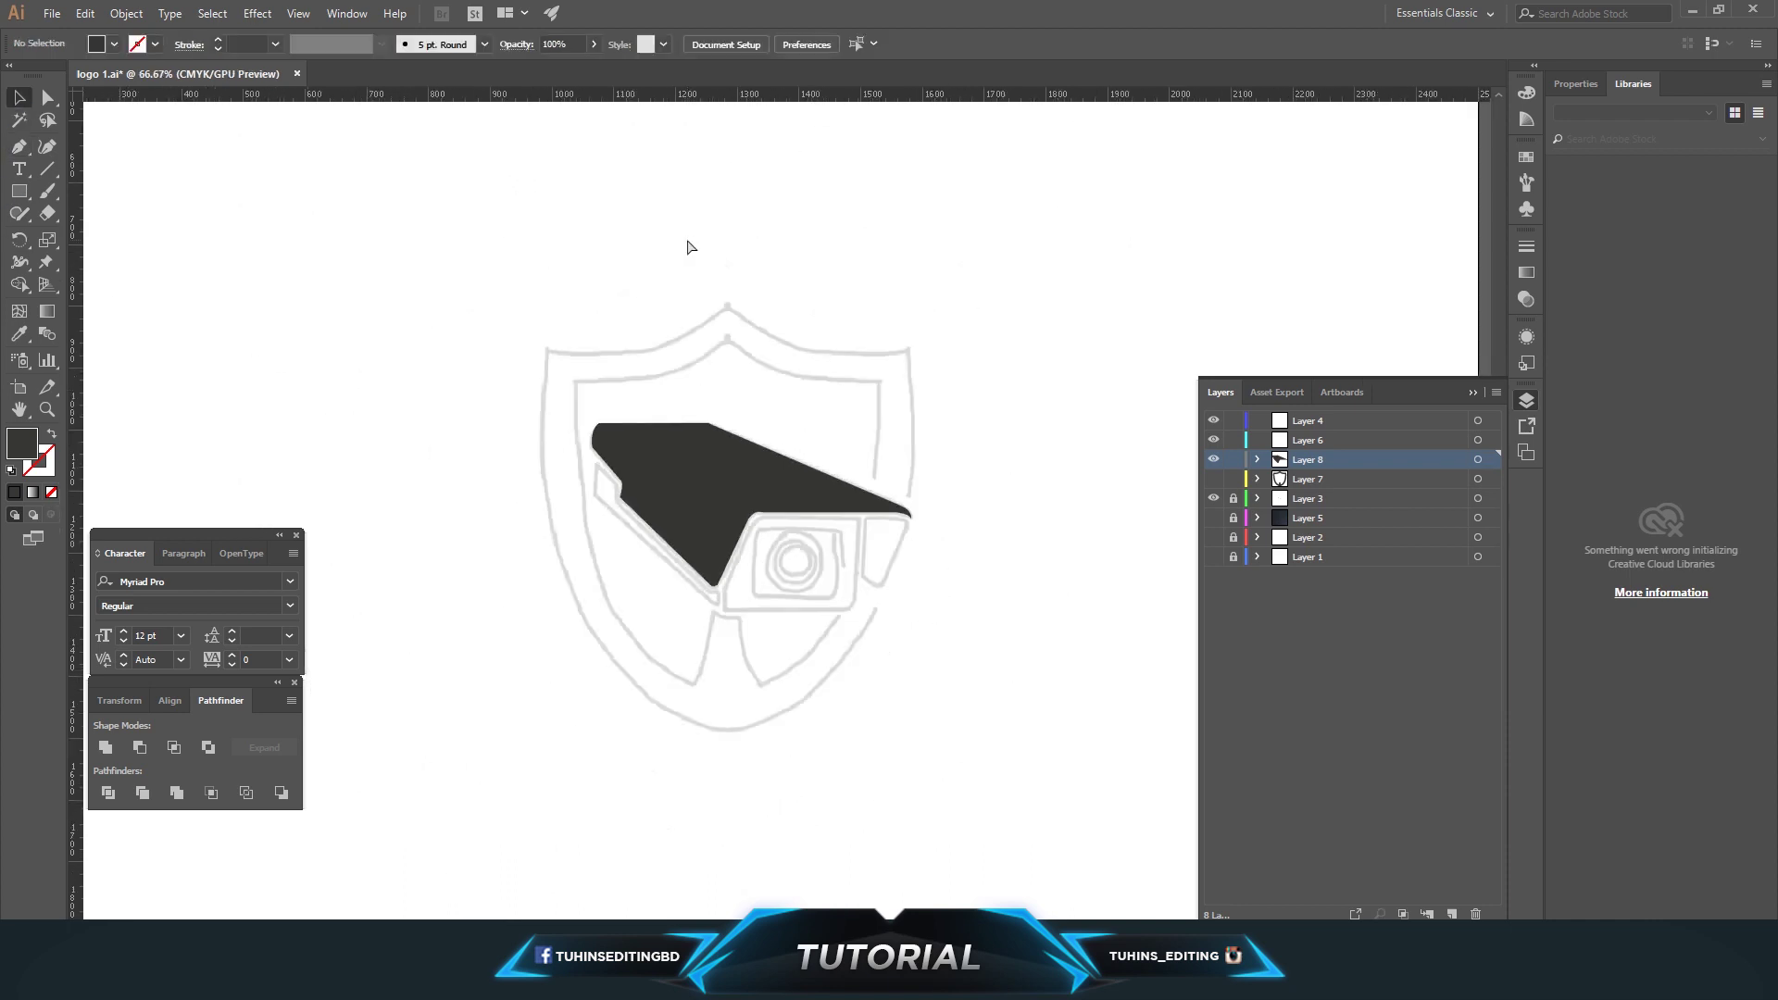
Inspect the camera housing shape's anchor points with Direct Selection
{"action": "key", "text": "ctrl+plus"}
{"action": "key", "text": "ctrl+plus"}
{"action": "left_click", "coordinate": [750, 495]}
{"action": "left_click", "coordinate": [766, 564]}
{"action": "key", "text": "a"}
{"action": "left_click", "coordinate": [747, 506]}
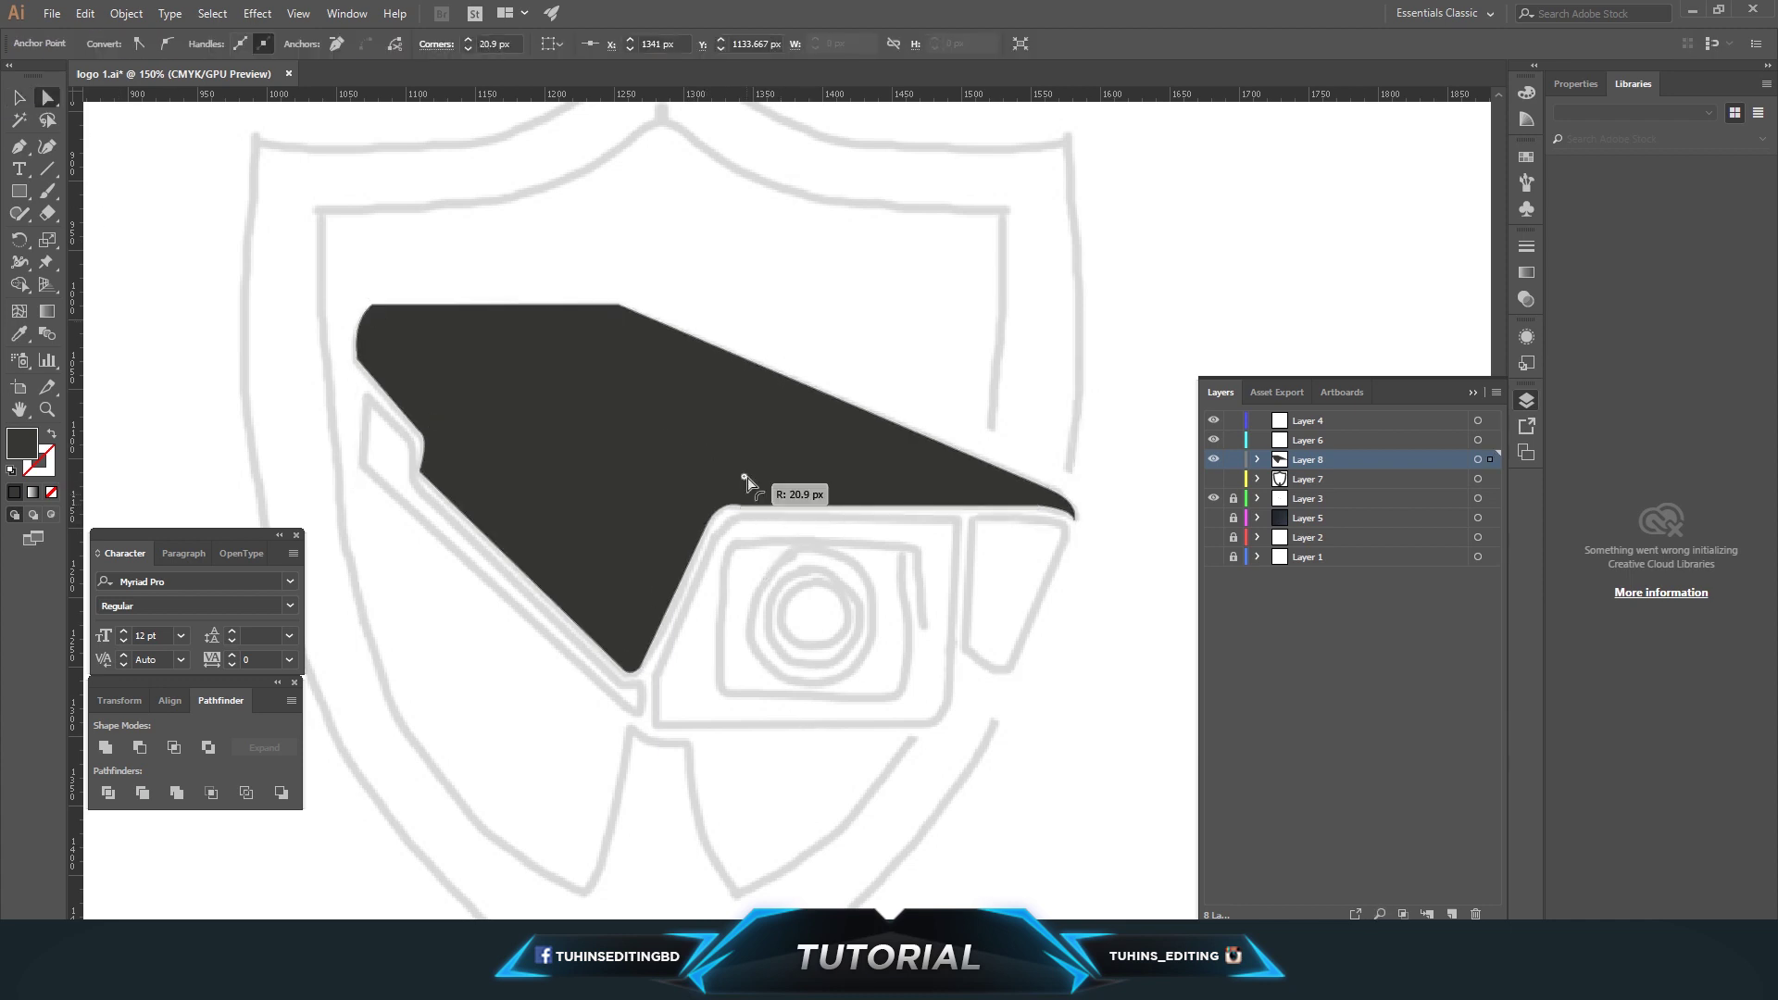
{"action": "left_click", "coordinate": [787, 534]}
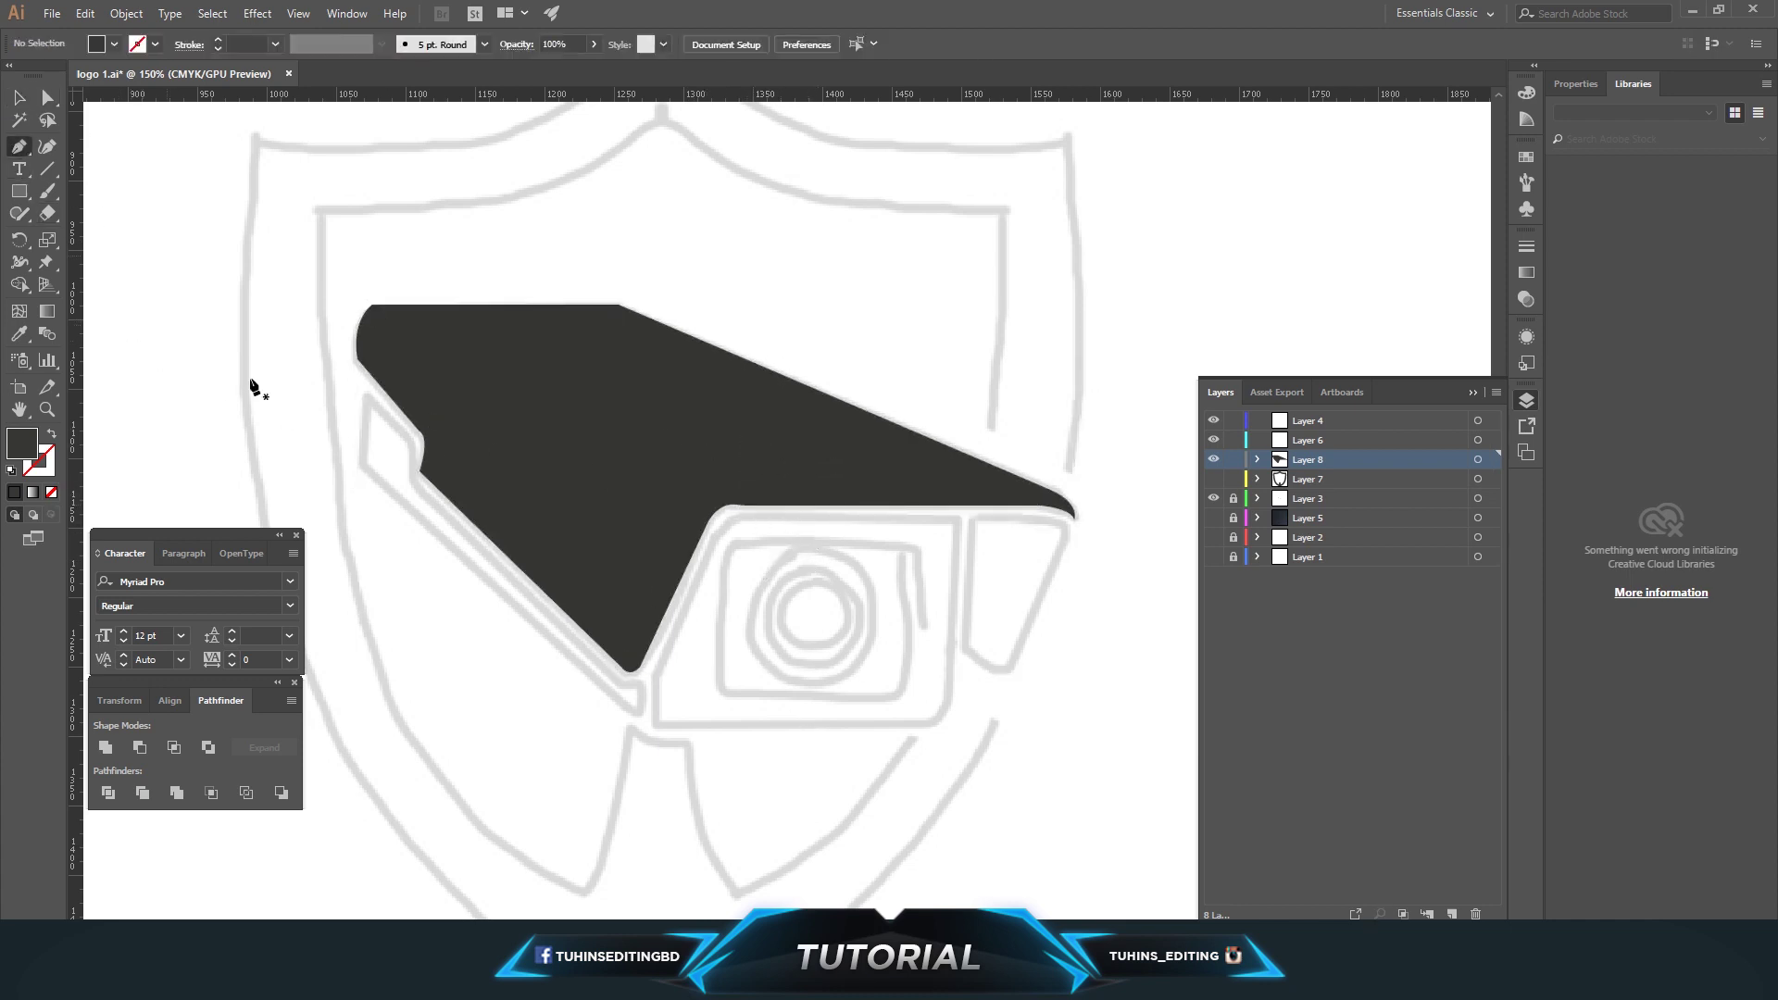
Trace the lower strip from the side panel down to its curved bottom corner
{"action": "left_click", "coordinate": [366, 396]}
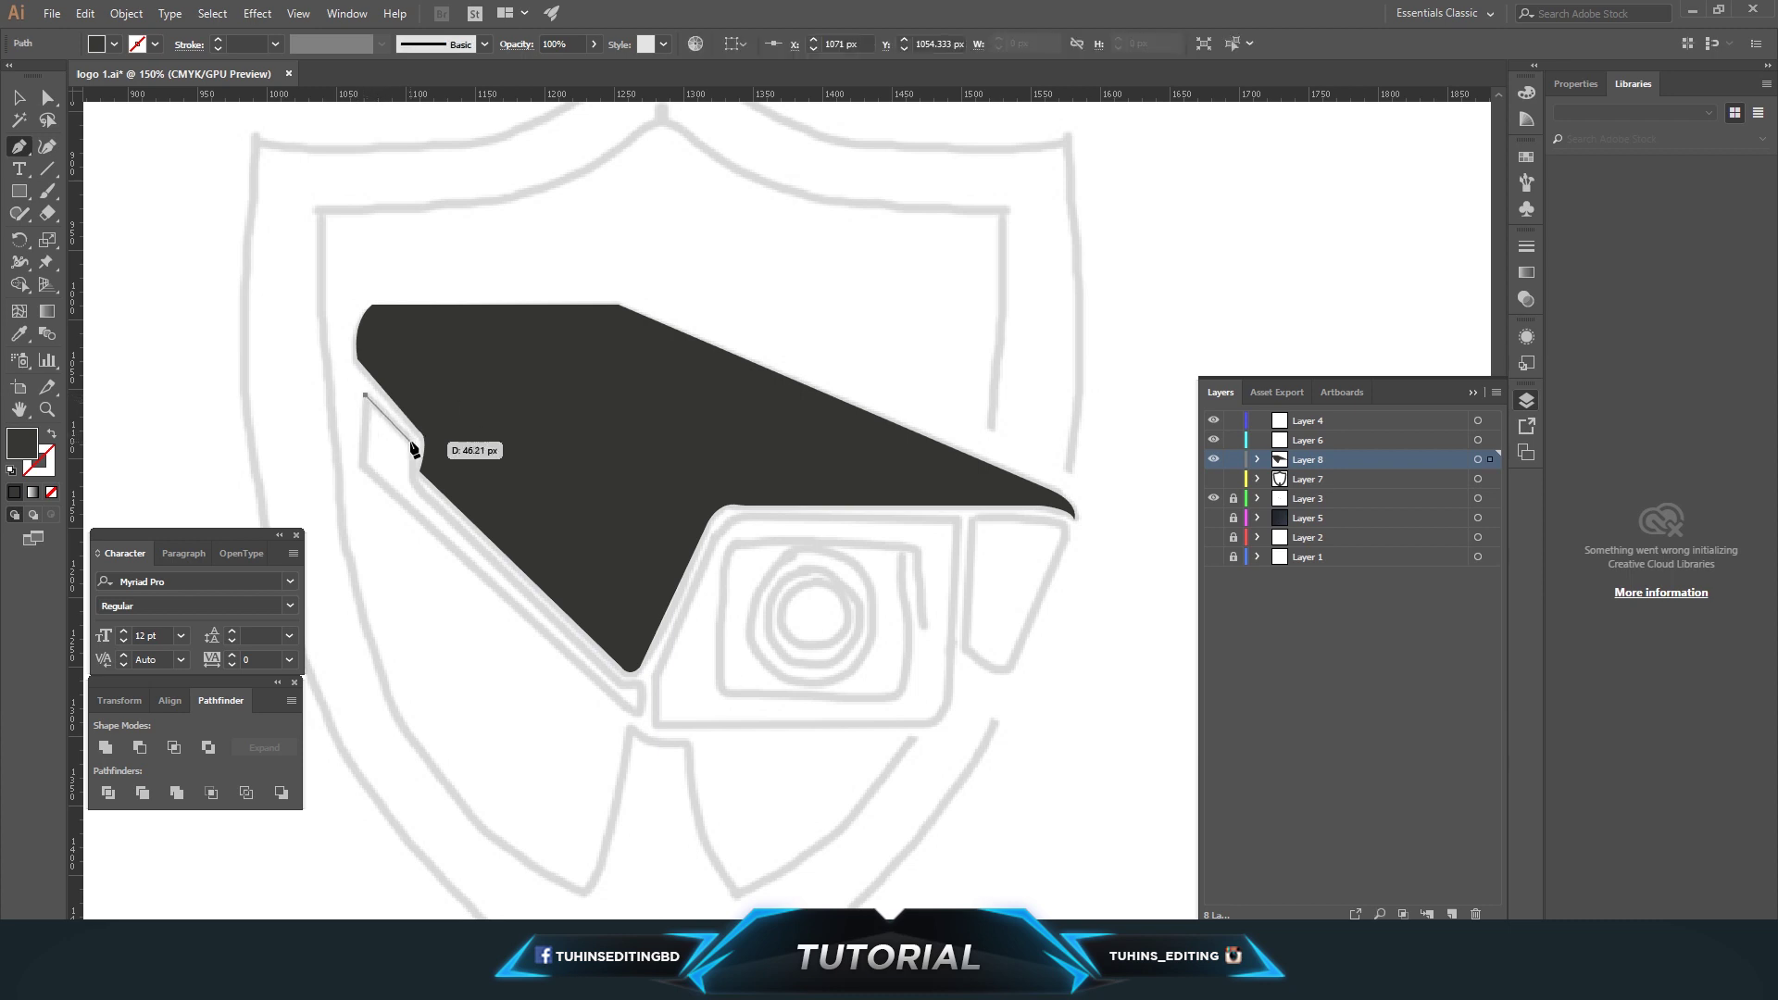
{"action": "left_click", "coordinate": [409, 441]}
{"action": "left_click", "coordinate": [410, 476]}
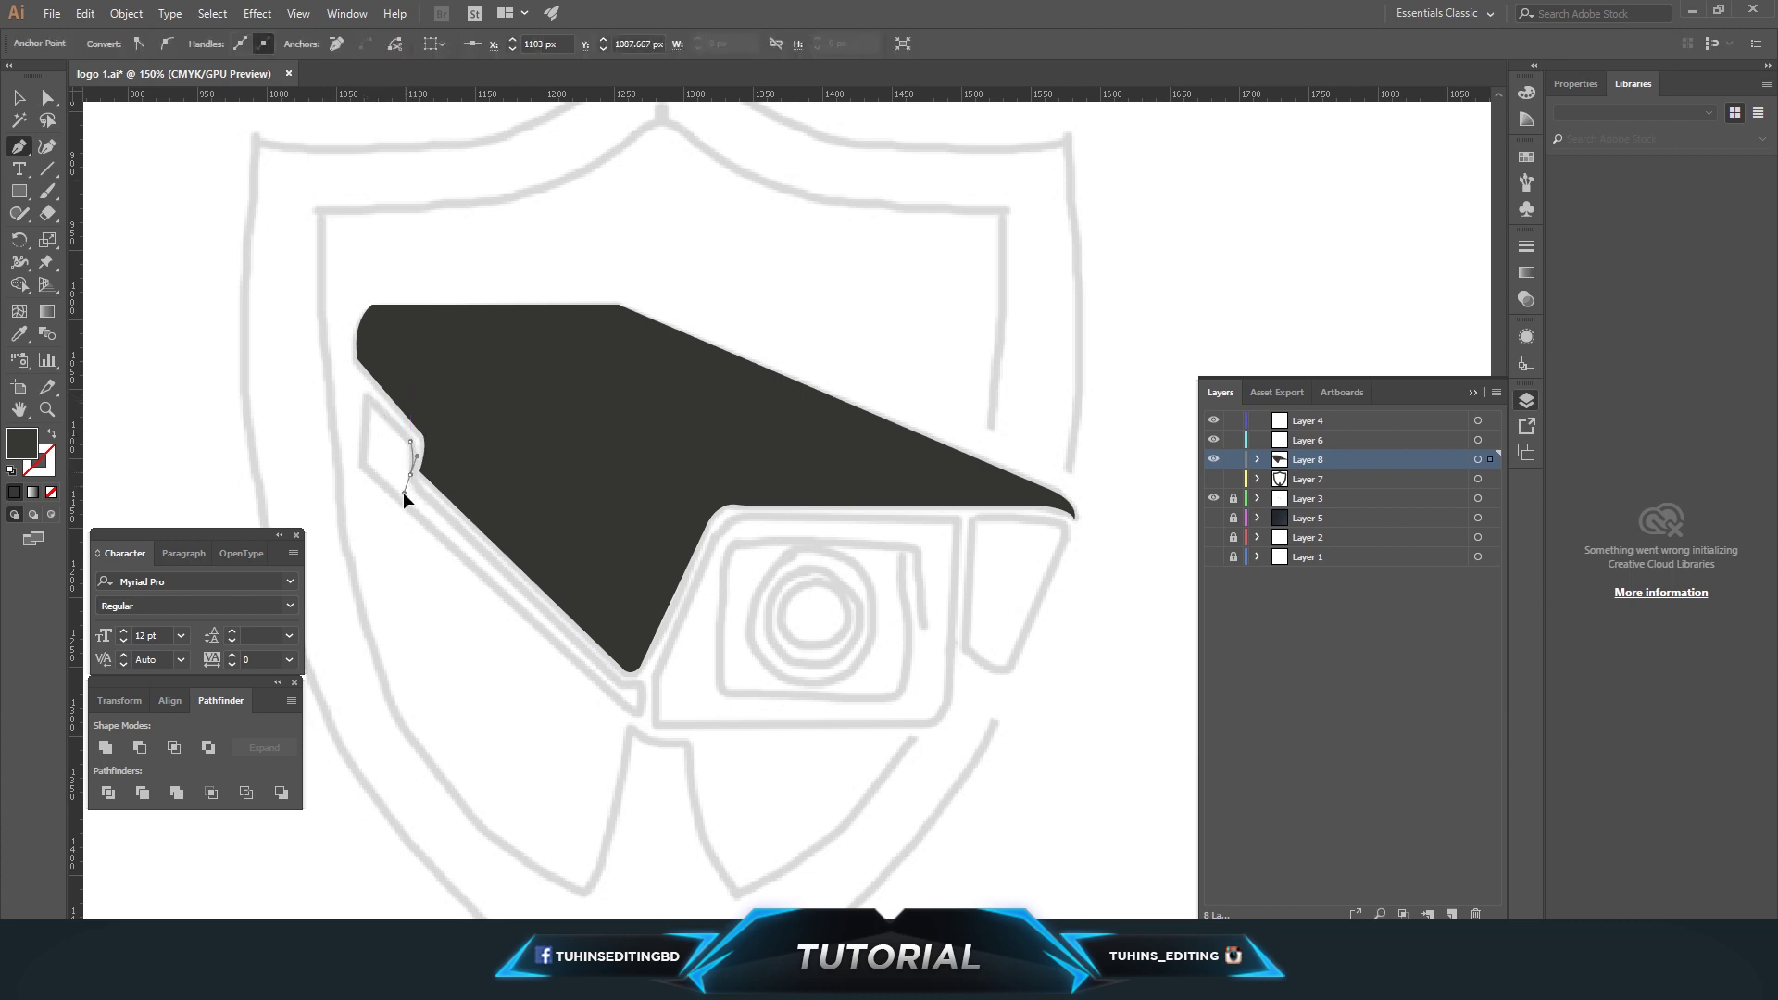
{"action": "left_click", "coordinate": [620, 681]}
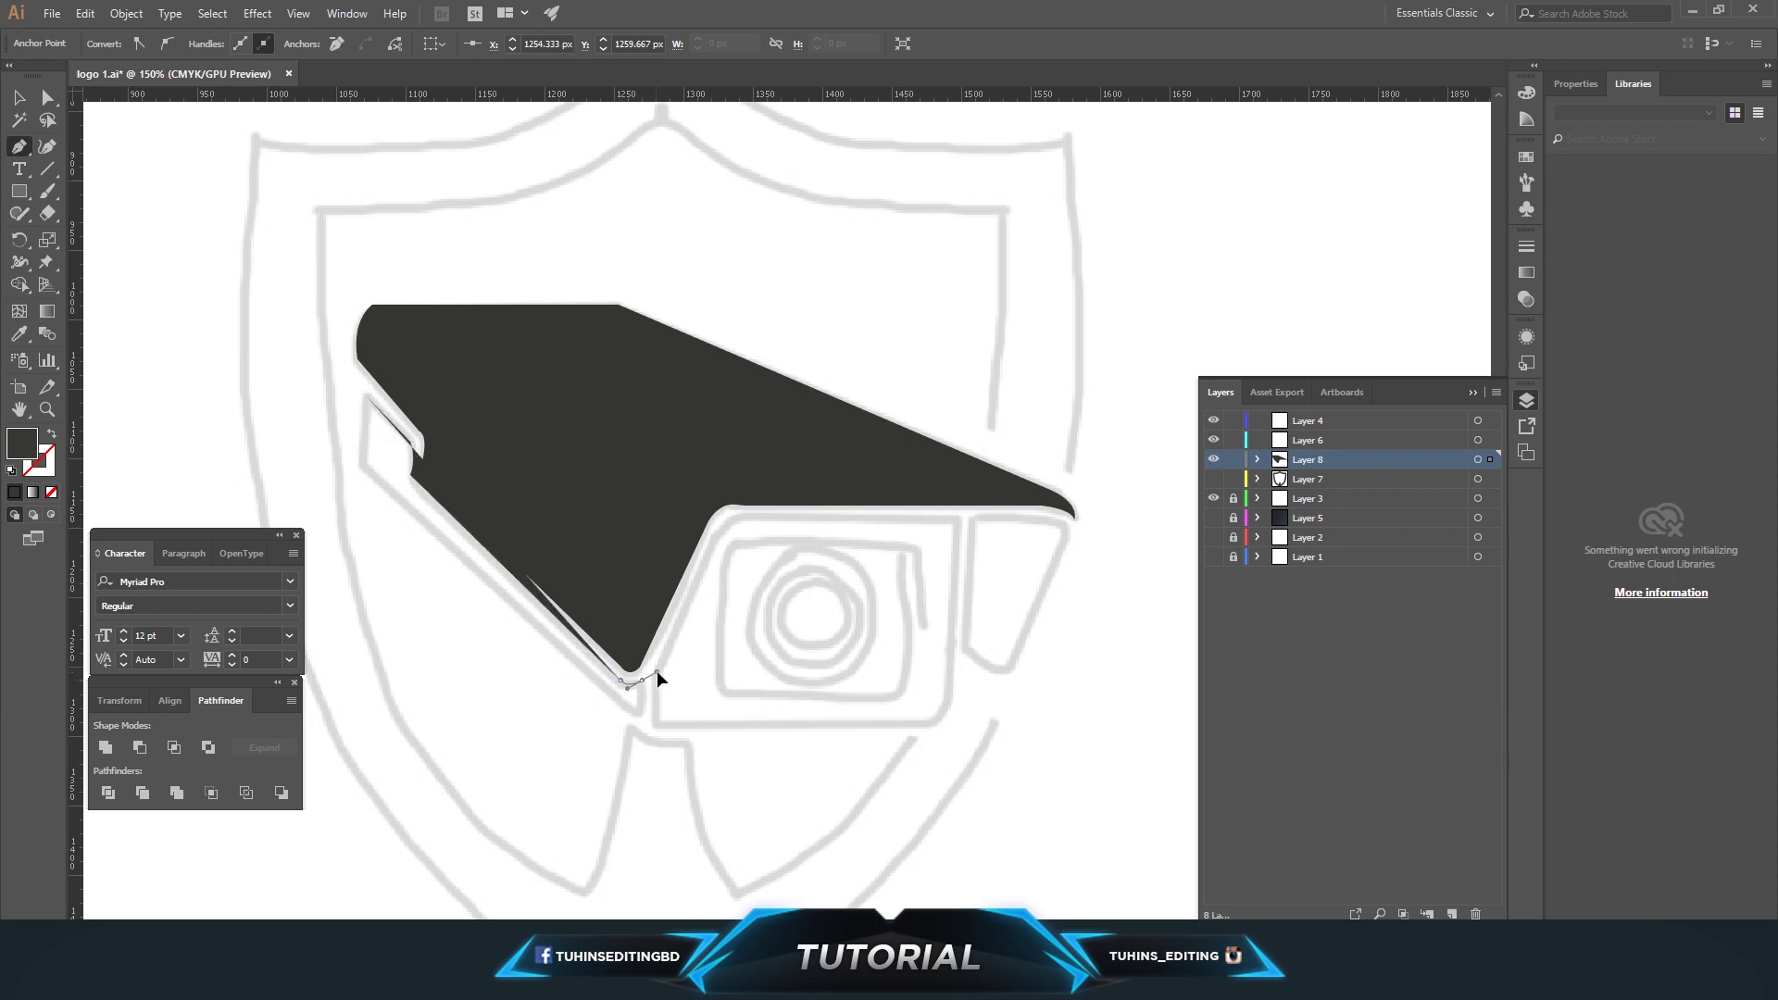
{"action": "left_click_drag", "start_coordinate": [642, 681], "coordinate": [649, 709]}
Round the strip's lower end, bring it back up the left edge, and close it
{"action": "left_click", "coordinate": [642, 715]}
{"action": "left_click_drag", "start_coordinate": [616, 685], "coordinate": [617, 709]}
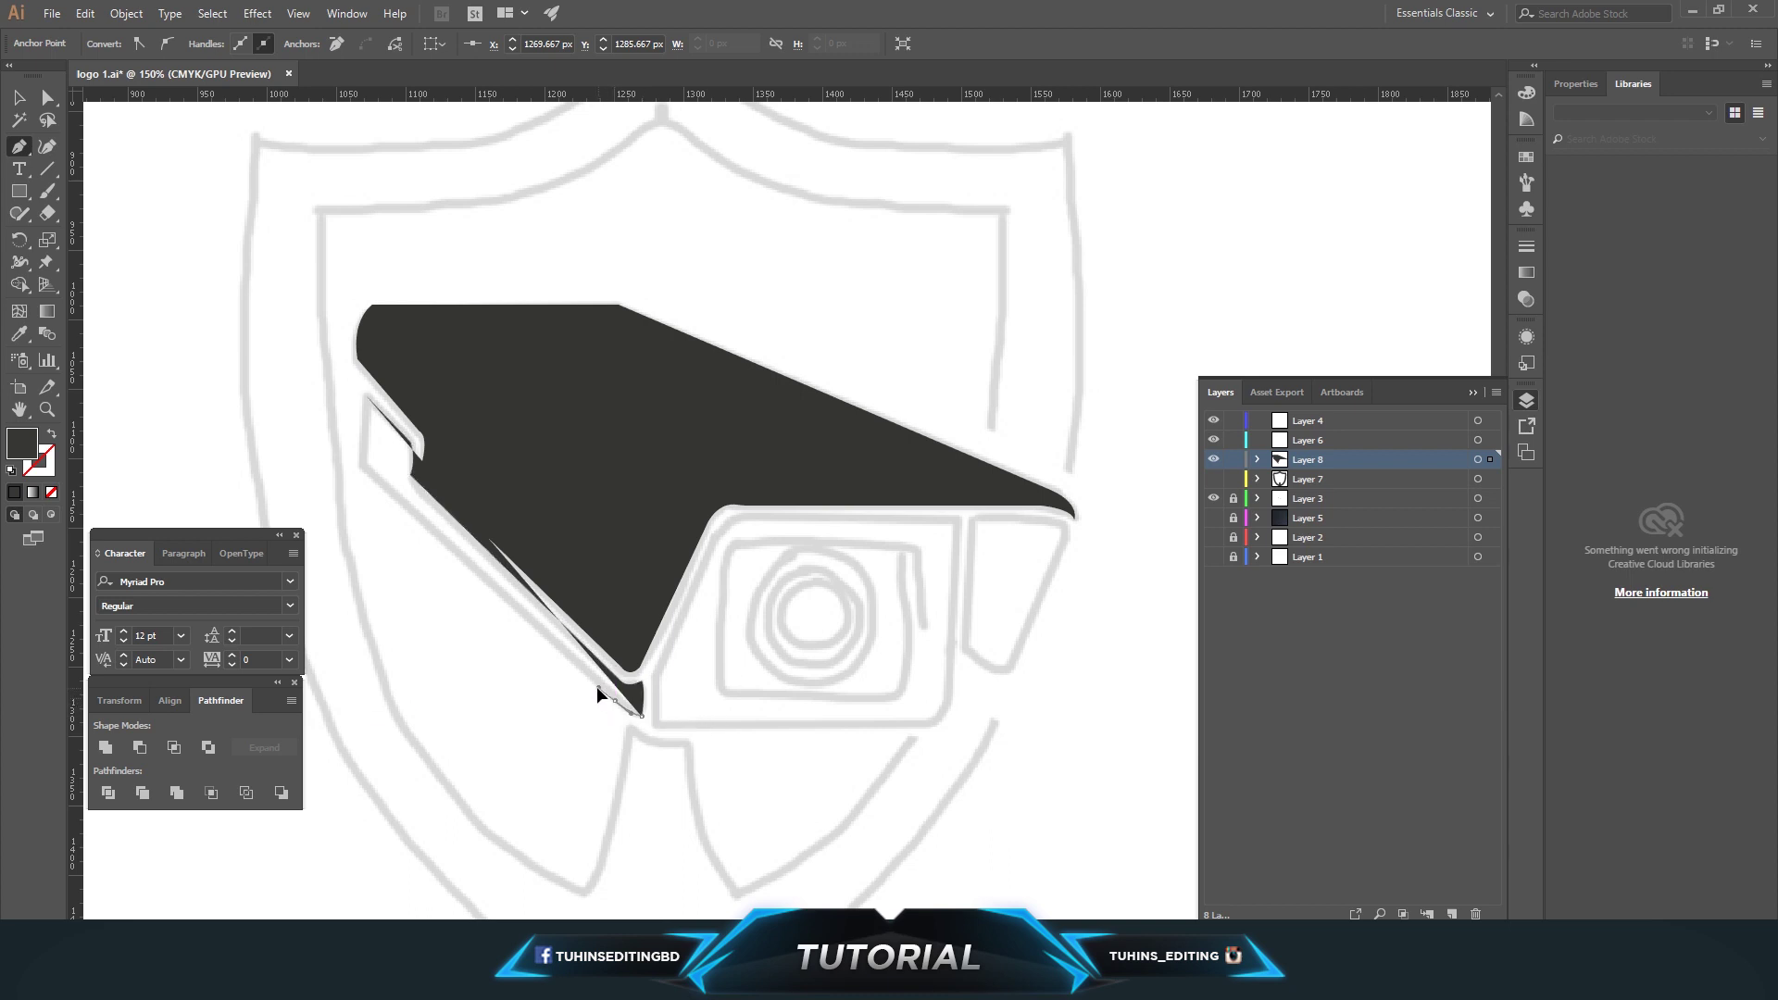
{"action": "left_click", "coordinate": [591, 678]}
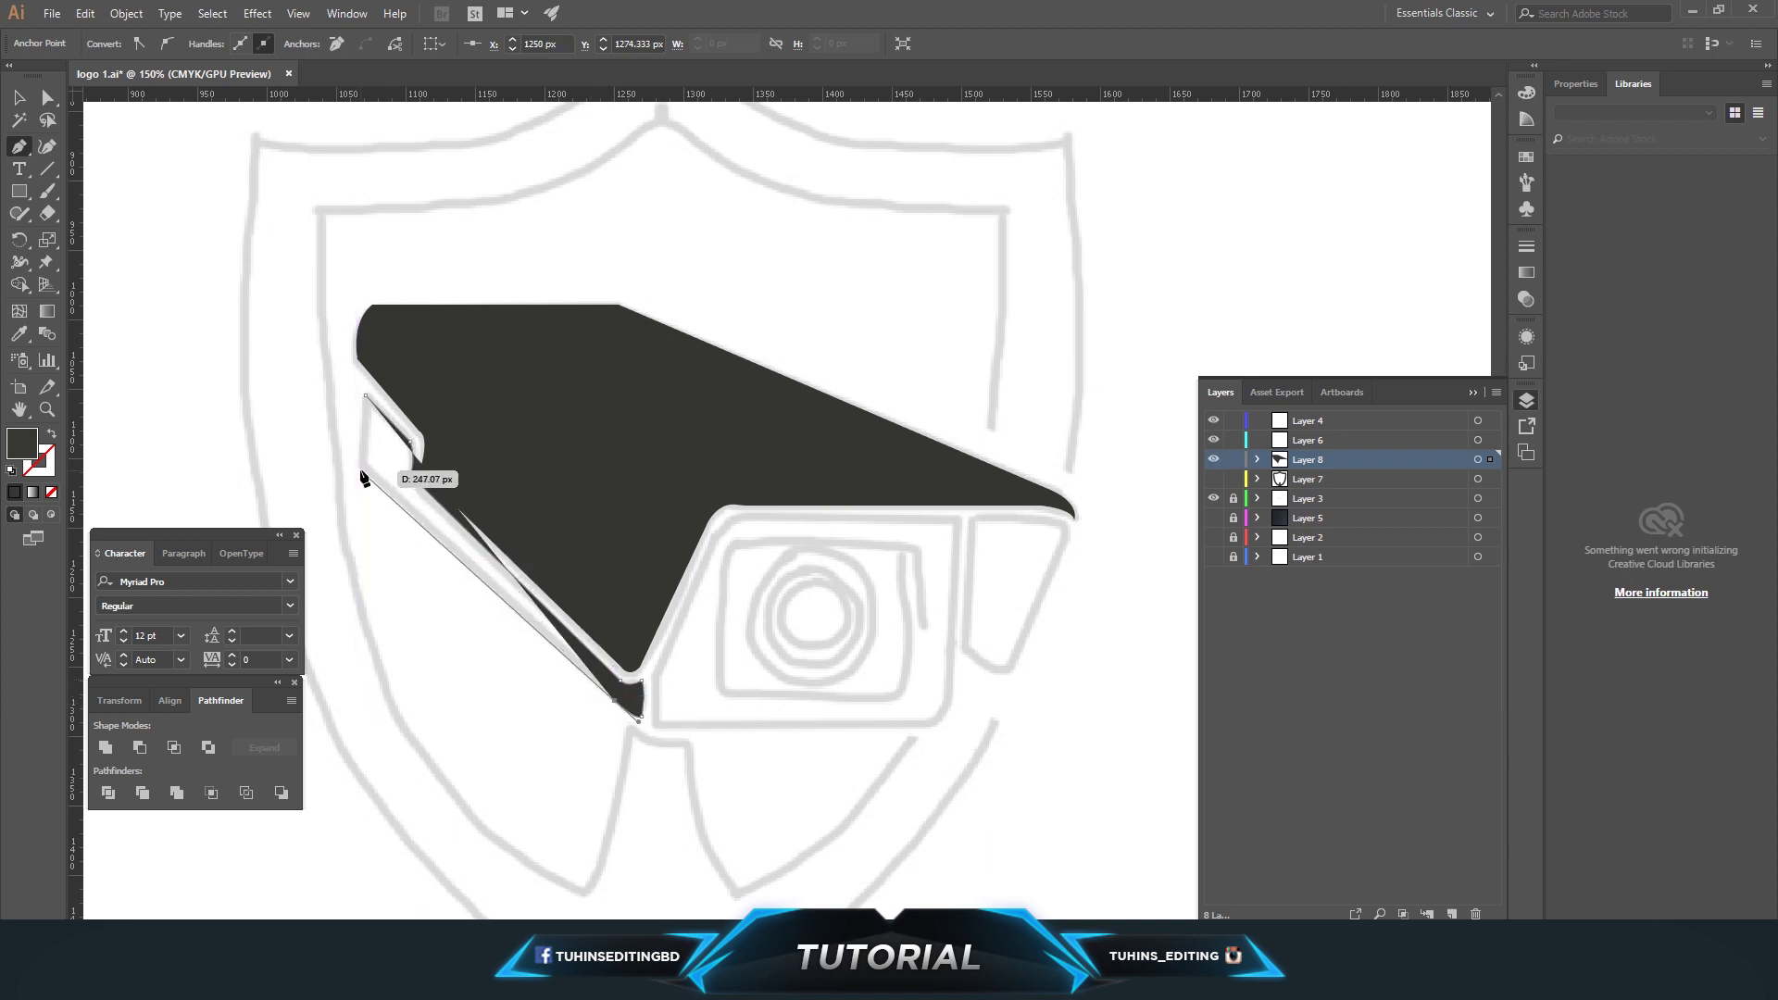
{"action": "left_click", "coordinate": [359, 464]}
{"action": "left_click_drag", "start_coordinate": [366, 395], "coordinate": [383, 397]}
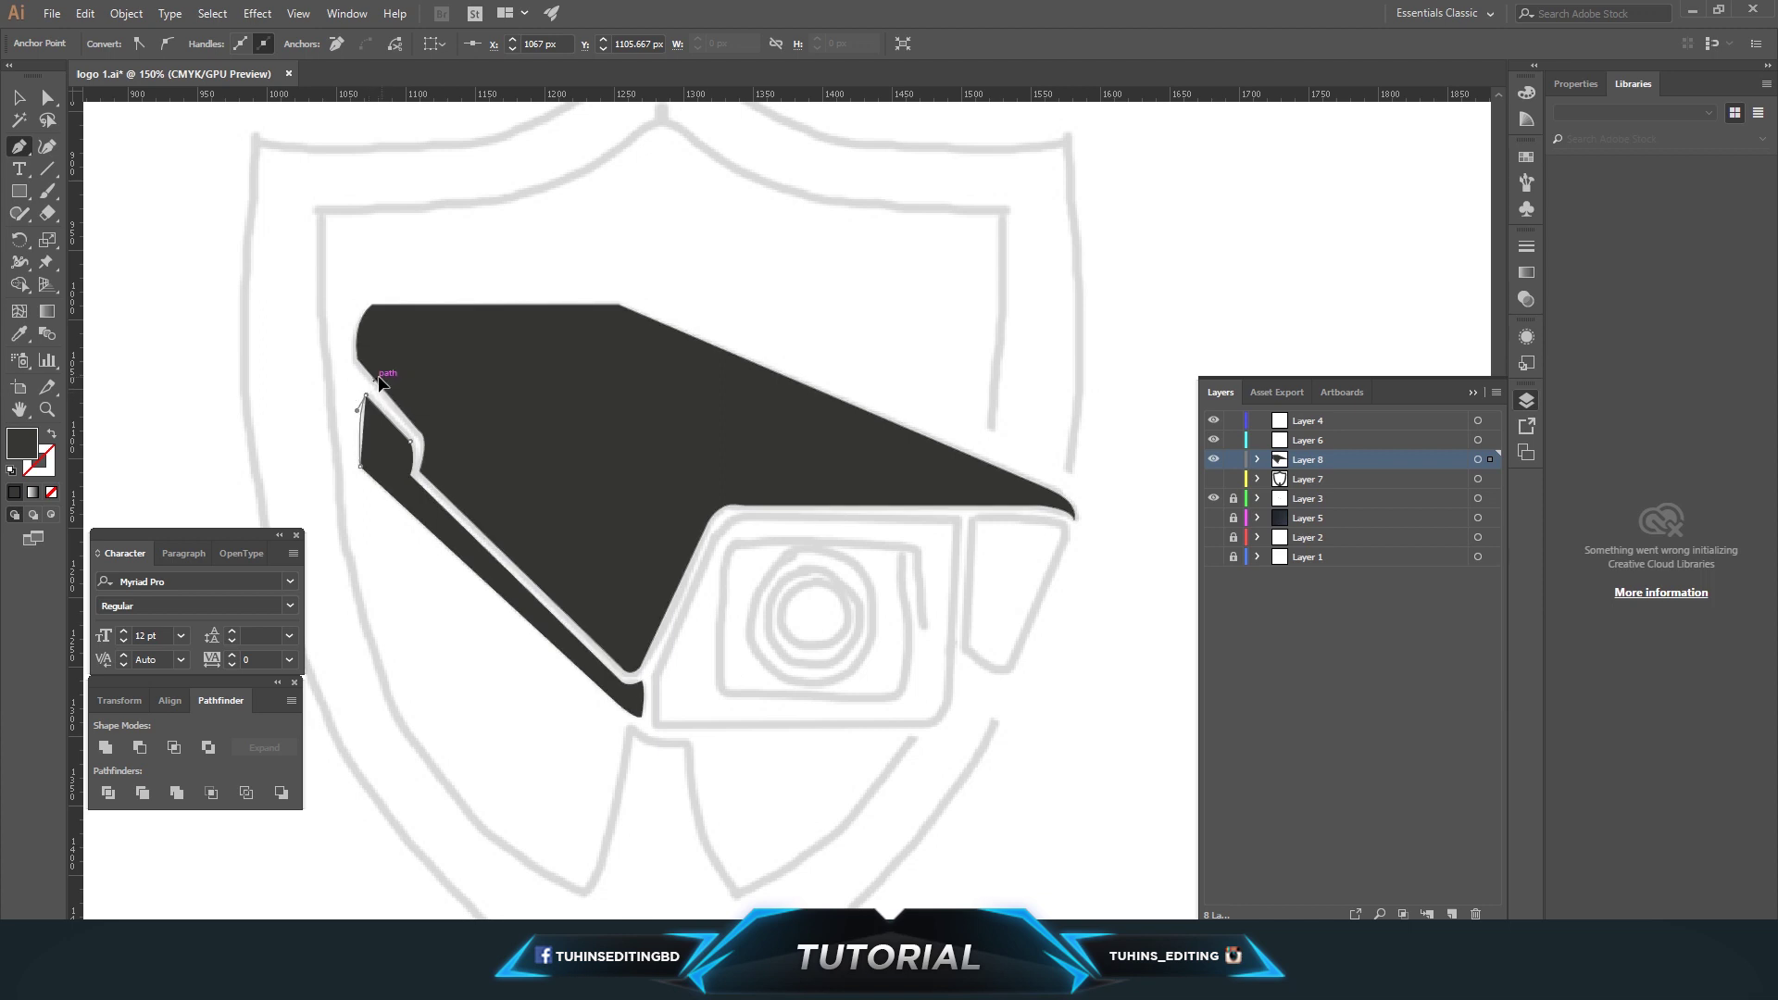
{"action": "key", "text": "v"}
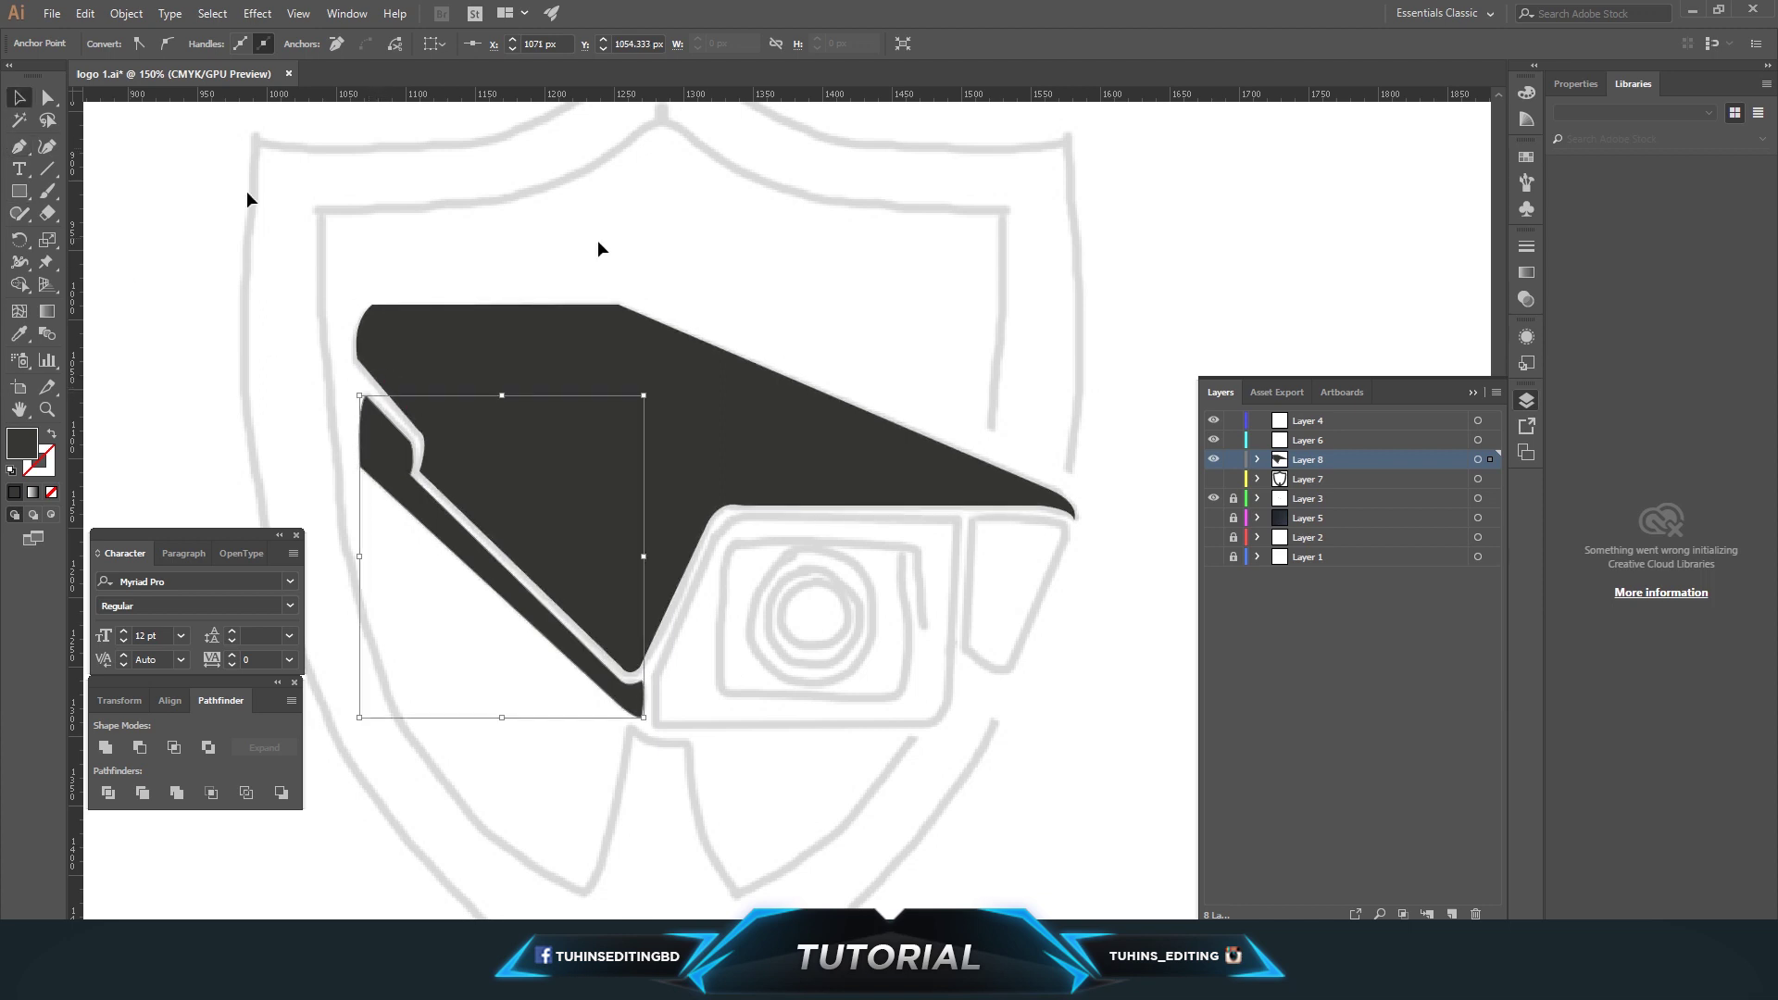
{"action": "left_click", "coordinate": [597, 242]}
{"action": "key", "text": "ctrl+minus"}
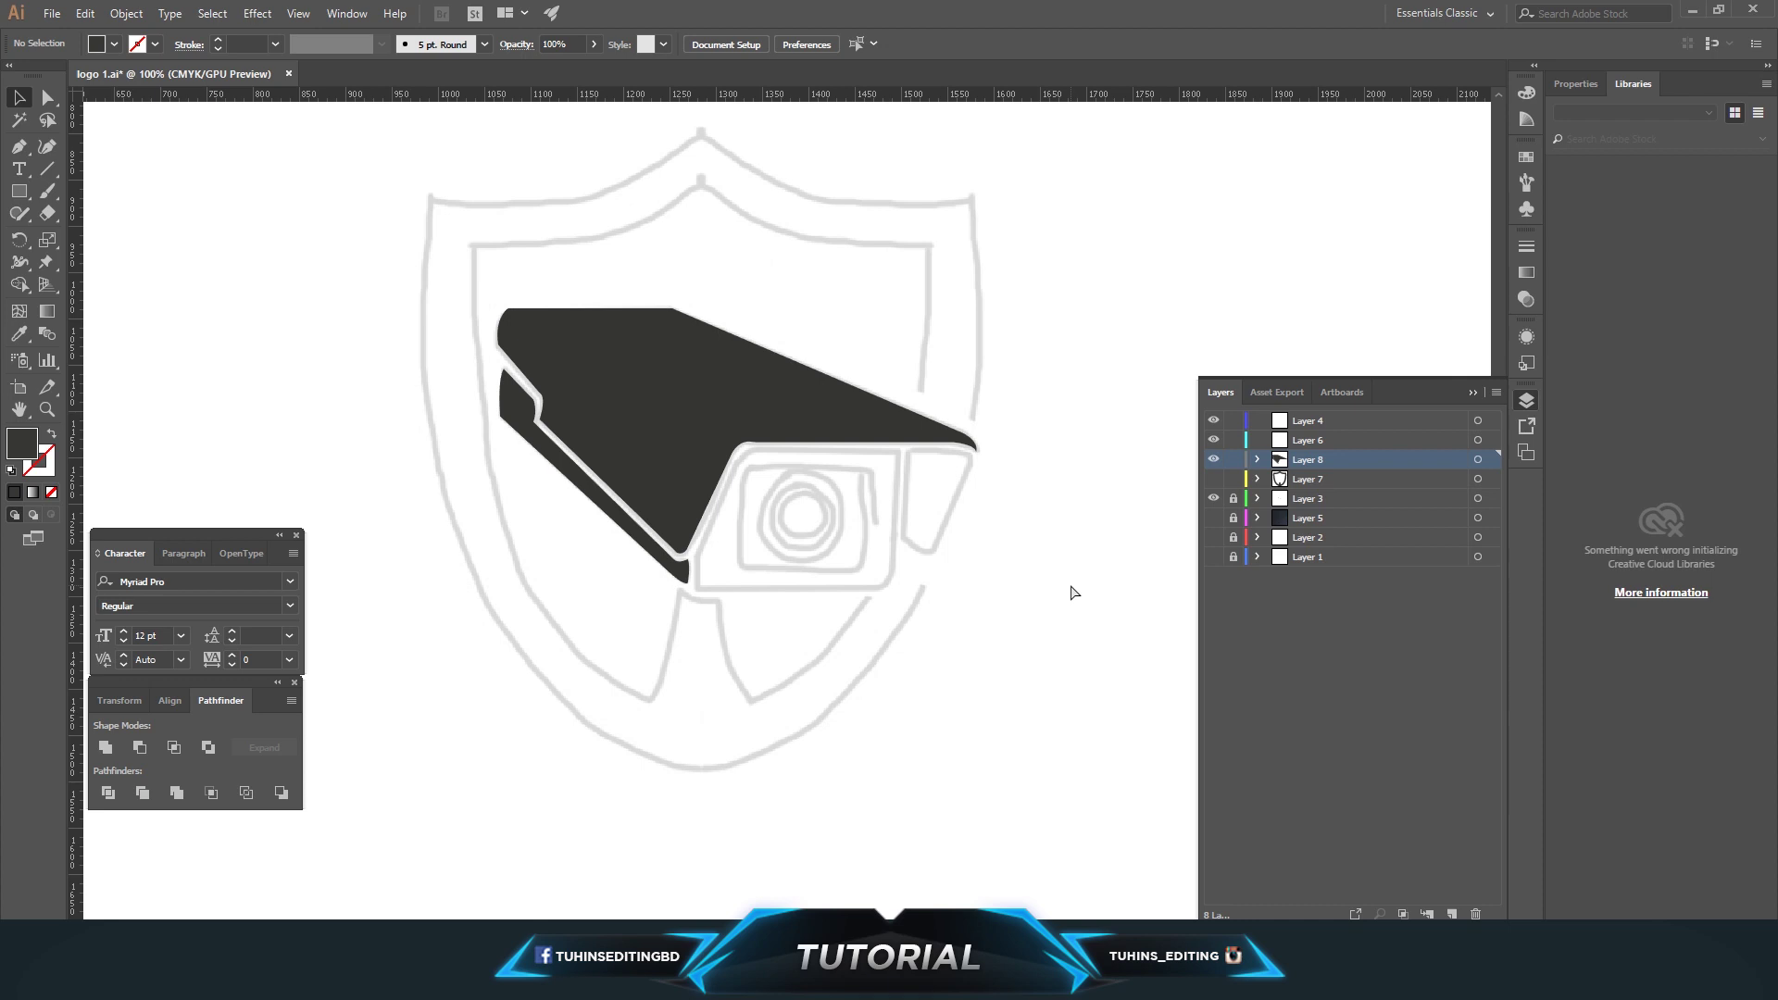
Trace the small side panel under the housing's right end with rounded corners and close it
{"action": "scroll", "coordinate": [1070, 592], "scroll_direction": "up", "scroll_amount": 3}
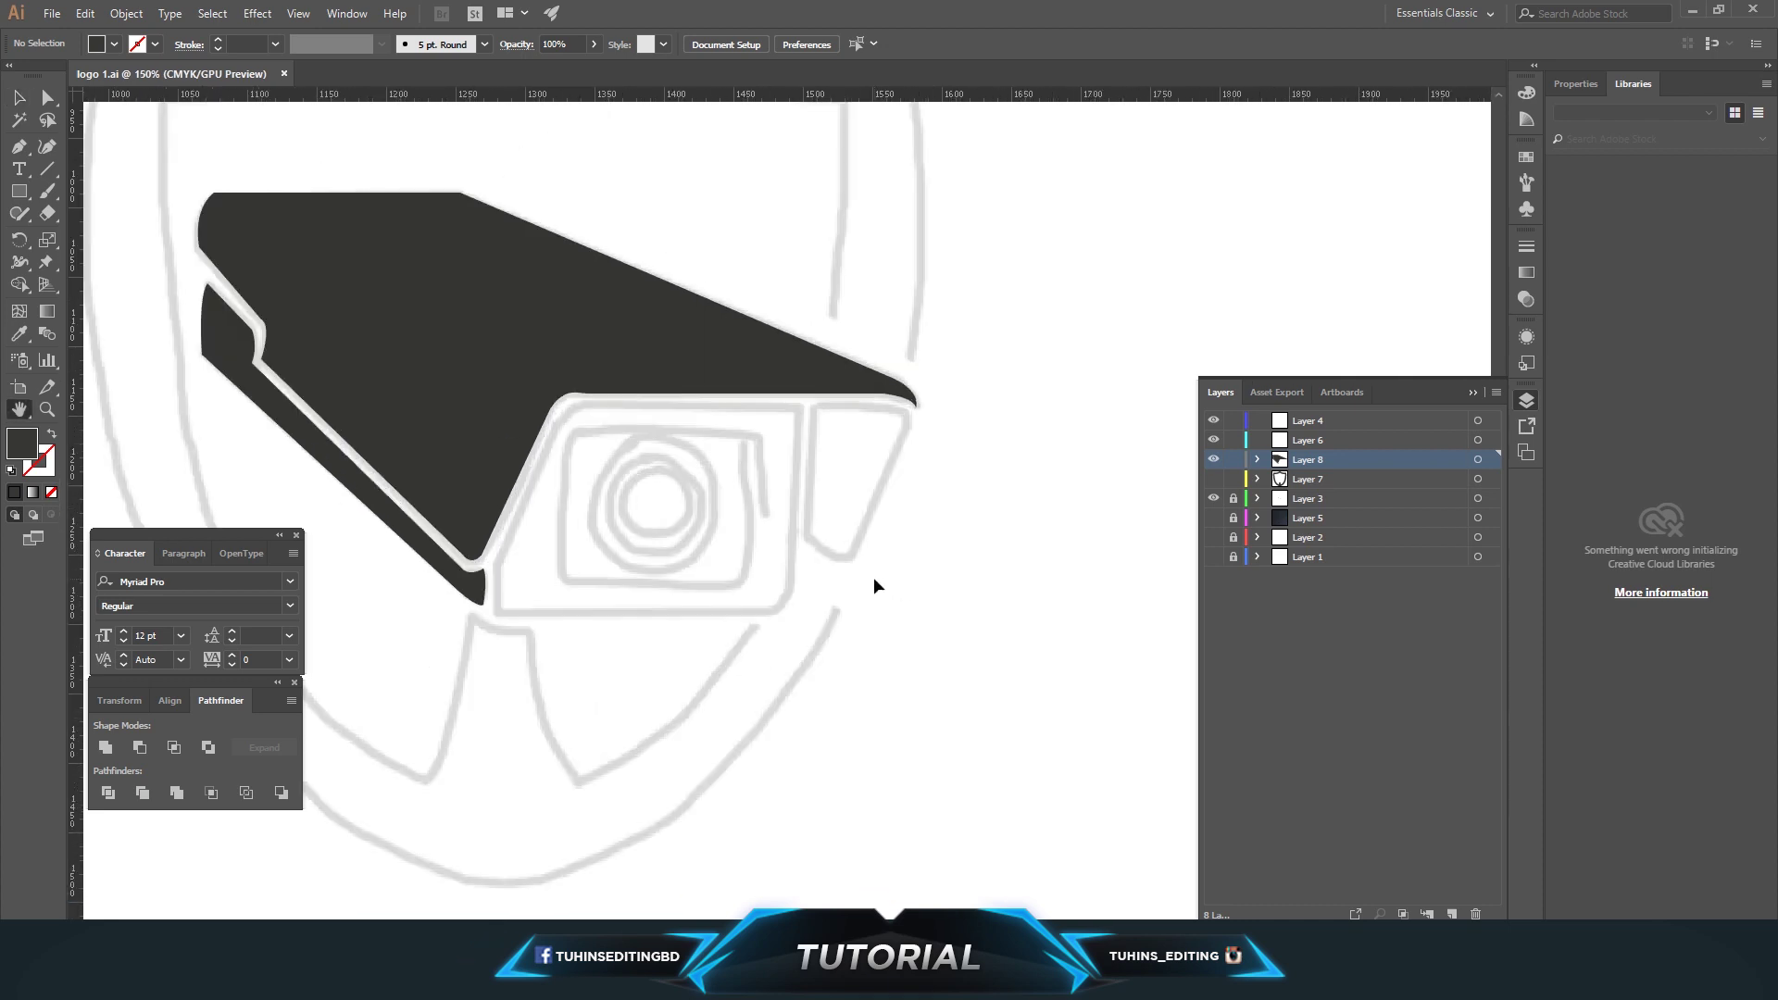
{"action": "scroll", "coordinate": [874, 585], "scroll_direction": "up", "scroll_amount": 1}
{"action": "left_click", "coordinate": [19, 146]}
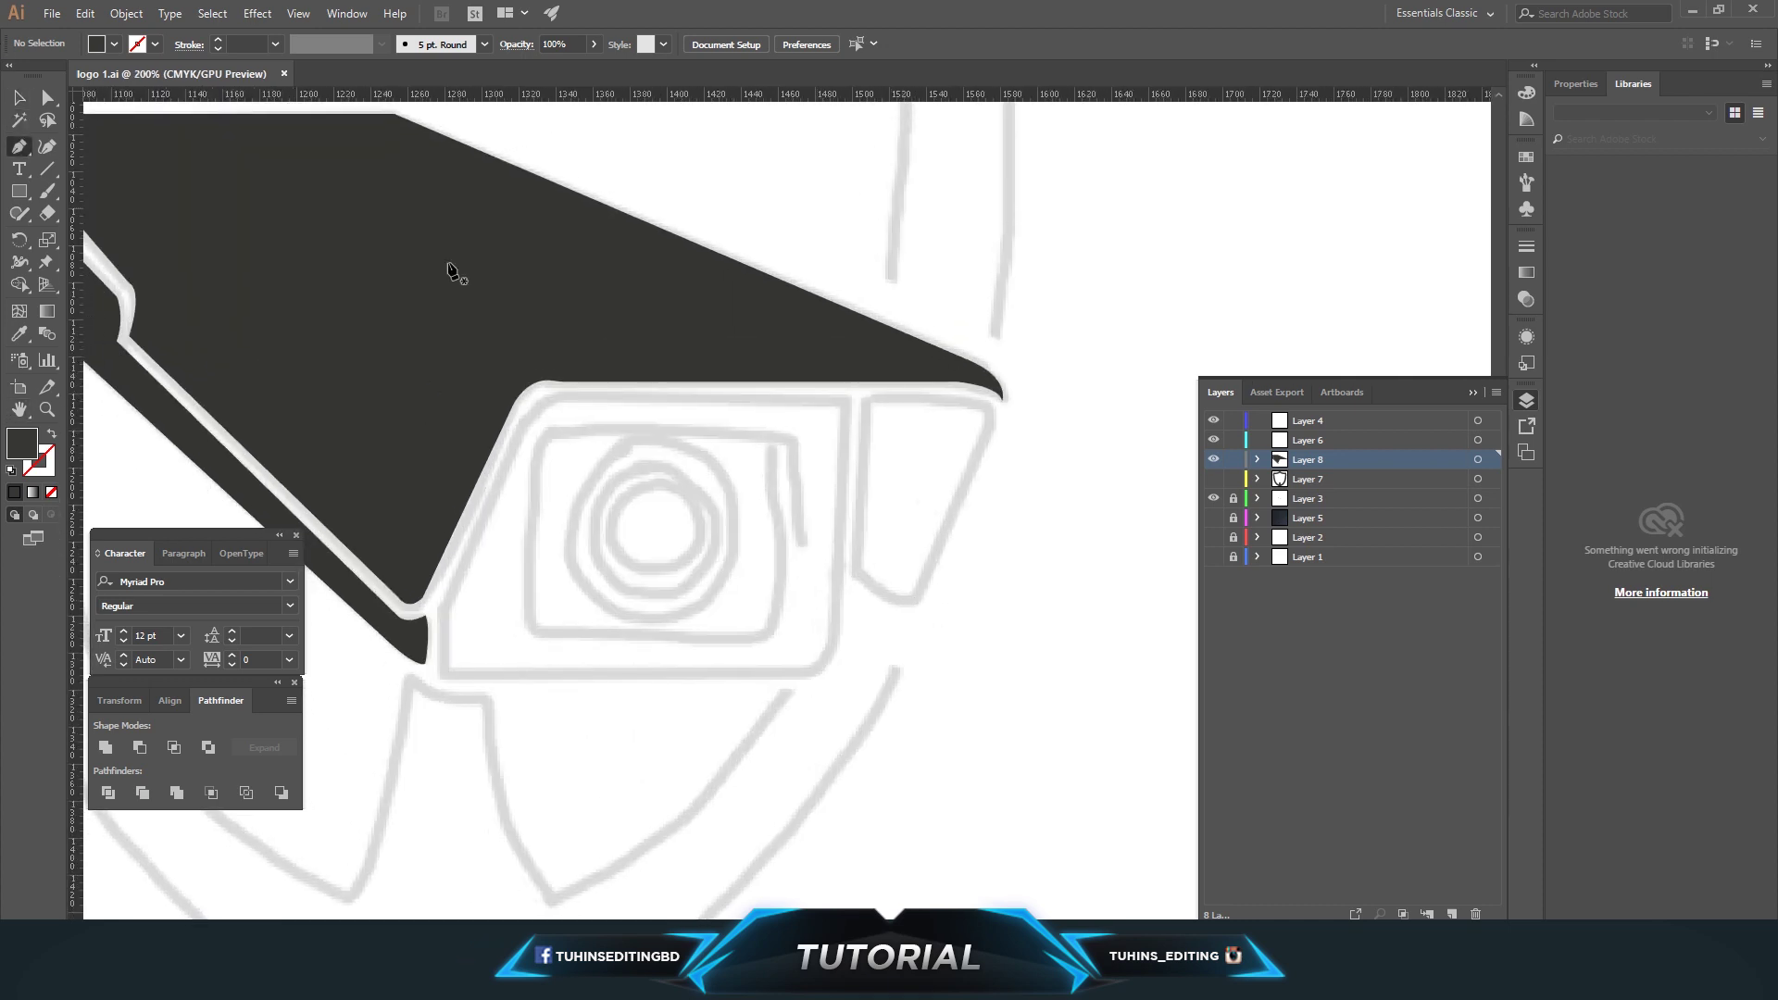
{"action": "left_click", "coordinate": [864, 398]}
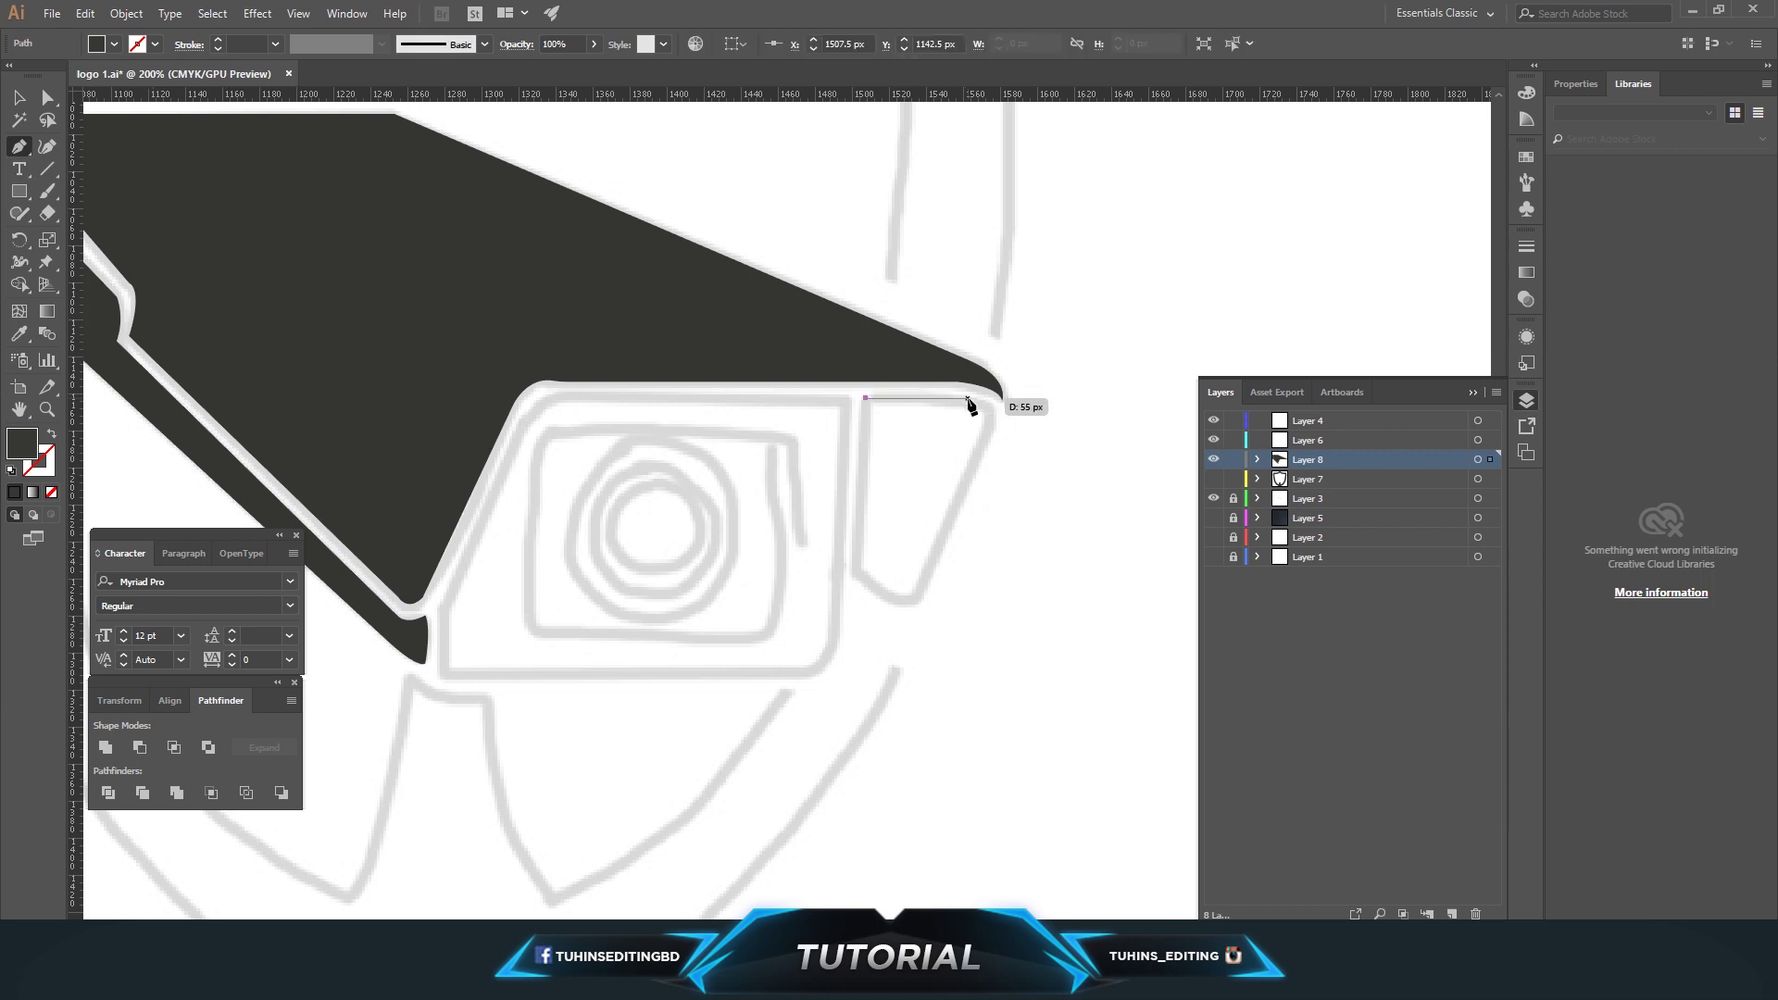
{"action": "left_click_drag", "start_coordinate": [976, 398], "coordinate": [997, 433]}
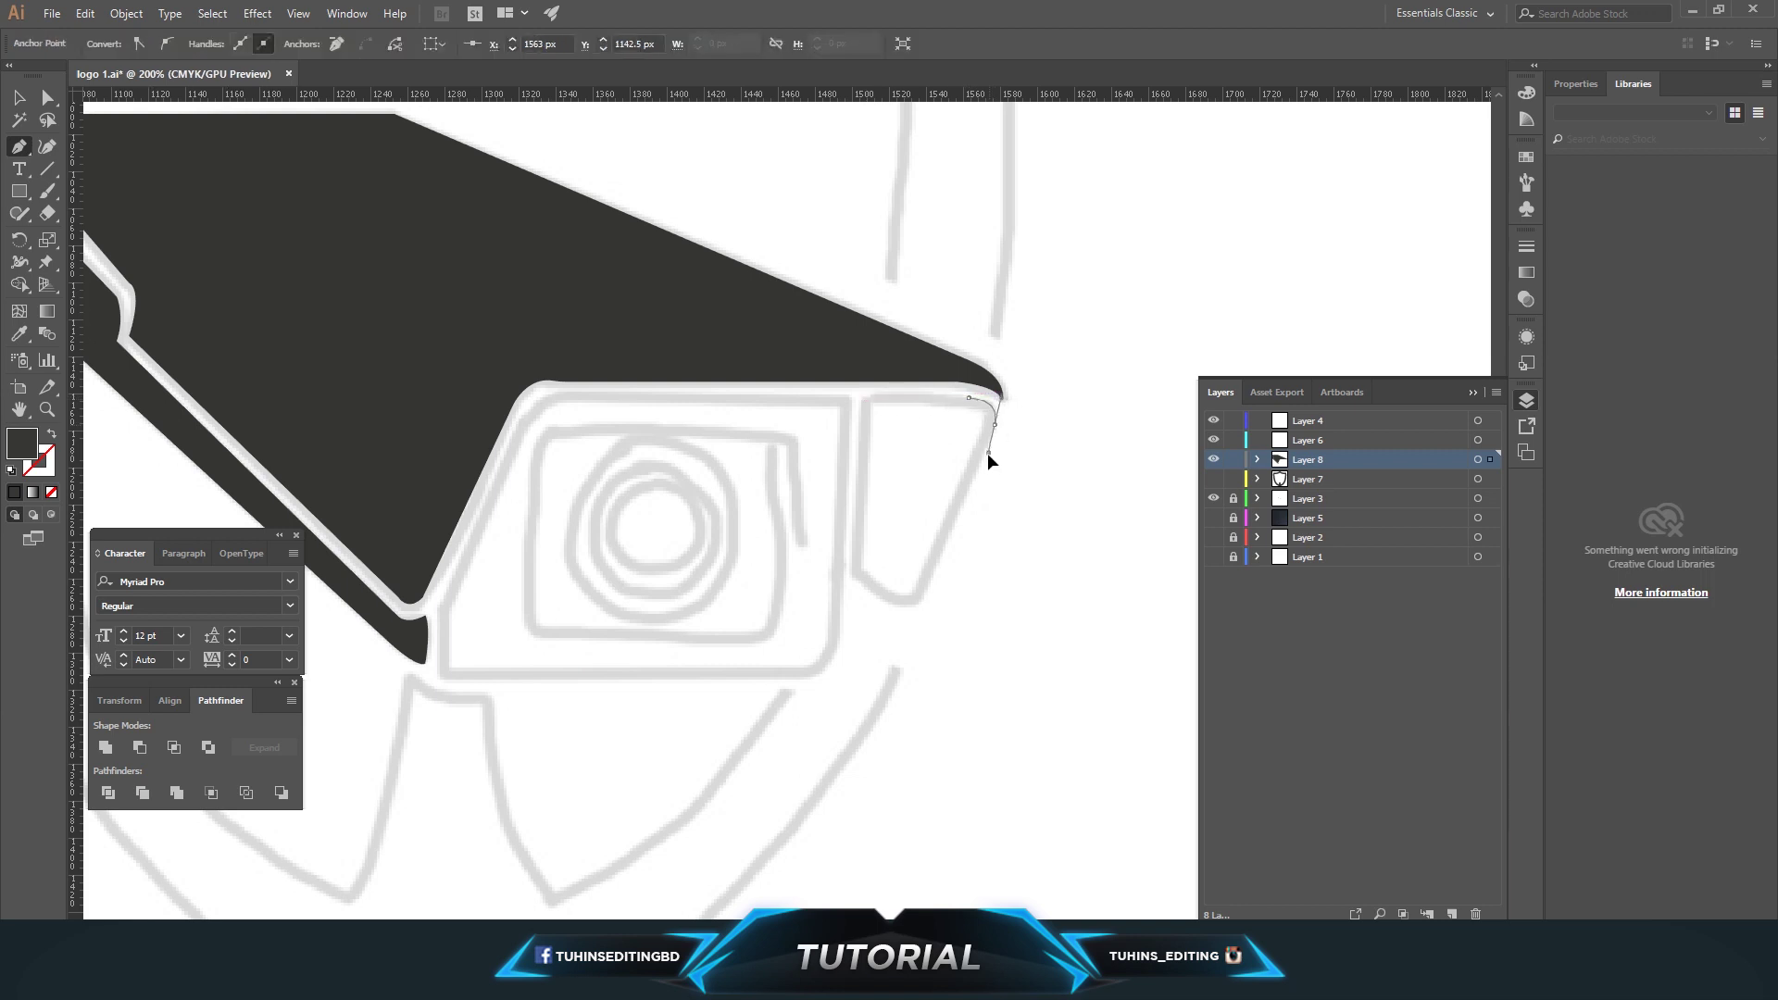
{"action": "left_click_drag", "start_coordinate": [986, 452], "coordinate": [987, 454]}
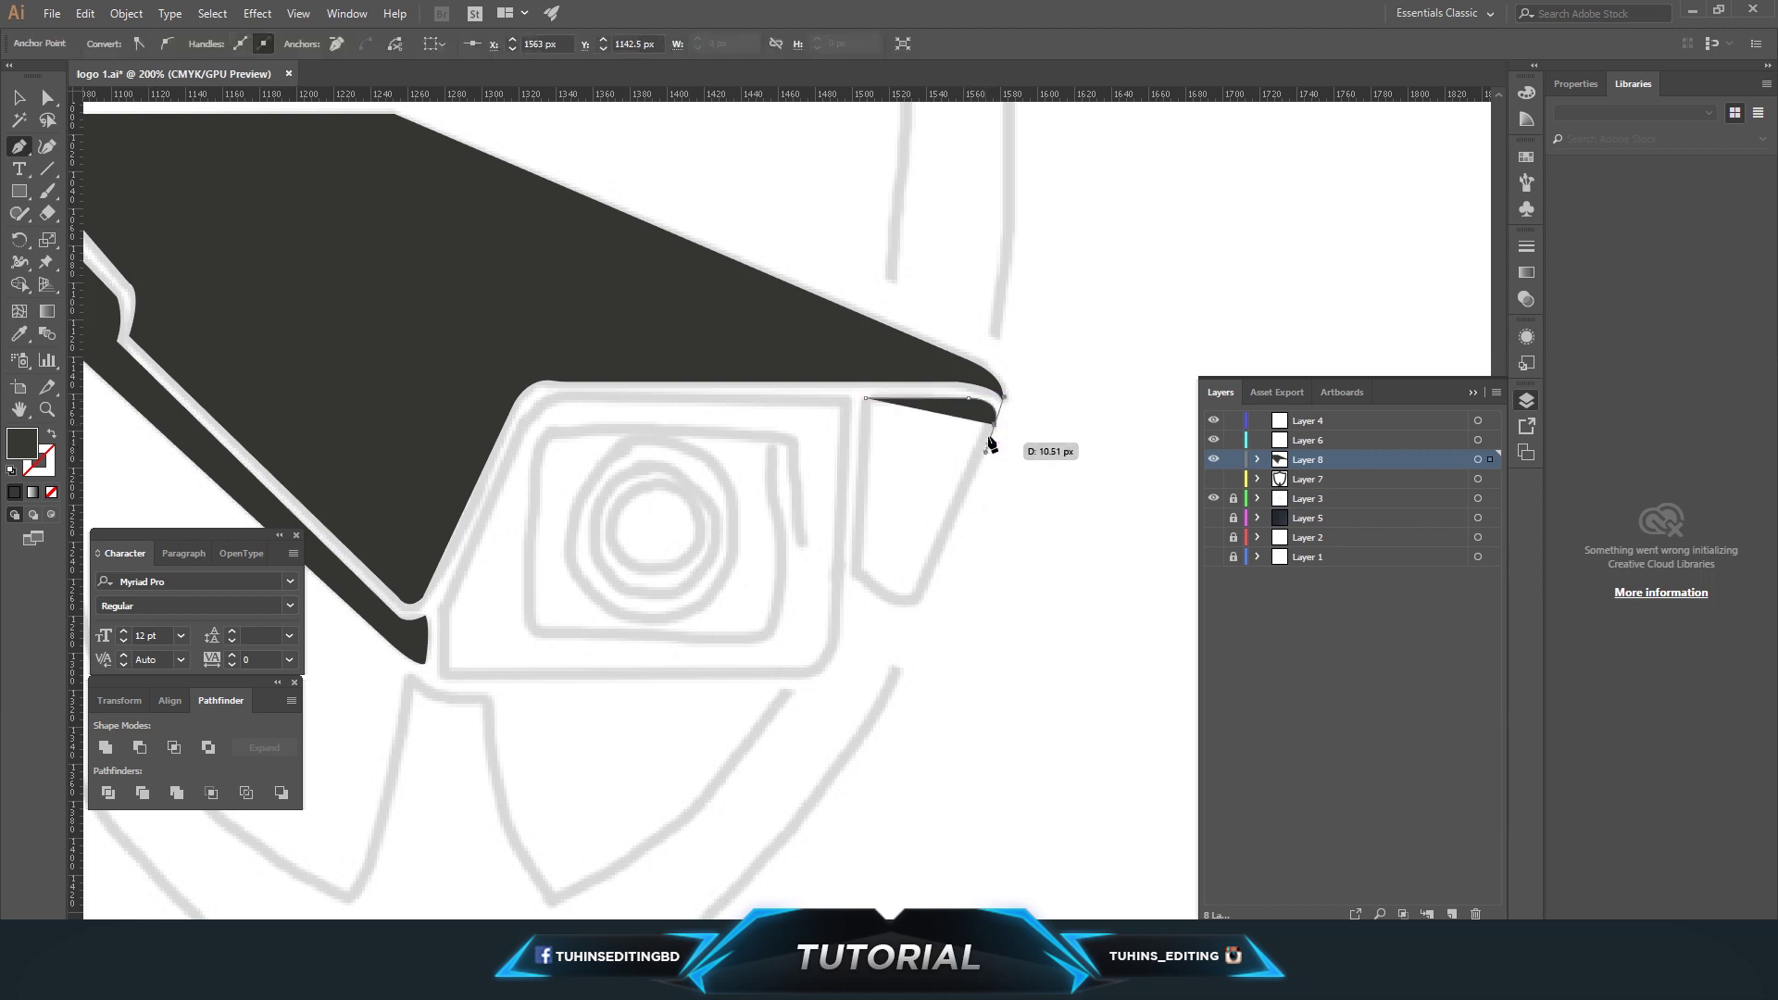
{"action": "left_click_drag", "start_coordinate": [918, 604], "coordinate": [896, 606]}
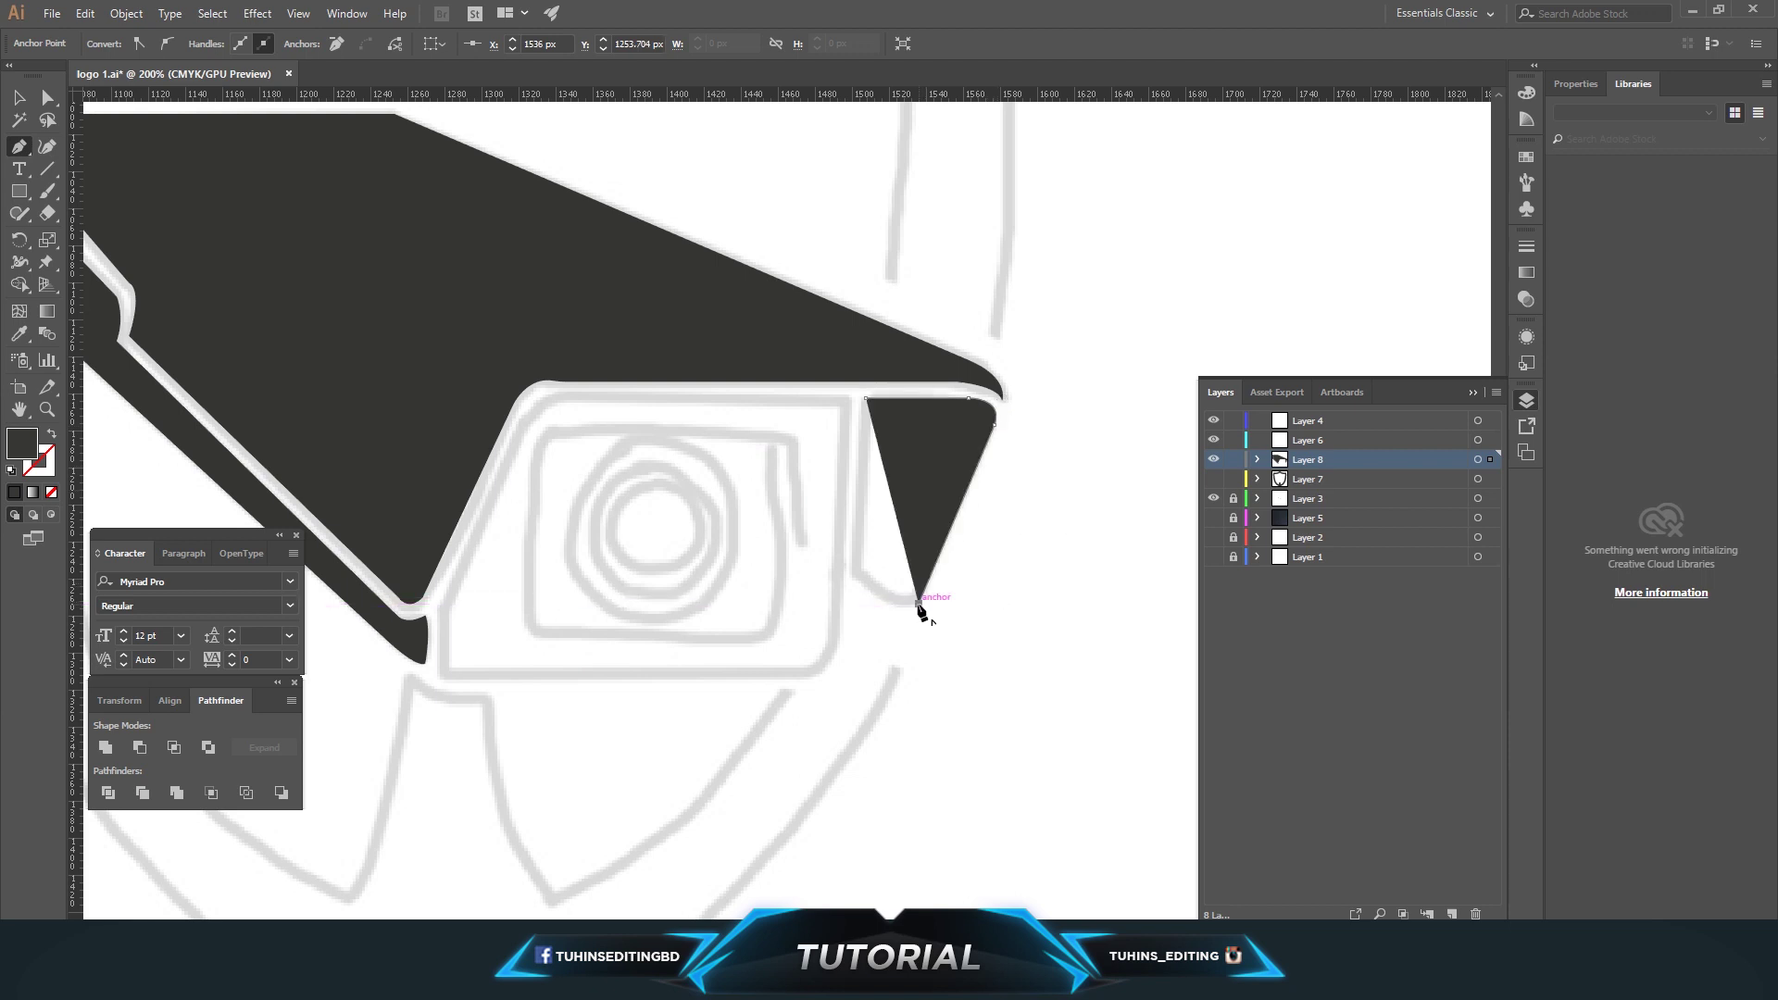
{"action": "mouse_move", "coordinate": [872, 594]}
{"action": "left_mouse_down"}
{"action": "mouse_move", "coordinate": [854, 582]}
{"action": "mouse_move", "coordinate": [863, 404]}
{"action": "left_mouse_up"}
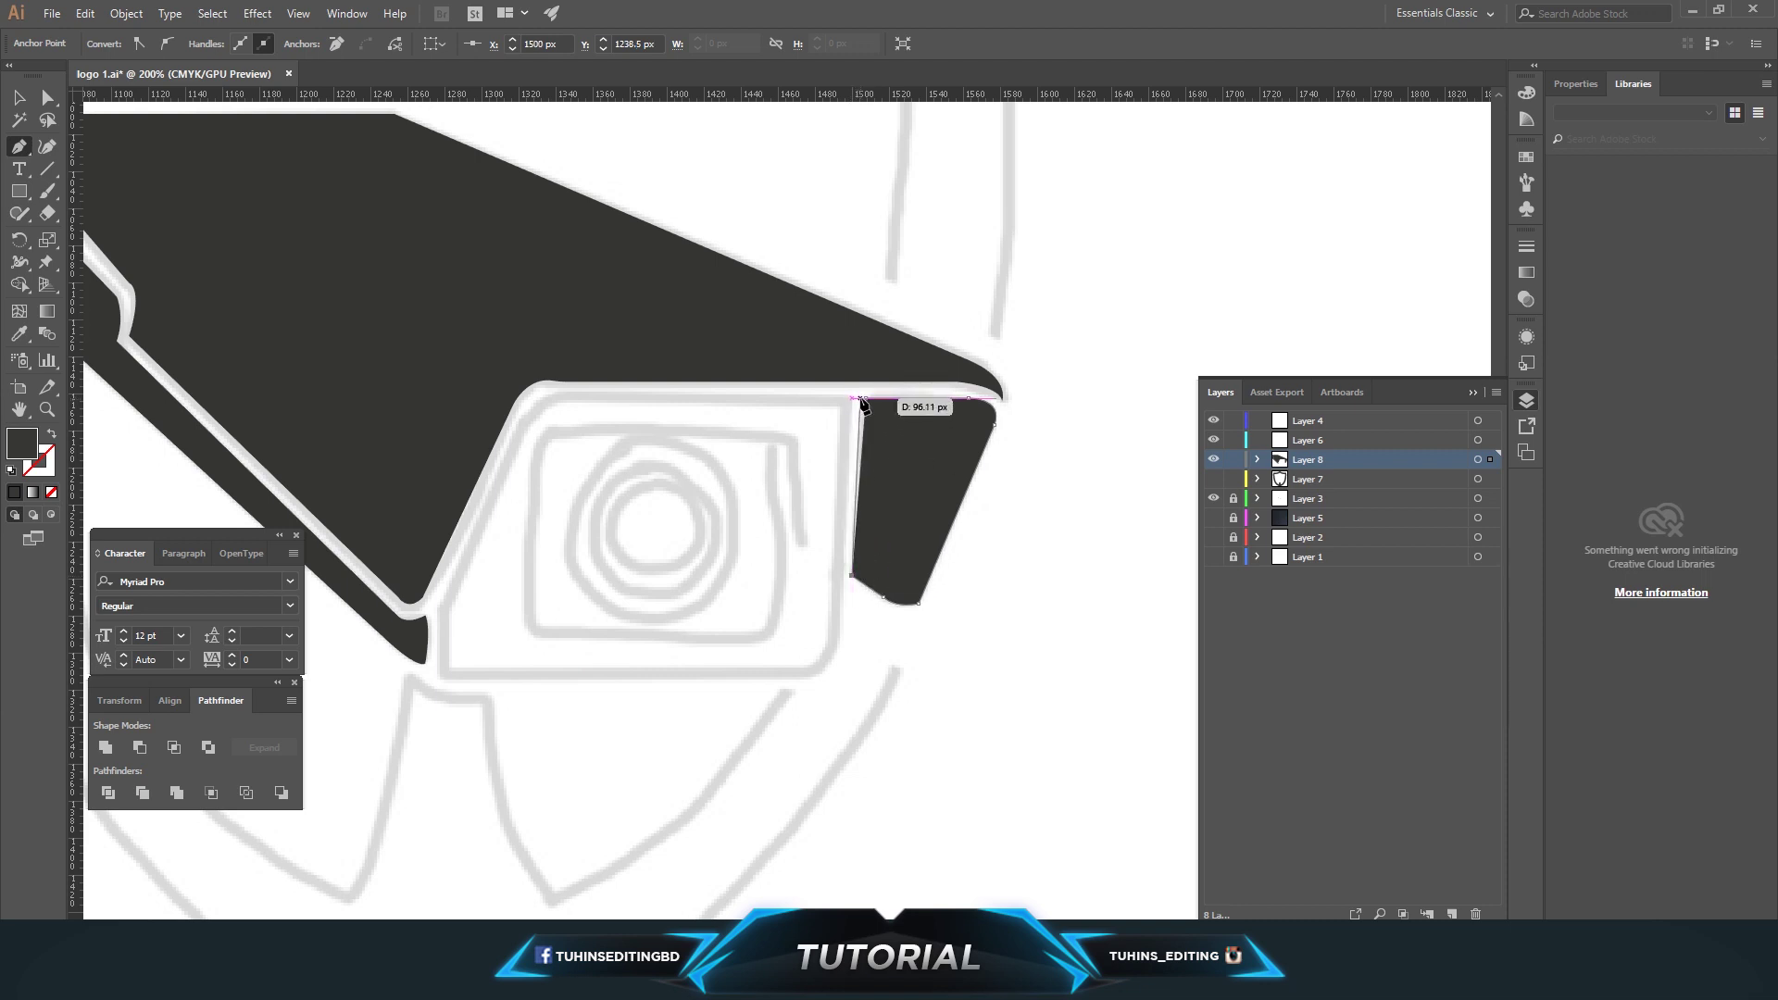
{"action": "left_click_drag", "start_coordinate": [862, 404], "coordinate": [865, 399]}
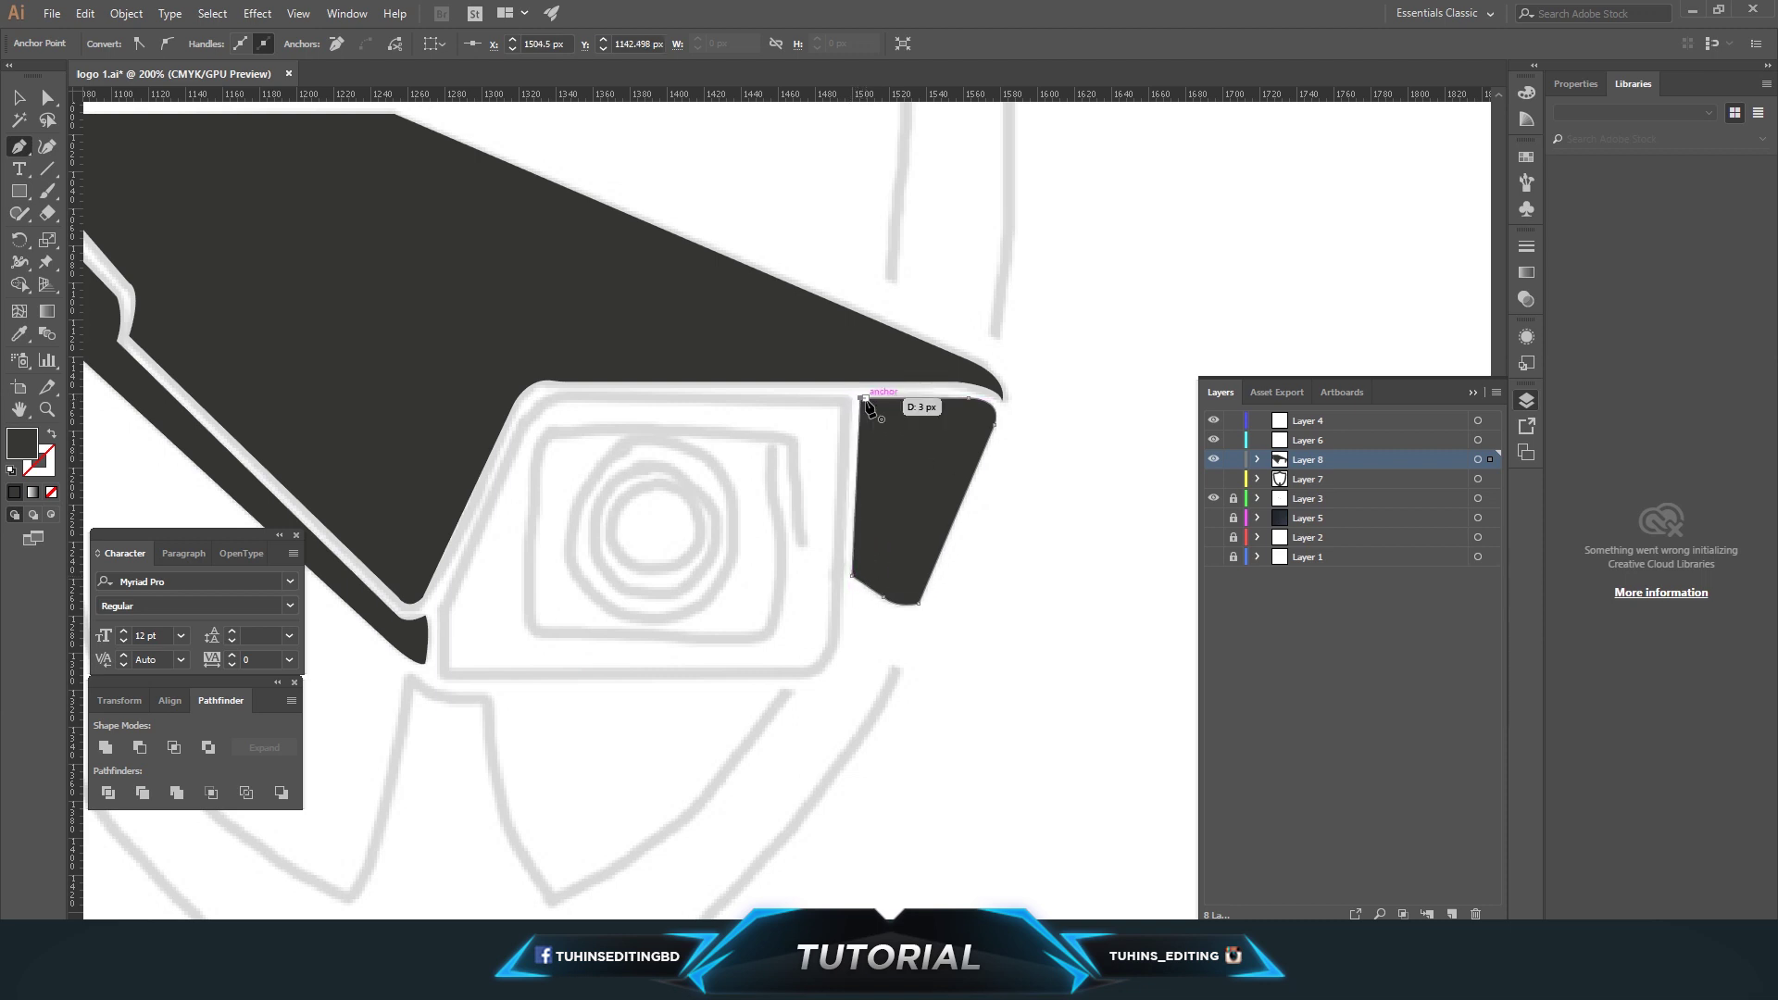
{"action": "left_click", "coordinate": [996, 278]}
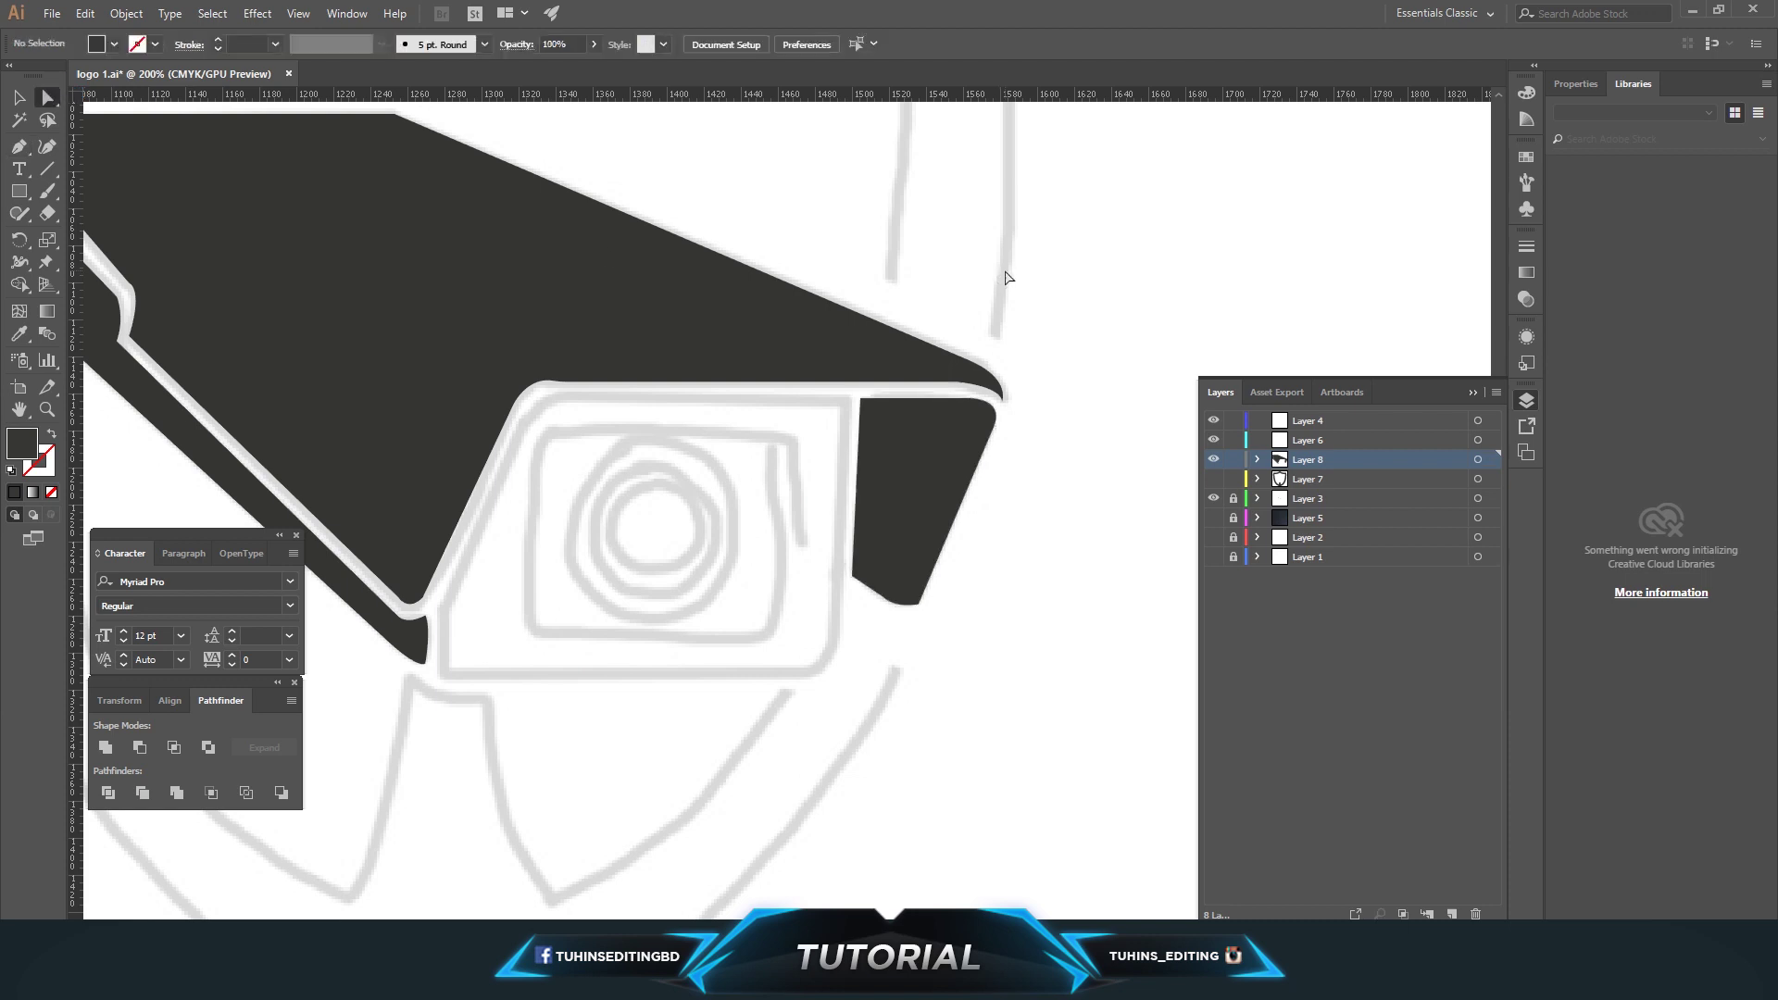
{"action": "scroll", "coordinate": [982, 334], "scroll_direction": "down", "scroll_amount": 1}
Trace the front face down from the side panel, along the bottom, and up its left side
{"action": "key", "text": "p"}
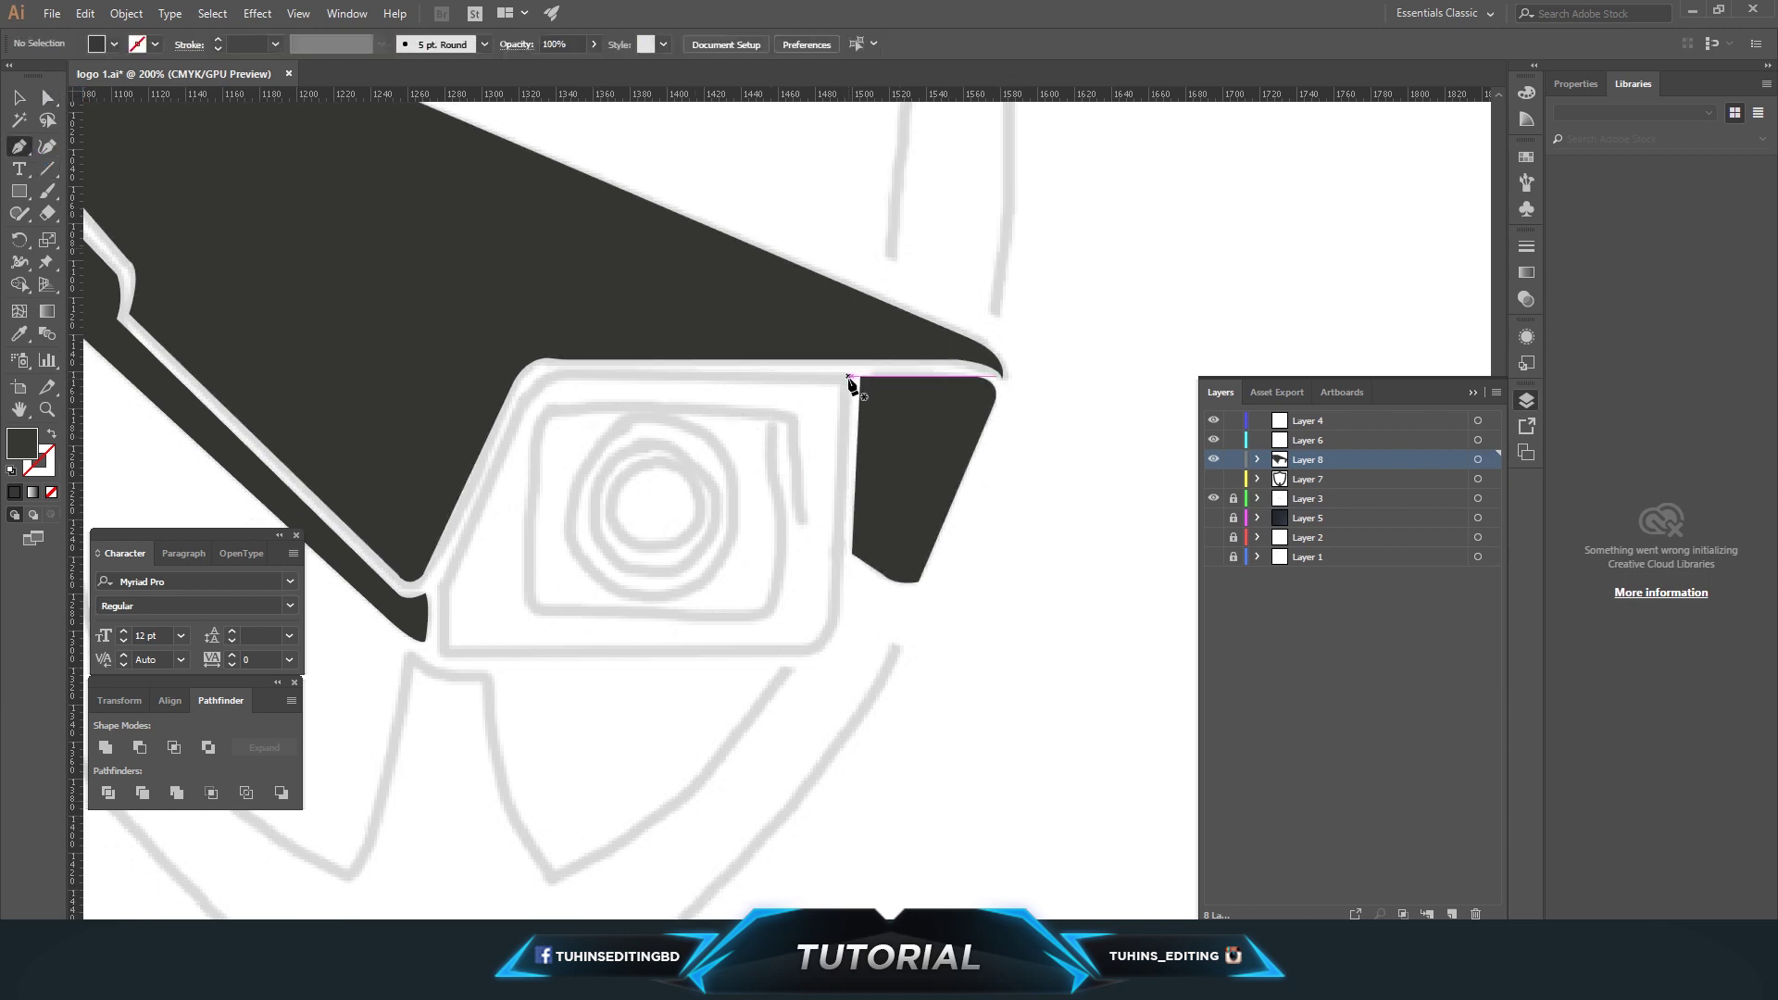
{"action": "left_click", "coordinate": [847, 377]}
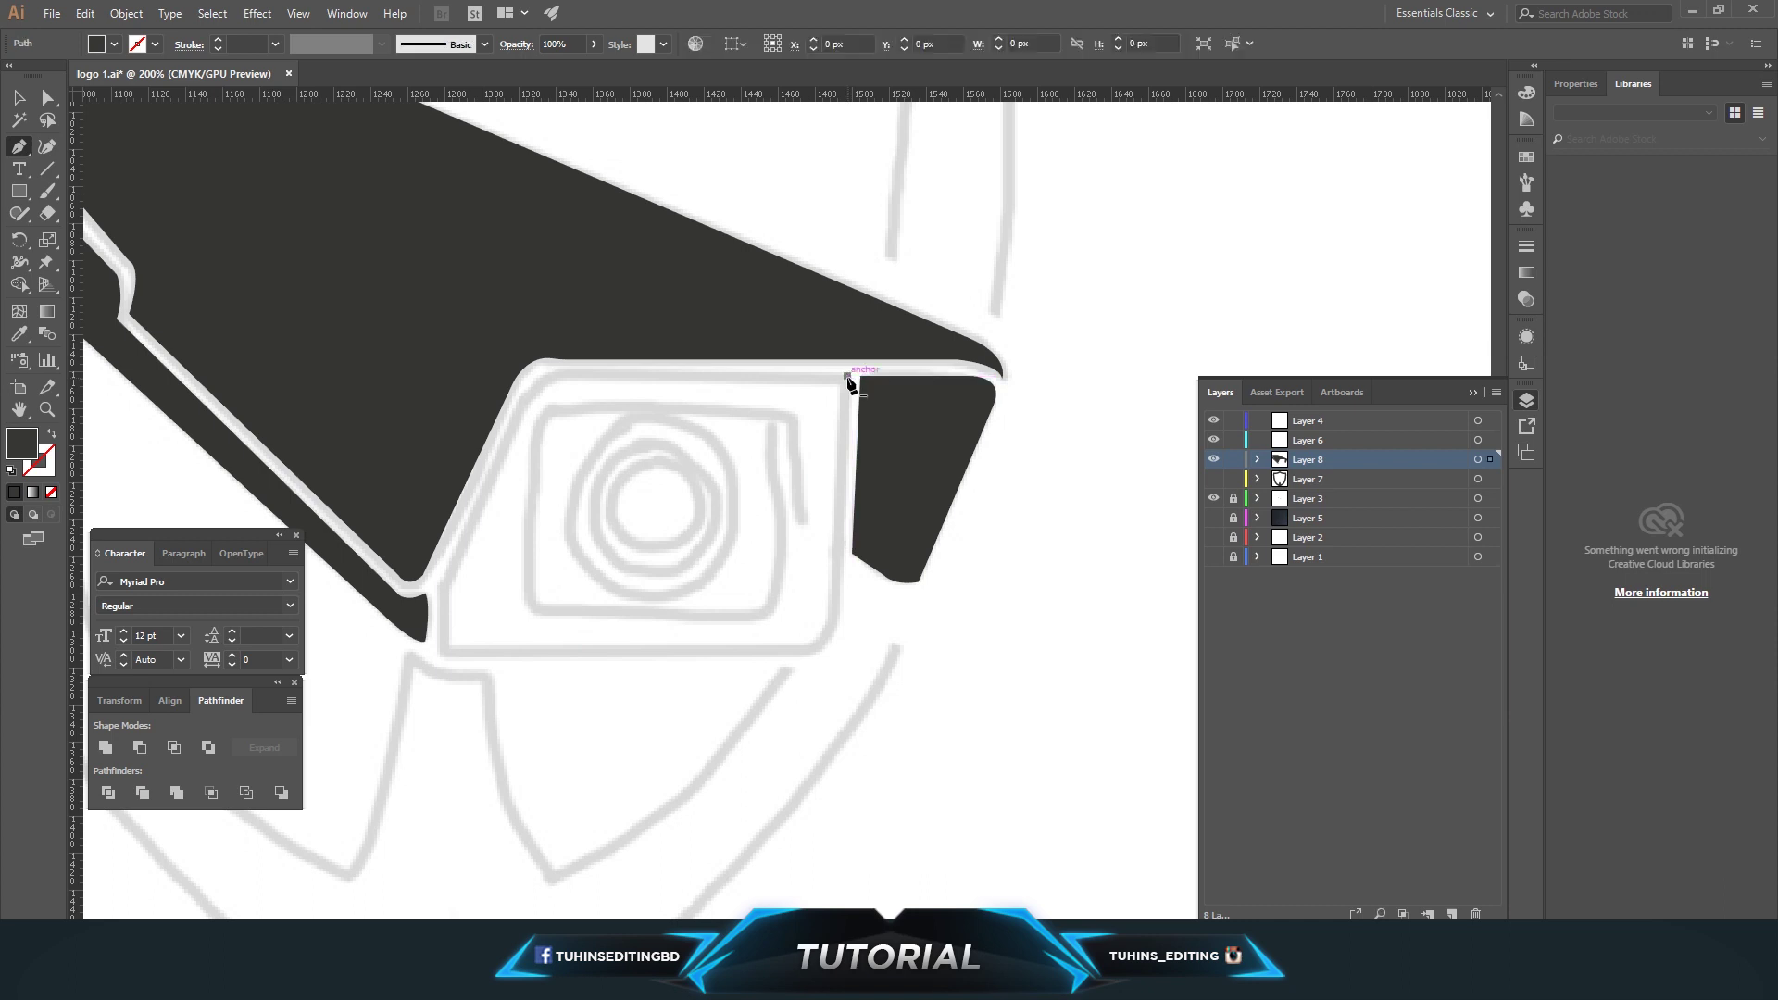
{"action": "left_click", "coordinate": [839, 617]}
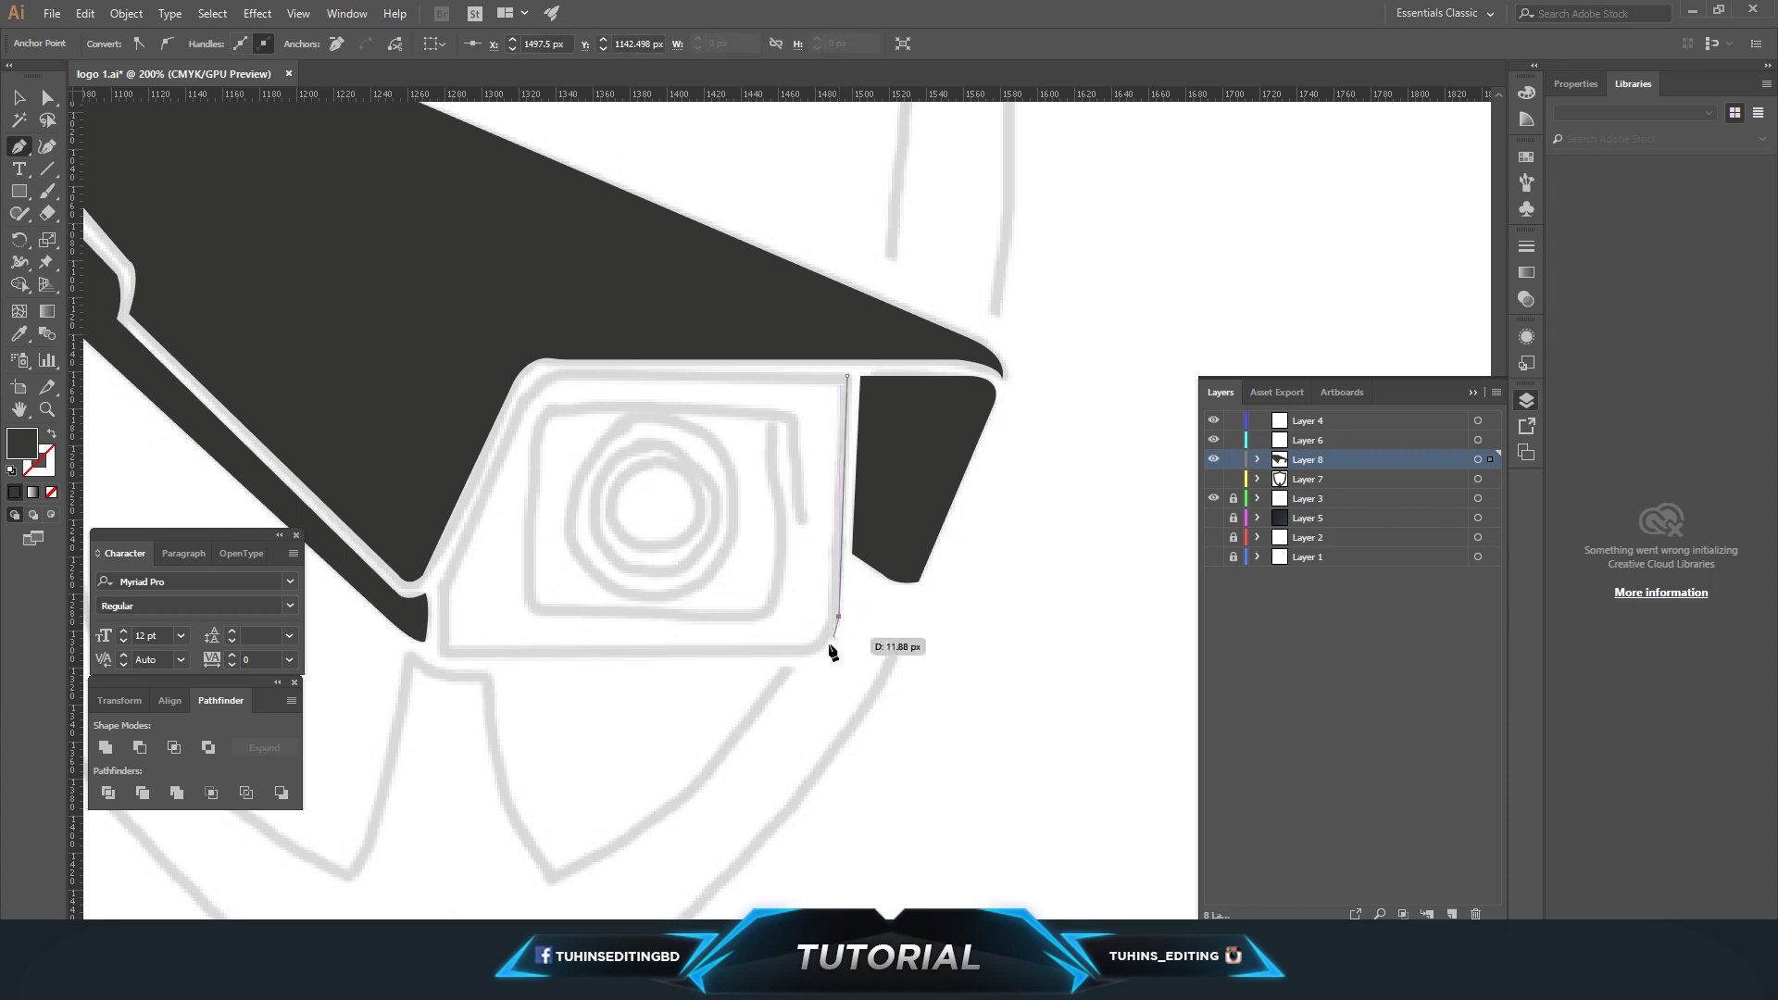
{"action": "left_click_drag", "start_coordinate": [794, 655], "coordinate": [752, 651]}
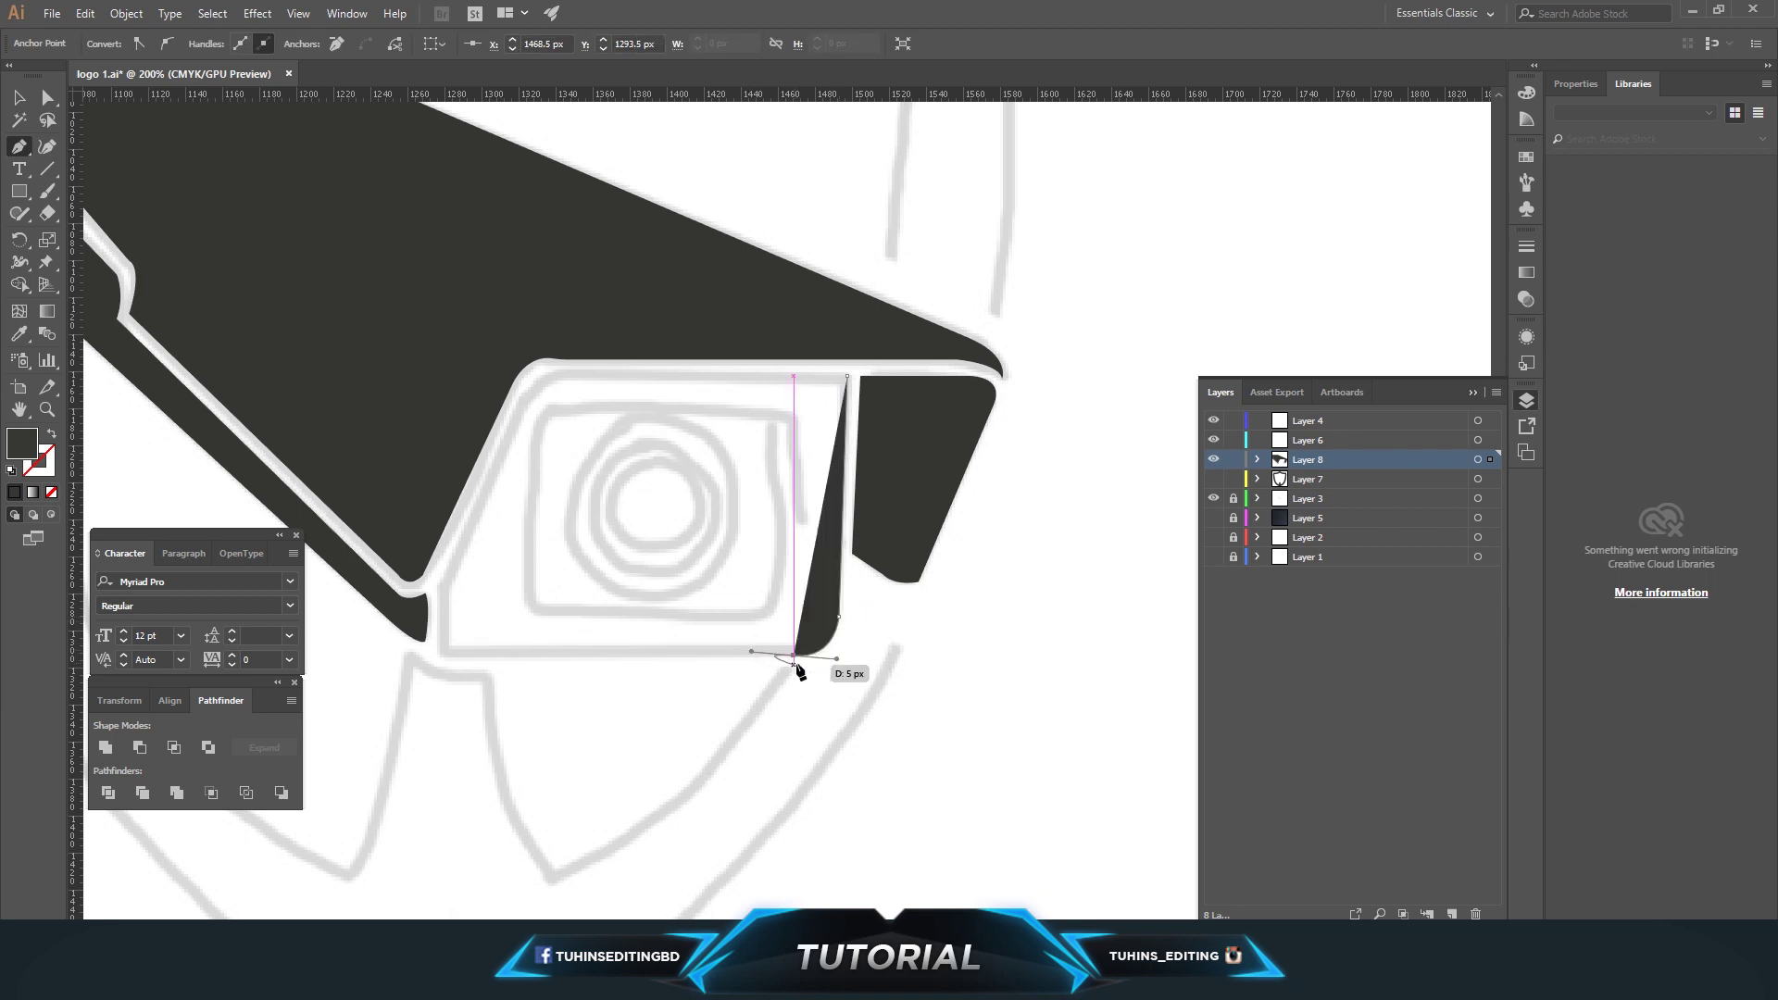
{"action": "left_click", "coordinate": [441, 655]}
{"action": "left_click", "coordinate": [441, 584]}
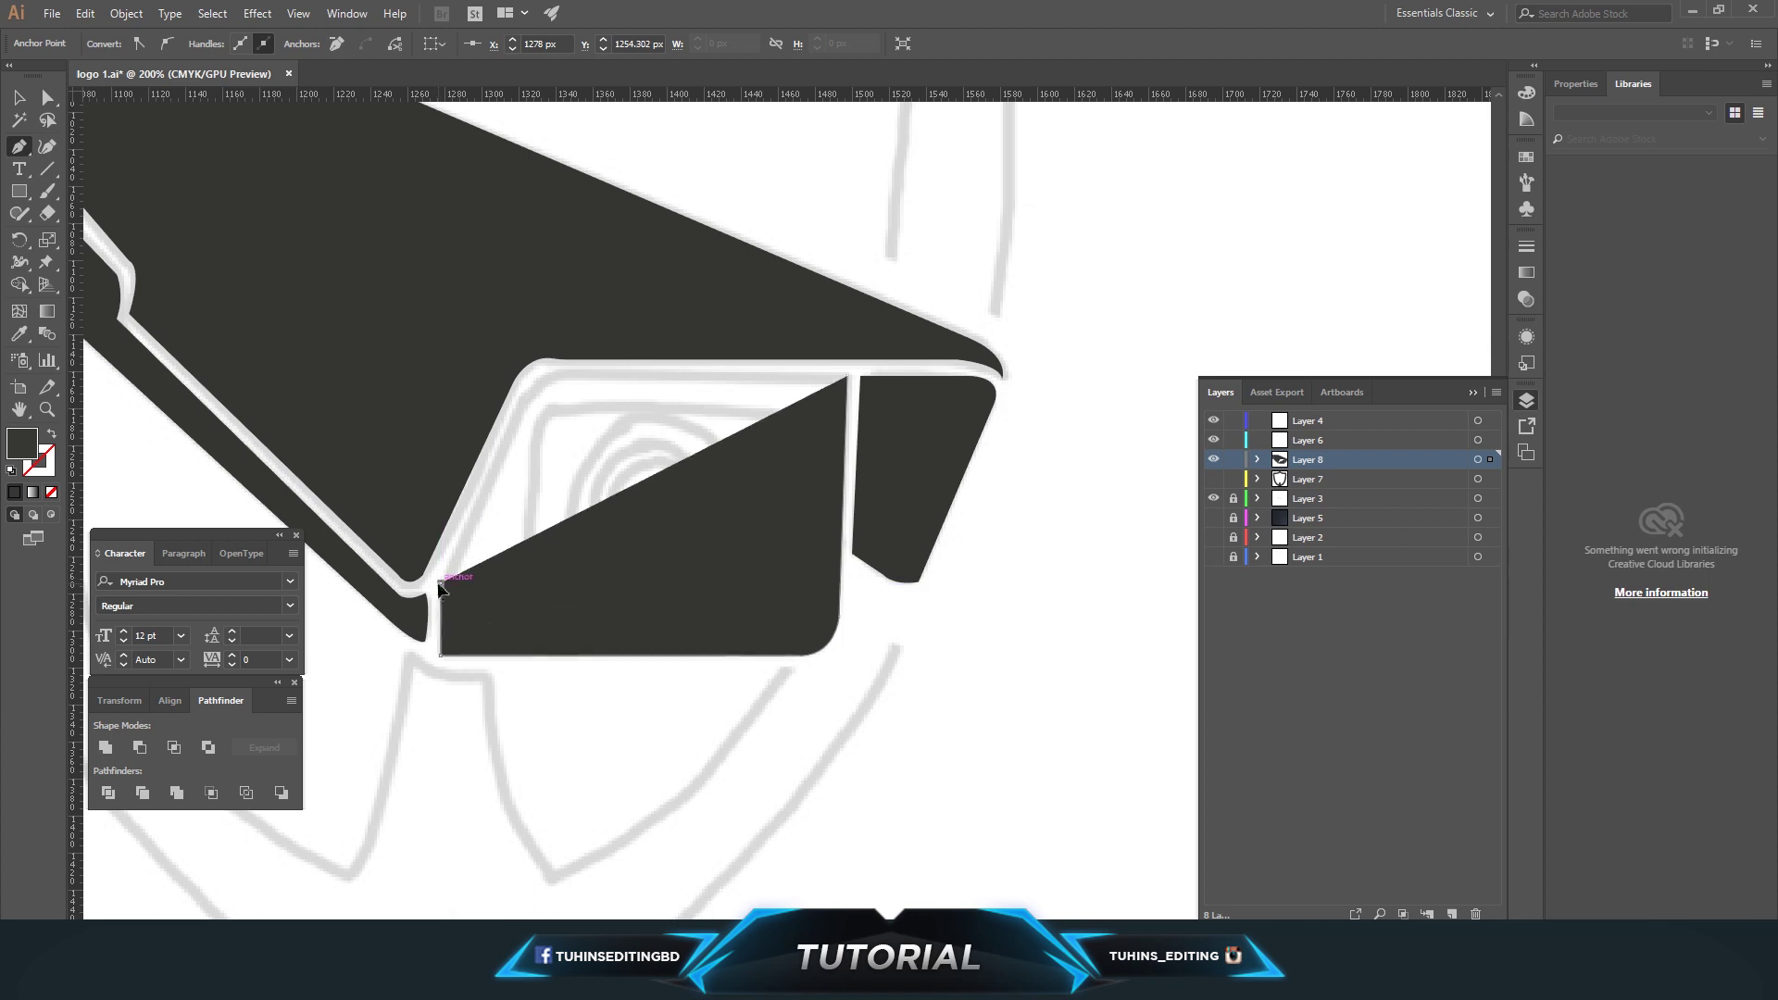
{"action": "left_click", "coordinate": [526, 390]}
{"action": "left_click_drag", "start_coordinate": [572, 371], "coordinate": [590, 377]}
{"action": "left_click", "coordinate": [571, 370]}
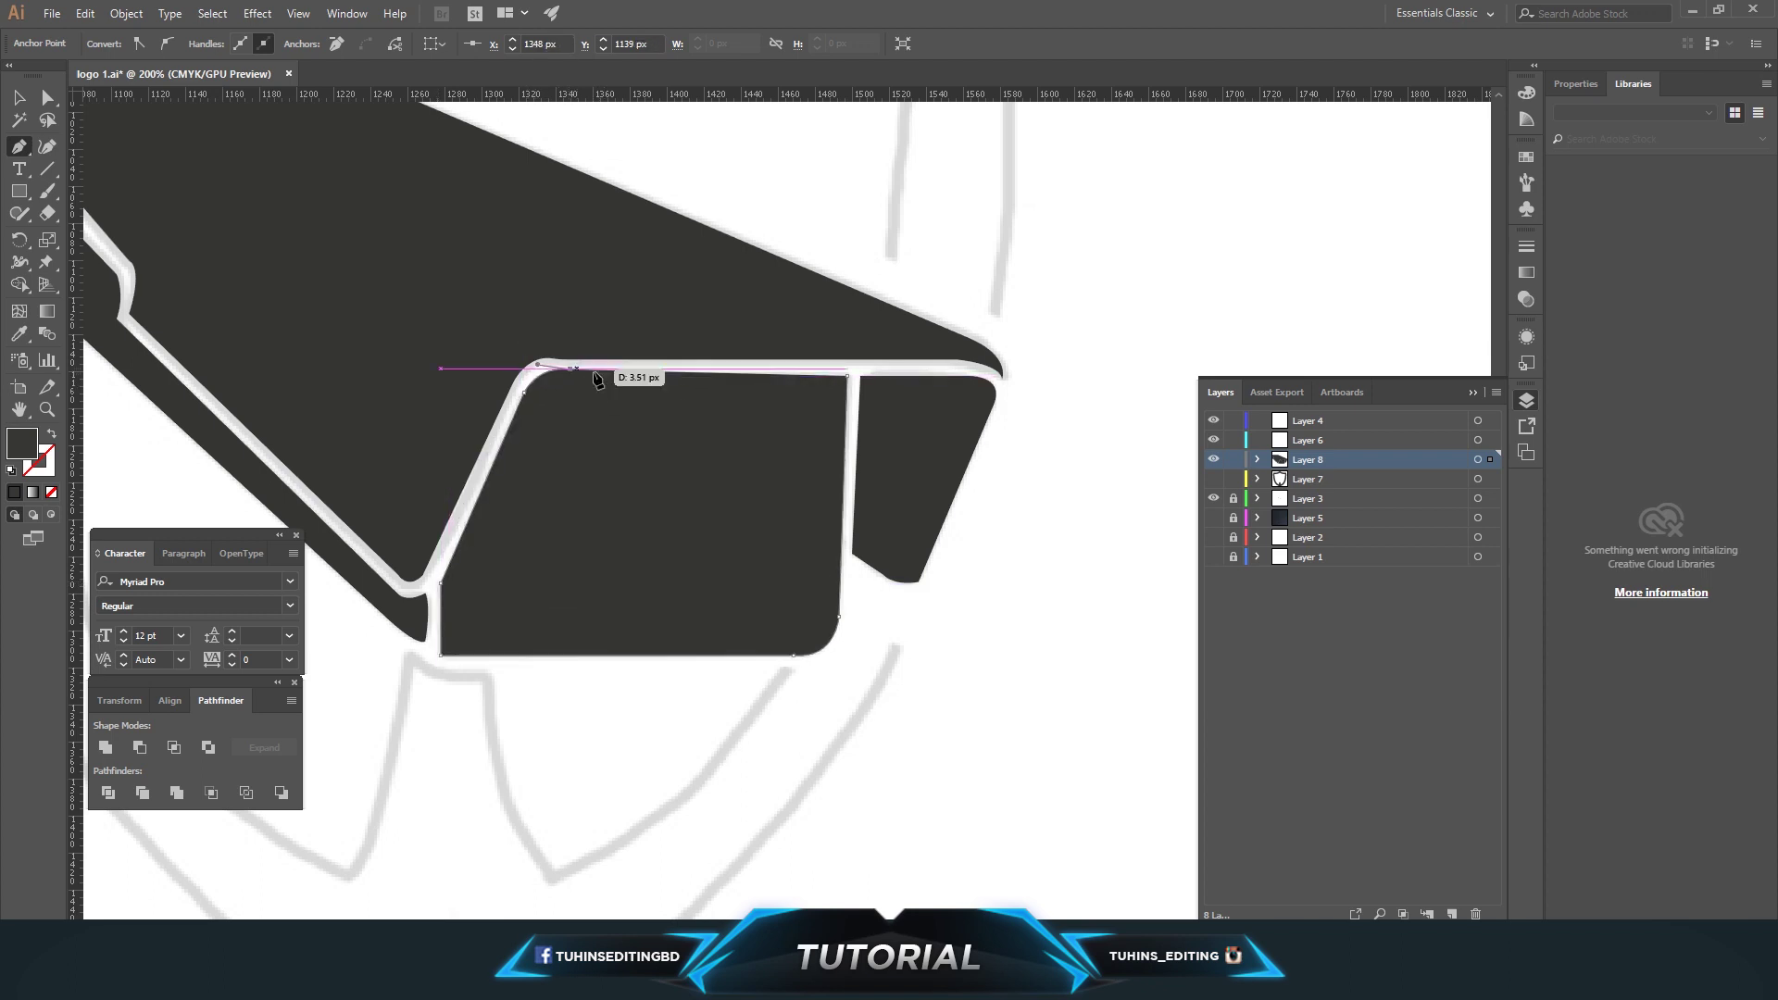
Close the front face outline and hide the layer holding the camera body
{"action": "left_click", "coordinate": [47, 96]}
{"action": "left_click", "coordinate": [1084, 309]}
{"action": "key", "text": "ctrl+minus"}
{"action": "key", "text": "ctrl+minus"}
{"action": "key", "text": "ctrl+minus"}
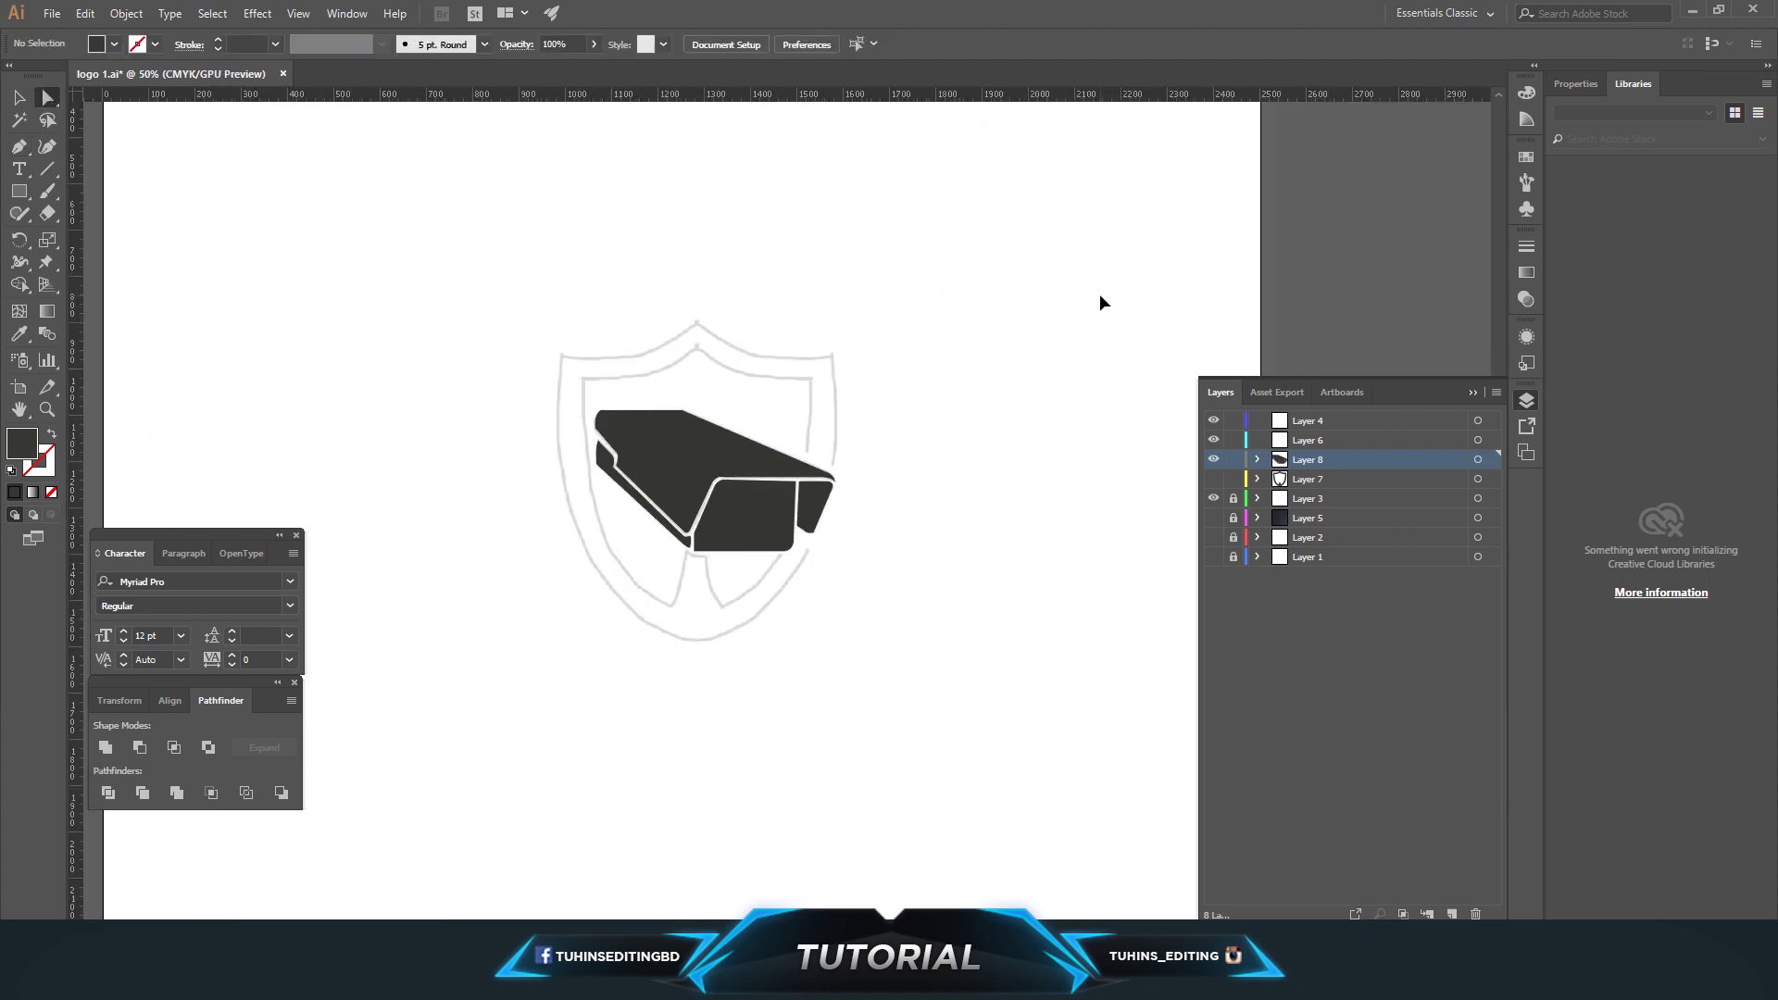
{"action": "key", "text": "ctrl+plus"}
{"action": "key", "text": "ctrl+plus"}
{"action": "key", "text": "ctrl+plus"}
{"action": "left_click", "coordinate": [774, 472]}
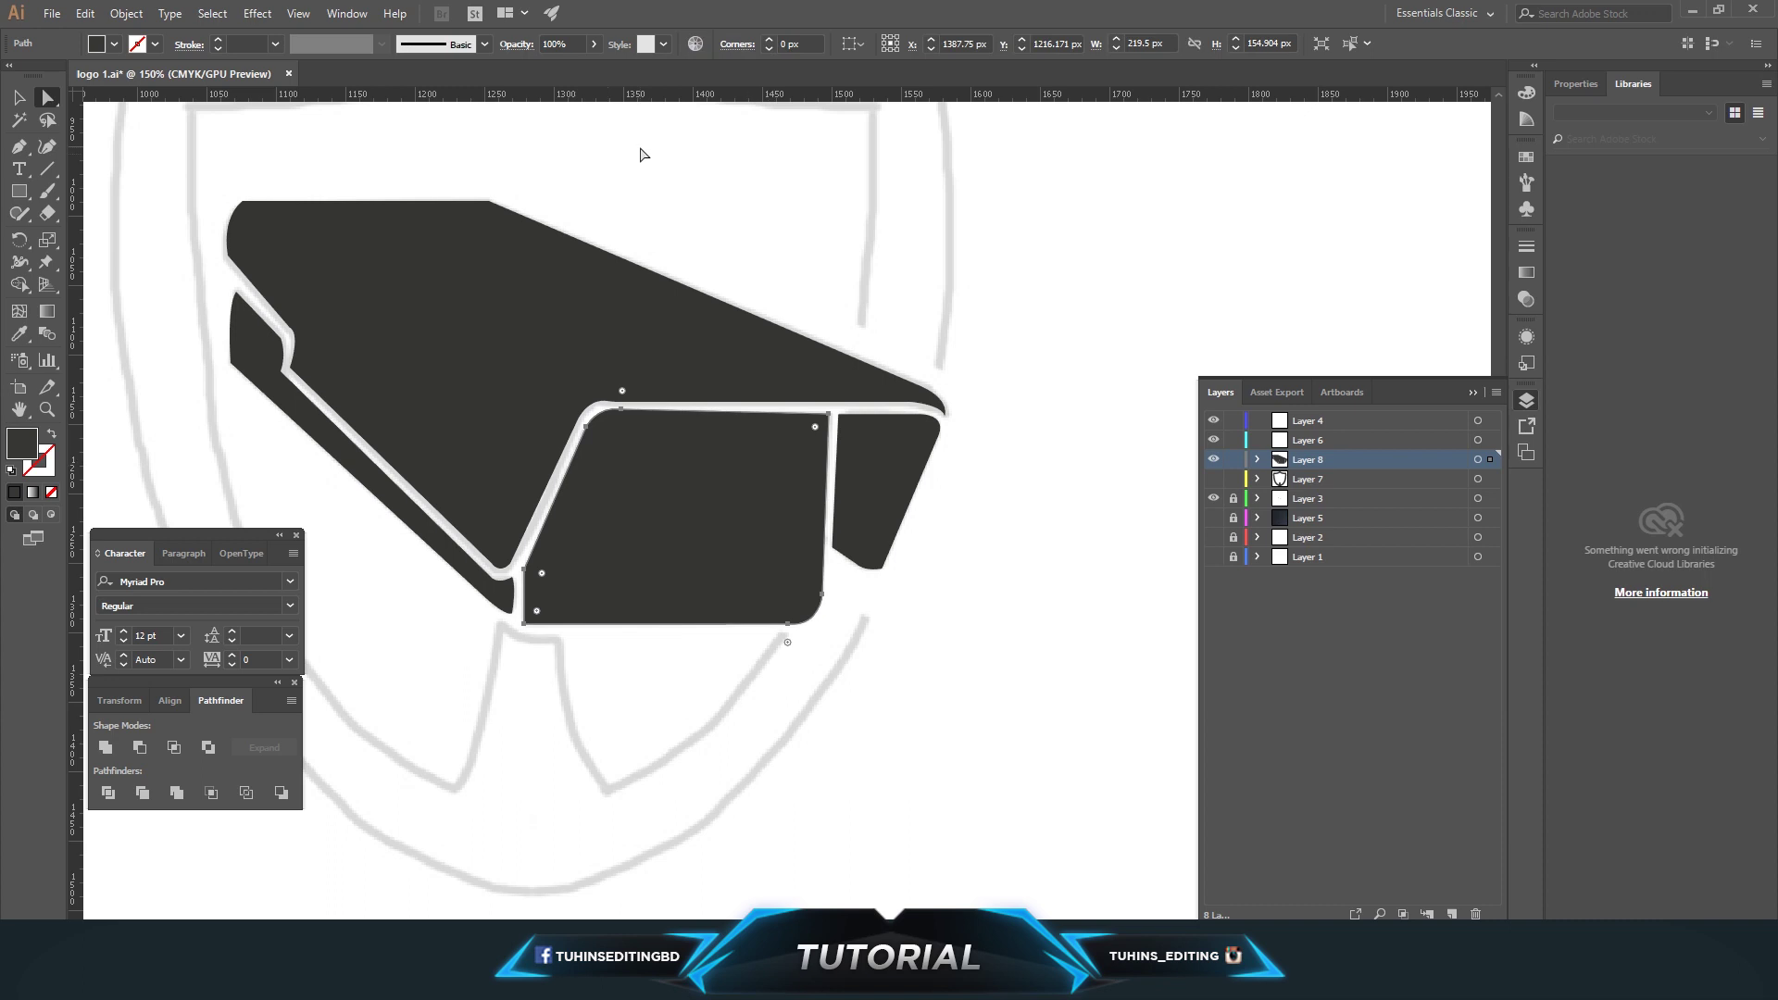
{"action": "left_click", "coordinate": [1214, 460]}
{"action": "double_click", "coordinate": [1214, 460]}
{"action": "double_click", "coordinate": [1216, 460]}
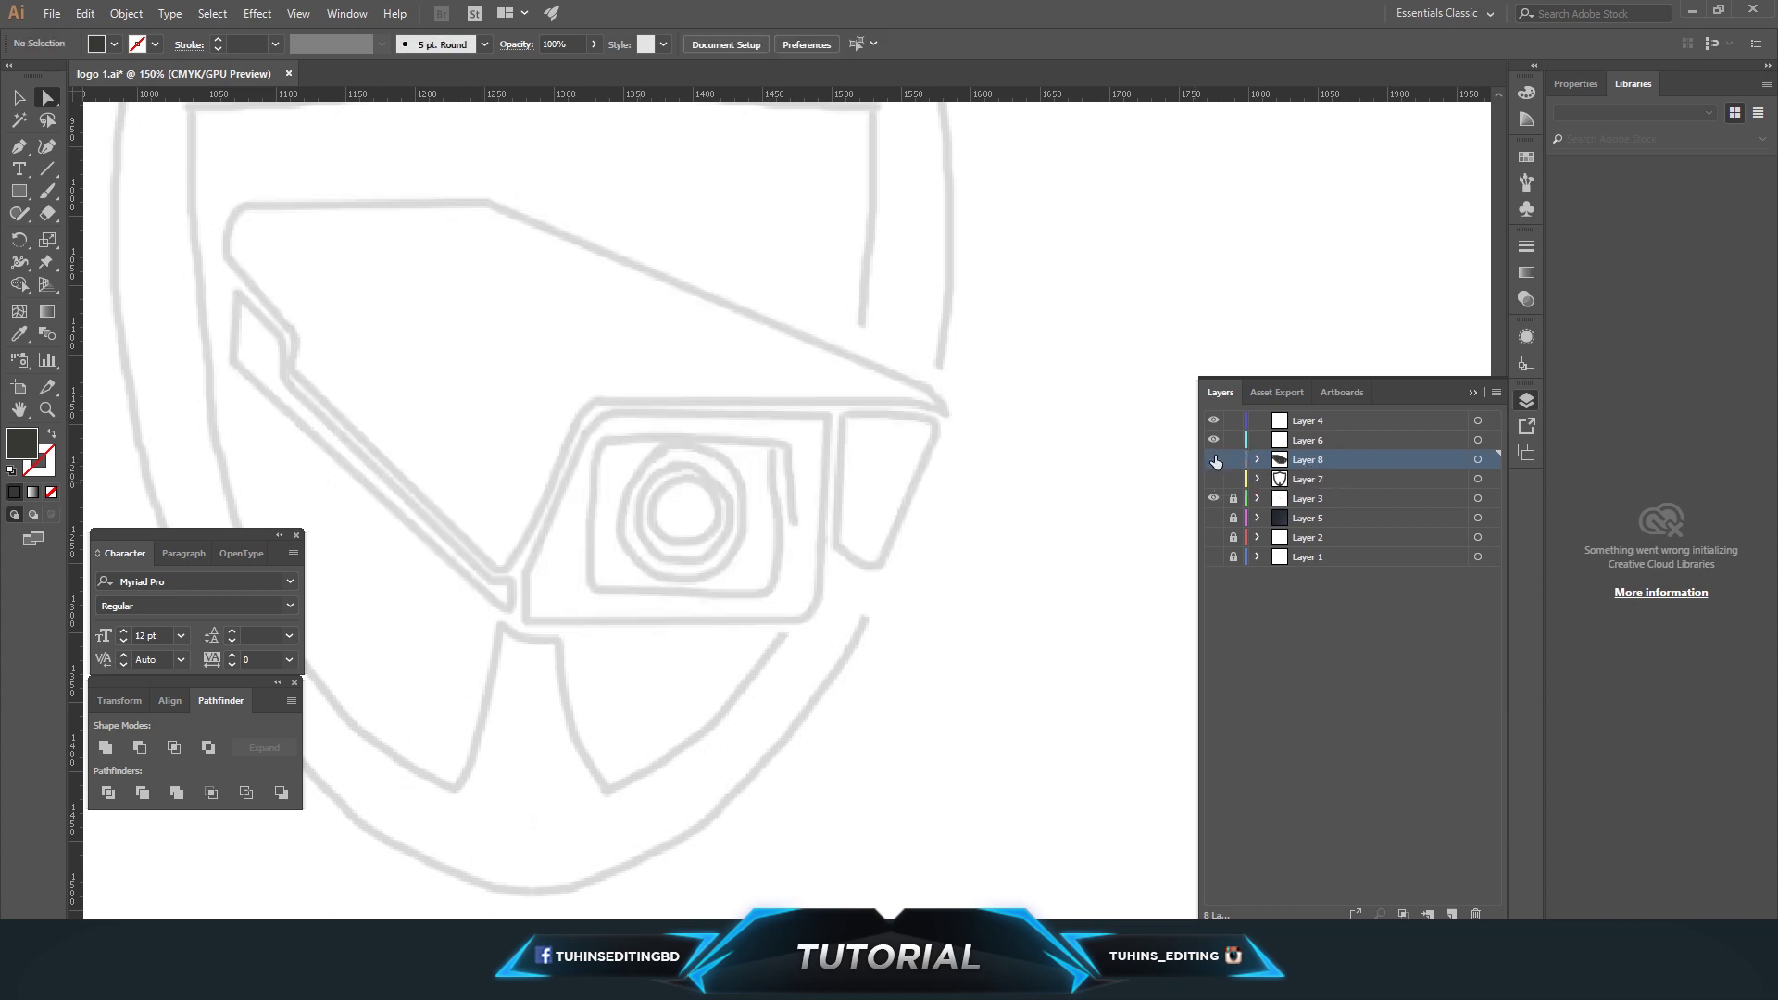
Zoom in on the lens sketch and draw a circle over its centre on Layer 6
{"action": "key", "text": "ctrl+plus"}
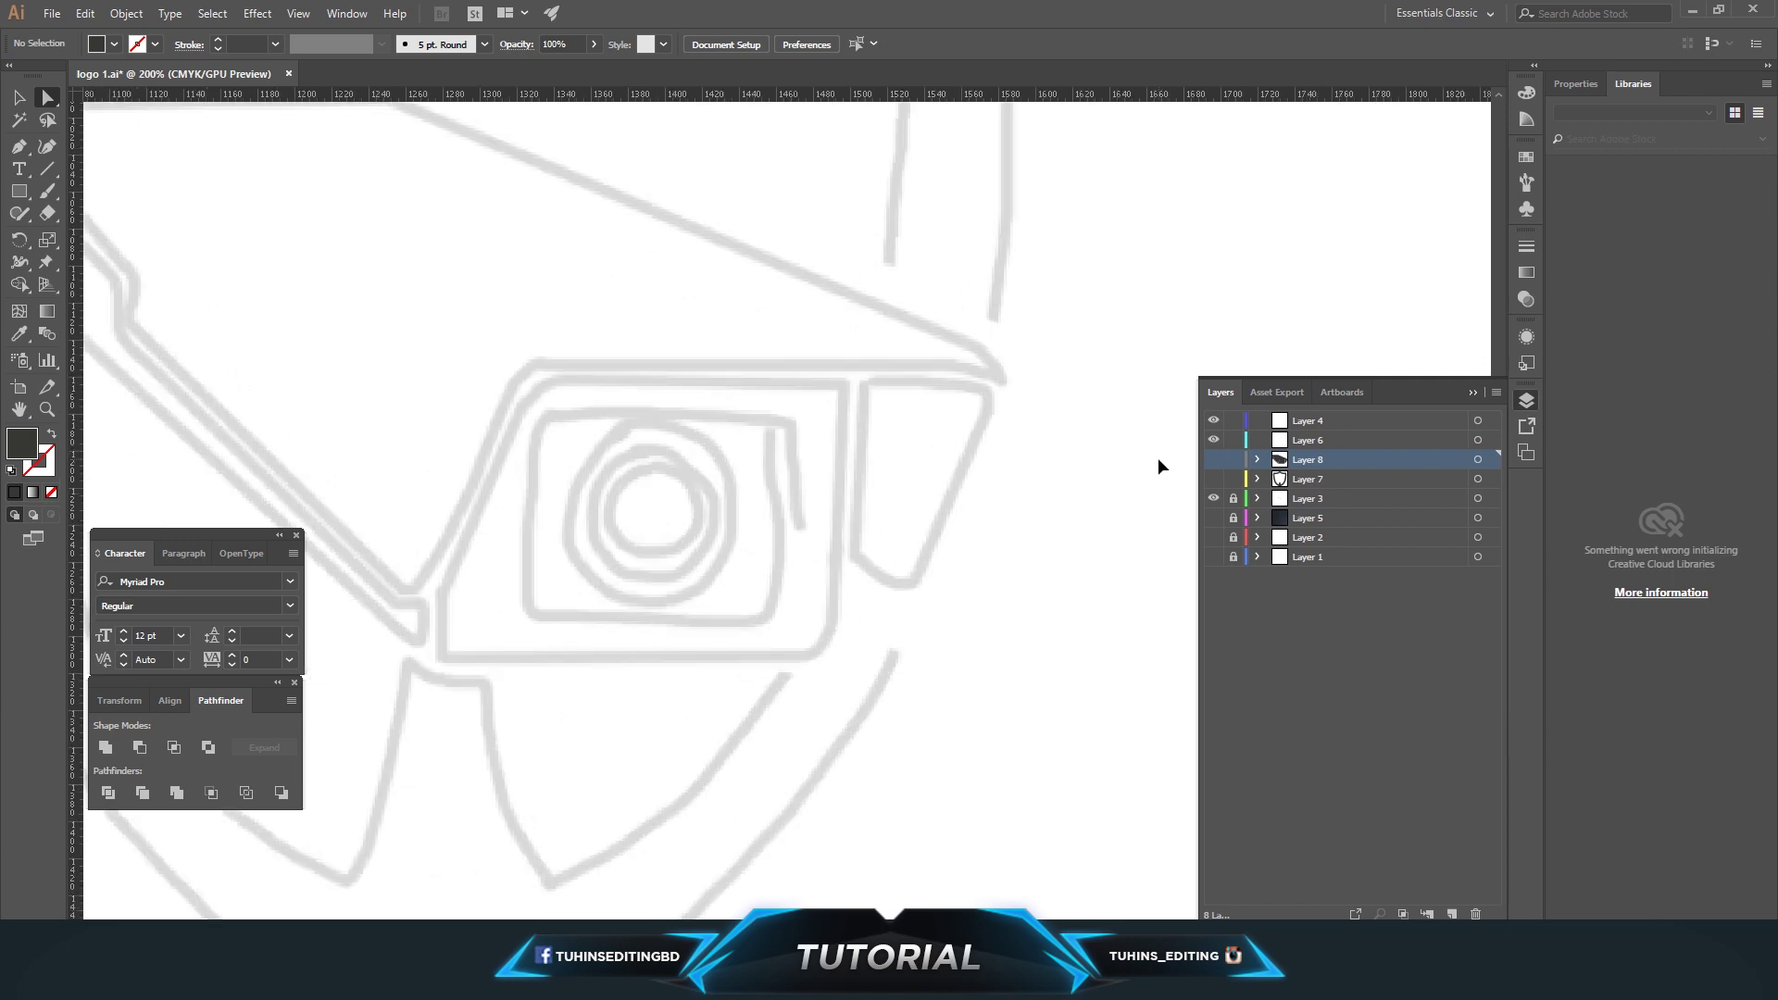
{"action": "key", "text": "ctrl+plus"}
{"action": "left_click_drag", "start_coordinate": [878, 521], "coordinate": [1109, 579]}
{"action": "left_click", "coordinate": [1316, 441]}
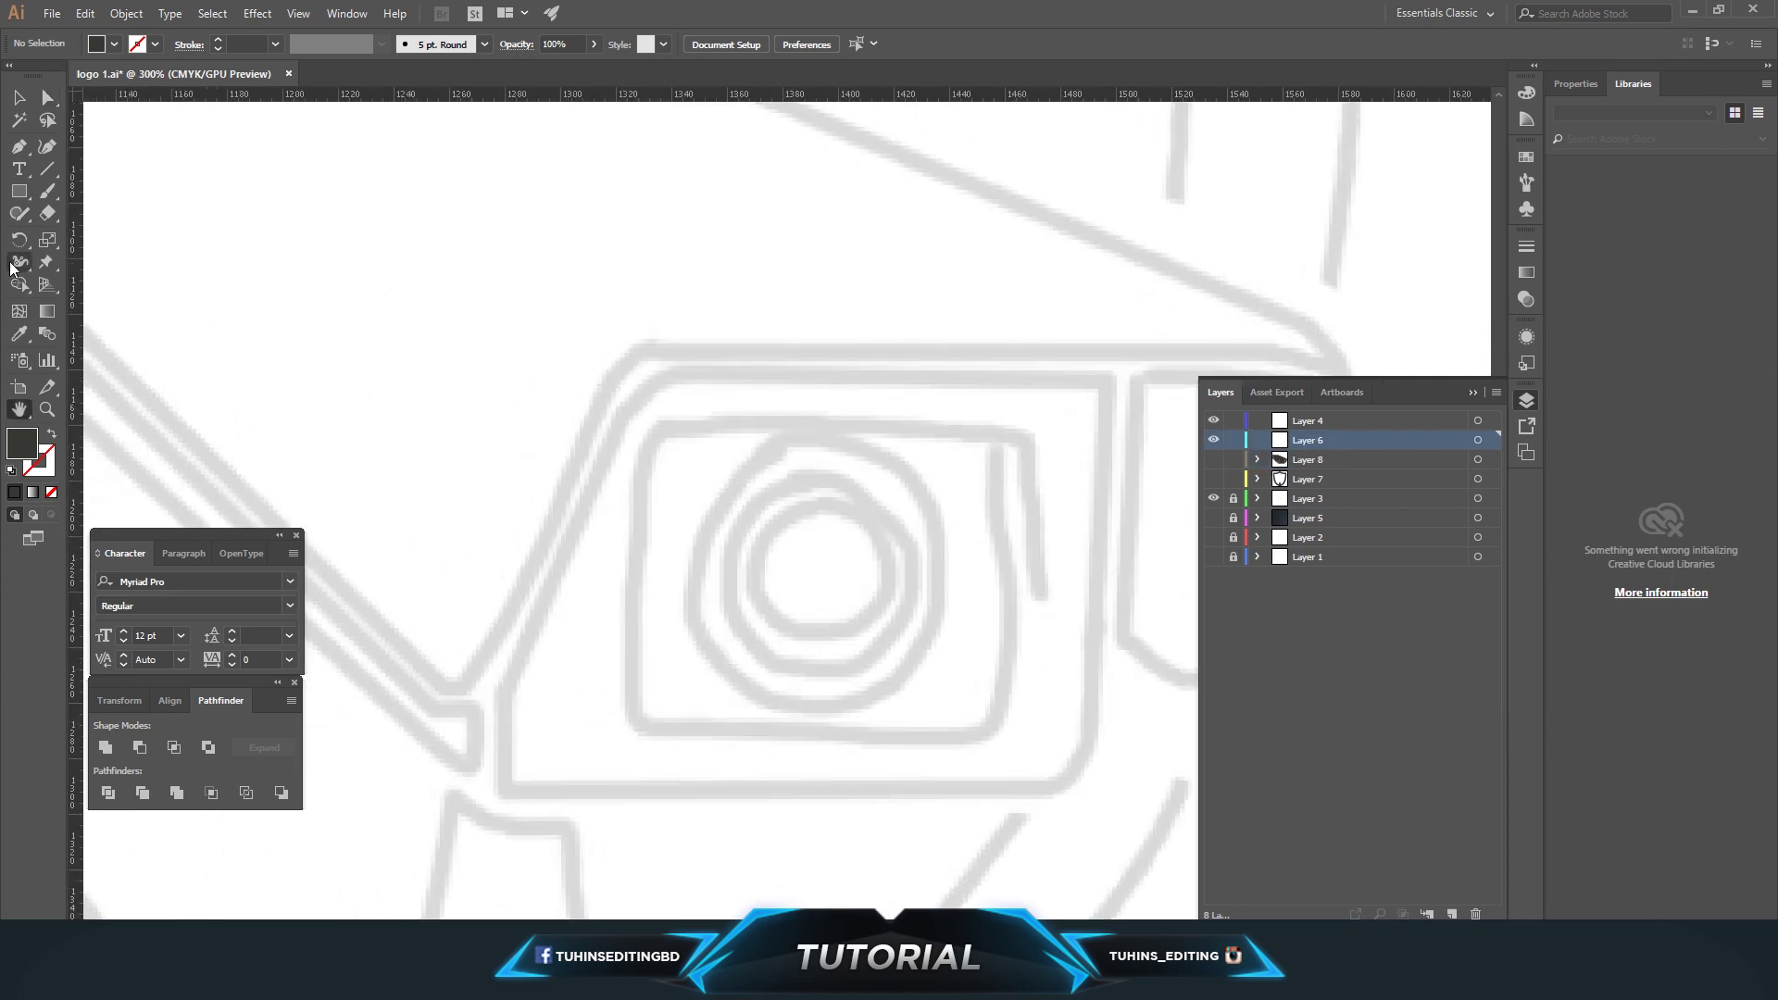
{"action": "left_click_drag", "start_coordinate": [18, 191], "coordinate": [102, 230]}
{"action": "left_click_drag", "start_coordinate": [824, 570], "coordinate": [864, 633]}
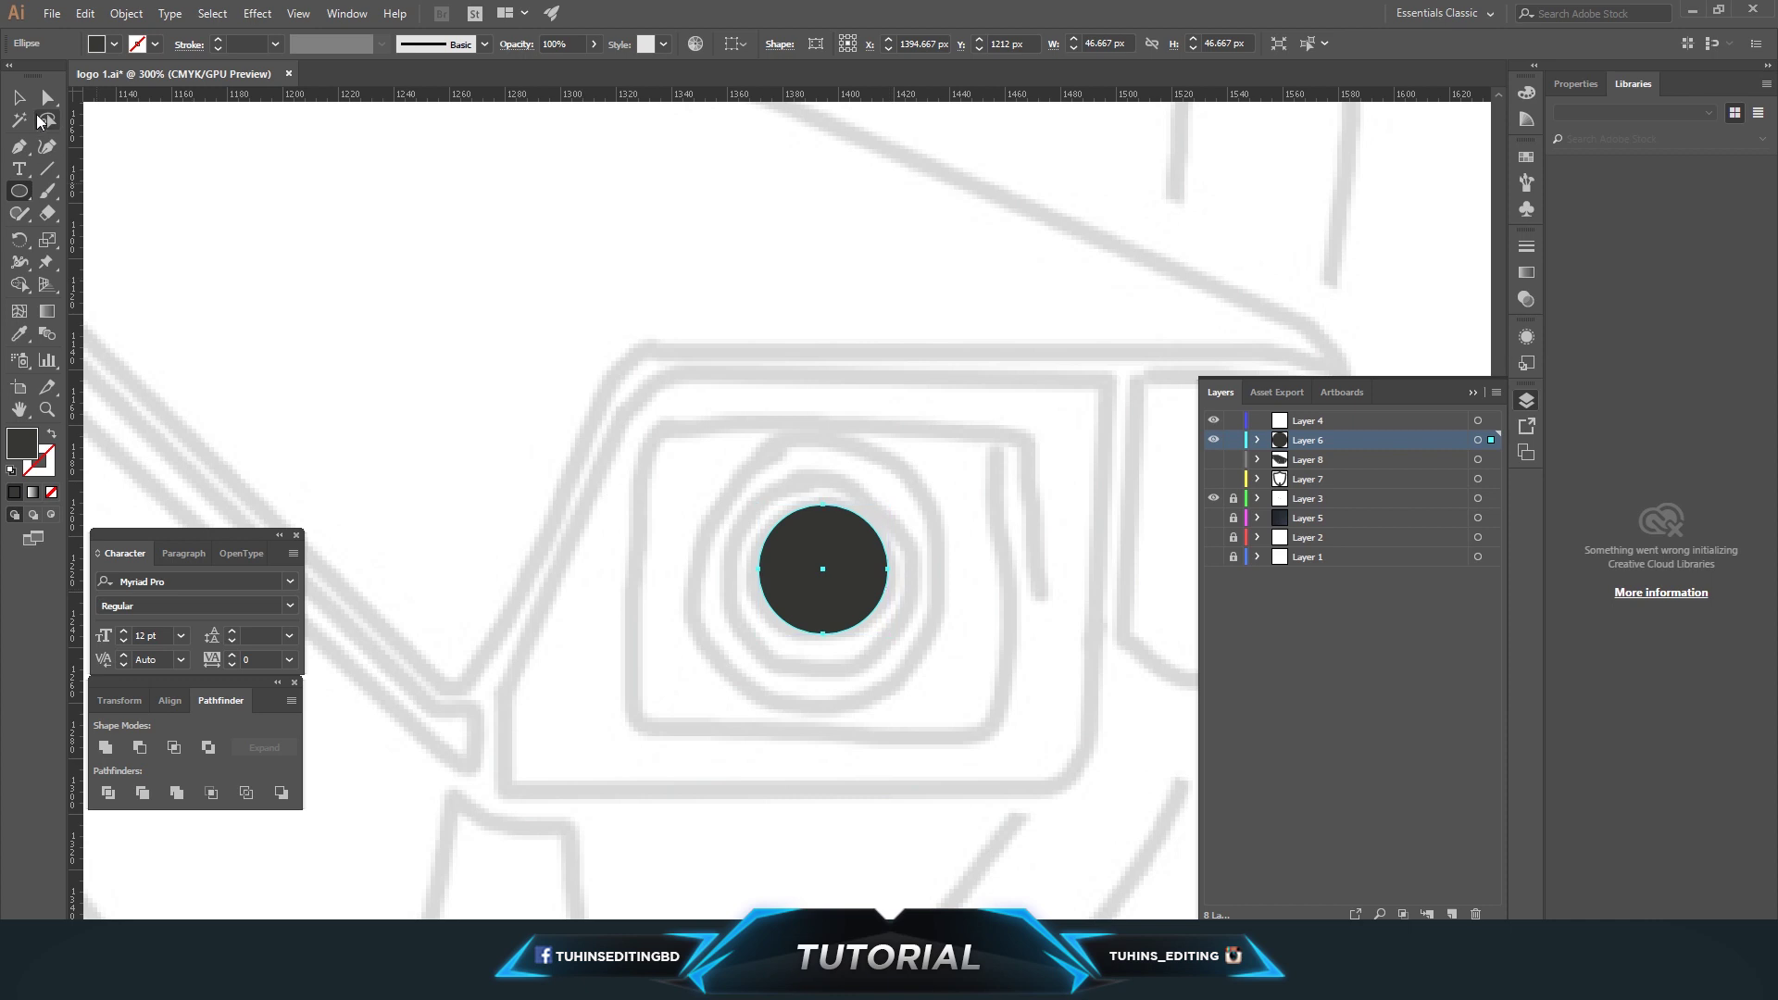
Make a tan circle and a larger dark grey circle, centring the tan one inside
{"action": "left_click", "coordinate": [19, 96]}
{"action": "left_click", "coordinate": [115, 44]}
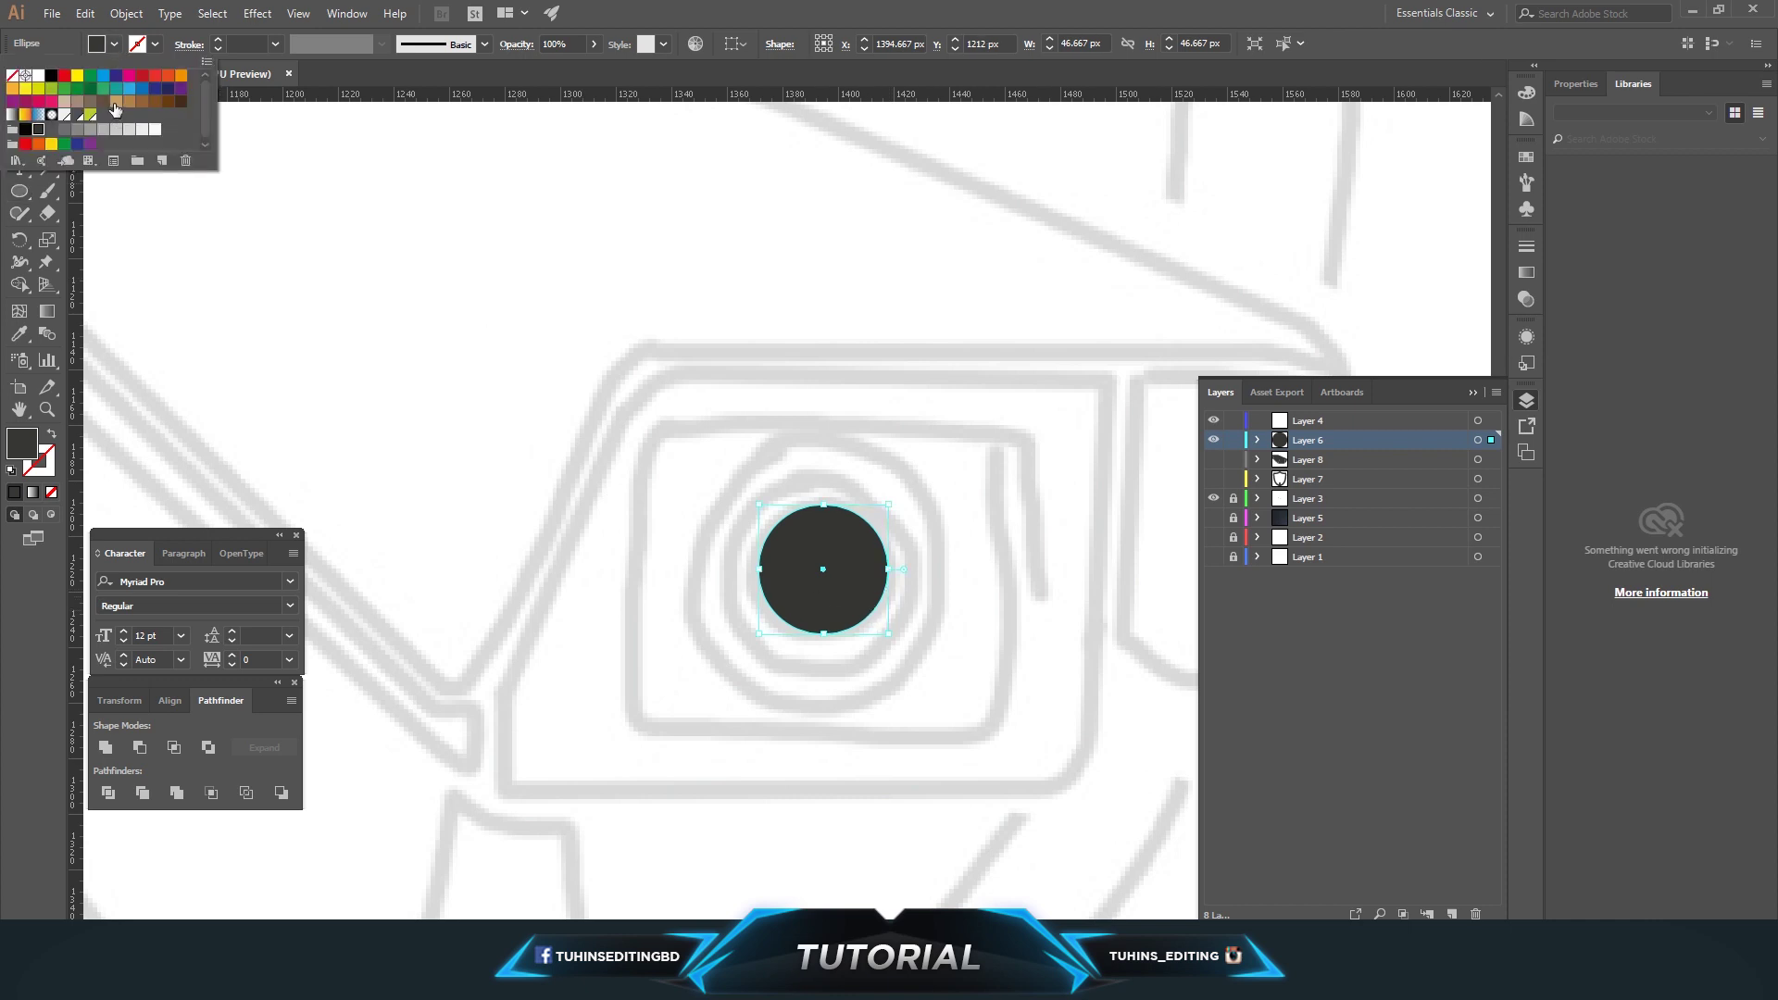
{"action": "left_click", "coordinate": [115, 109]}
{"action": "mouse_move", "coordinate": [845, 572]}
{"action": "left_mouse_down"}
{"action": "mouse_move", "coordinate": [1094, 615]}
{"action": "mouse_move", "coordinate": [824, 593]}
{"action": "left_mouse_up"}
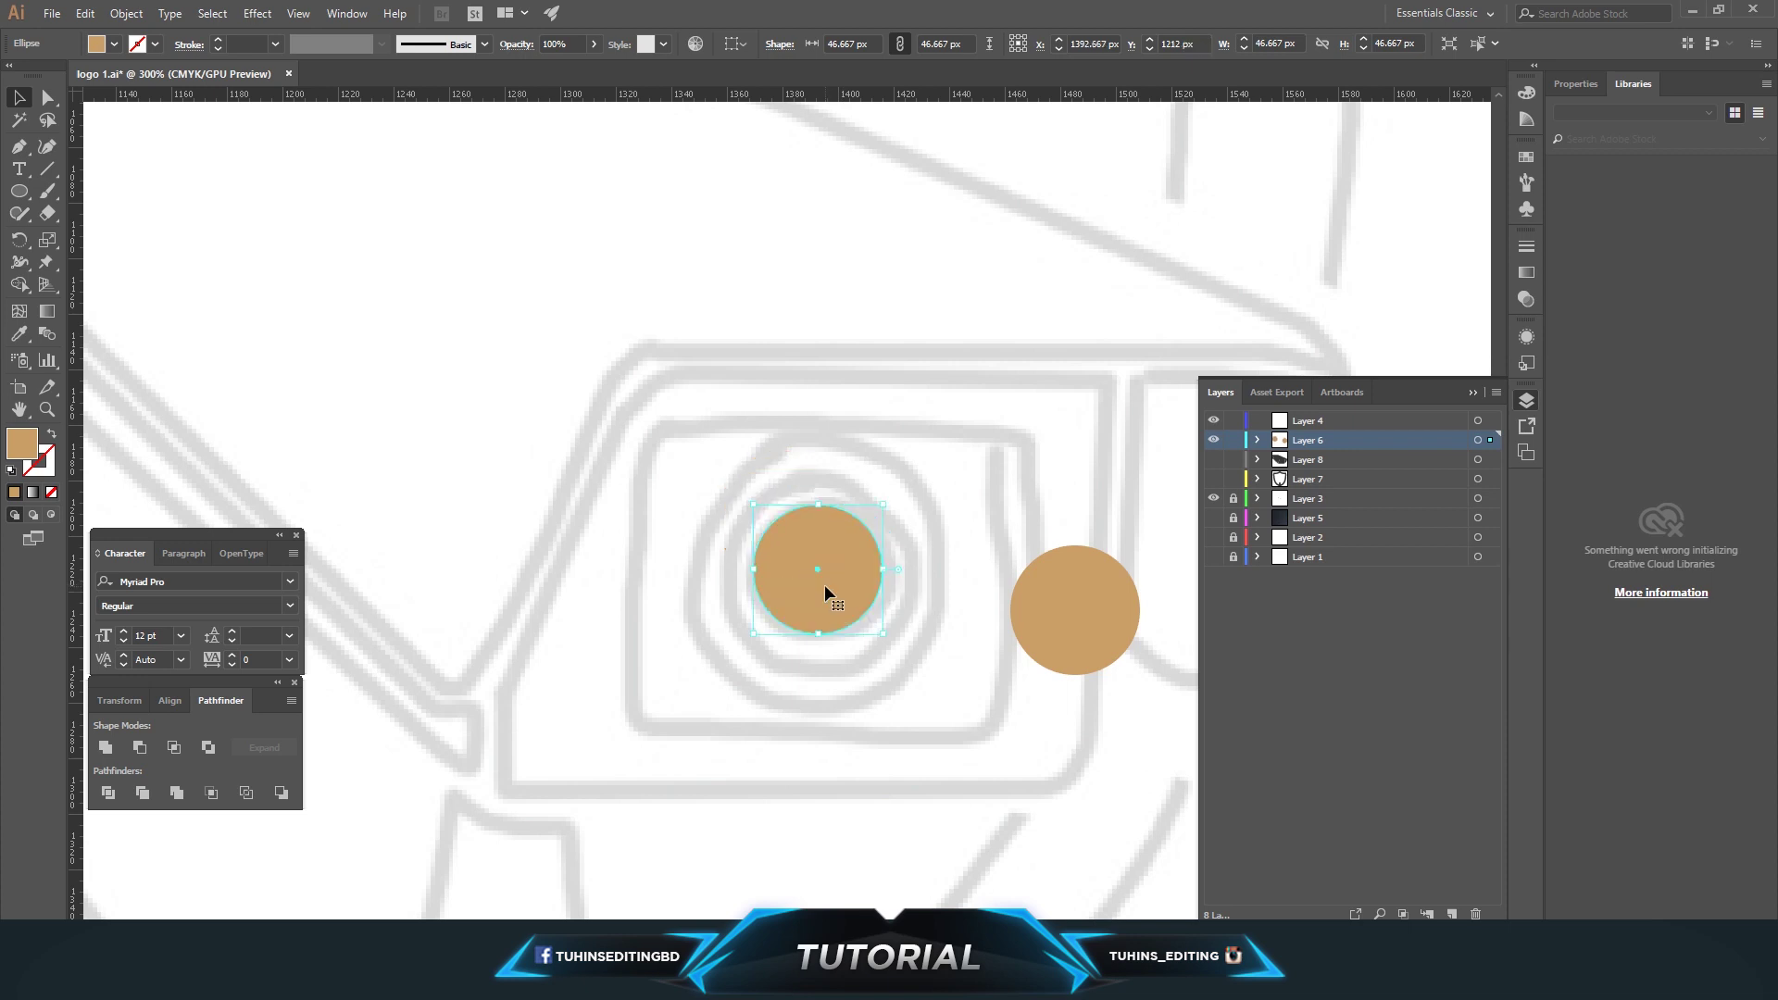
{"action": "left_click", "coordinate": [115, 44]}
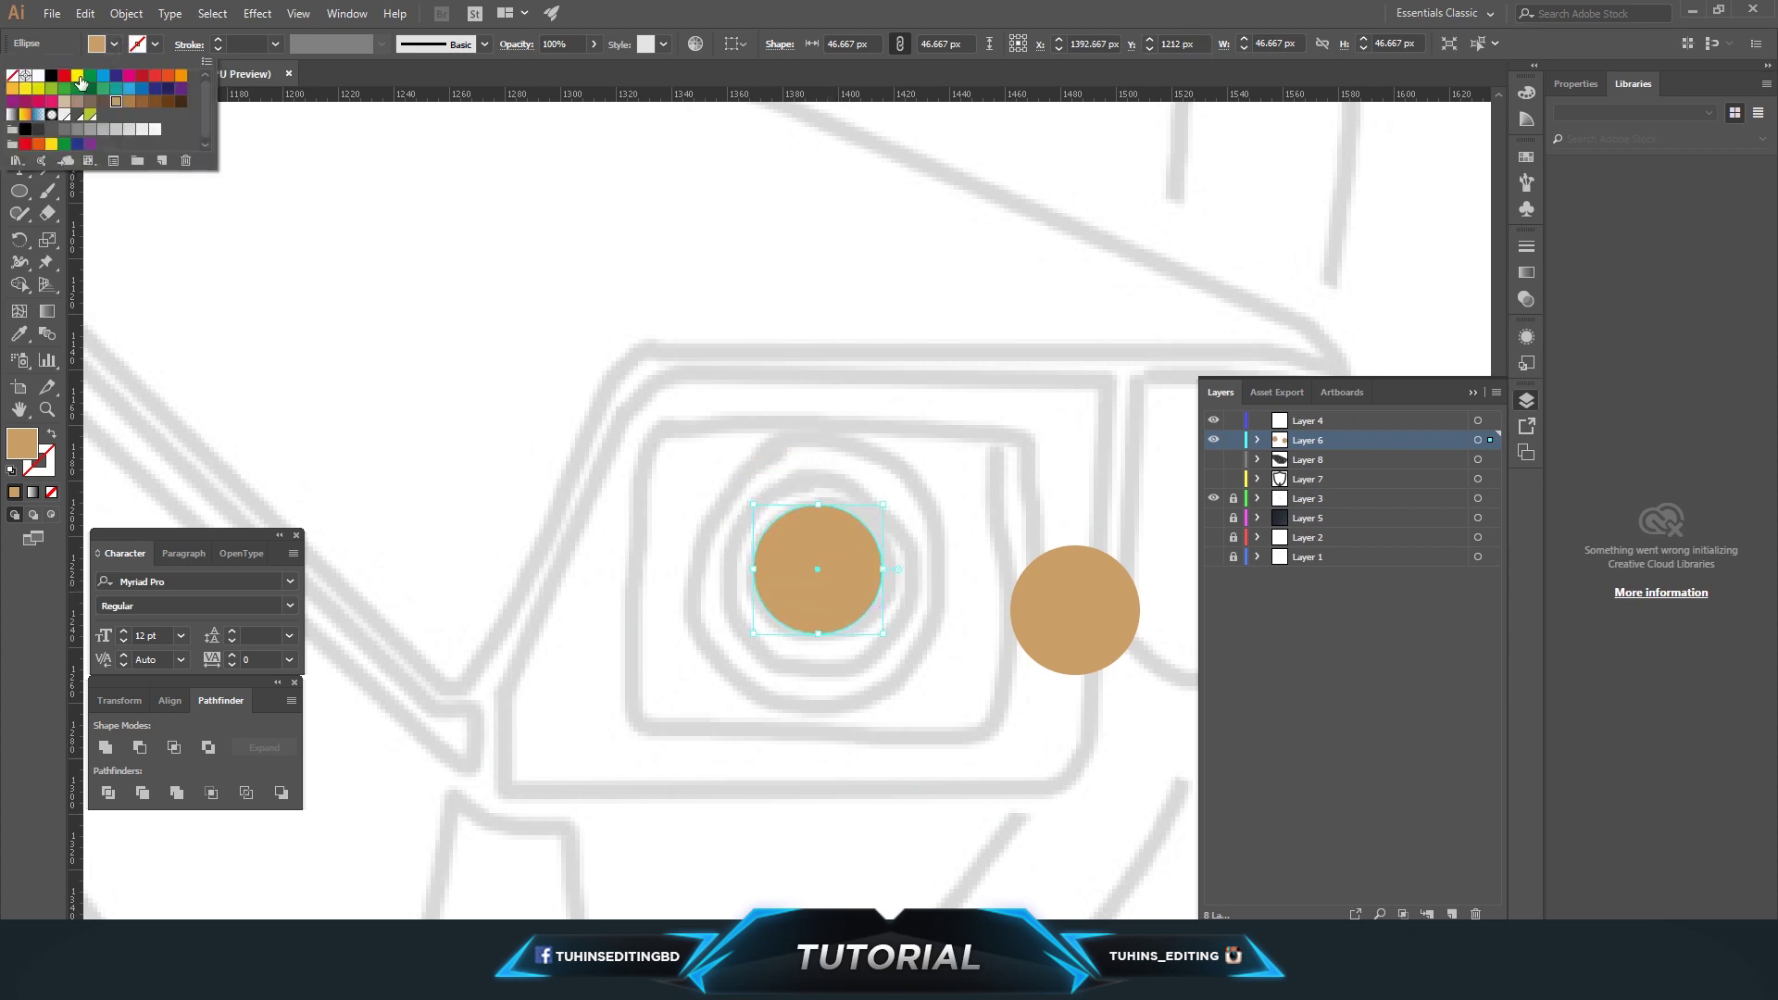
{"action": "left_click", "coordinate": [34, 132]}
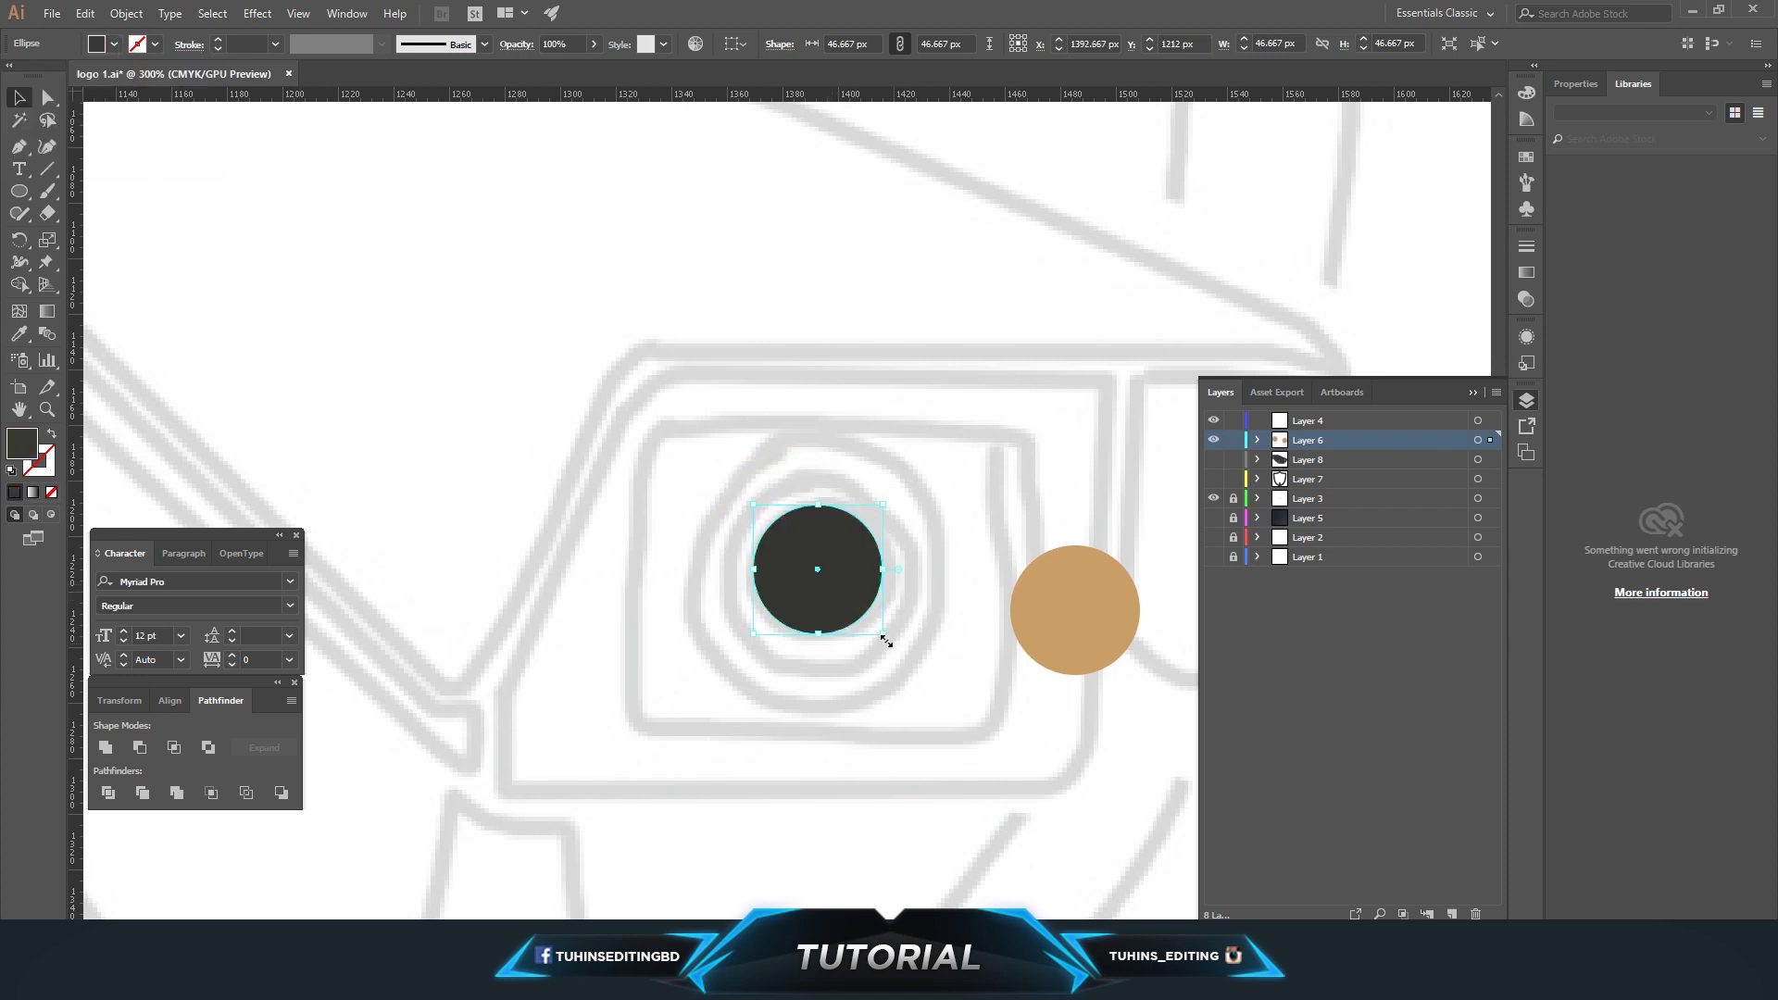
{"action": "left_click_drag", "start_coordinate": [887, 636], "coordinate": [917, 674]}
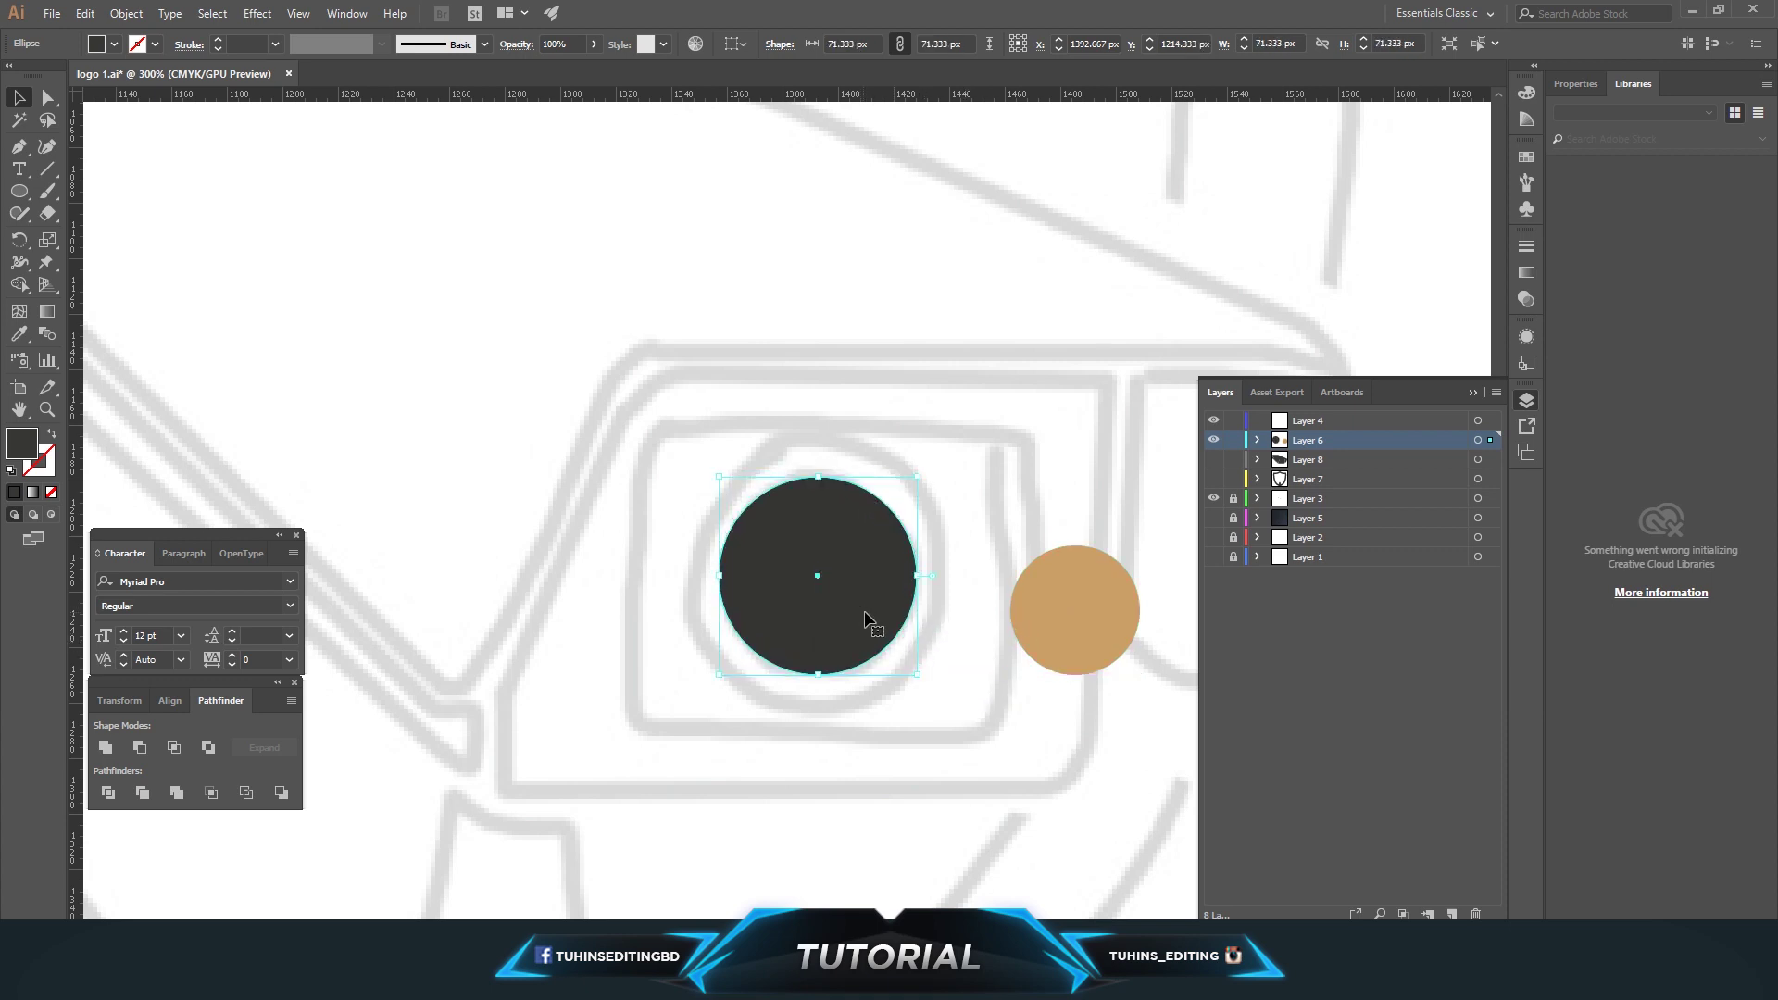
{"action": "left_click_drag", "start_coordinate": [1052, 620], "coordinate": [860, 598]}
Cut the tan centre out of the dark circle with Shape Builder, leaving a ring
{"action": "left_click", "coordinate": [860, 598], "text": "shift"}
{"action": "left_click", "coordinate": [140, 747]}
{"action": "left_click", "coordinate": [1050, 515]}
{"action": "left_click", "coordinate": [140, 747]}
{"action": "left_click", "coordinate": [1049, 515]}
{"action": "key", "text": "shift+m"}
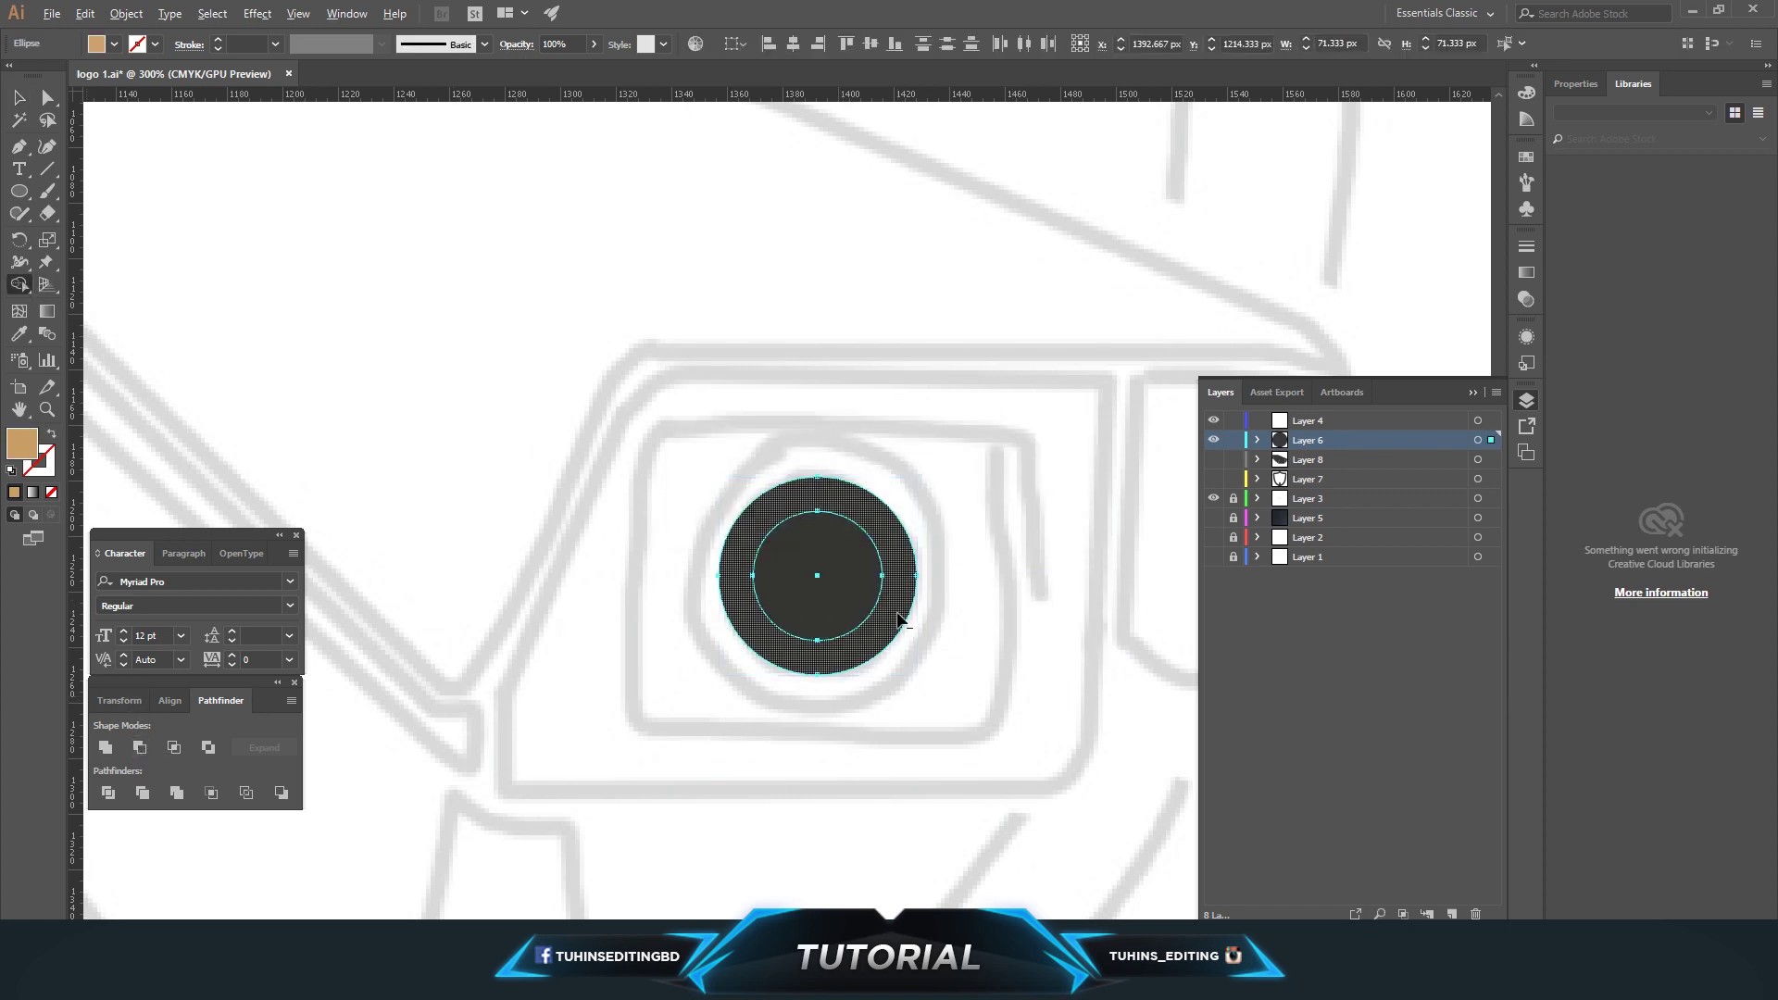
{"action": "left_click", "coordinate": [867, 616], "text": "alt"}
Add a larger concentric copy of the ring and resize both rings to about 96 px
{"action": "left_click", "coordinate": [18, 98]}
{"action": "left_click", "coordinate": [937, 674]}
{"action": "left_click_drag", "start_coordinate": [868, 651], "coordinate": [874, 642]}
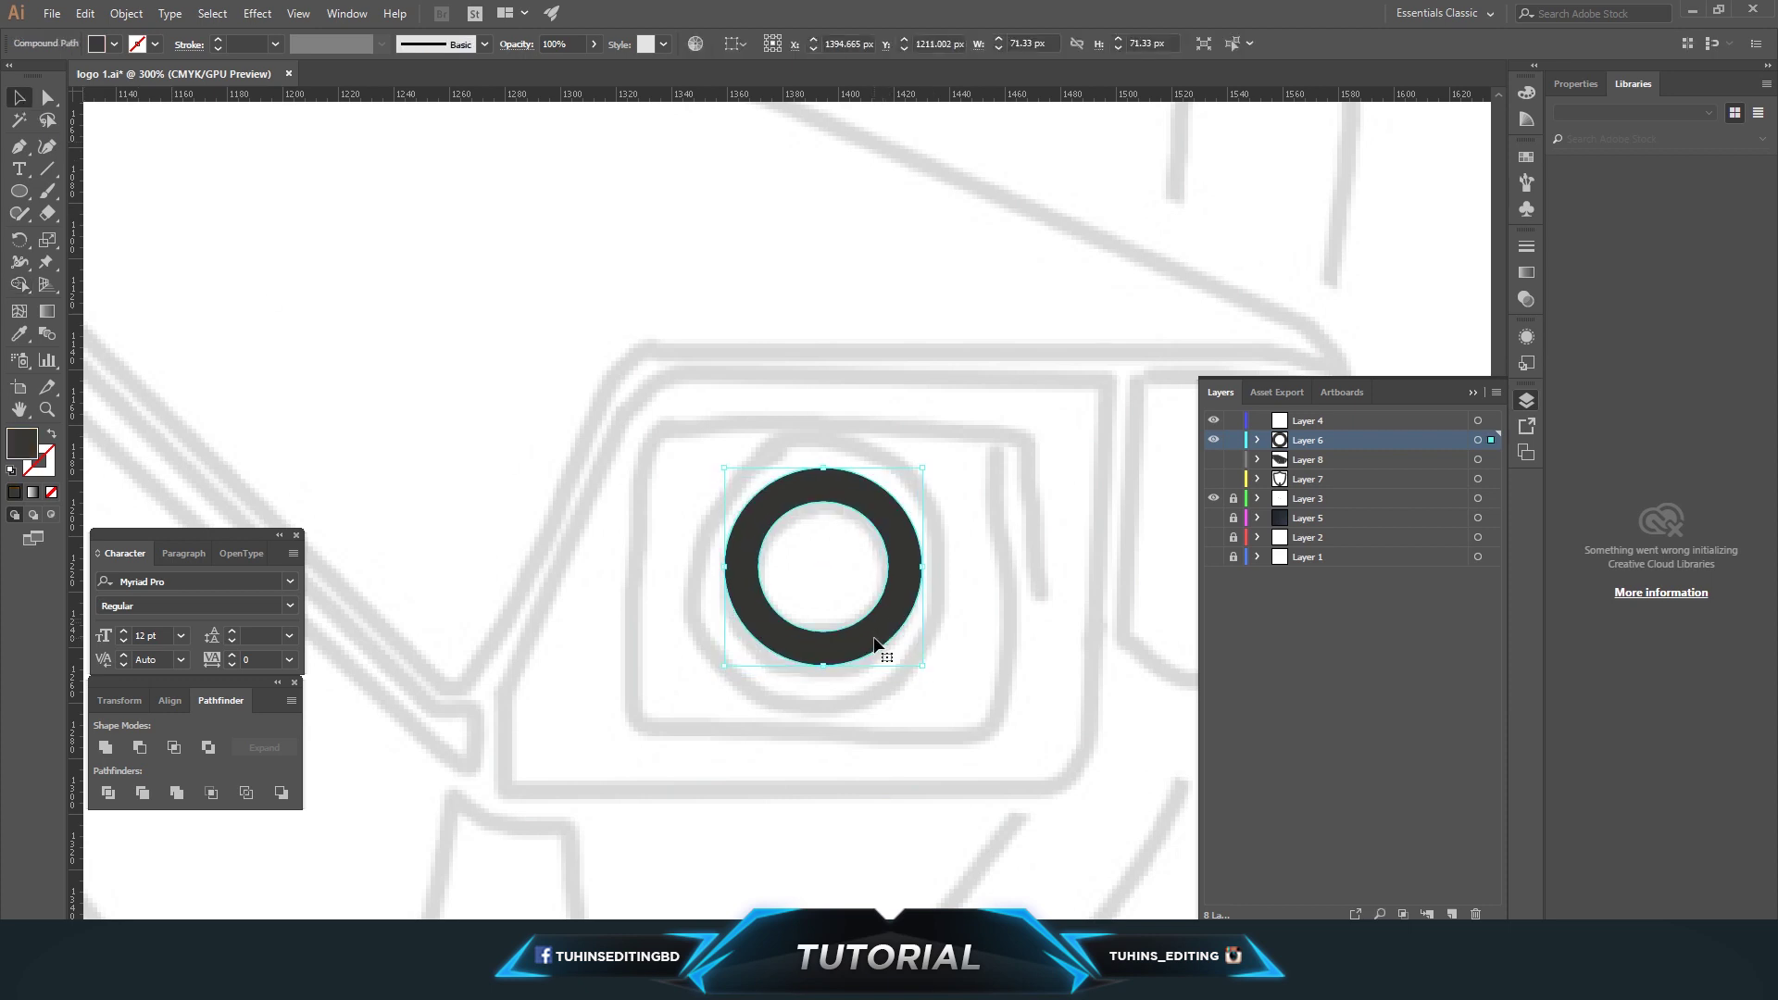
{"action": "key", "text": "Down"}
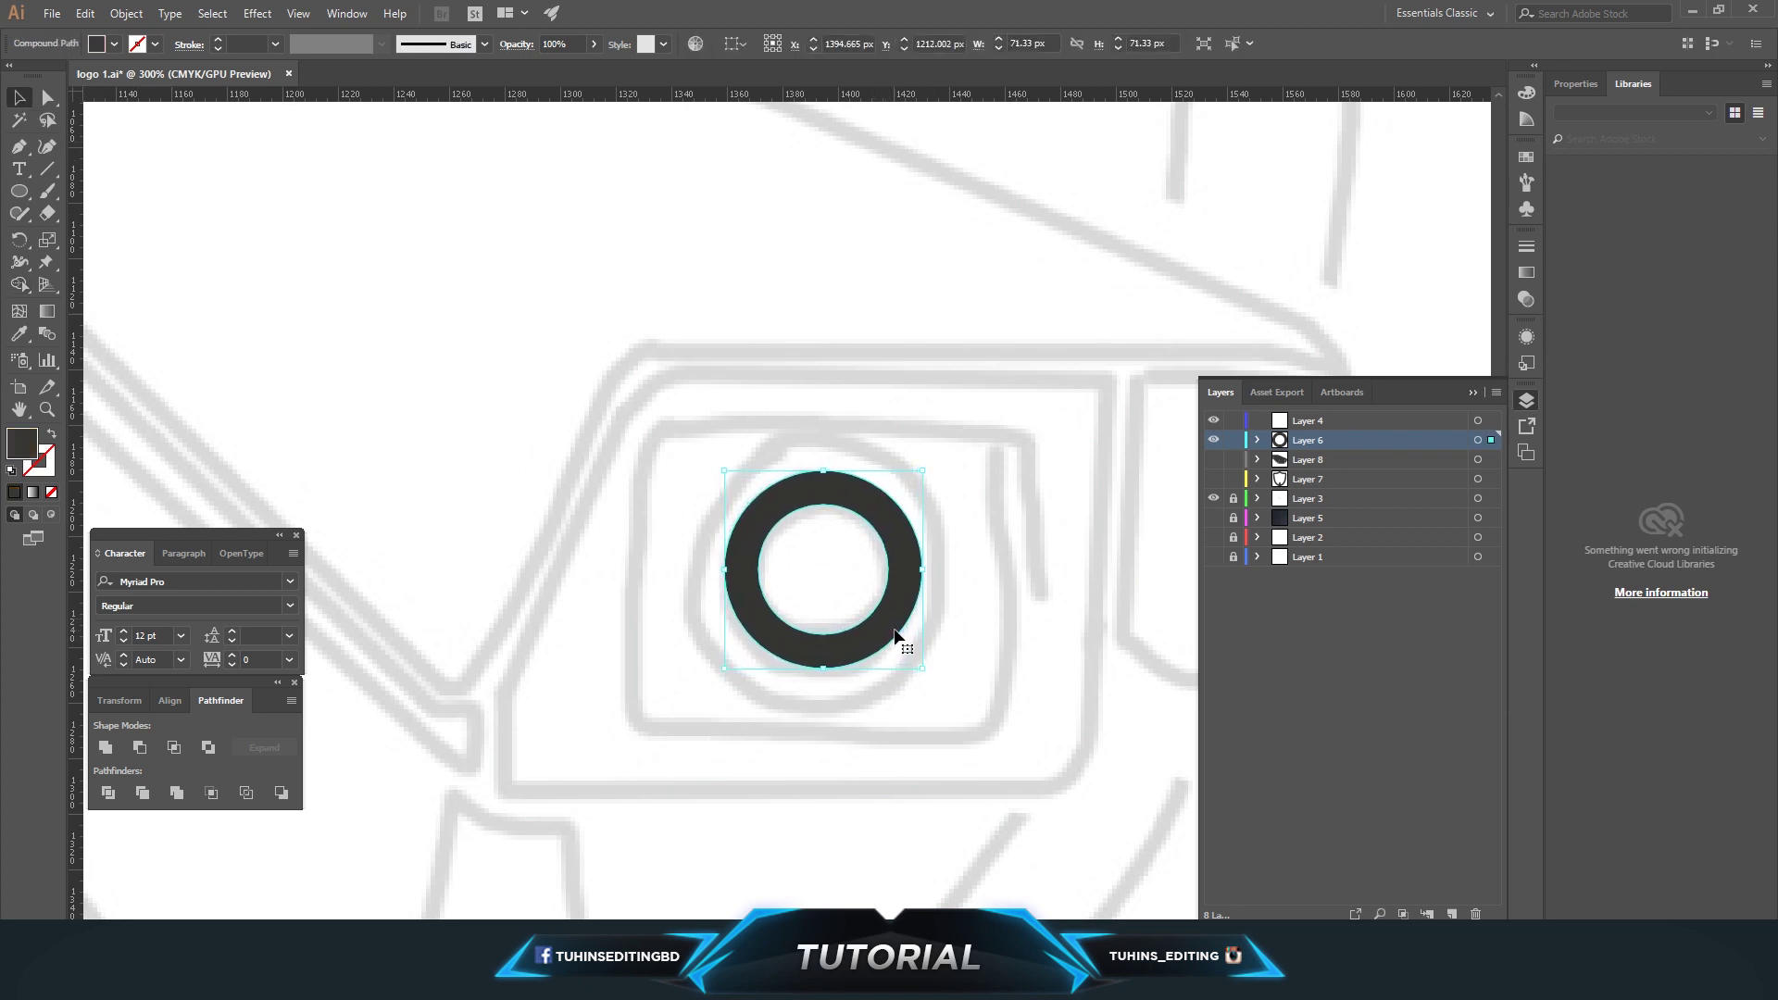
{"action": "left_click_drag", "start_coordinate": [897, 637], "coordinate": [1021, 776]}
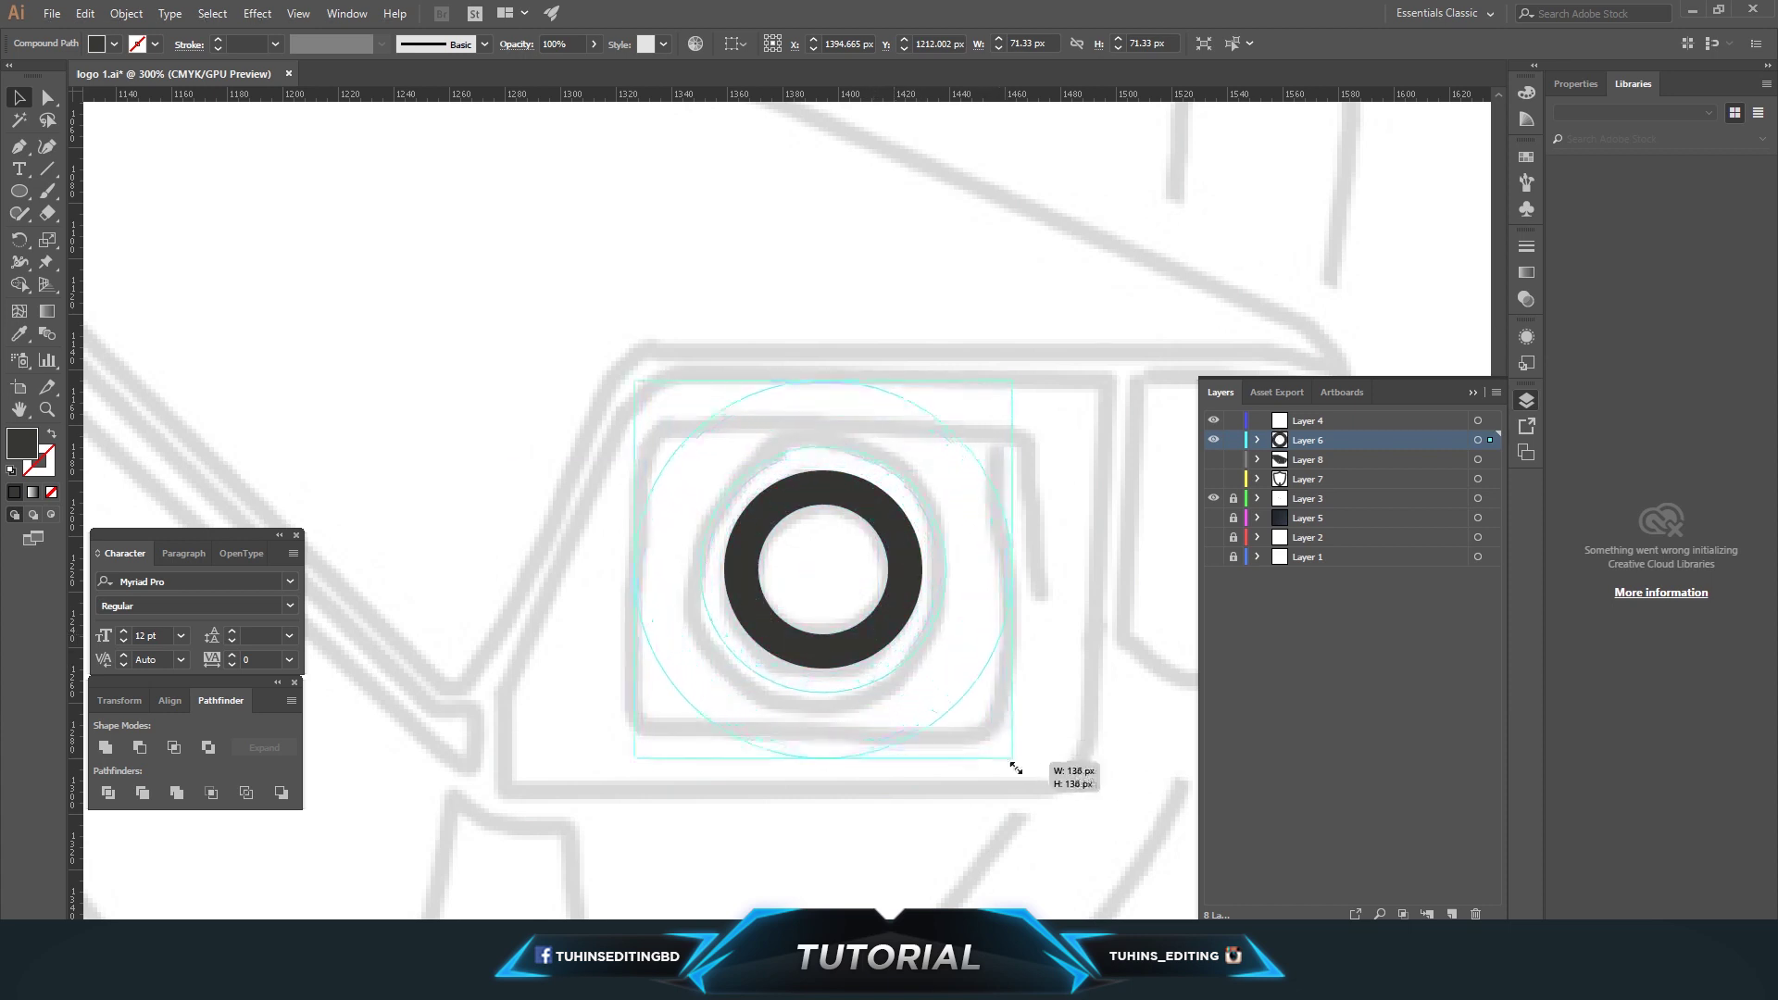
{"action": "left_click_drag", "start_coordinate": [1022, 775], "coordinate": [1028, 776]}
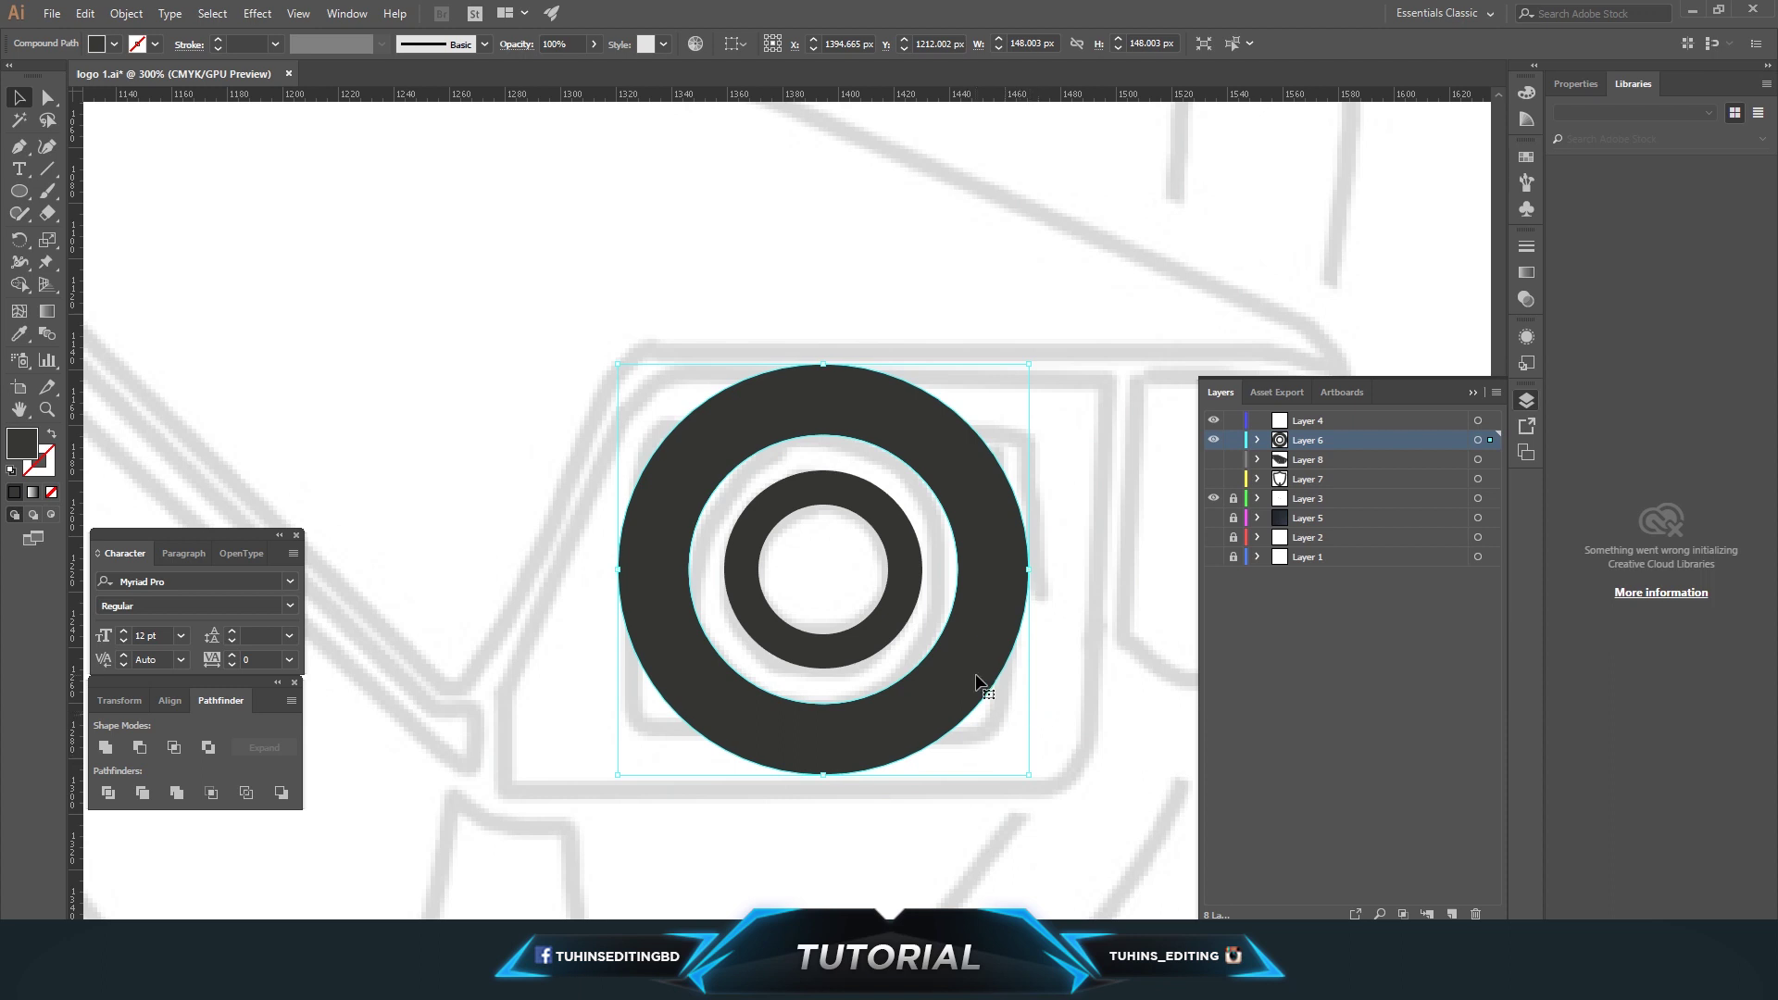
{"action": "left_click_drag", "start_coordinate": [1037, 777], "coordinate": [1007, 743]}
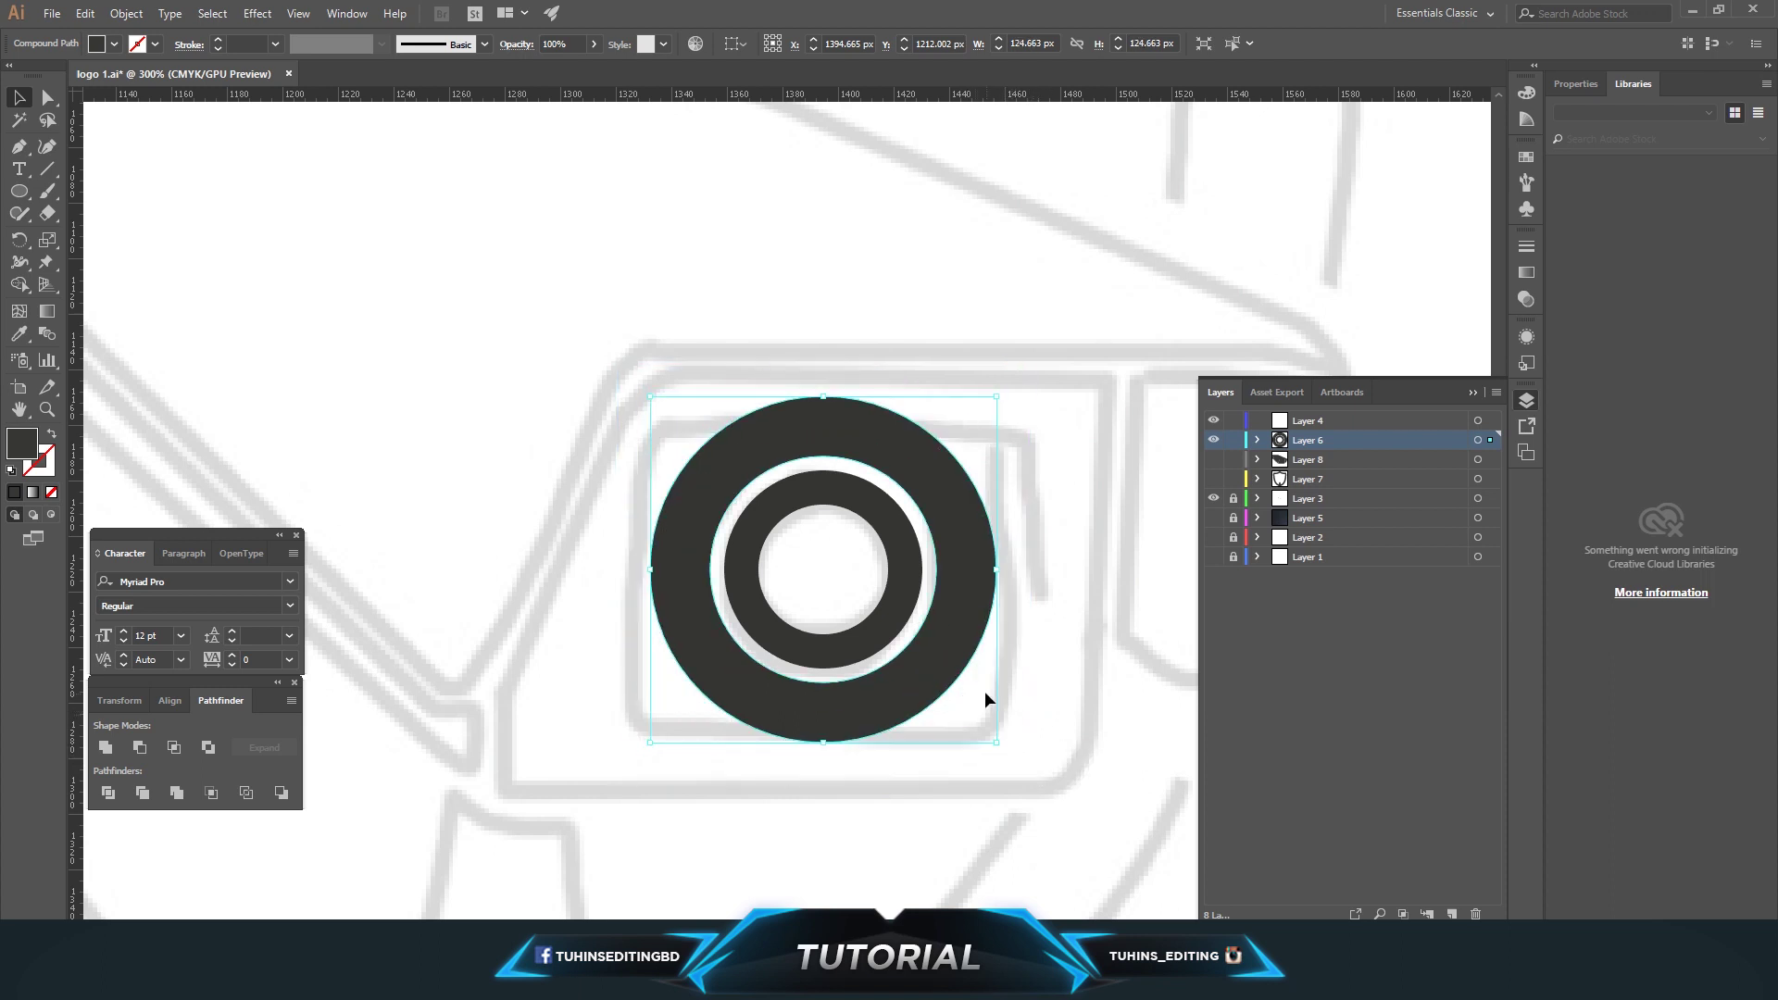
{"action": "key", "text": "ctrl+a"}
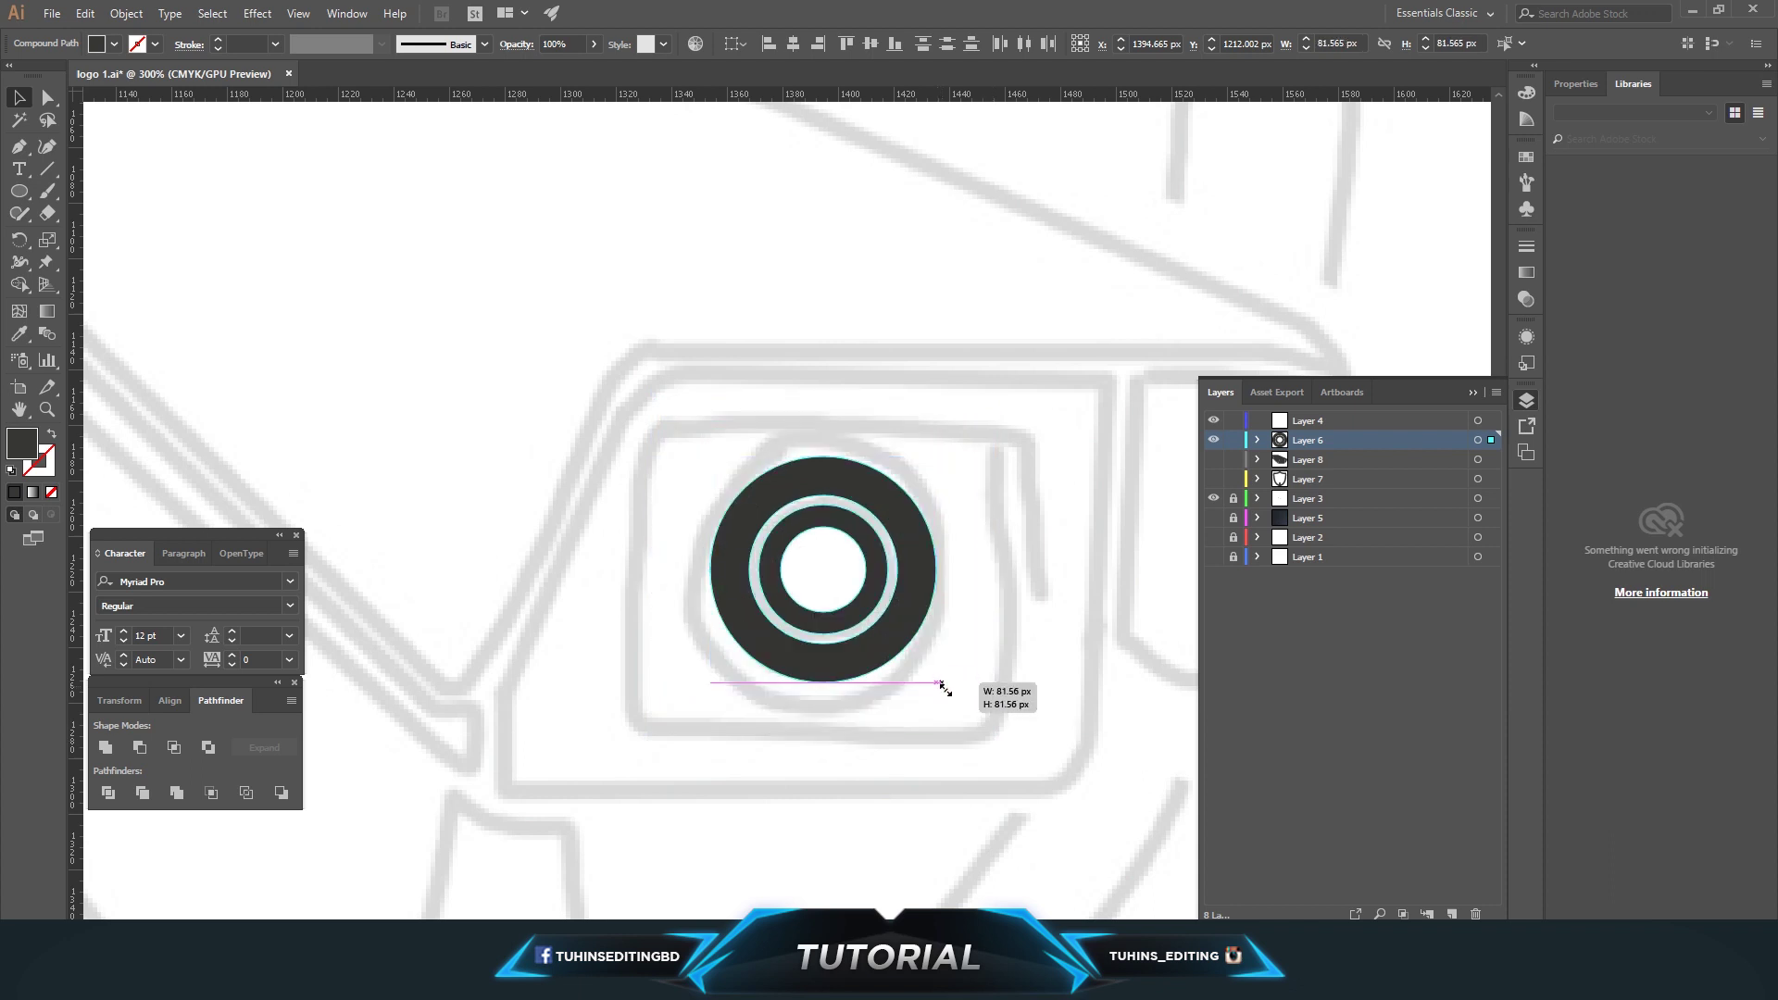
{"action": "left_click_drag", "start_coordinate": [994, 743], "coordinate": [957, 711]}
{"action": "left_click_drag", "start_coordinate": [917, 653], "coordinate": [925, 651]}
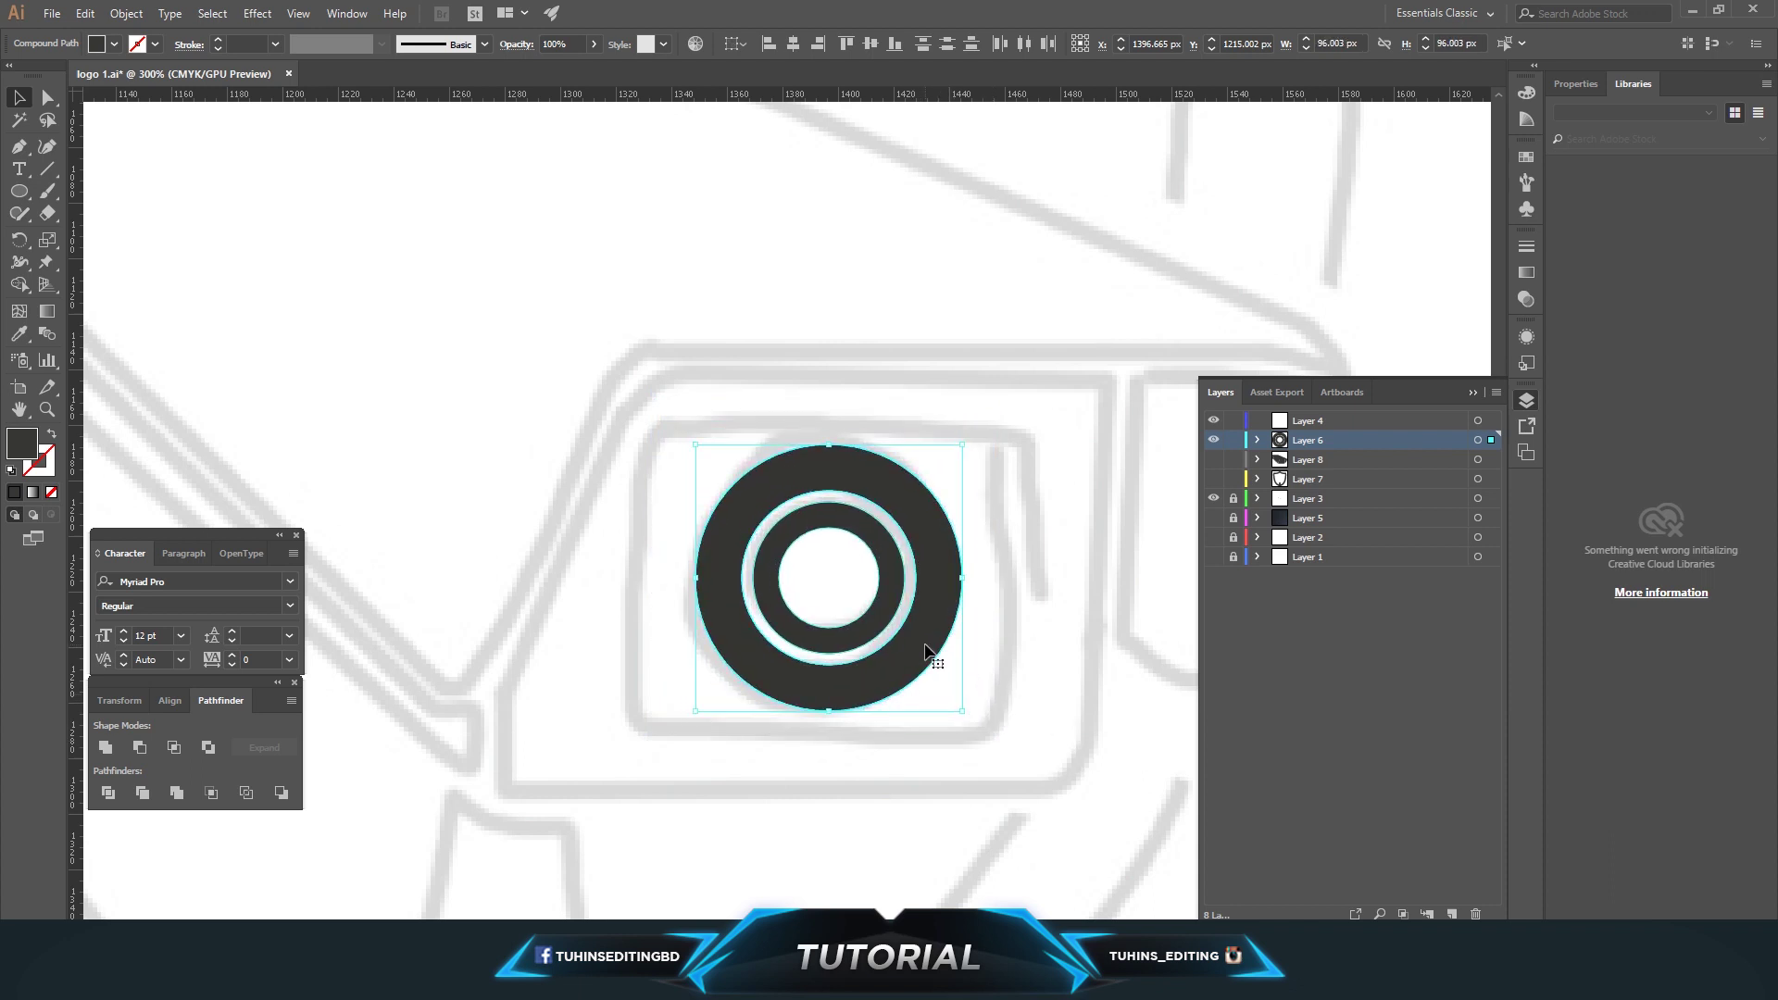
{"action": "left_click", "coordinate": [1036, 648]}
Show the dark camera body on Layer 8 and make it translucent
{"action": "left_click", "coordinate": [1213, 460]}
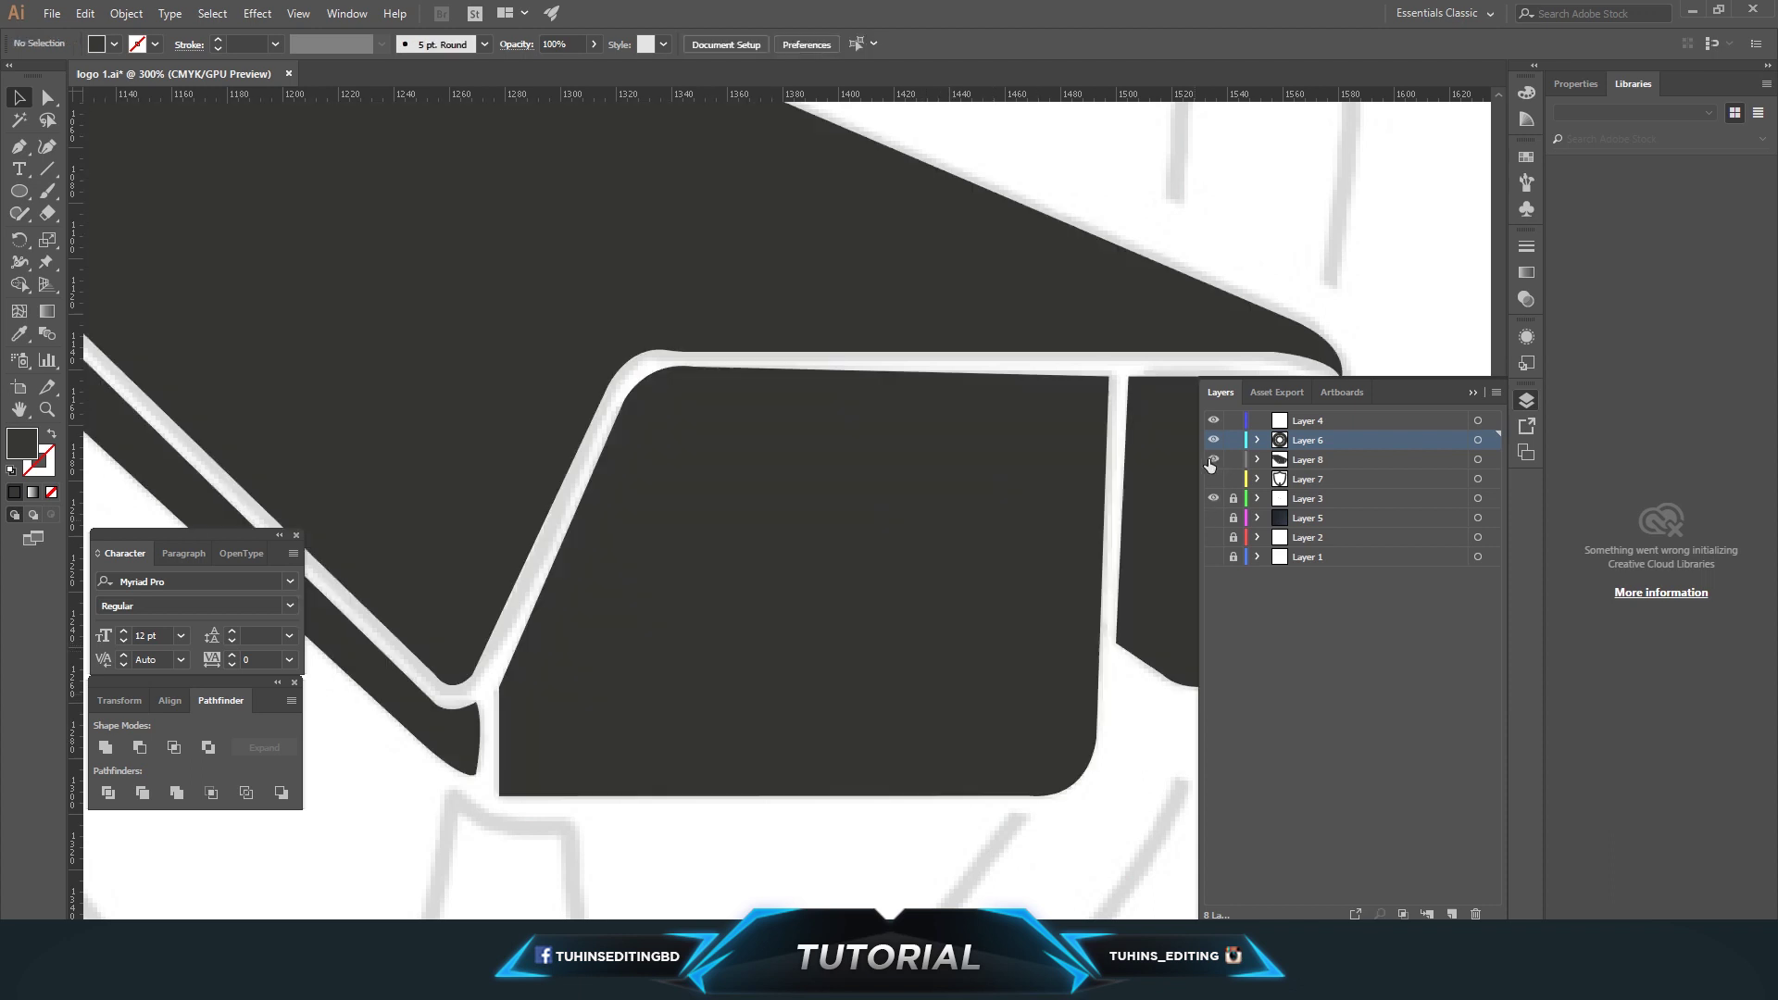
{"action": "left_click", "coordinate": [1213, 459]}
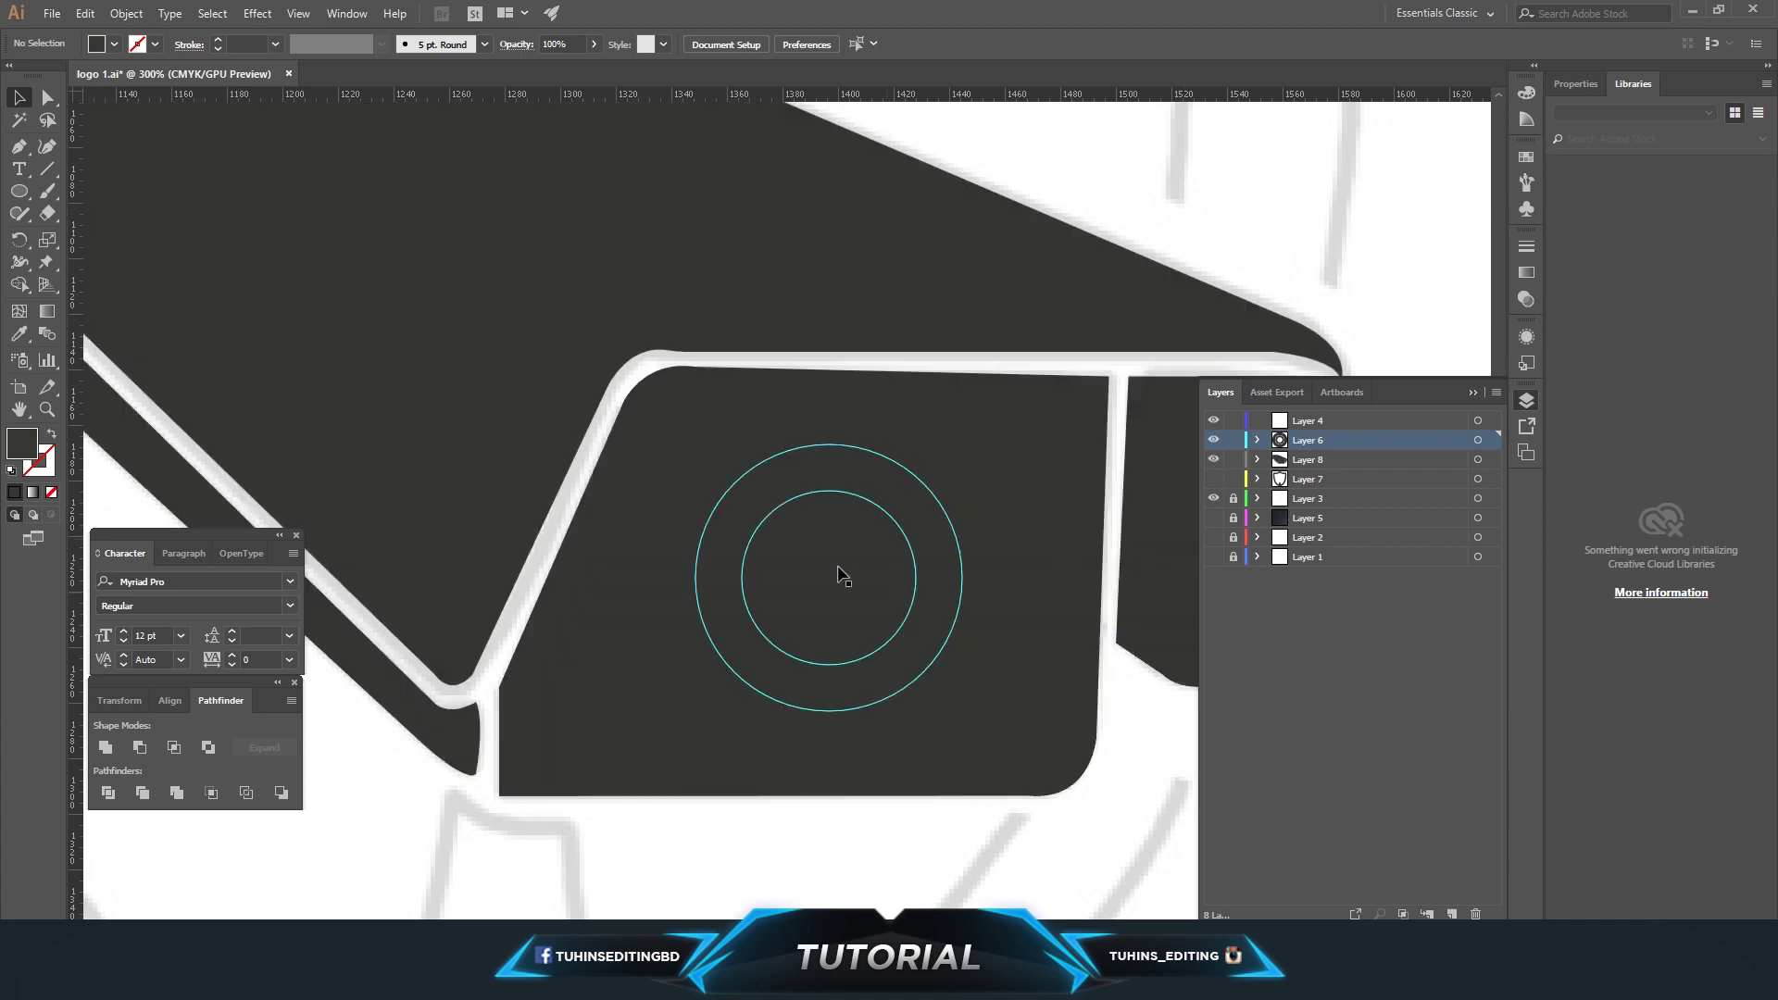
{"action": "left_click", "coordinate": [846, 497]}
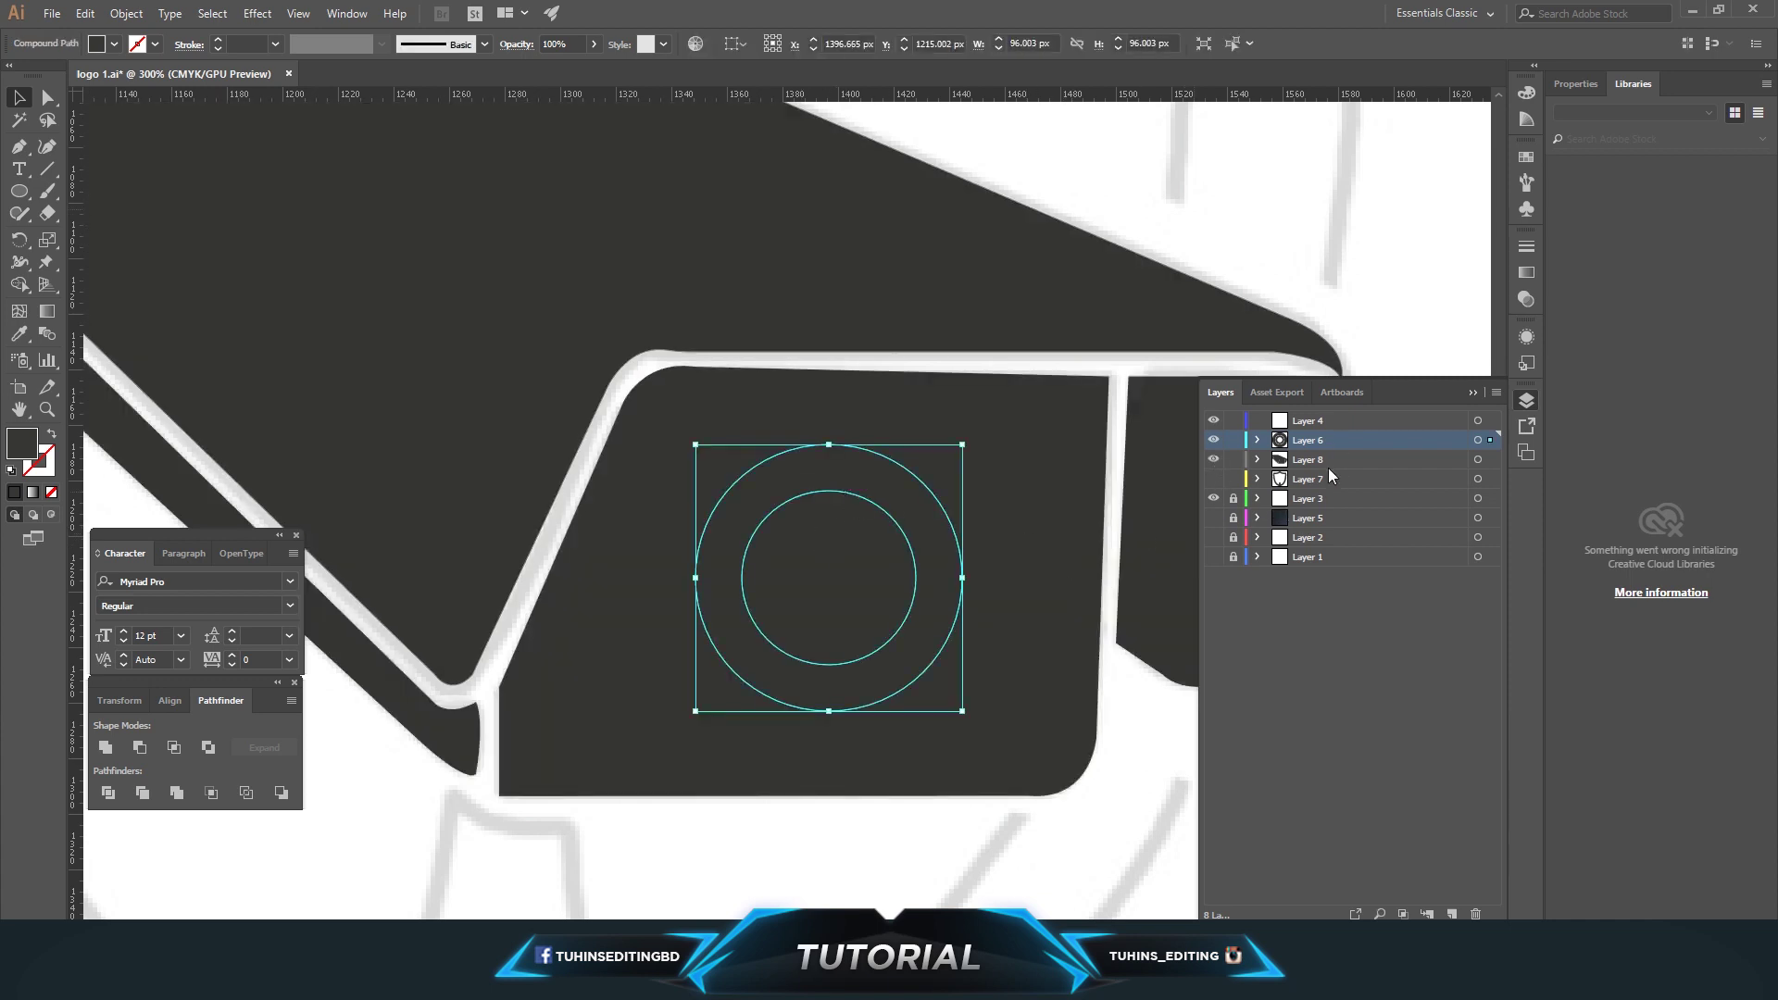
{"action": "left_click", "coordinate": [1053, 528]}
{"action": "left_click", "coordinate": [593, 43]}
{"action": "left_click_drag", "start_coordinate": [593, 66], "coordinate": [547, 67]}
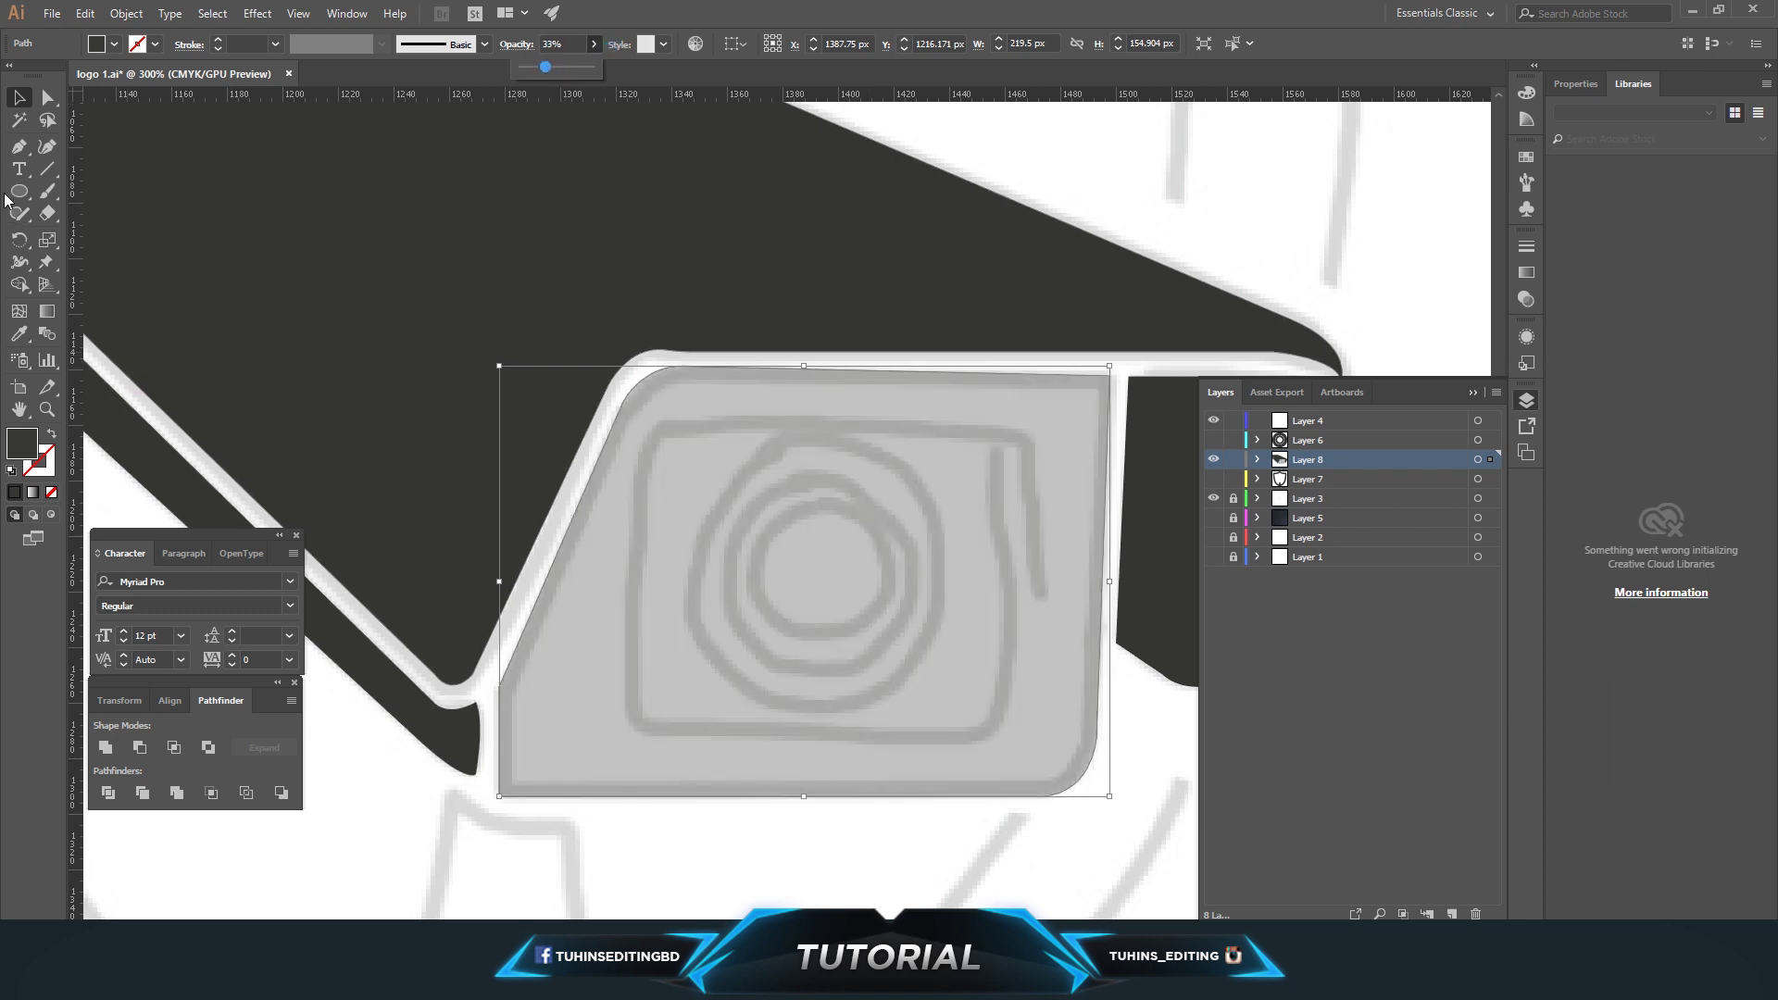
Draw a rounded rectangle over the lens window with 18.67 px corners
{"action": "left_click_drag", "start_coordinate": [8, 199], "coordinate": [93, 215]}
{"action": "left_click_drag", "start_coordinate": [646, 438], "coordinate": [1030, 733]}
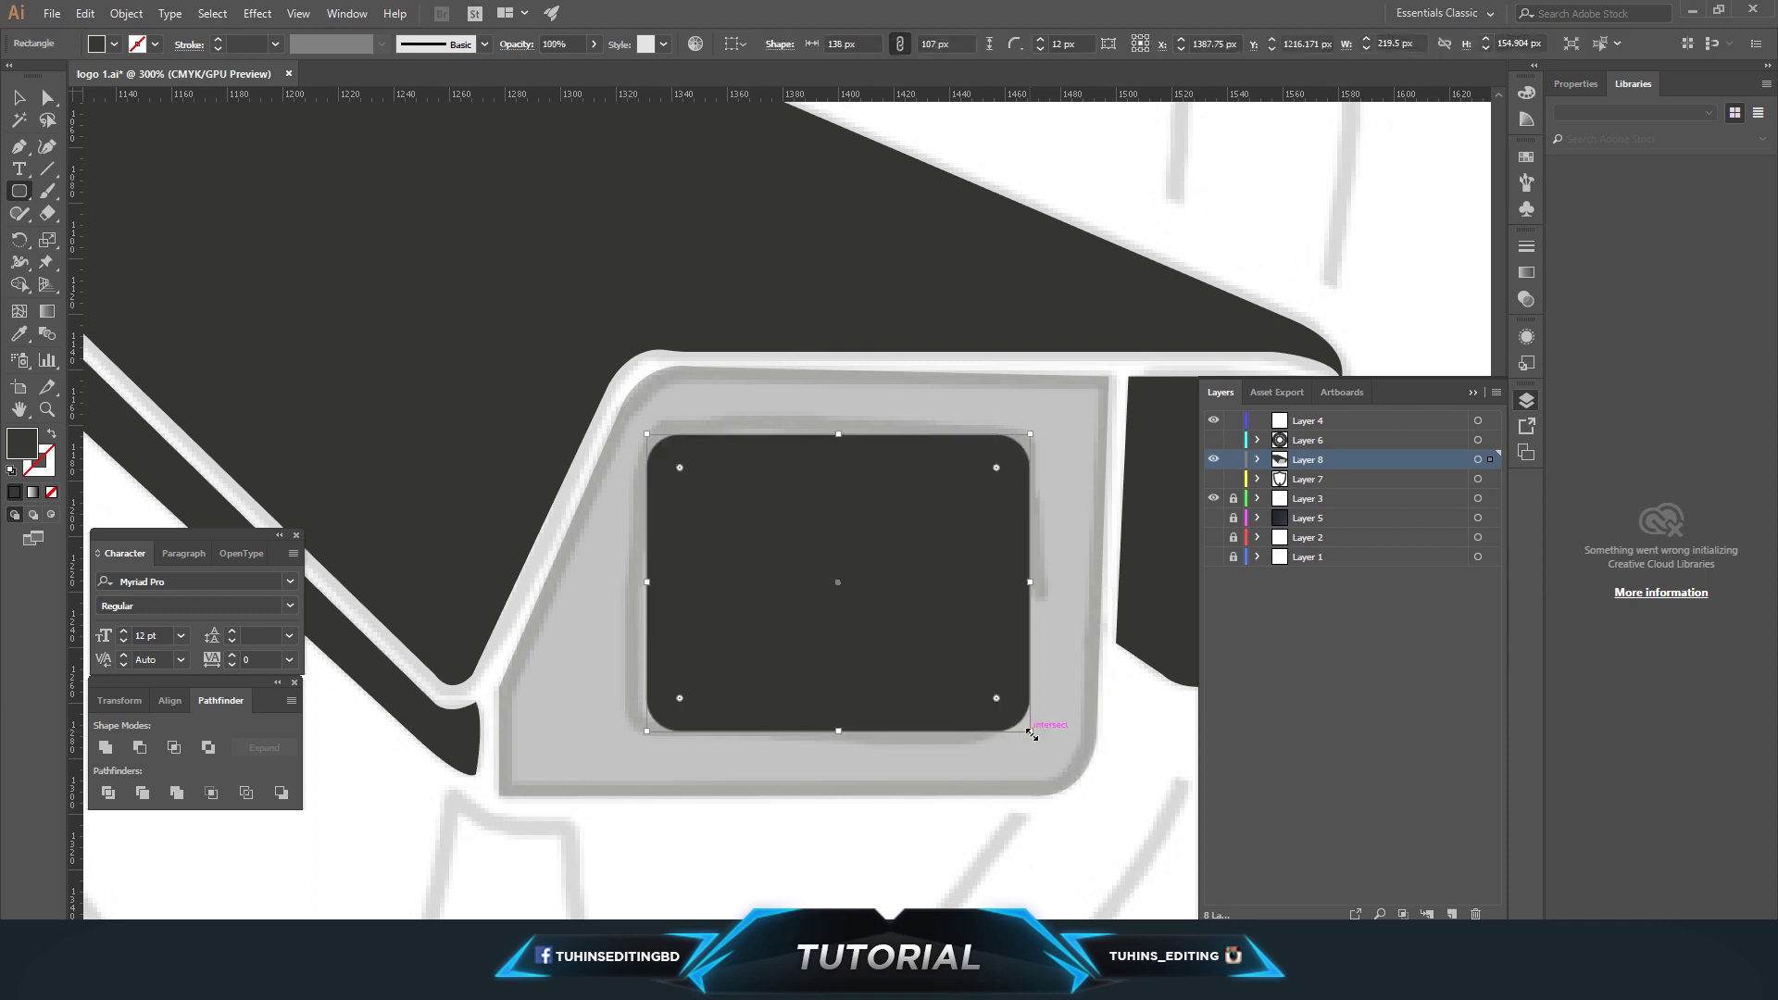
{"action": "left_click", "coordinate": [39, 99]}
{"action": "left_click_drag", "start_coordinate": [680, 468], "coordinate": [699, 486]}
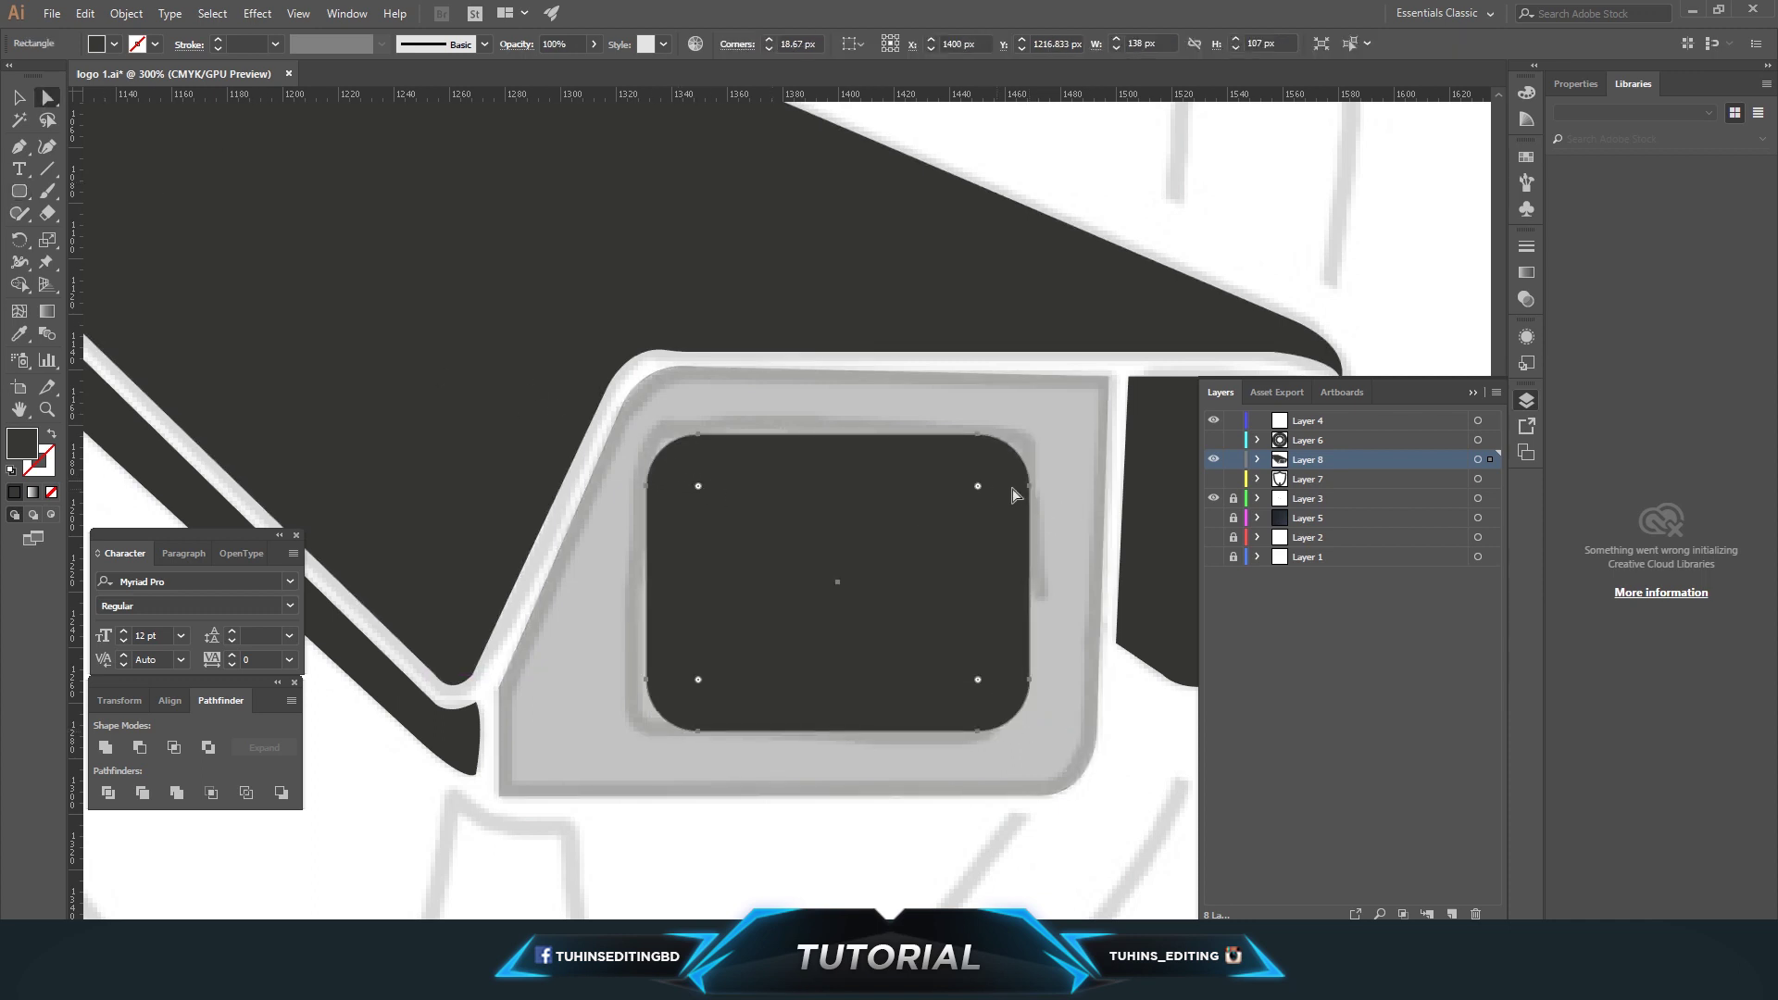
{"action": "left_click_drag", "start_coordinate": [1014, 494], "coordinate": [999, 499]}
{"action": "left_click", "coordinate": [19, 98]}
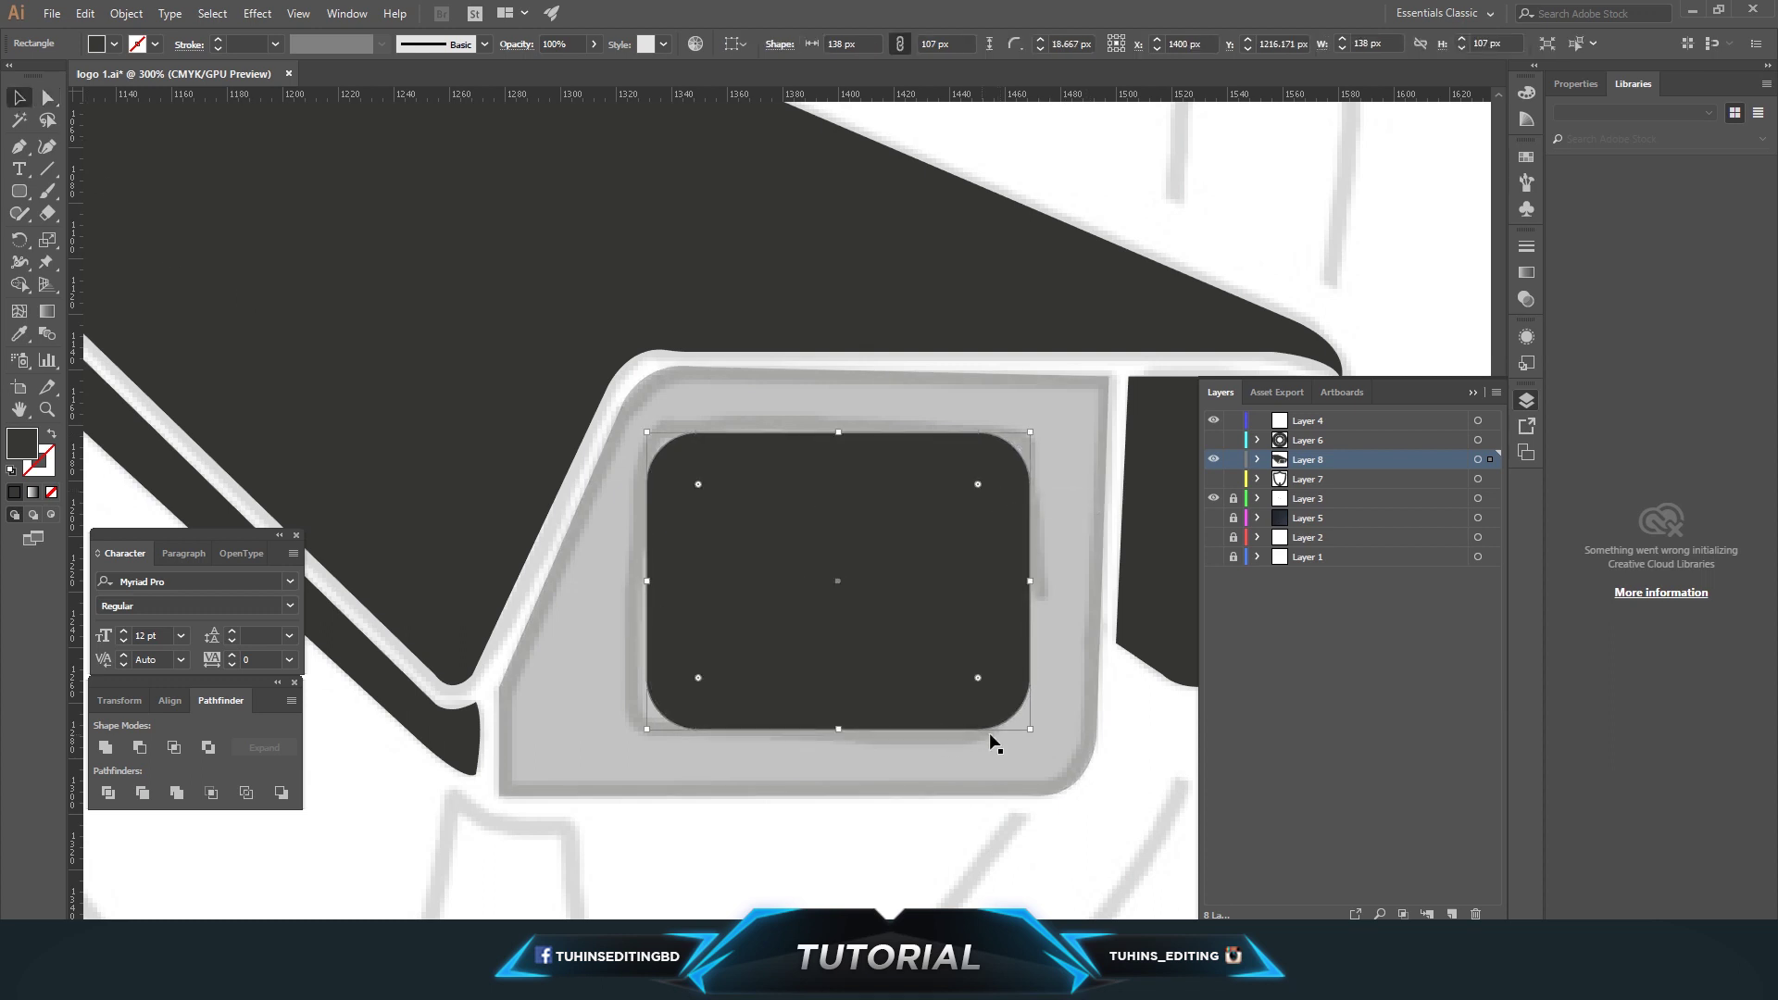
{"action": "mouse_move", "coordinate": [1030, 731]}
{"action": "left_mouse_down"}
{"action": "mouse_move", "coordinate": [1059, 743]}
{"action": "mouse_move", "coordinate": [998, 693]}
{"action": "mouse_move", "coordinate": [1028, 732]}
{"action": "left_mouse_up"}
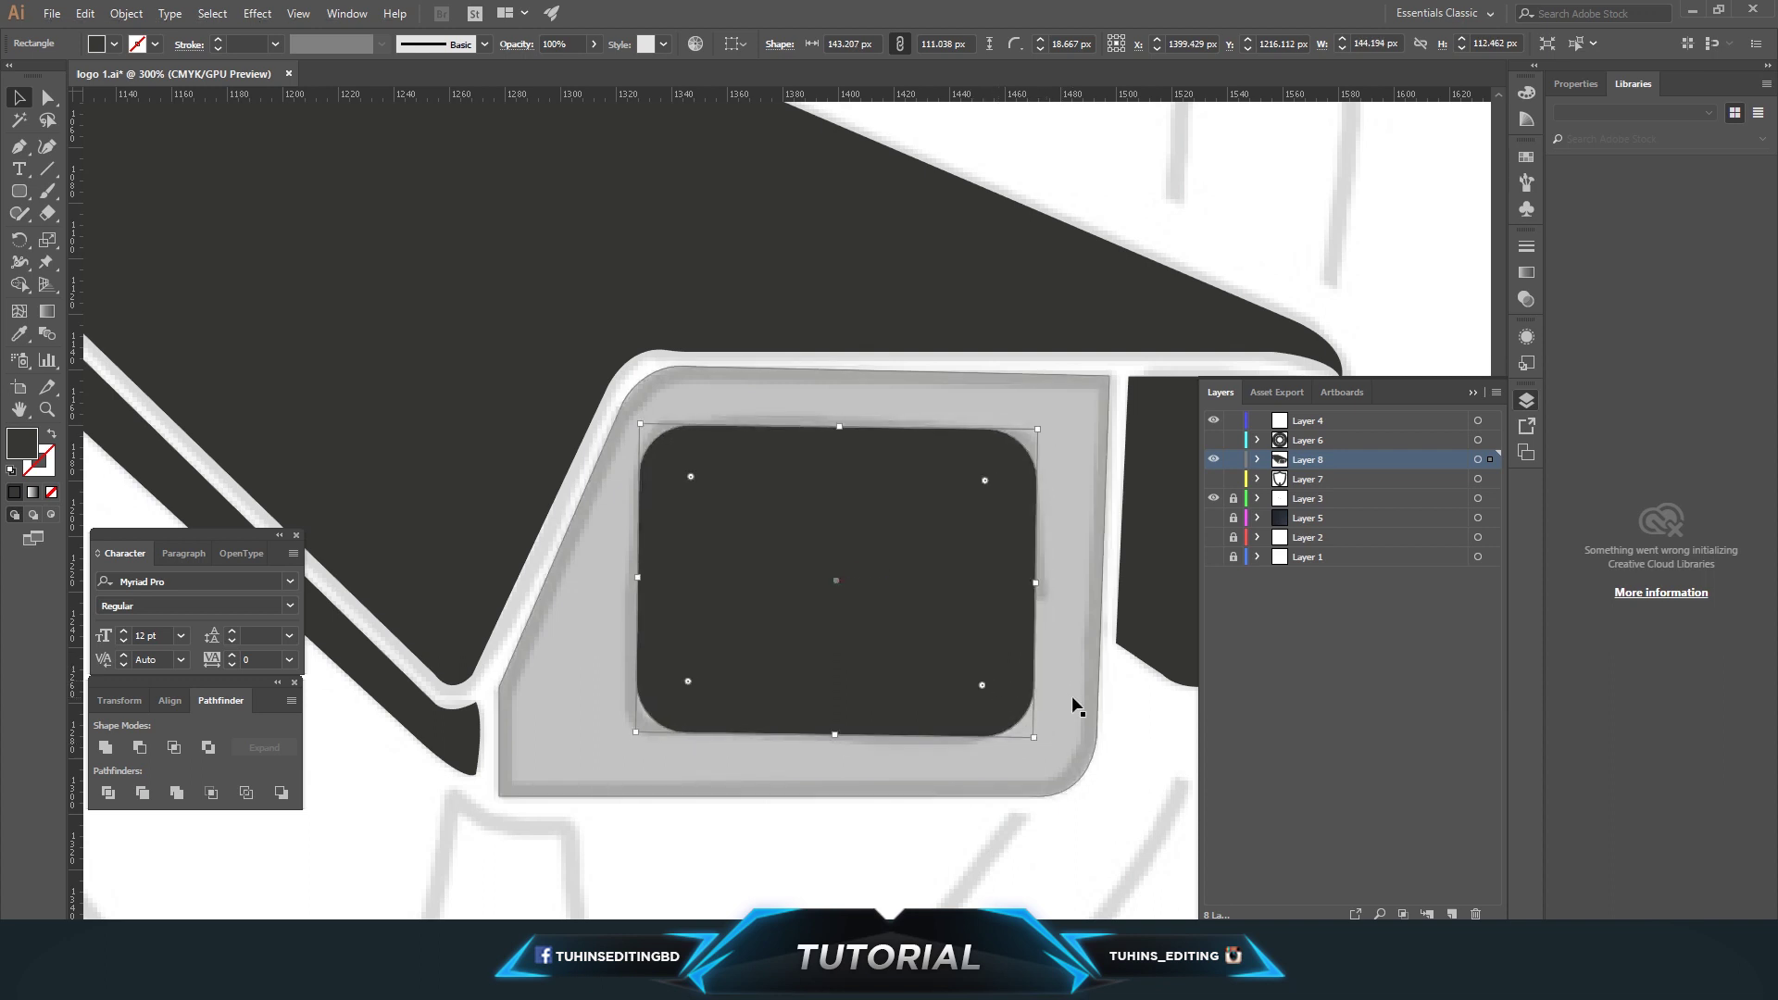
Subtract the rounded rectangle from the camera body and restore full opacity
{"action": "left_click", "coordinate": [1066, 708]}
{"action": "left_click", "coordinate": [150, 749]}
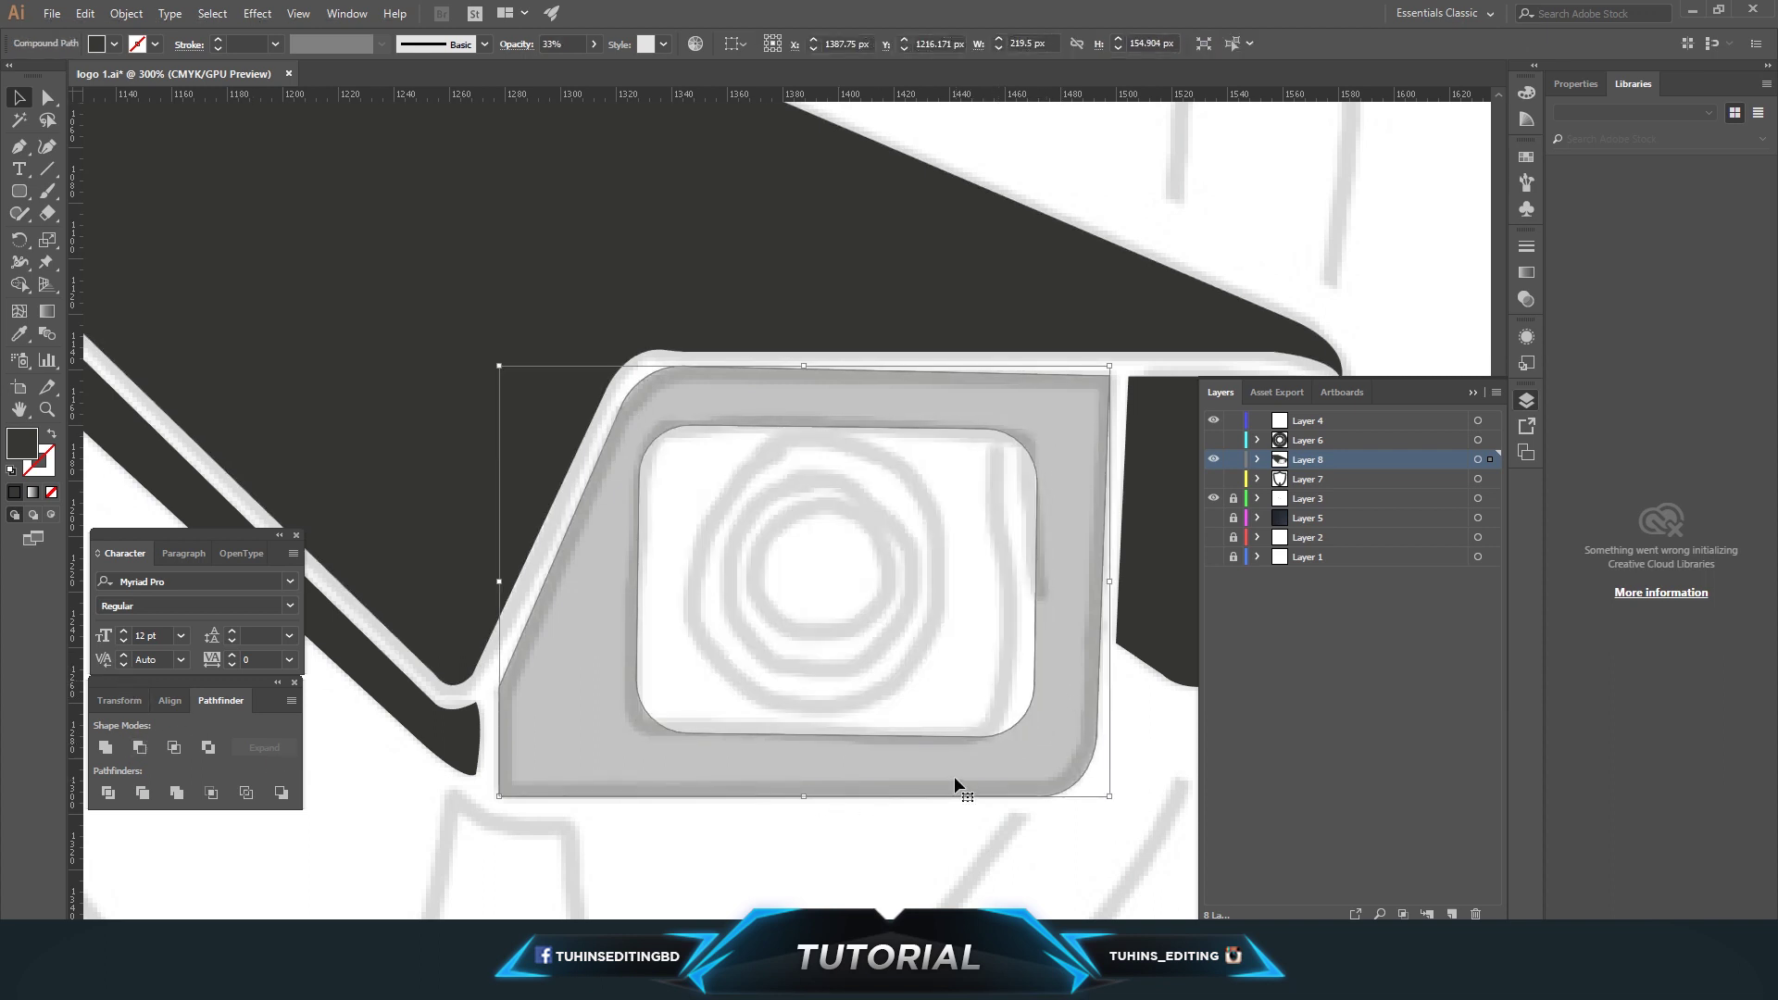
{"action": "left_click", "coordinate": [586, 67]}
{"action": "left_click", "coordinate": [836, 435]}
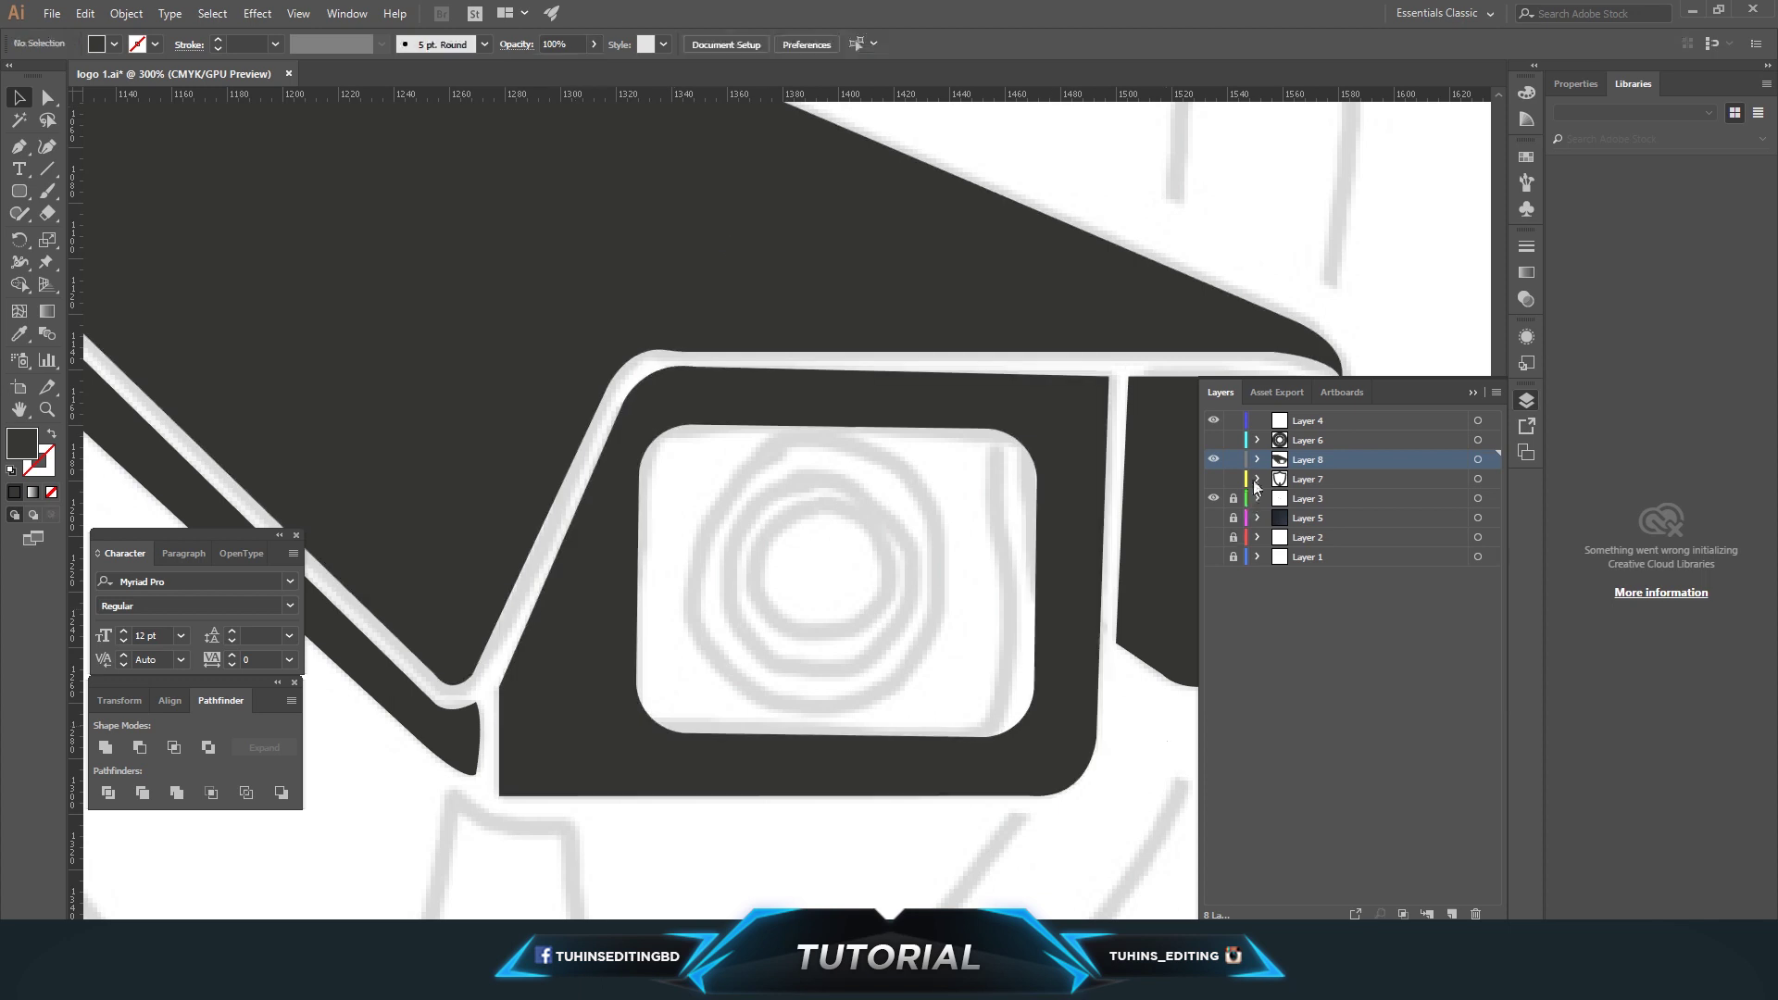
Show Layer 6 and enlarge and nudge the lens rings to fit the window
{"action": "left_click", "coordinate": [1214, 440]}
{"action": "scroll", "coordinate": [969, 660], "scroll_direction": "down", "scroll_amount": 3}
{"action": "scroll", "coordinate": [969, 659], "scroll_direction": "down", "scroll_amount": 2}
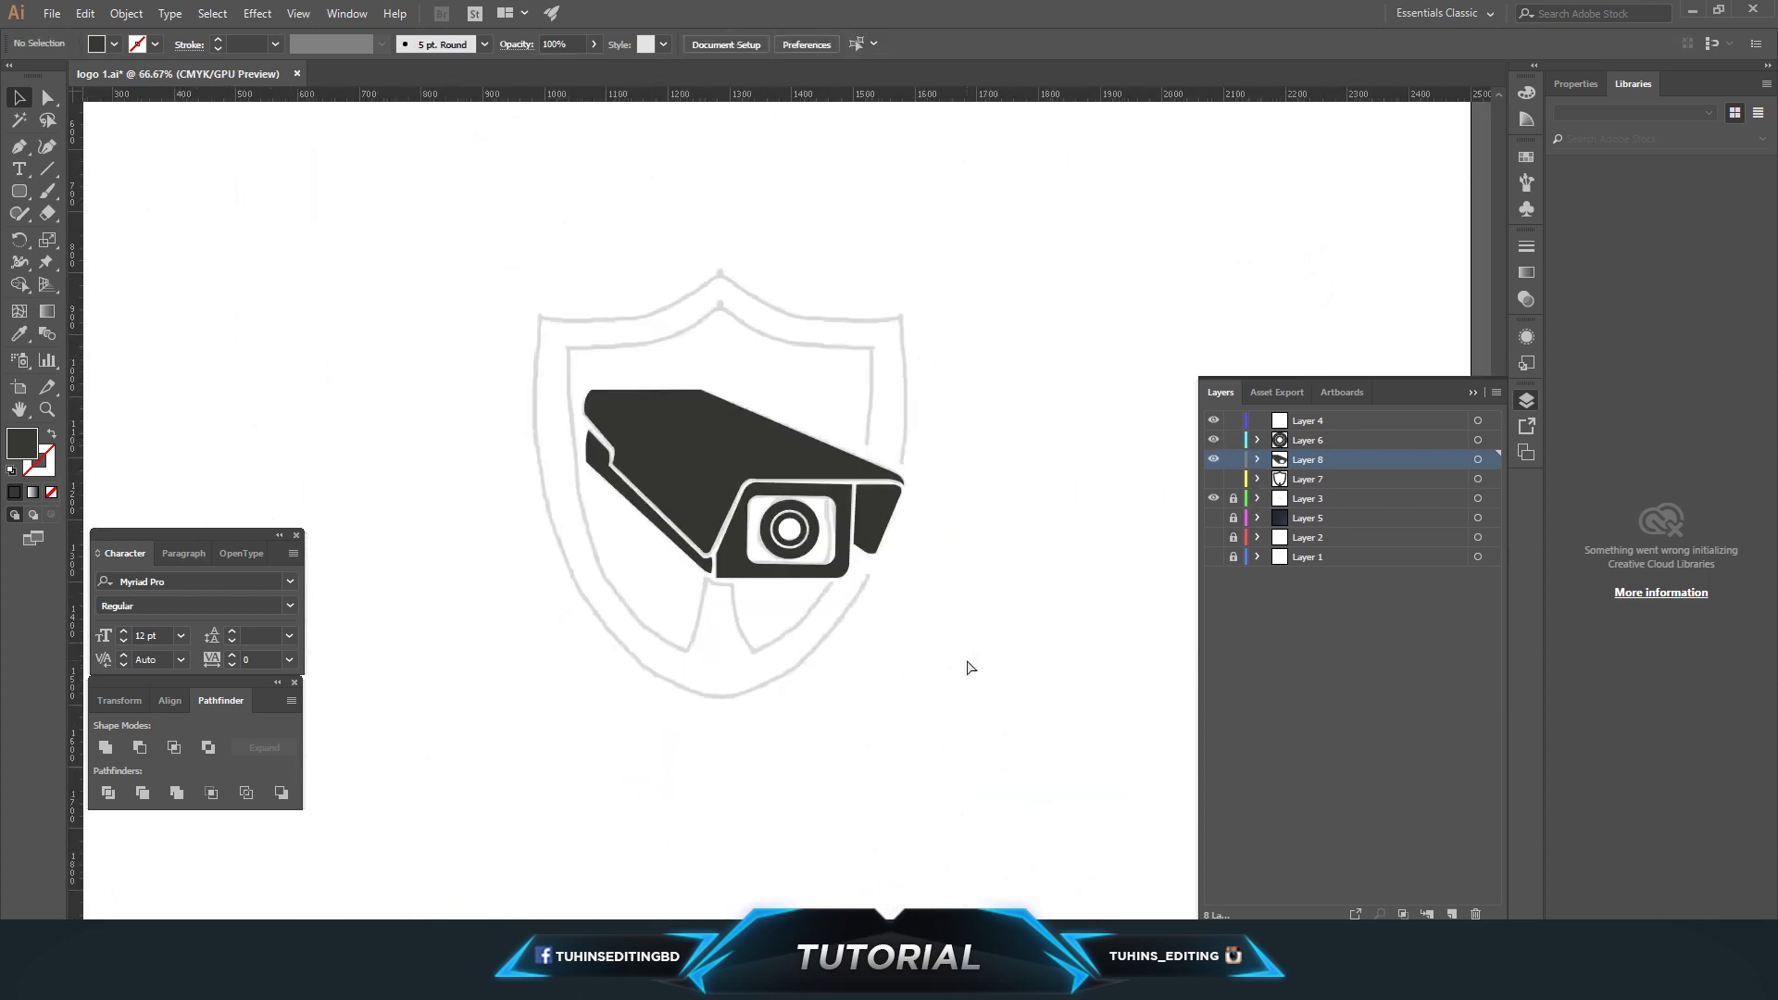
{"action": "scroll", "coordinate": [967, 660], "scroll_direction": "up", "scroll_amount": 5}
{"action": "left_click", "coordinate": [1477, 440]}
{"action": "left_click_drag", "start_coordinate": [956, 703], "coordinate": [963, 708]}
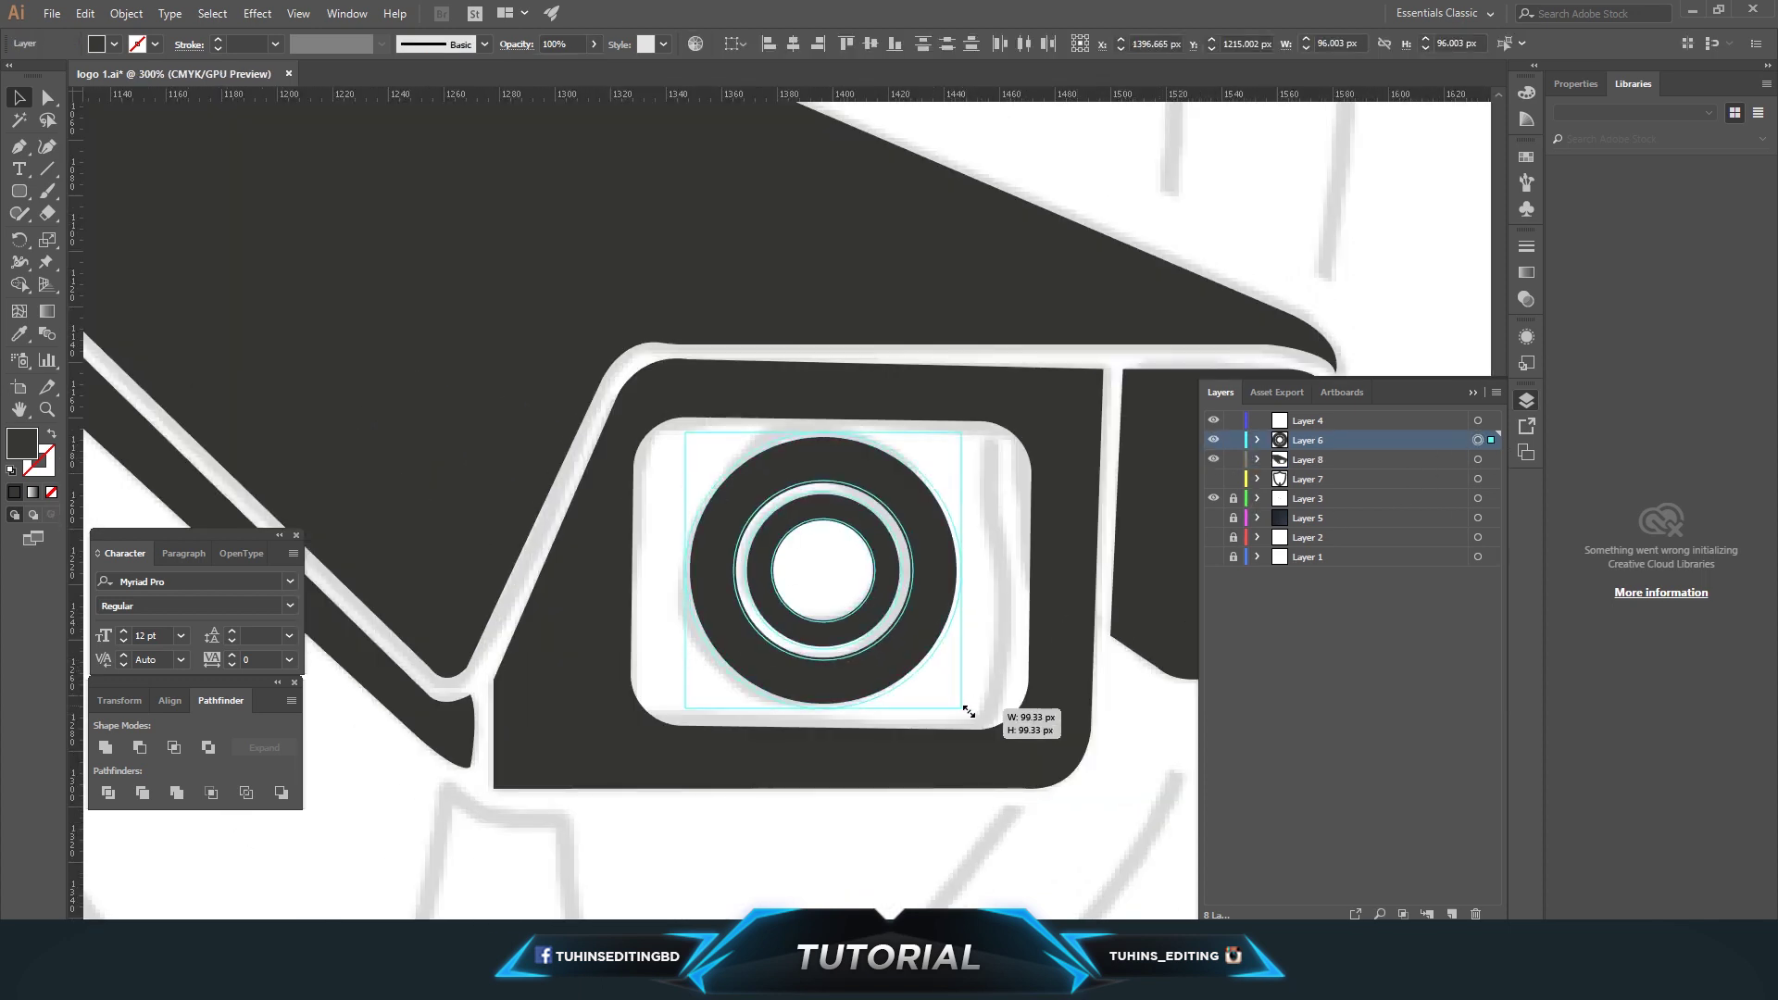
{"action": "key", "text": "Right"}
{"action": "key", "text": "Down"}
{"action": "key", "text": "Right"}
{"action": "key", "text": "Right"}
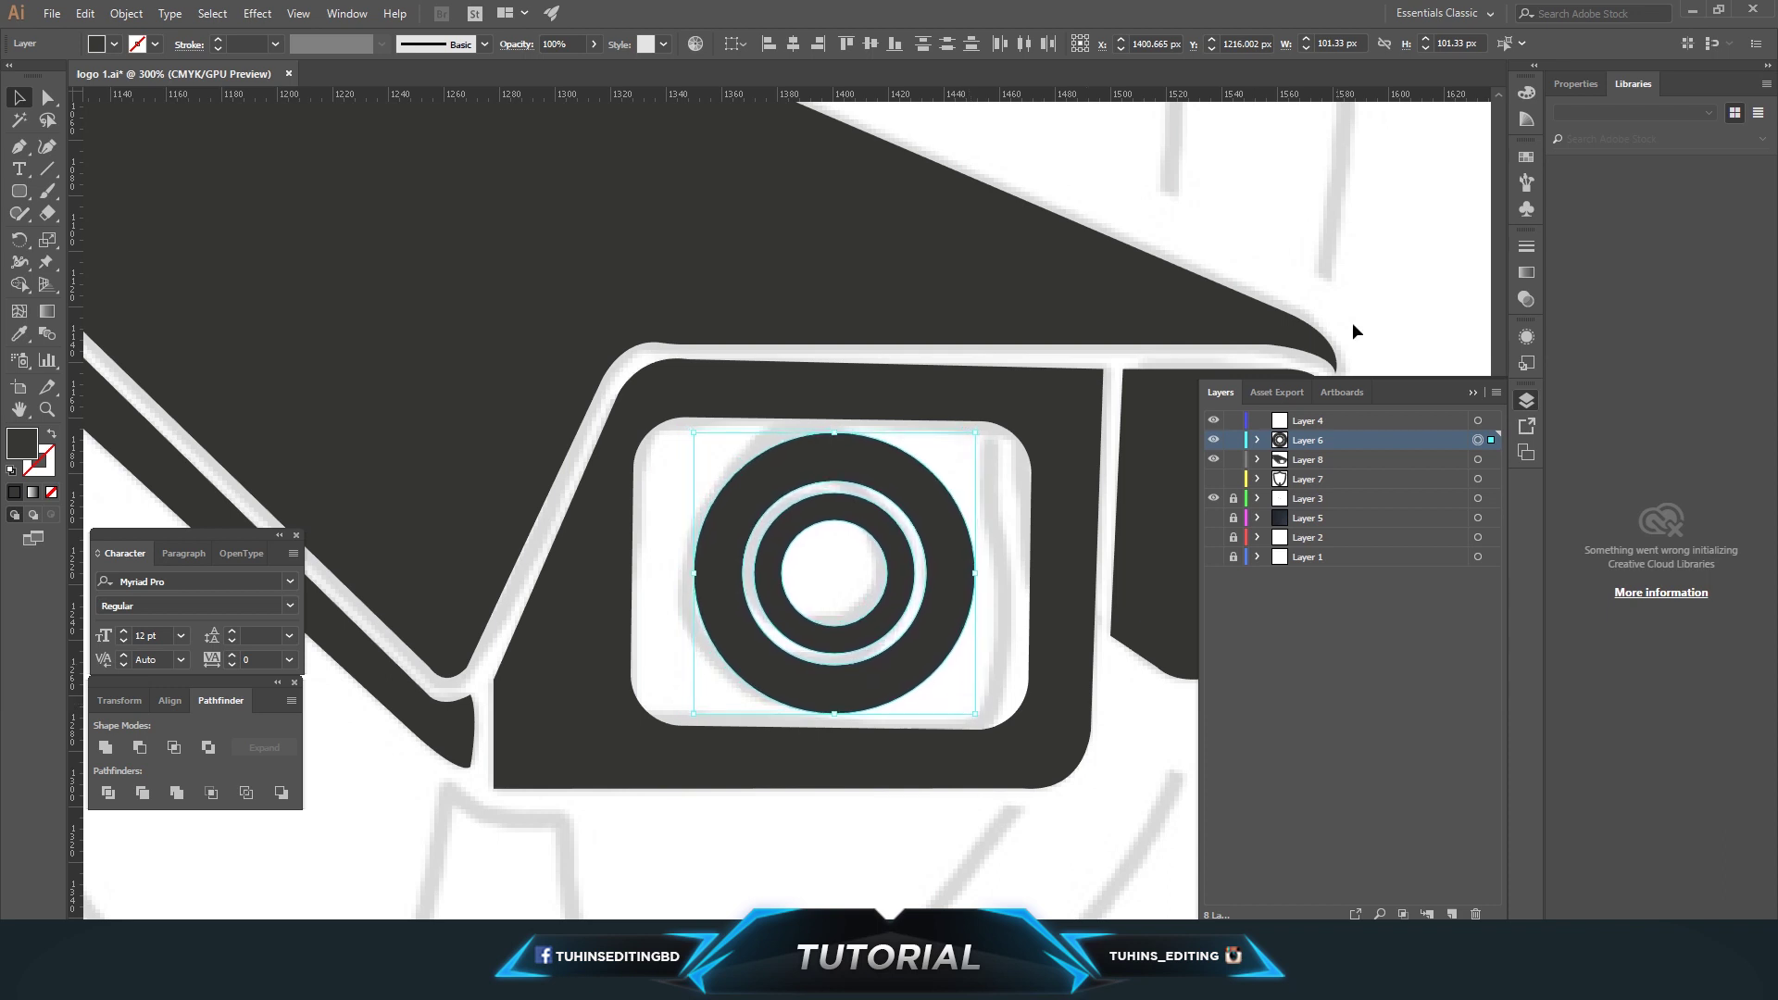
{"action": "left_click", "coordinate": [1409, 299]}
Zoom out and show the shield layer again
{"action": "scroll", "coordinate": [1409, 298], "scroll_direction": "down", "scroll_amount": 4}
{"action": "key", "text": "ctrl+minus"}
{"action": "left_click", "coordinate": [1213, 479]}
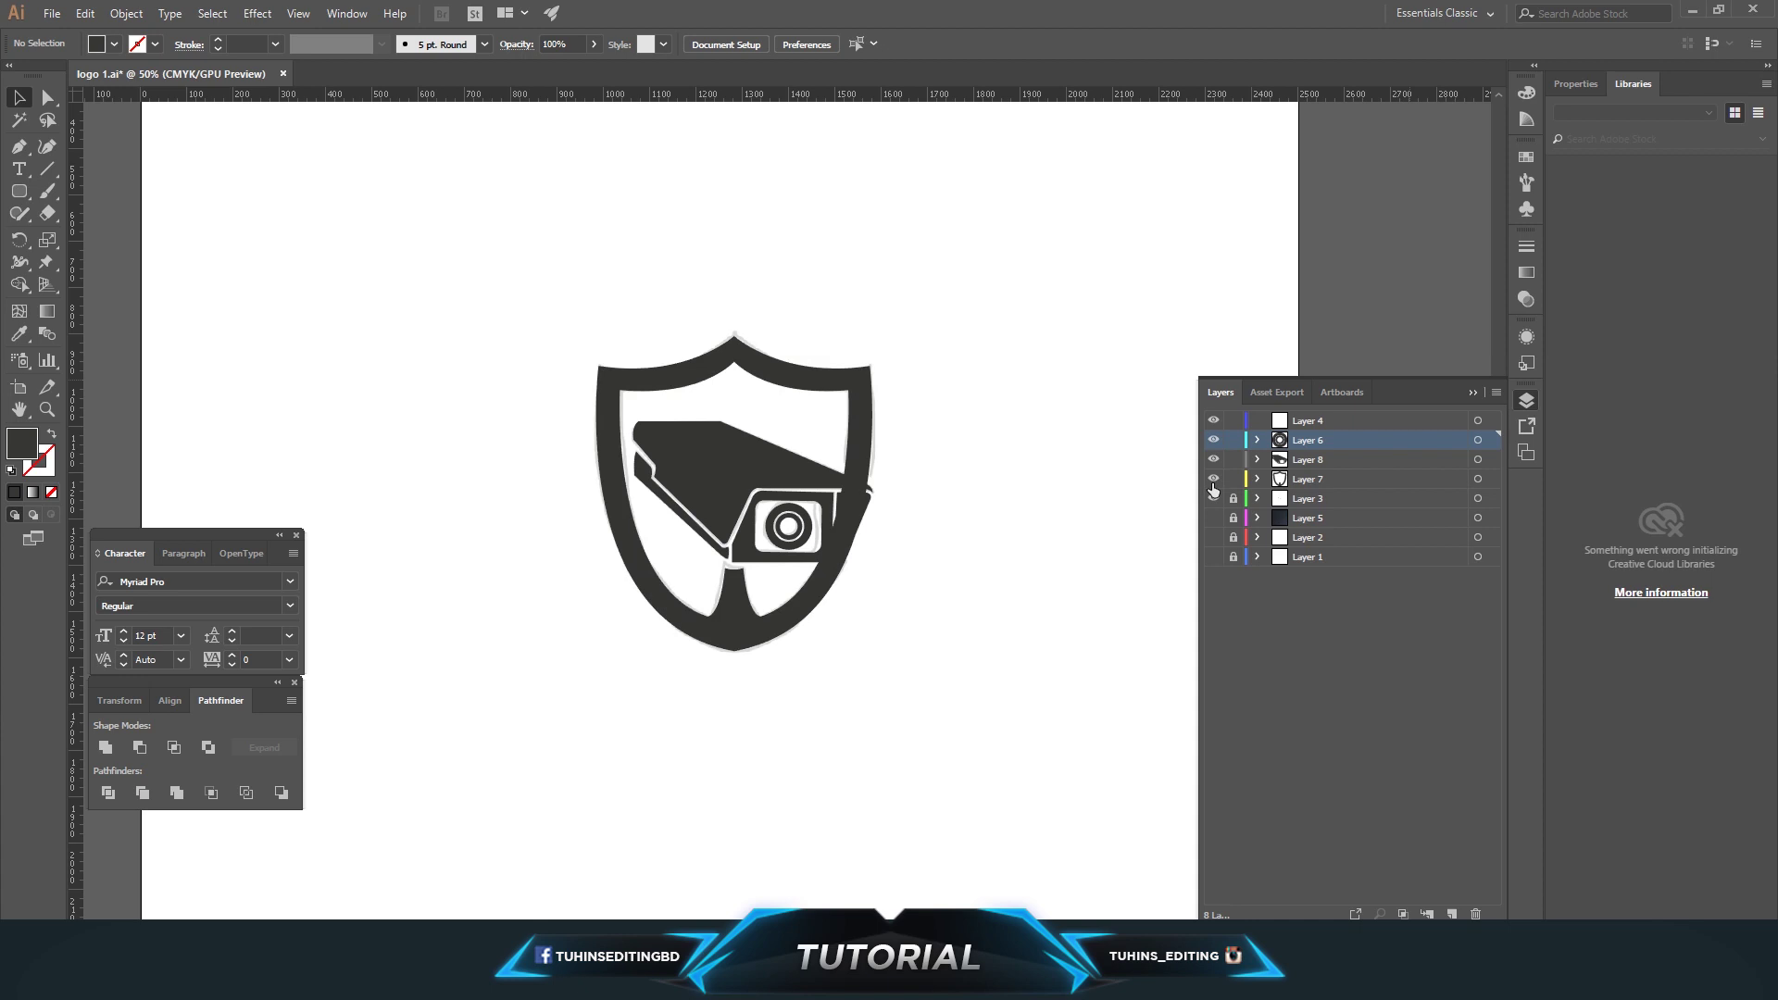
Lower the shield's opacity to 44%
{"action": "left_click", "coordinate": [798, 587]}
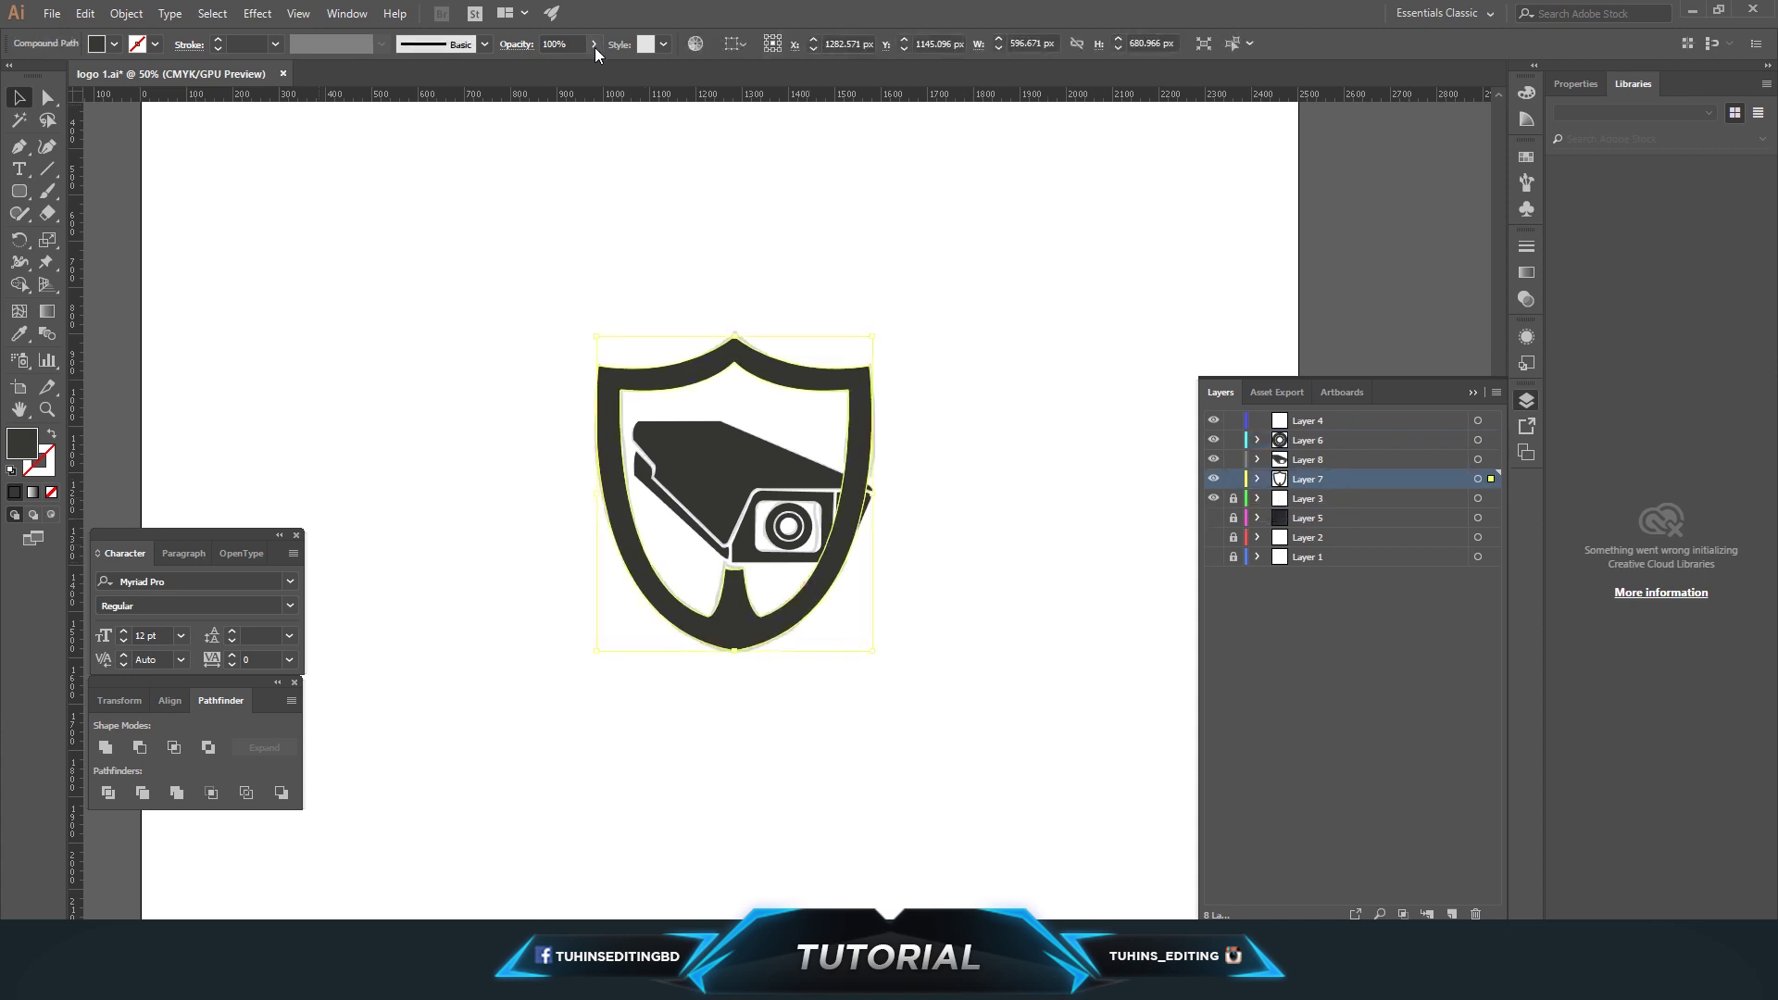
{"action": "left_click_drag", "start_coordinate": [594, 43], "coordinate": [553, 63]}
{"action": "left_click", "coordinate": [971, 493]}
{"action": "key", "text": "ctrl+plus"}
{"action": "key", "text": "ctrl+plus"}
{"action": "key", "text": "ctrl+plus"}
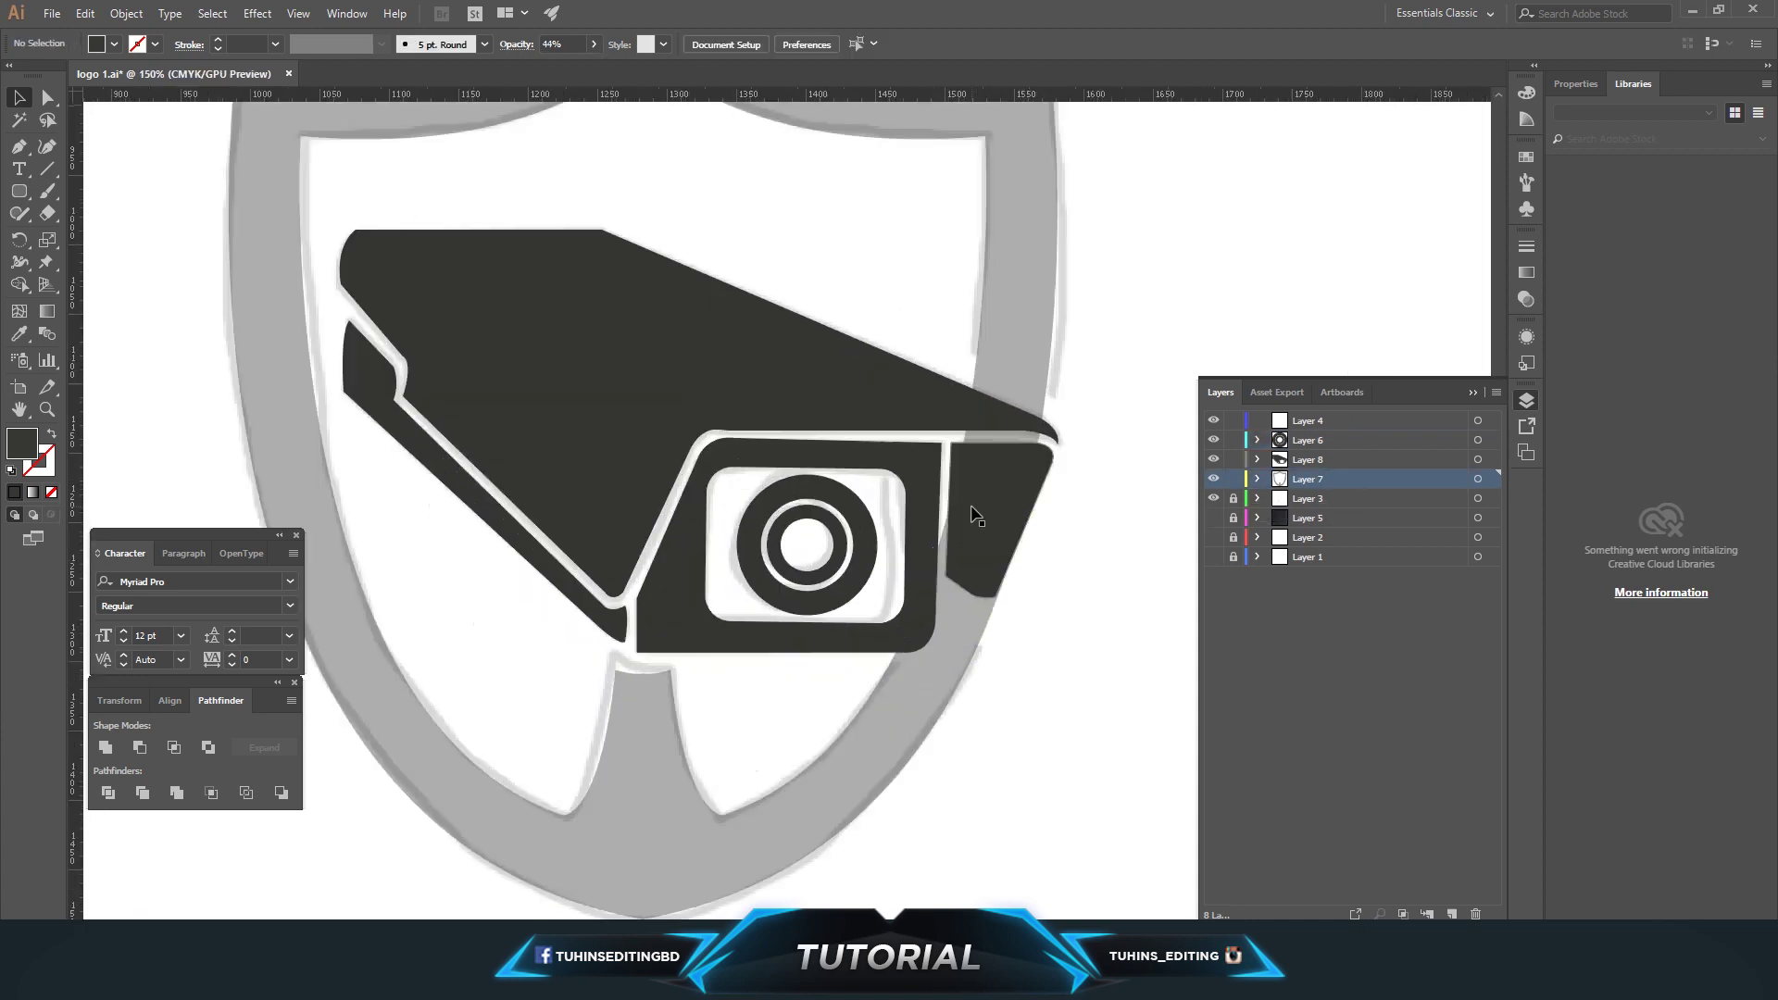
{"action": "left_click_drag", "start_coordinate": [954, 587], "coordinate": [766, 493]}
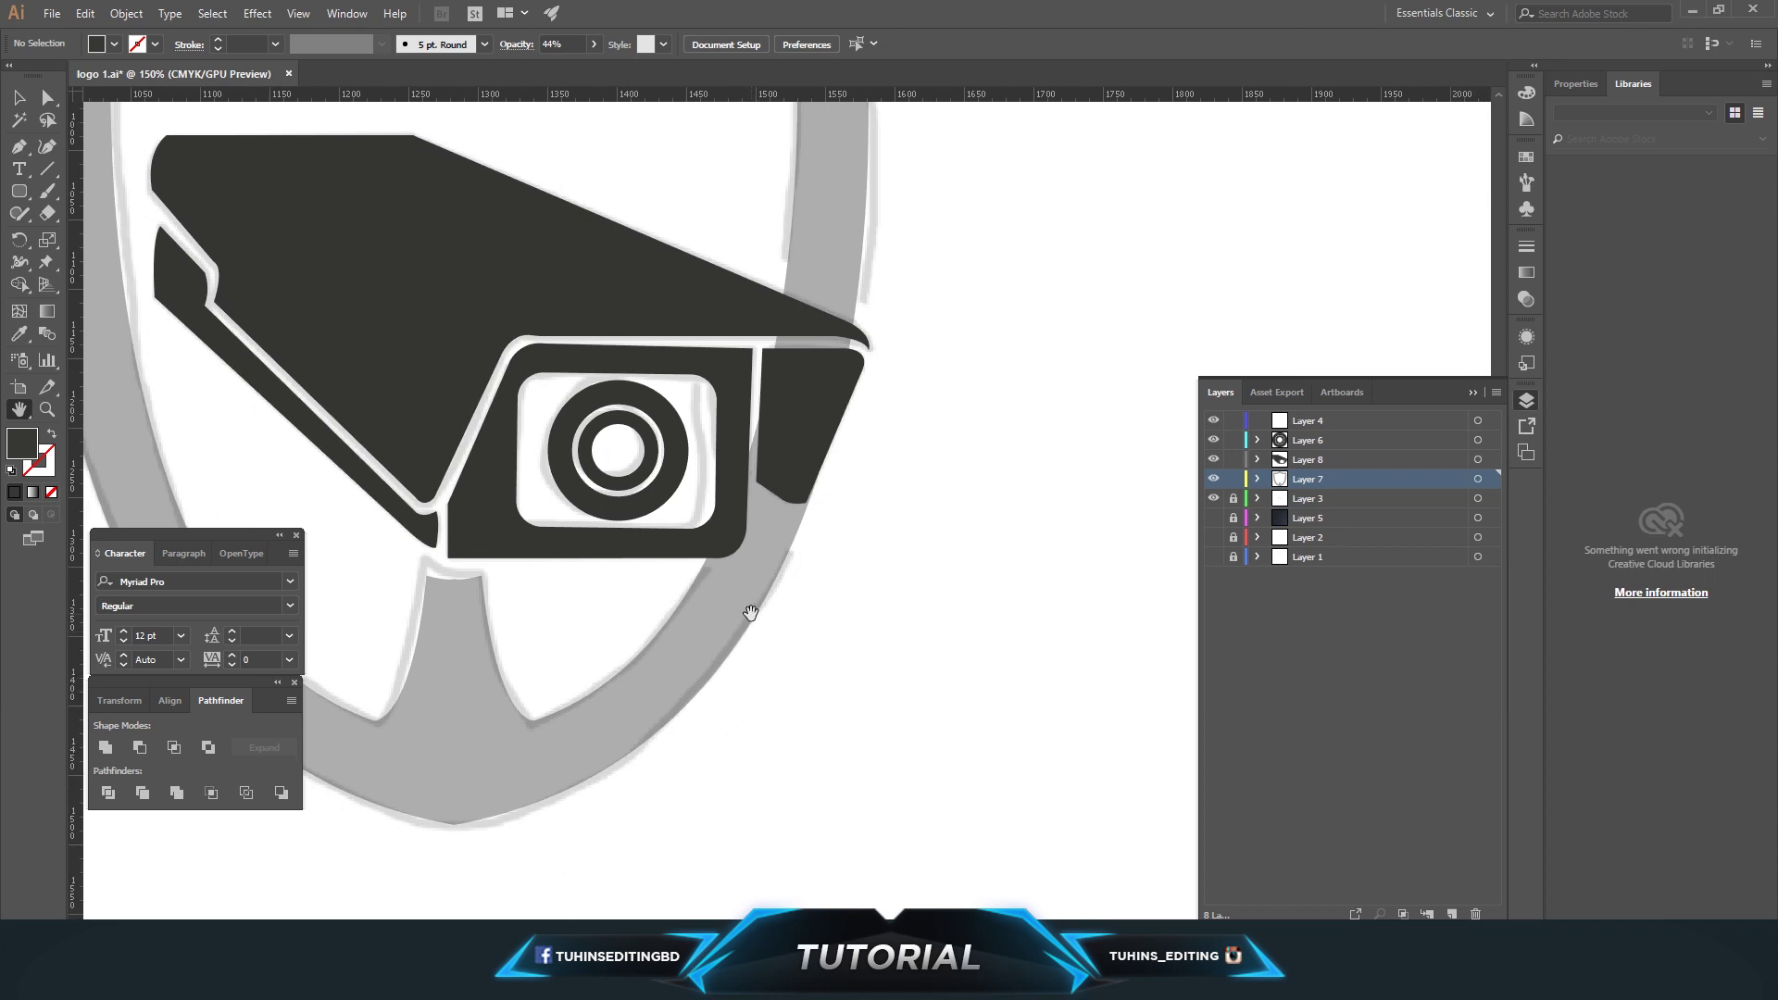
{"action": "left_click_drag", "start_coordinate": [743, 568], "coordinate": [728, 620]}
Pen-draw a polygon over the camera shade and subtract it from the shield with Minus Front
{"action": "key", "text": "p"}
{"action": "left_click", "coordinate": [747, 312]}
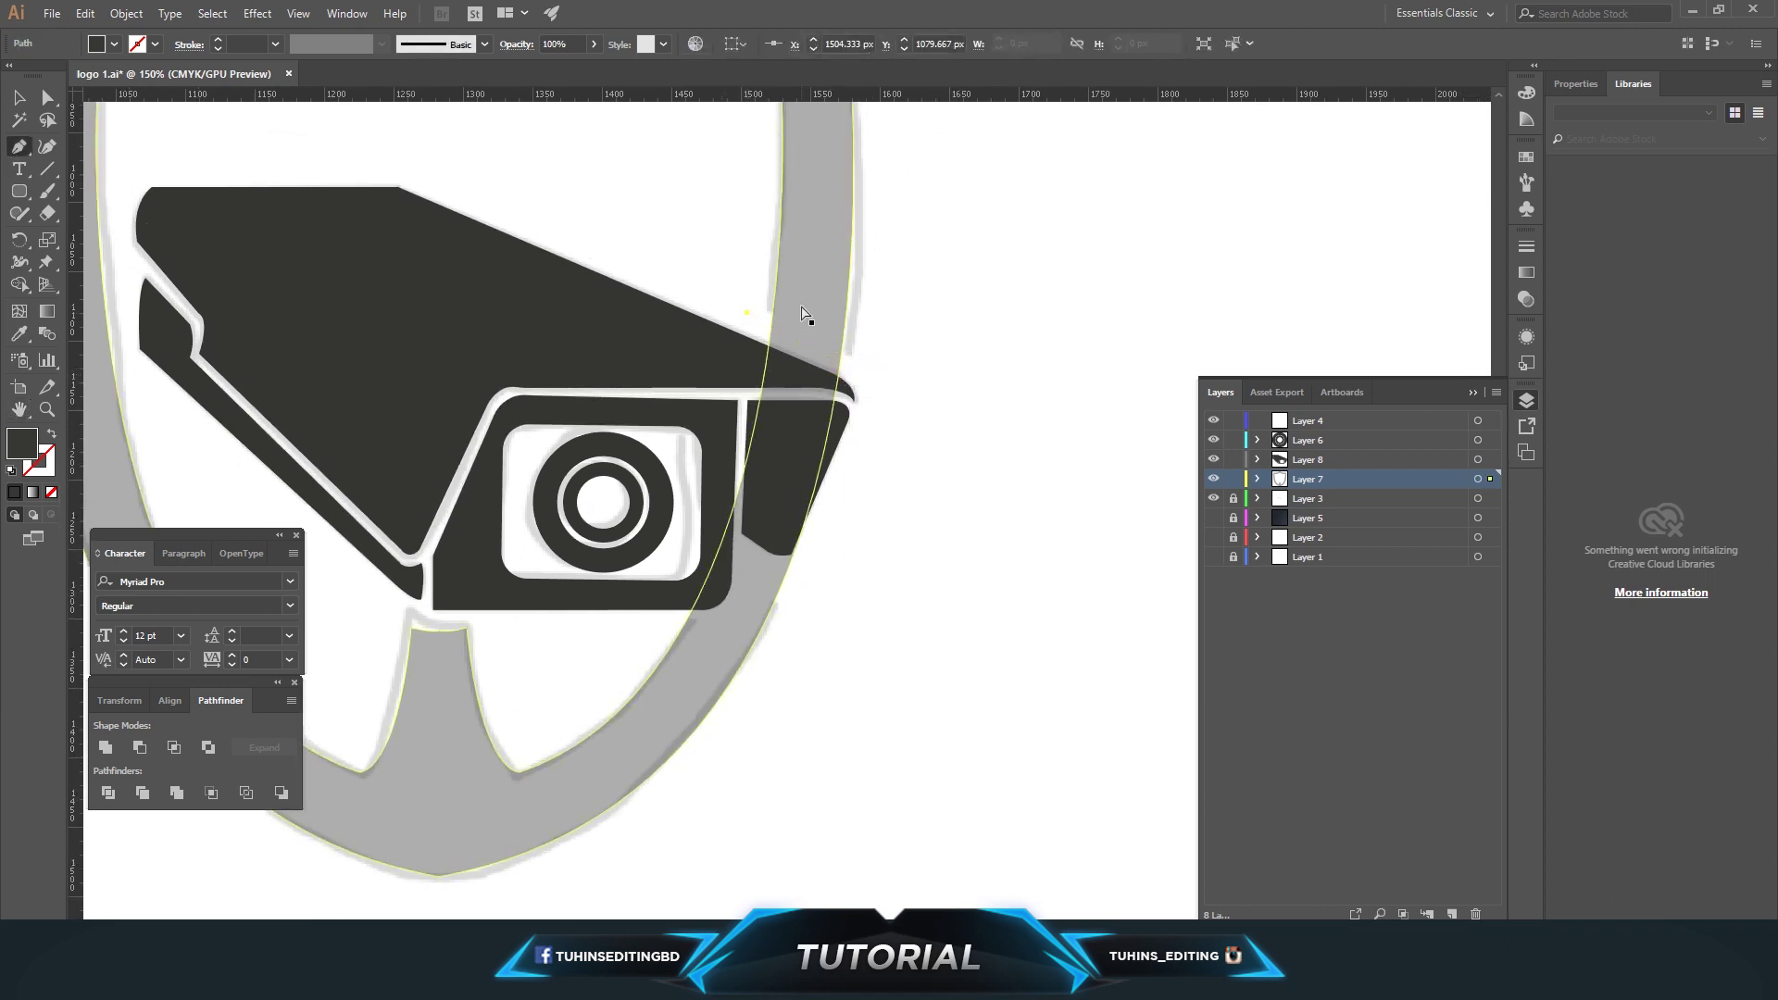
{"action": "left_click", "coordinate": [874, 381]}
{"action": "left_click", "coordinate": [865, 461]}
{"action": "left_click", "coordinate": [673, 400]}
{"action": "left_click", "coordinate": [655, 304]}
{"action": "left_click", "coordinate": [694, 253]}
{"action": "left_click", "coordinate": [741, 319]}
{"action": "left_click", "coordinate": [57, 102]}
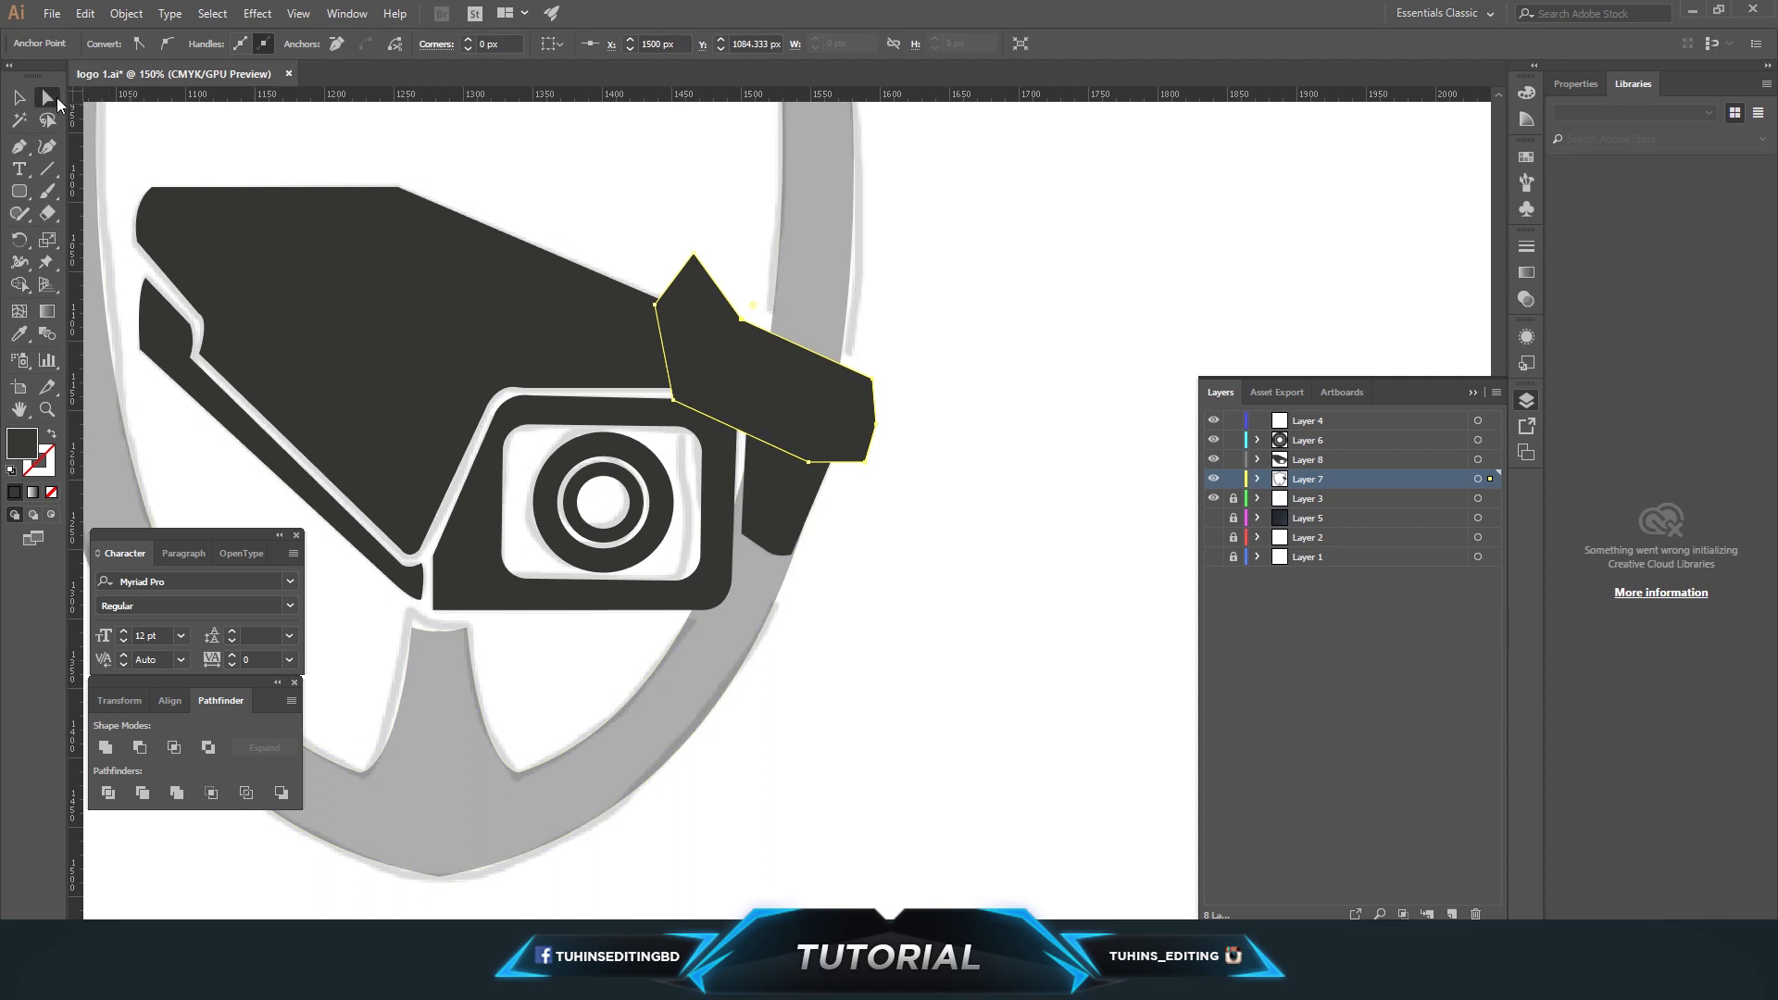
{"action": "left_click", "coordinate": [773, 282], "text": "shift"}
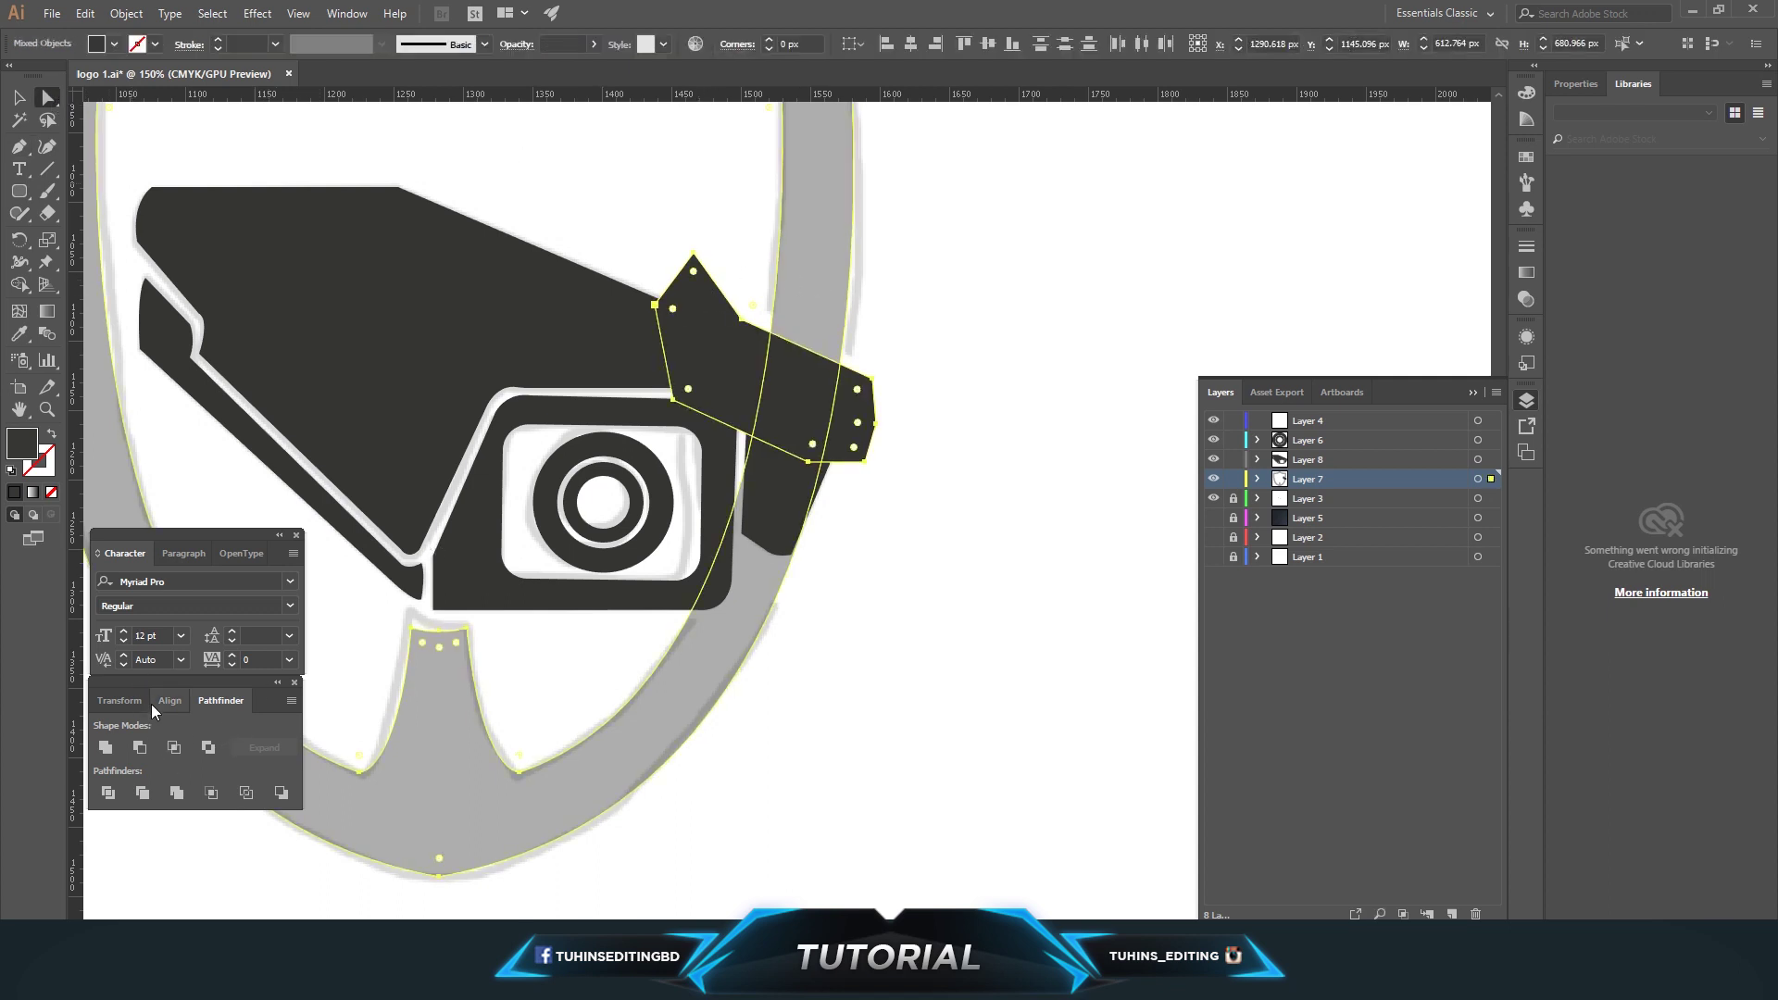
{"action": "left_click", "coordinate": [139, 747]}
{"action": "key", "text": "ctrl+minus"}
{"action": "key", "text": "ctrl+minus"}
Restore the shield to 100% opacity and fade the camera to about 28%
{"action": "key", "text": "v"}
{"action": "left_click", "coordinate": [735, 642]}
{"action": "left_click", "coordinate": [594, 44]}
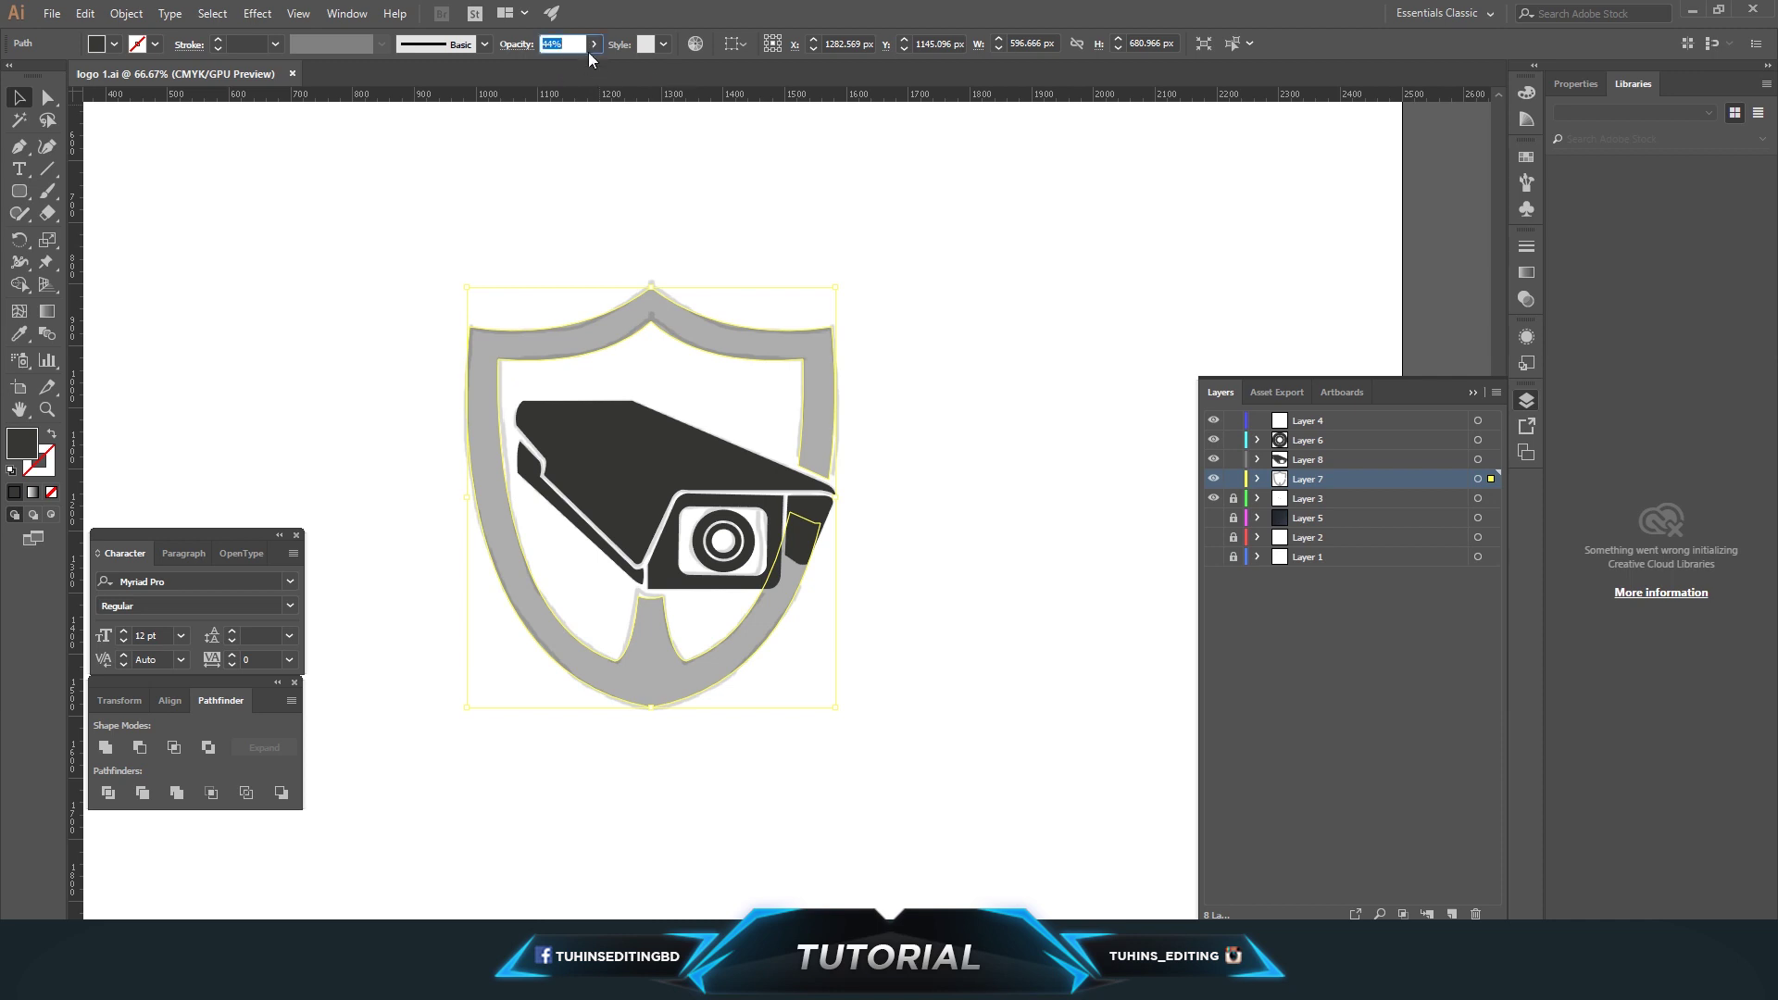
{"action": "left_click", "coordinate": [1030, 653]}
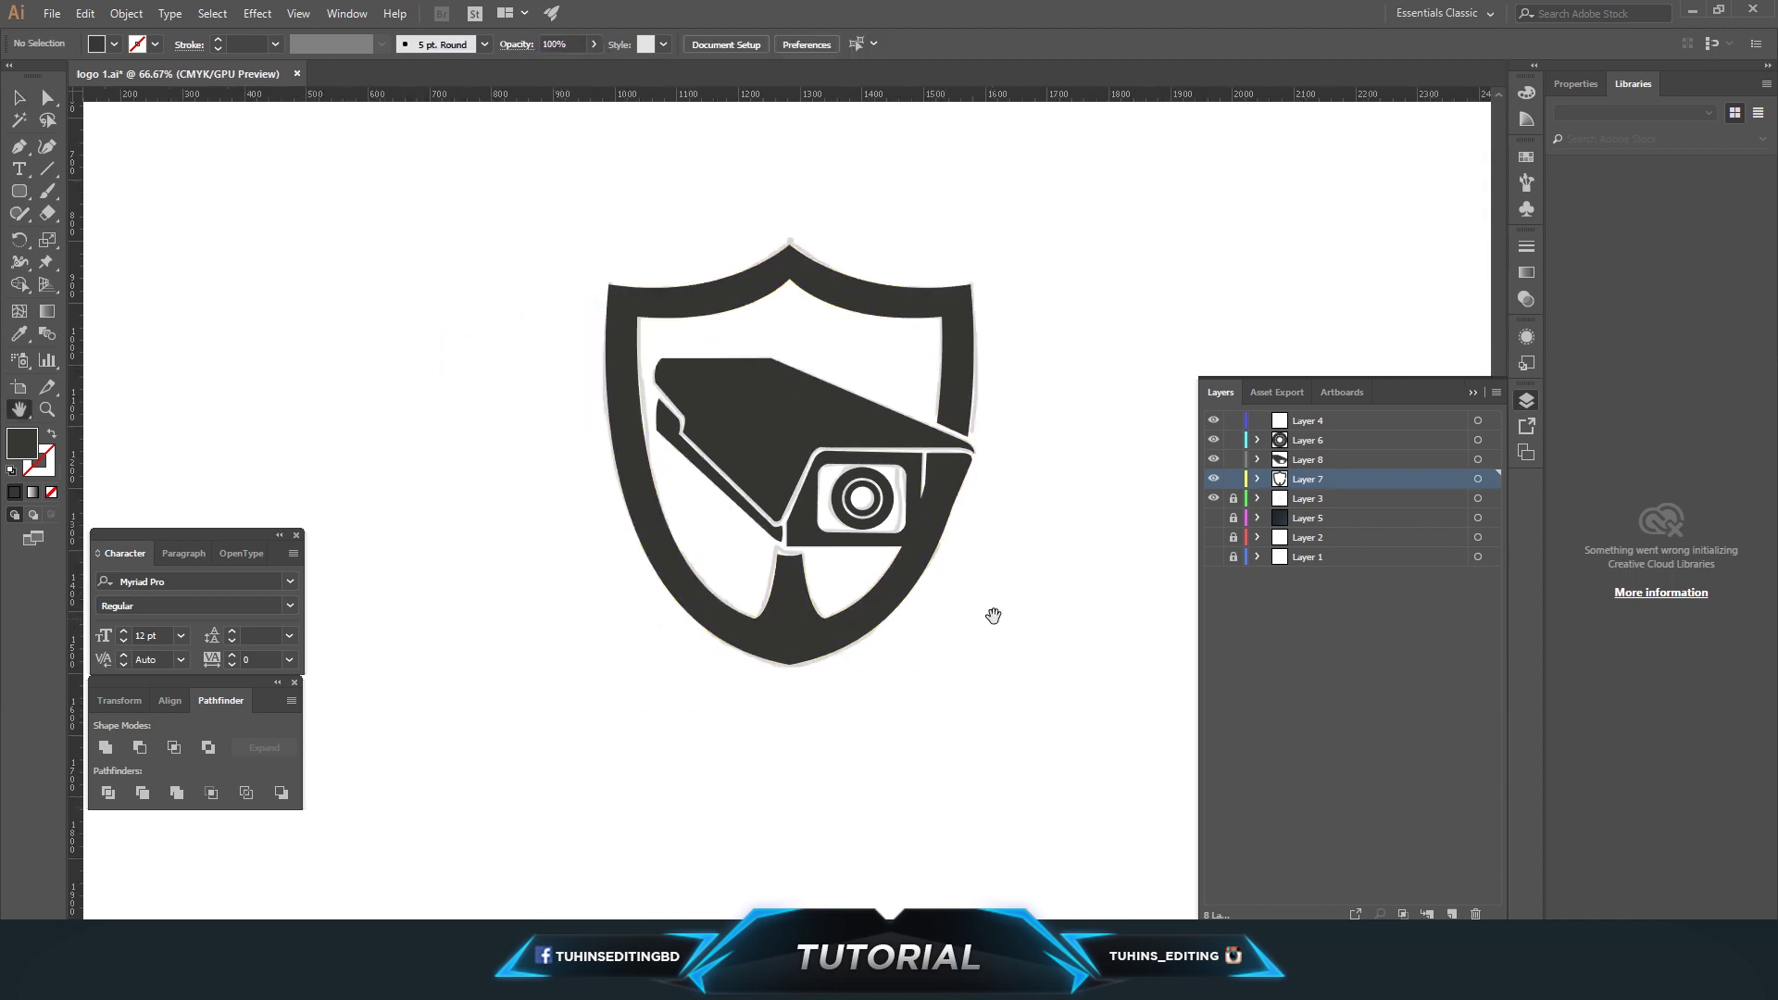
{"action": "key", "text": "ctrl+plus"}
{"action": "key", "text": "ctrl+plus"}
{"action": "left_click", "coordinate": [563, 372]}
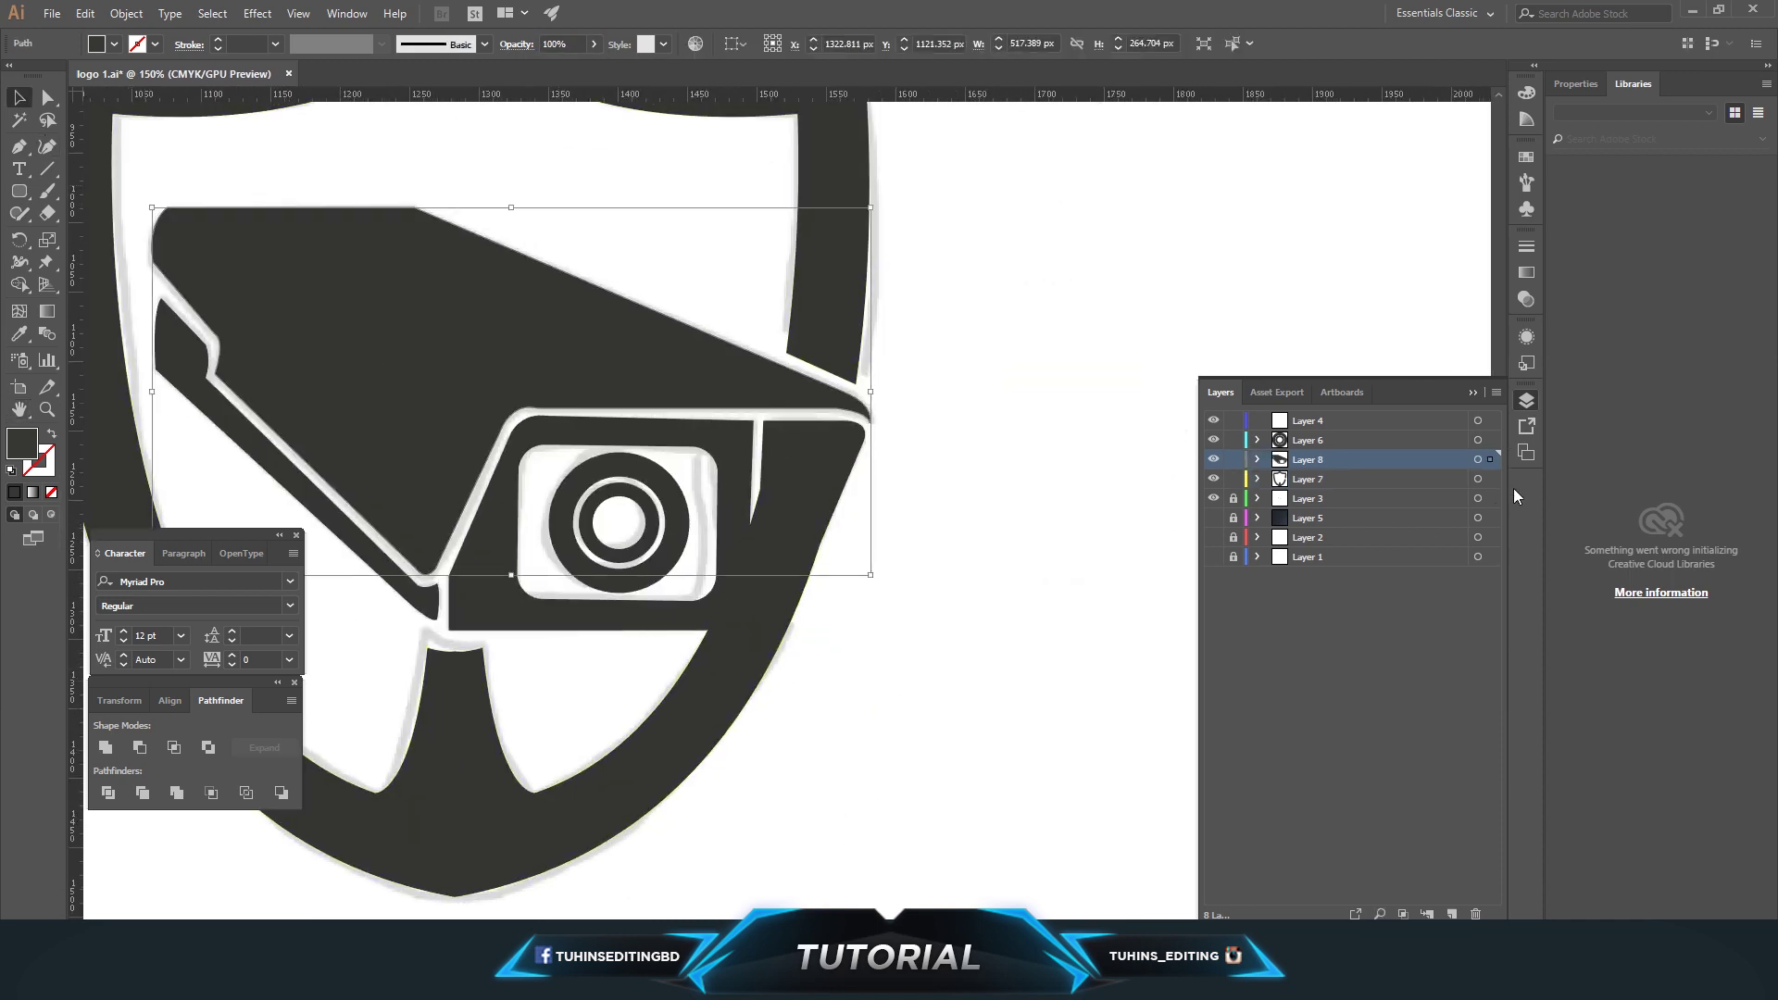
{"action": "left_click", "coordinate": [594, 44]}
{"action": "left_click", "coordinate": [537, 67]}
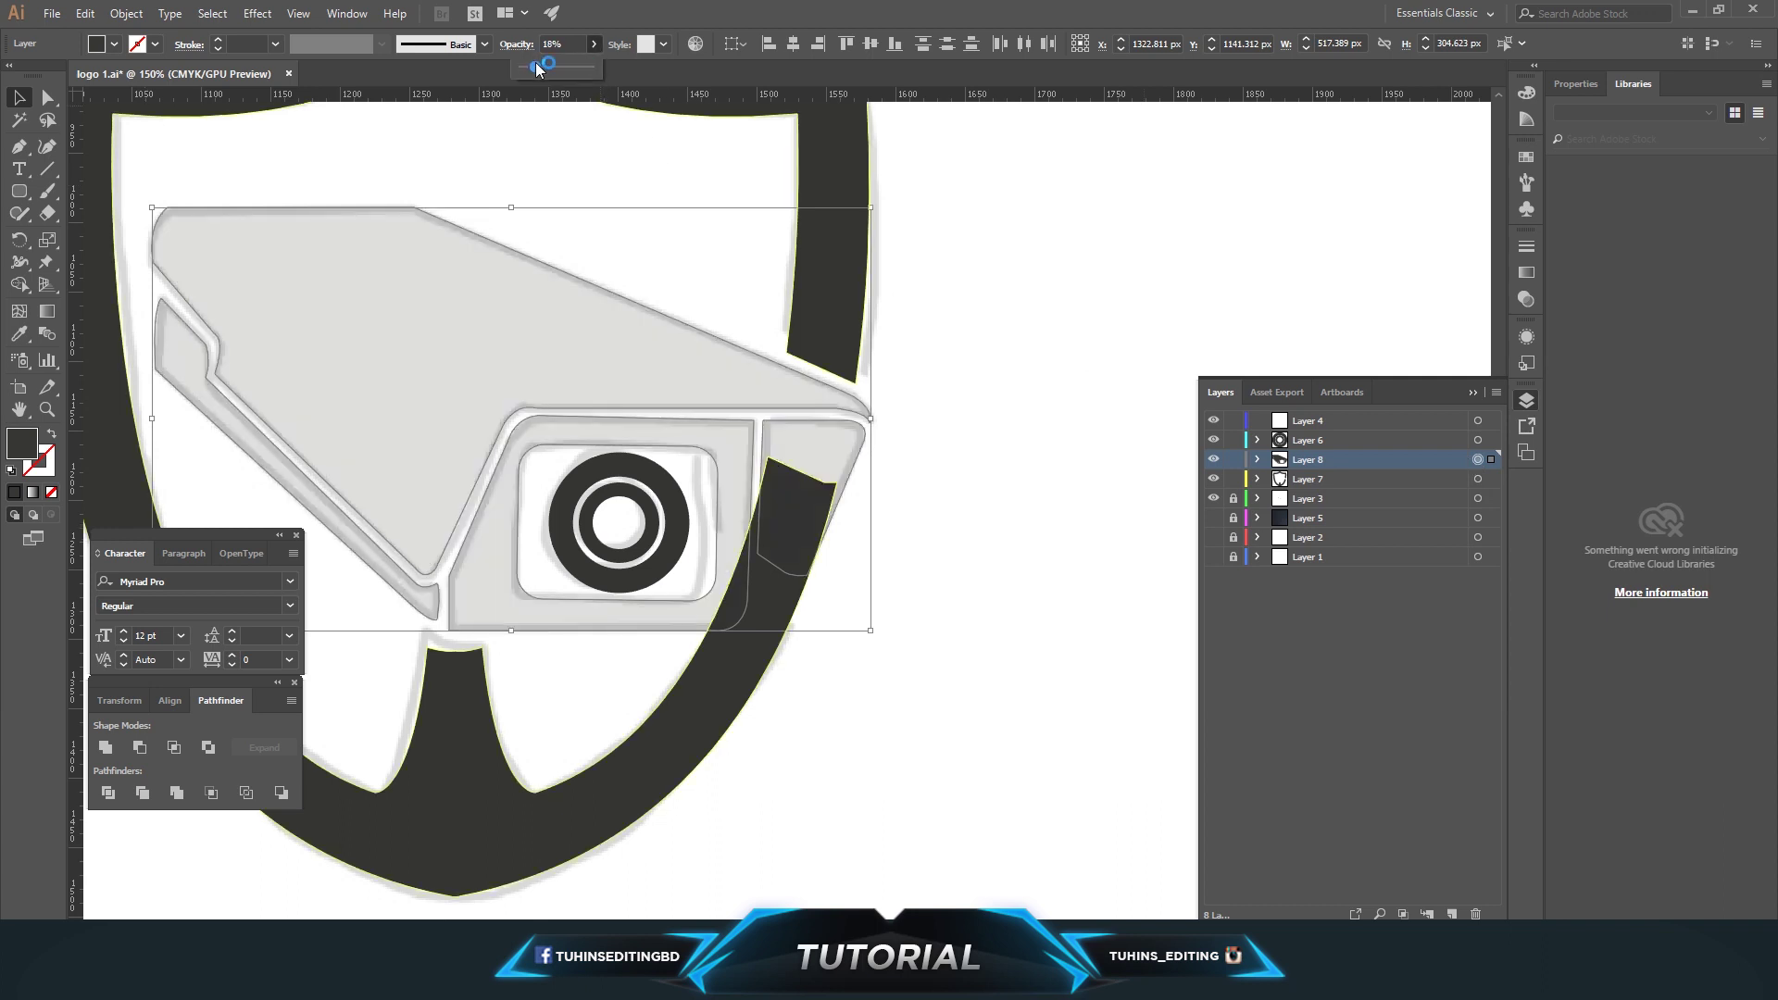
{"action": "left_click", "coordinate": [1032, 517]}
Zoom in on the lens area and select the shield's compound path
{"action": "scroll", "coordinate": [938, 630], "scroll_direction": "down", "scroll_amount": 2}
{"action": "key", "text": "ctrl+plus"}
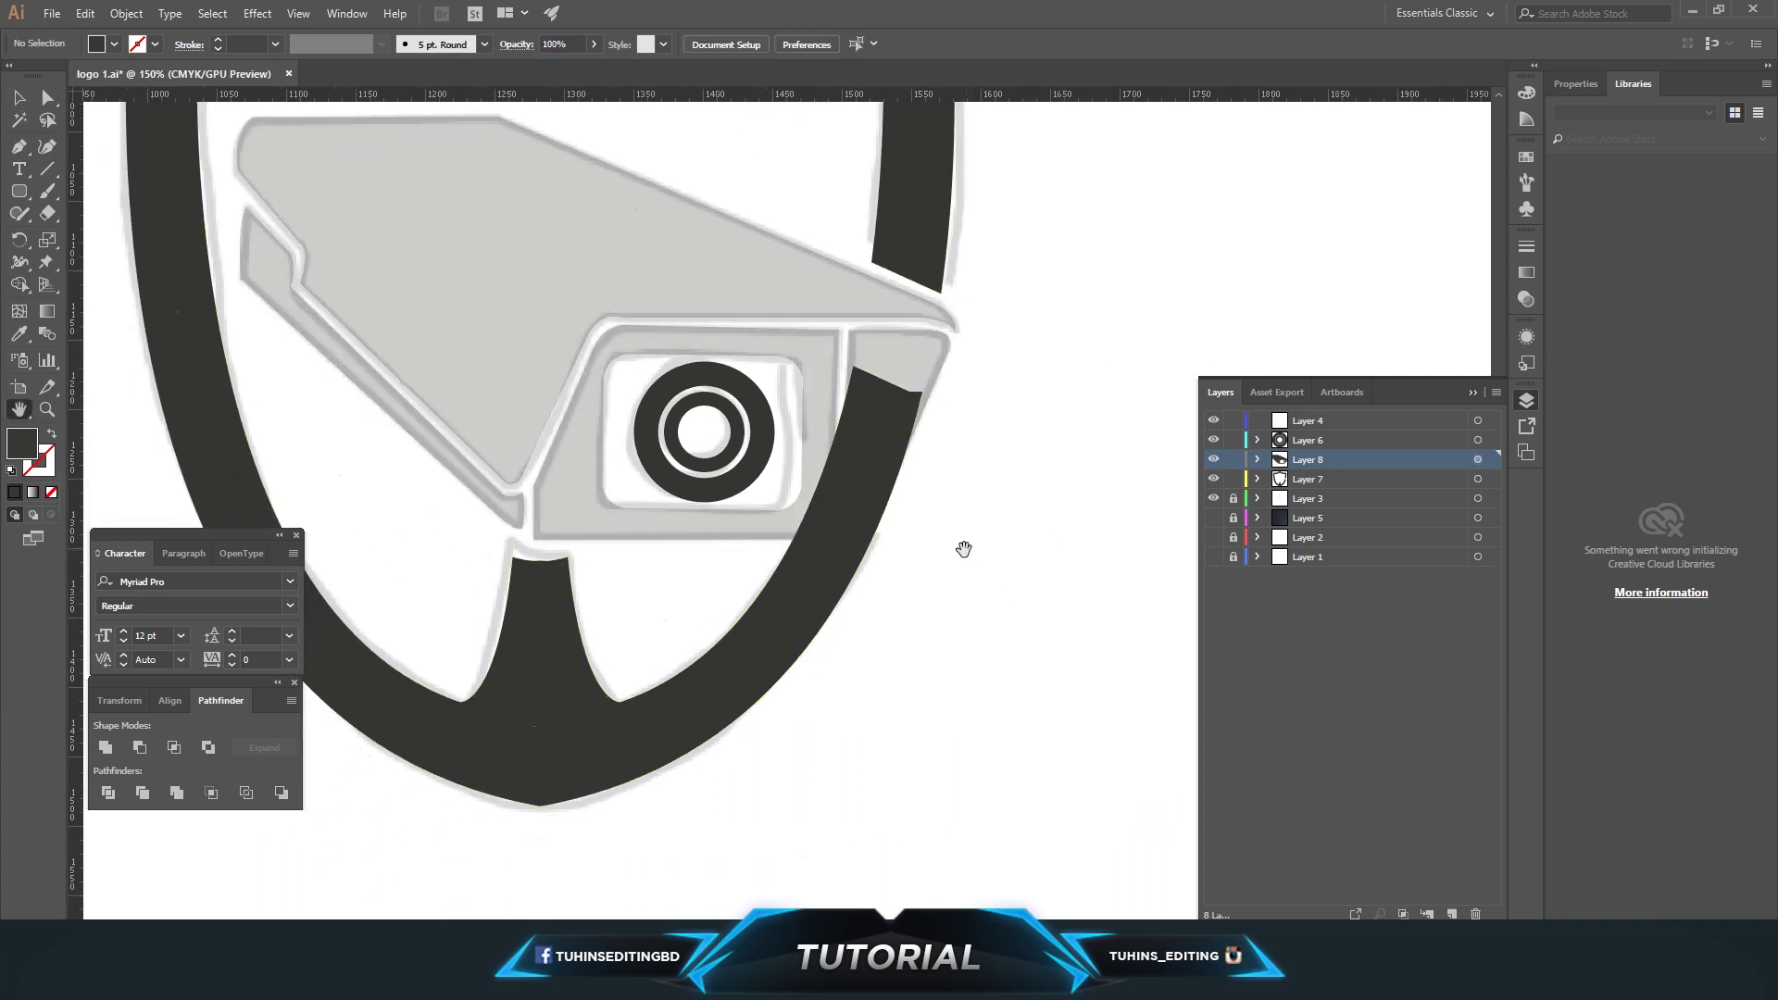
{"action": "key", "text": "ctrl+plus"}
{"action": "key", "text": "ctrl+plus"}
{"action": "key", "text": "a"}
{"action": "left_click", "coordinate": [733, 615]}
{"action": "left_click", "coordinate": [547, 639]}
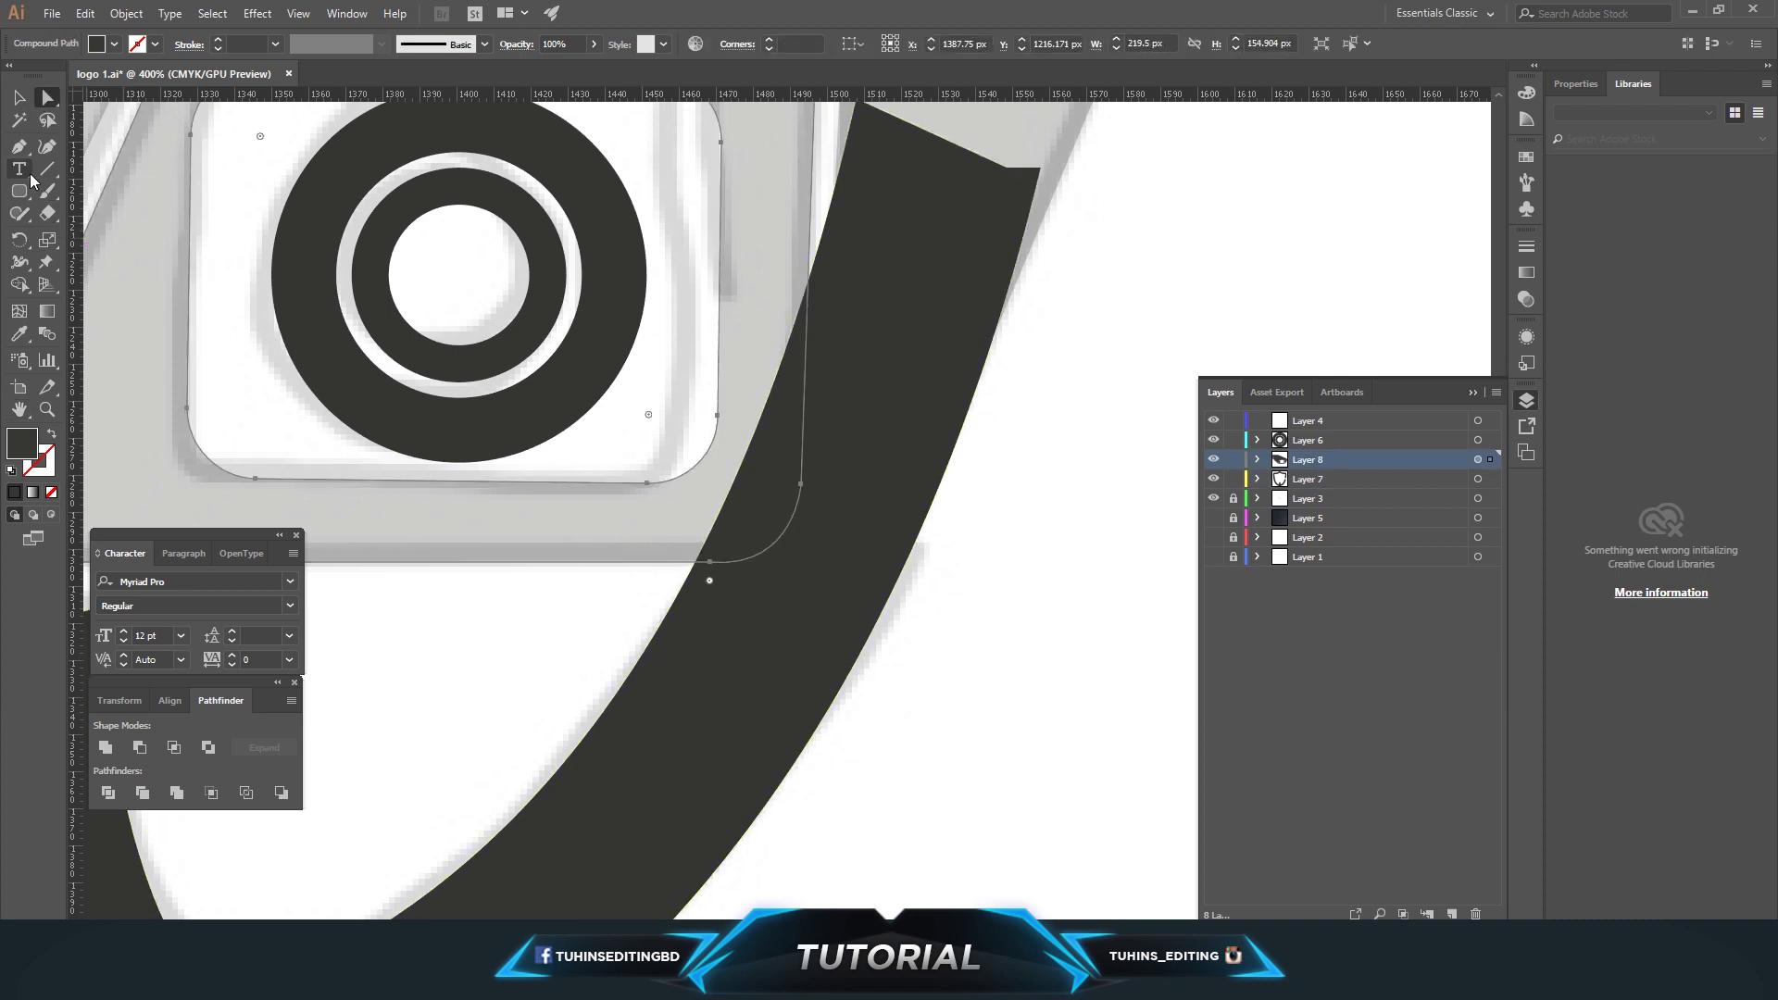
Start a Pen shape across the shield band and up beside the lens box
{"action": "key", "text": "p"}
{"action": "left_click", "coordinate": [623, 588]}
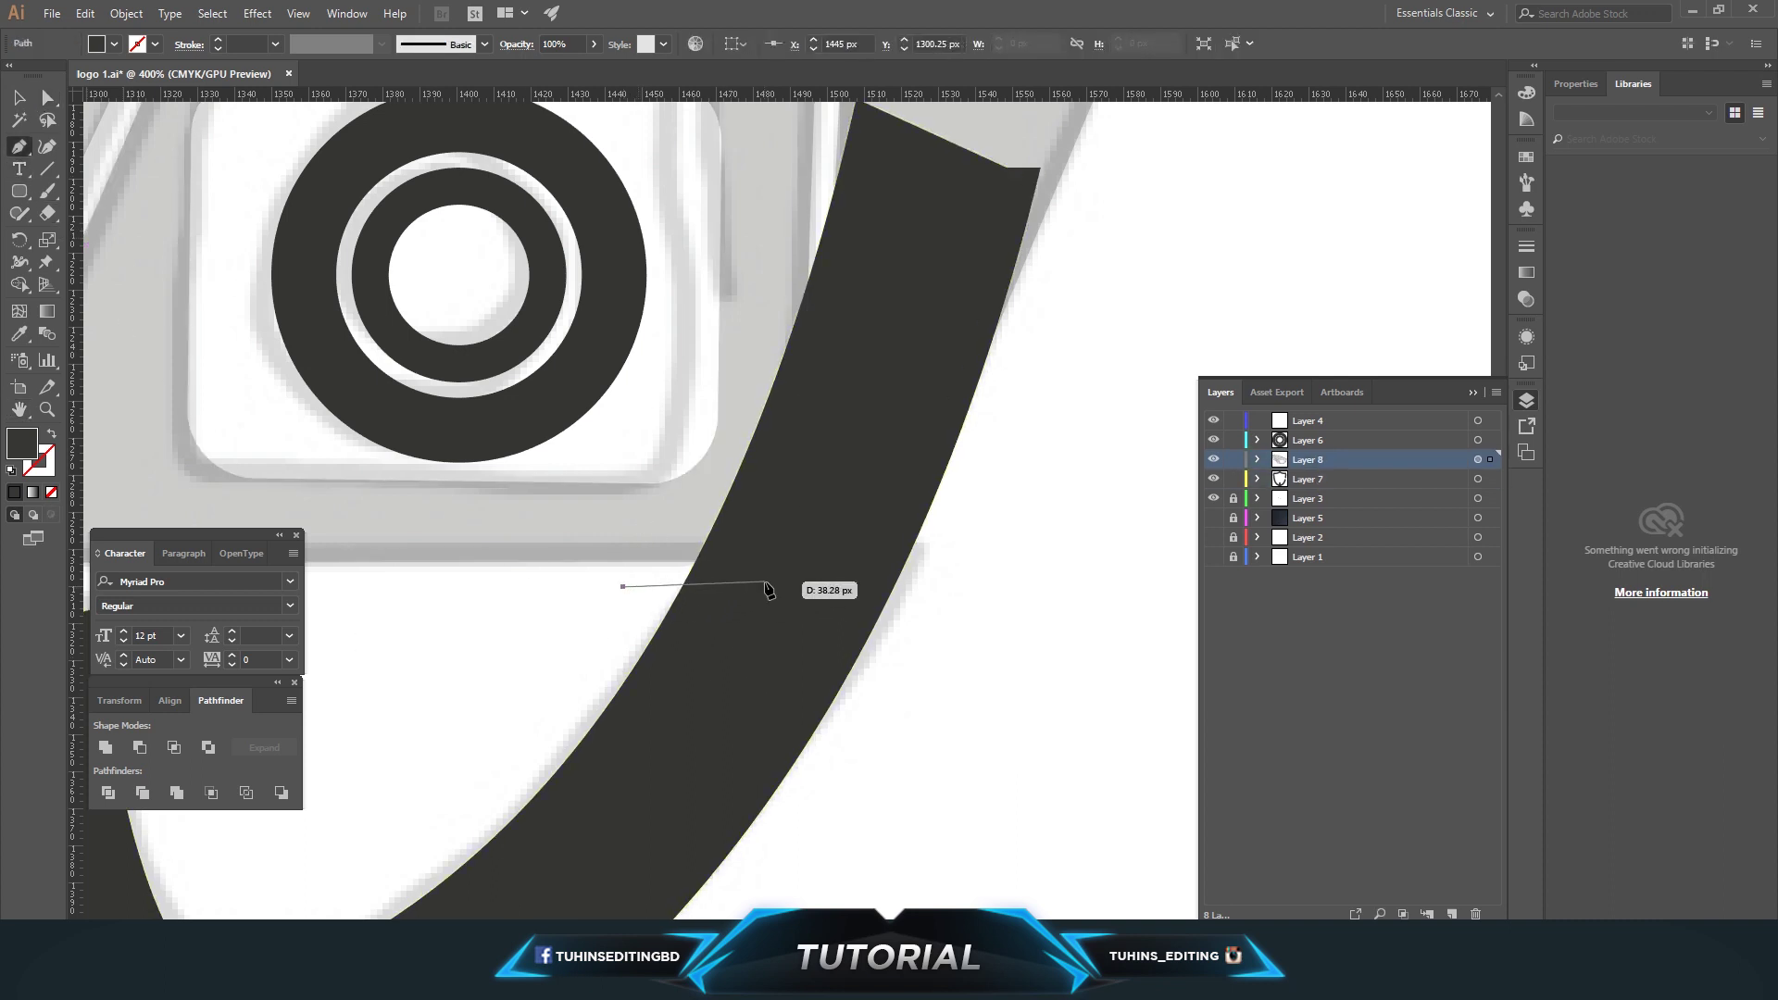
{"action": "left_click", "coordinate": [764, 586]}
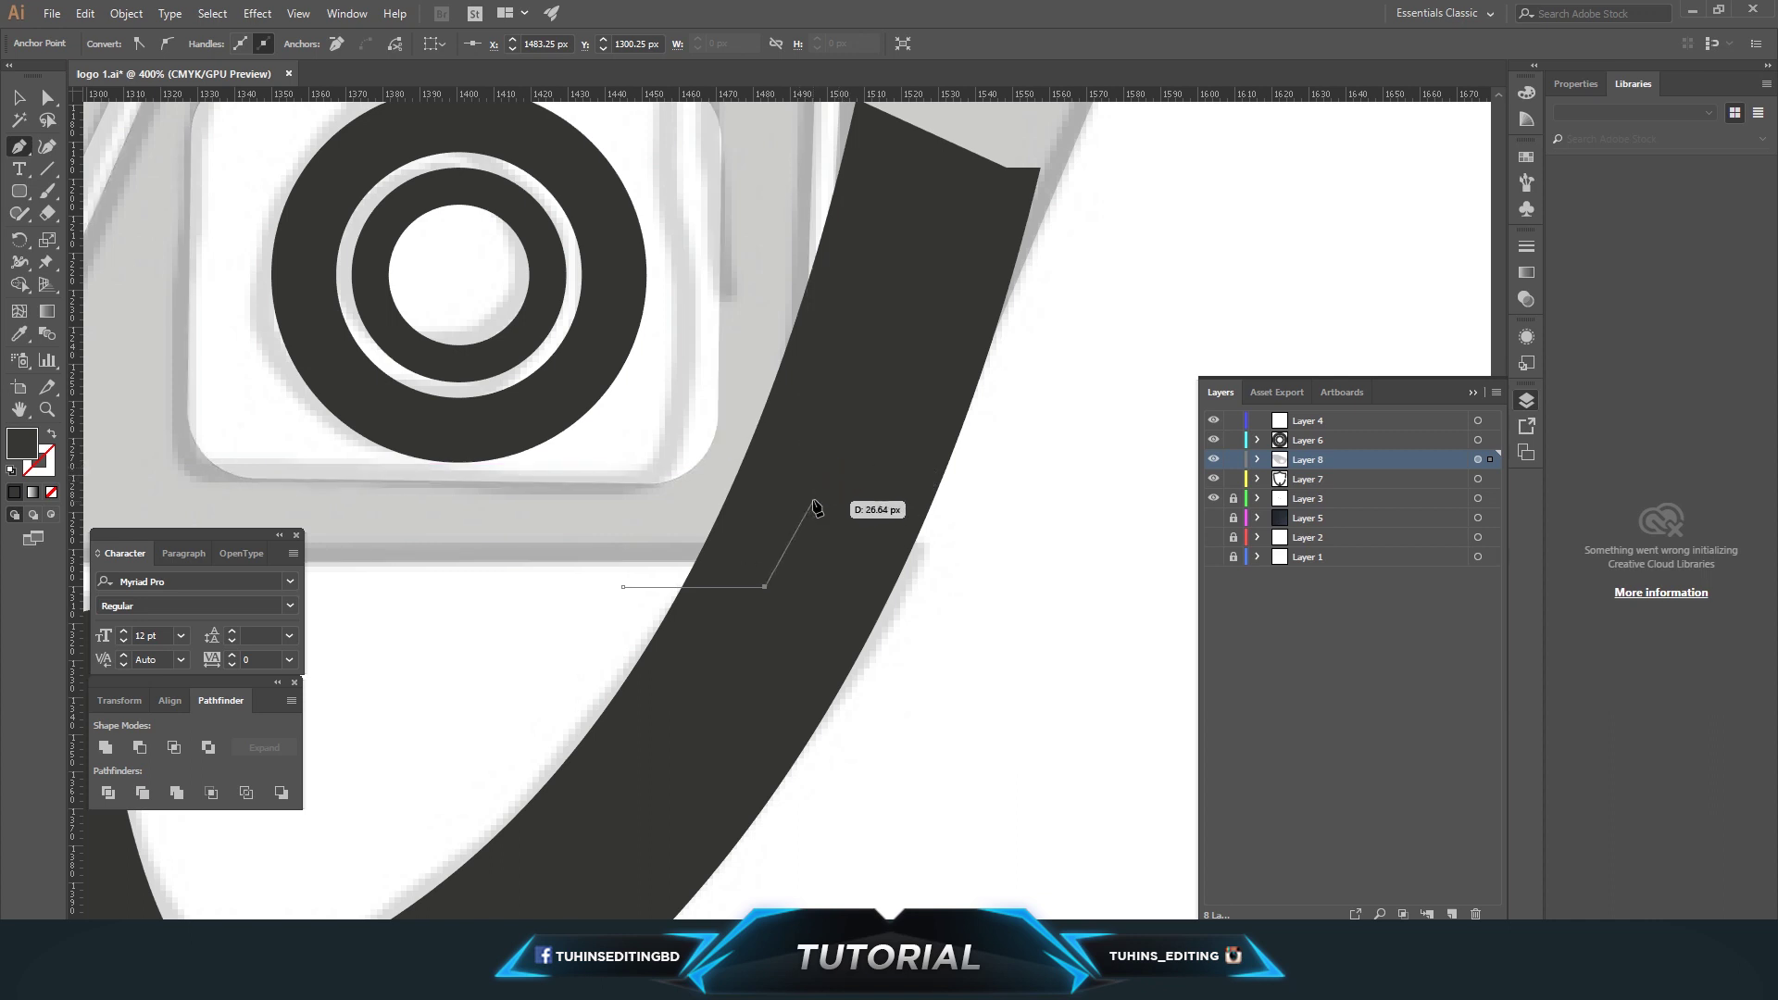
{"action": "left_click_drag", "start_coordinate": [827, 490], "coordinate": [832, 399]}
{"action": "left_click", "coordinate": [829, 491]}
{"action": "scroll", "coordinate": [815, 389], "scroll_direction": "down", "scroll_amount": 1}
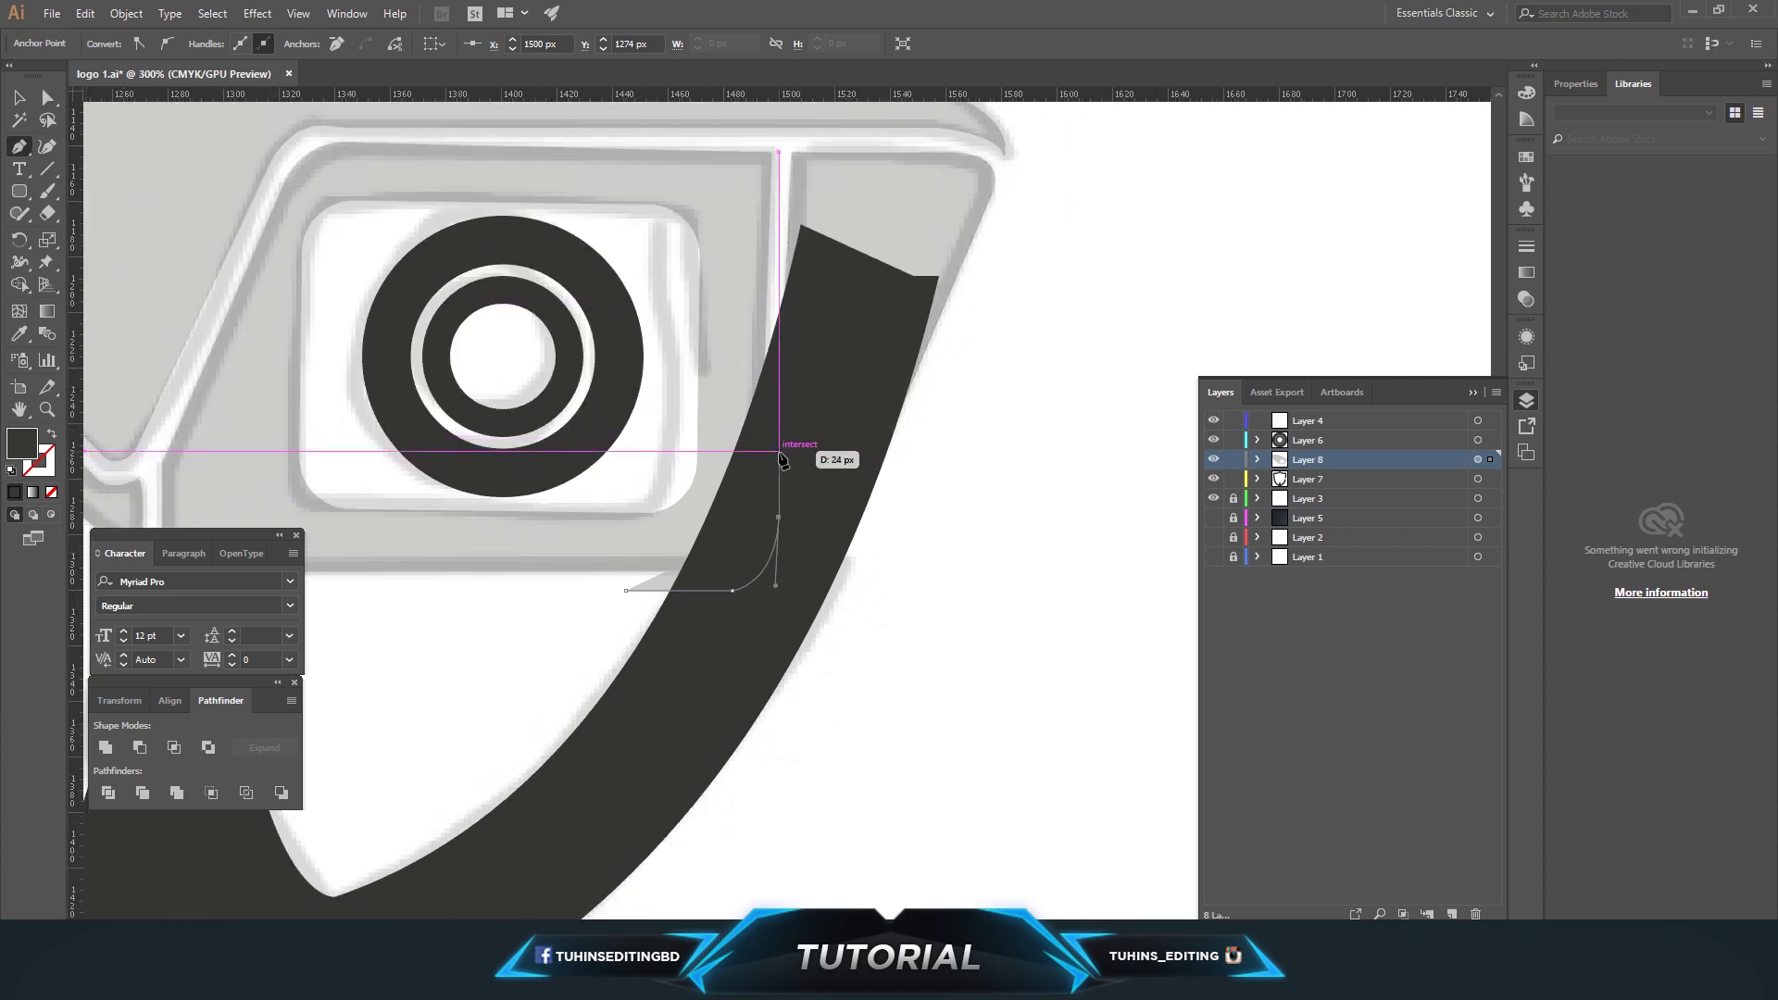
{"action": "left_click", "coordinate": [779, 451]}
Complete and close the Pen outline around the band's top end
{"action": "mouse_move", "coordinate": [886, 482]}
{"action": "left_mouse_down"}
{"action": "mouse_move", "coordinate": [976, 480]}
{"action": "mouse_move", "coordinate": [891, 486]}
{"action": "left_mouse_up"}
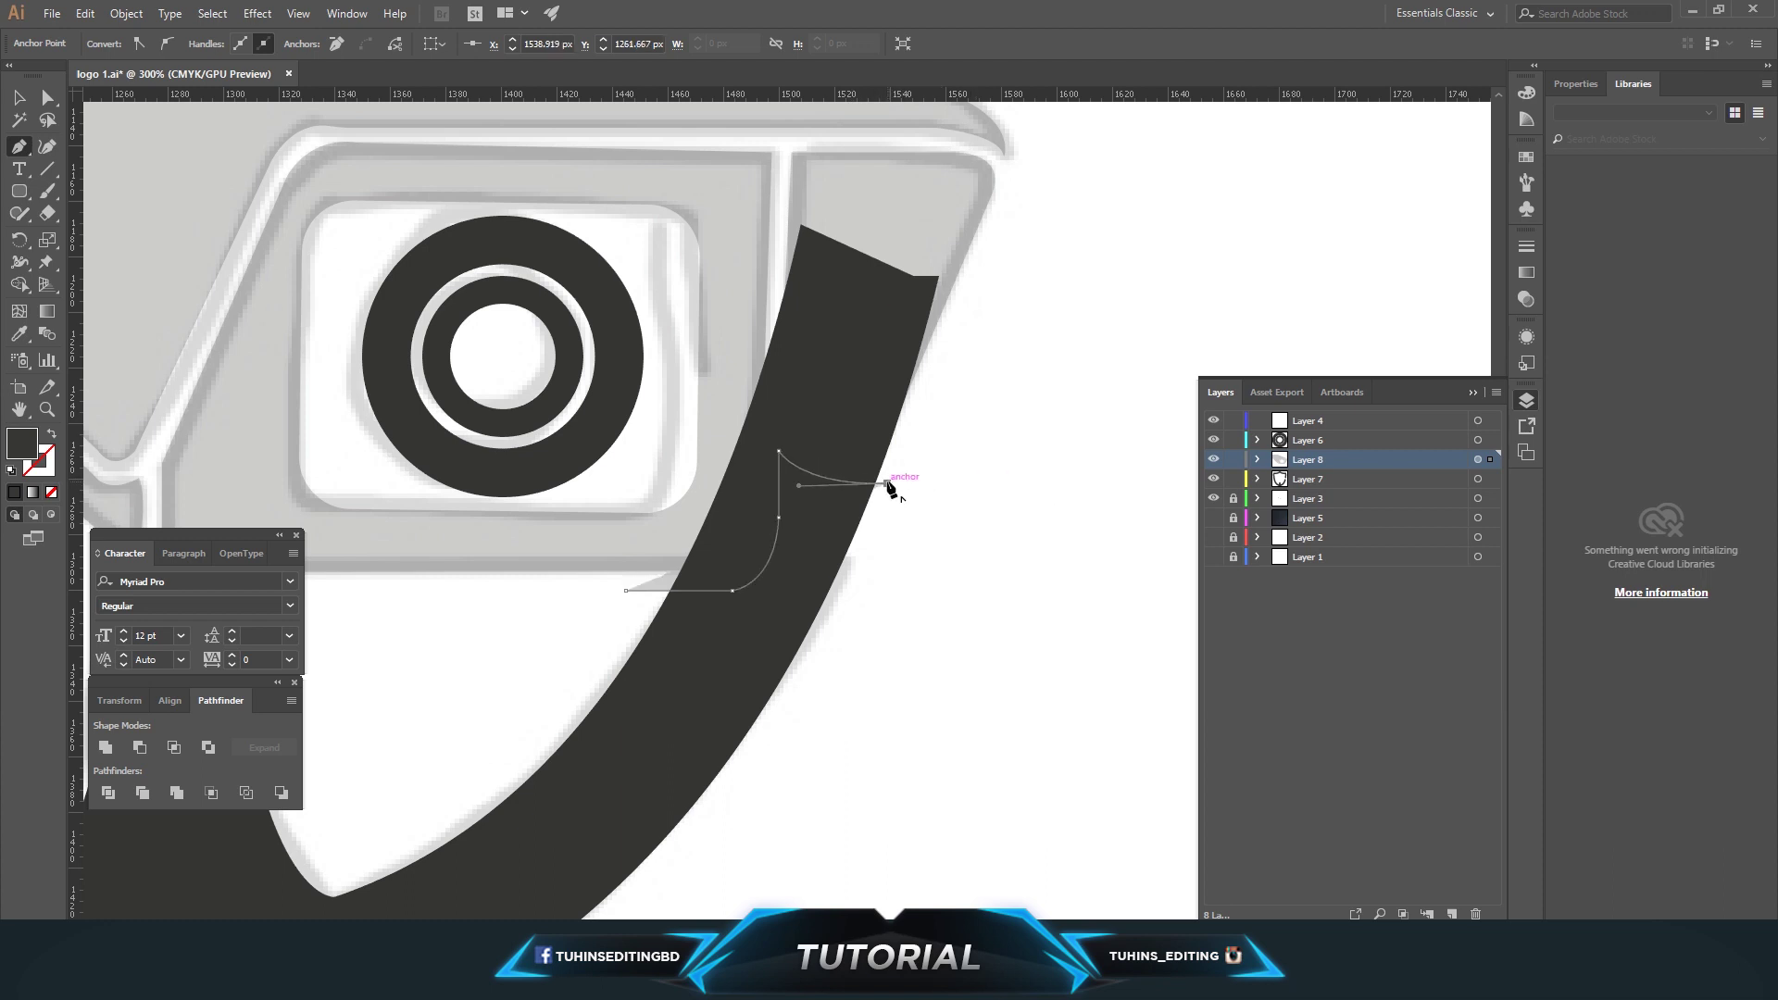
{"action": "left_click", "coordinate": [966, 350]}
{"action": "left_click", "coordinate": [995, 288]}
{"action": "left_click", "coordinate": [892, 230]}
{"action": "left_click", "coordinate": [568, 293]}
{"action": "left_click_drag", "start_coordinate": [496, 460], "coordinate": [577, 568]}
{"action": "left_click", "coordinate": [627, 590]}
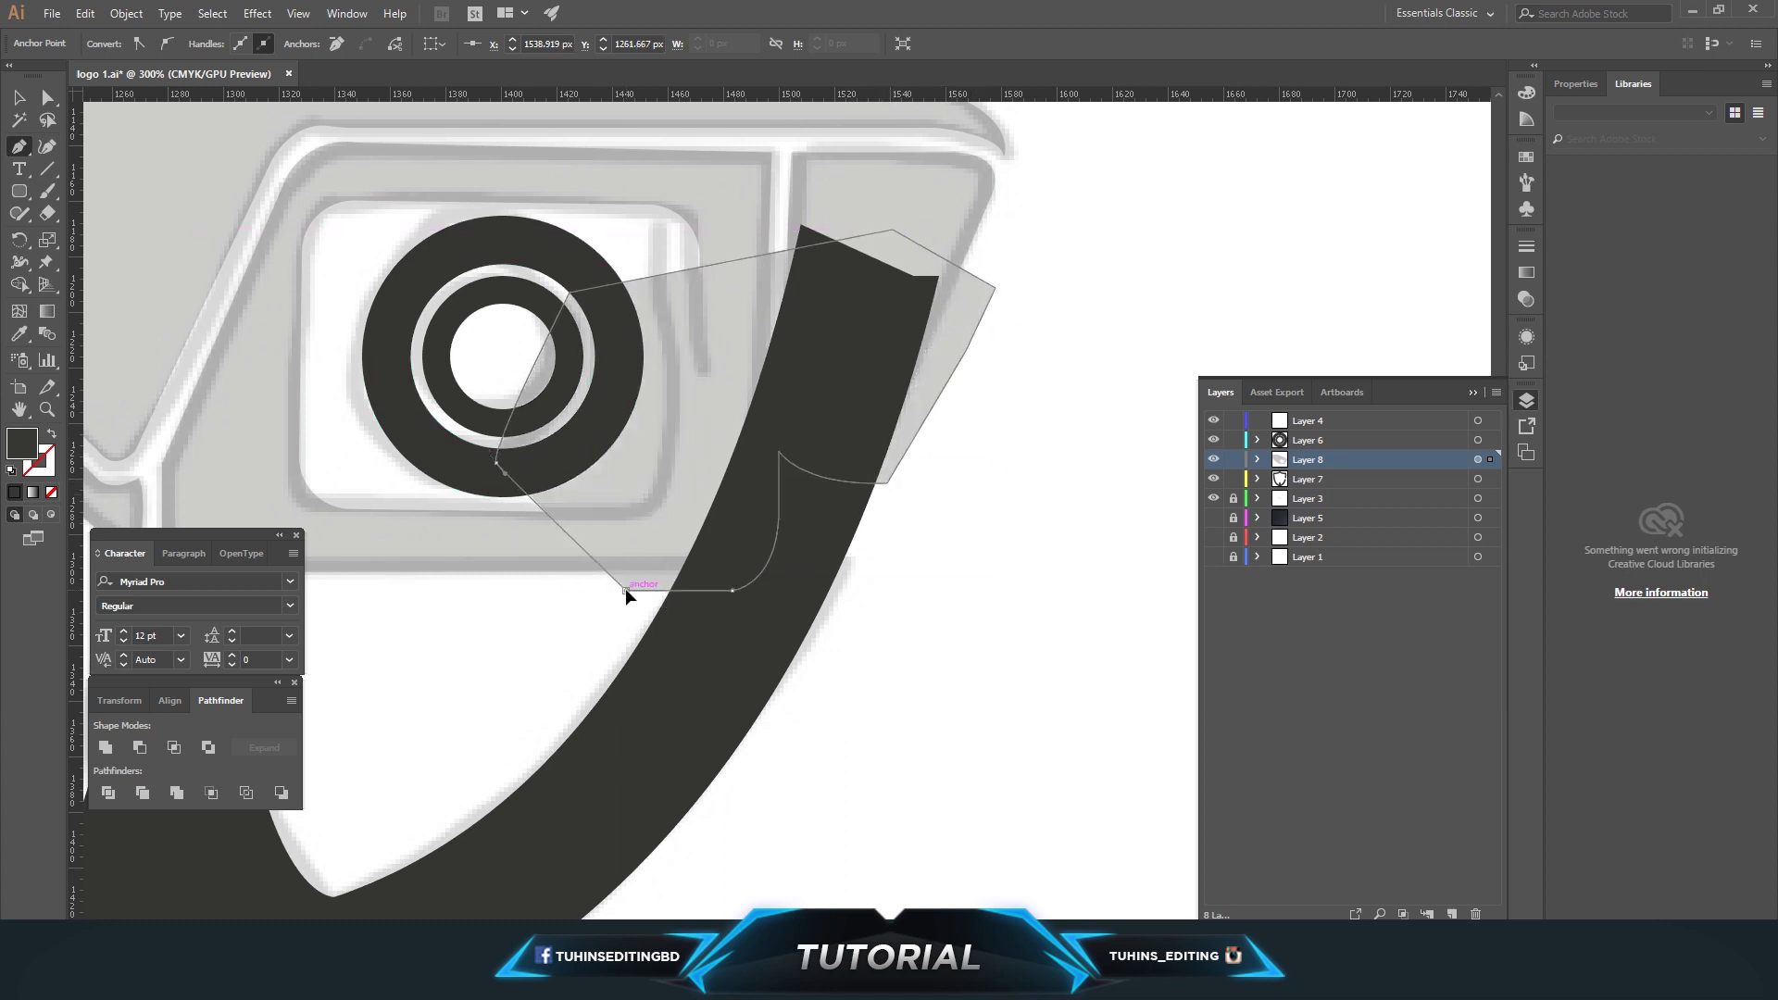
Use Shape Builder to delete the overlaps and leftovers, trimming the shield band
{"action": "key", "text": "a"}
{"action": "left_click", "coordinate": [648, 602]}
{"action": "left_click", "coordinate": [653, 567], "text": "shift"}
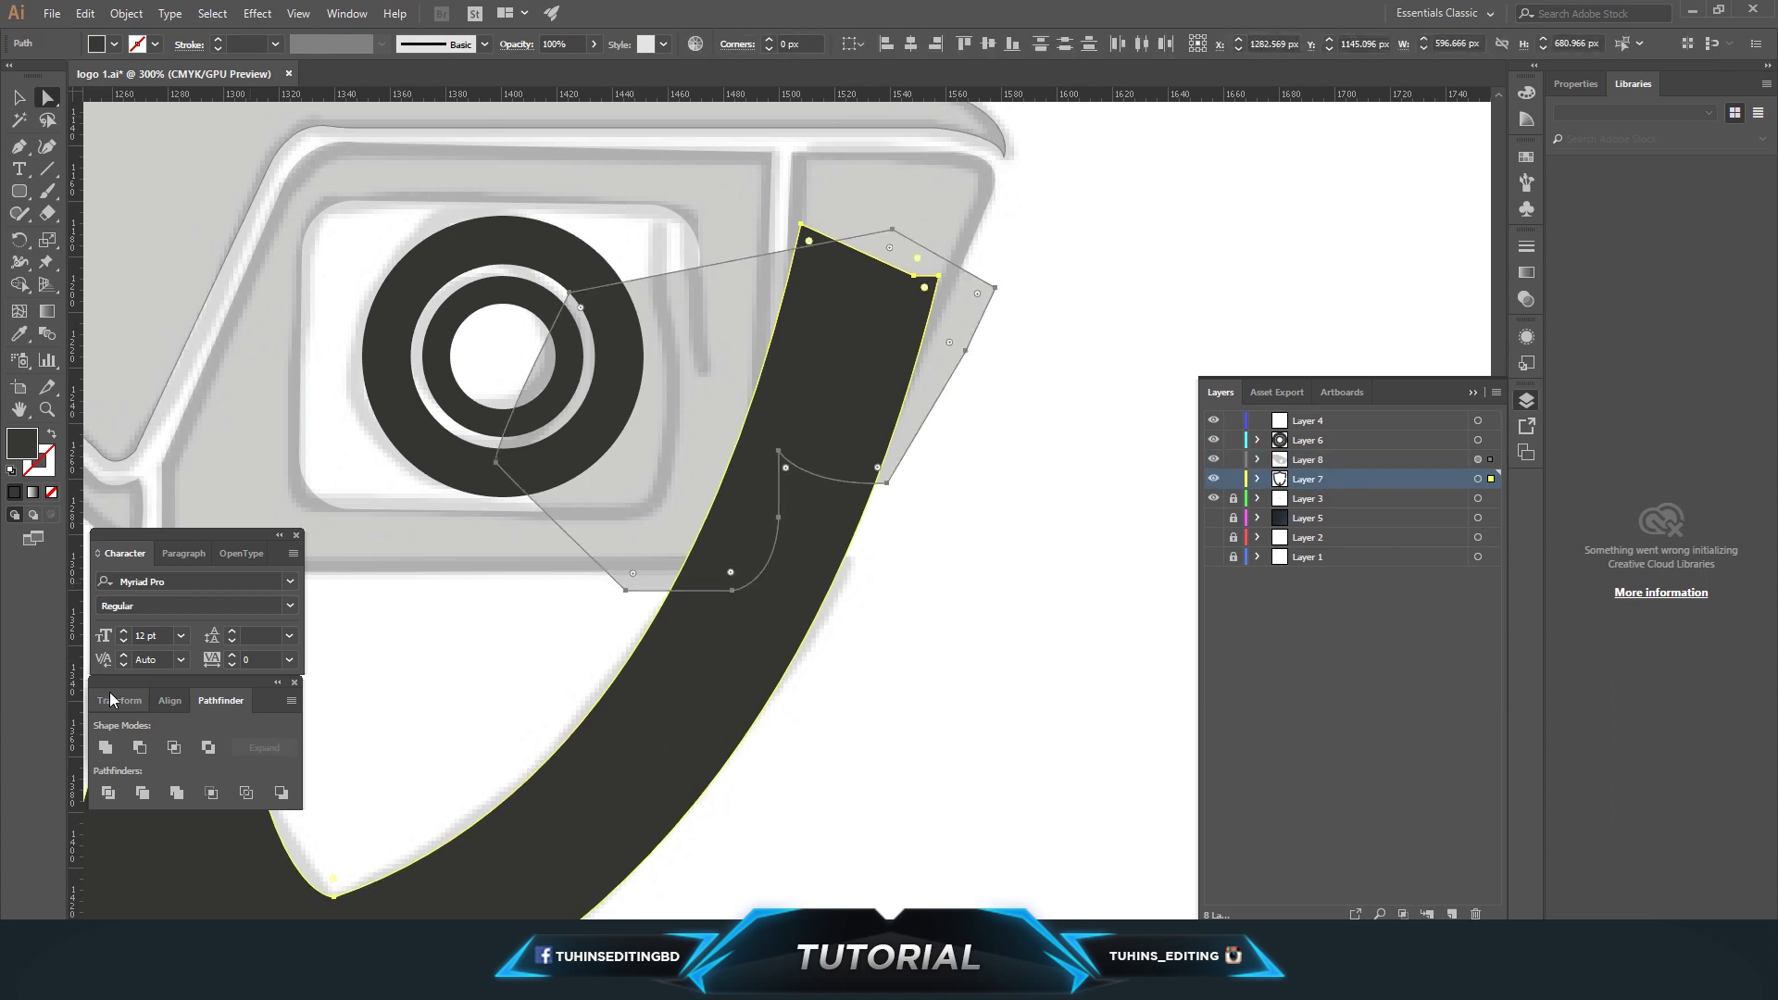
{"action": "key", "text": "shift+m"}
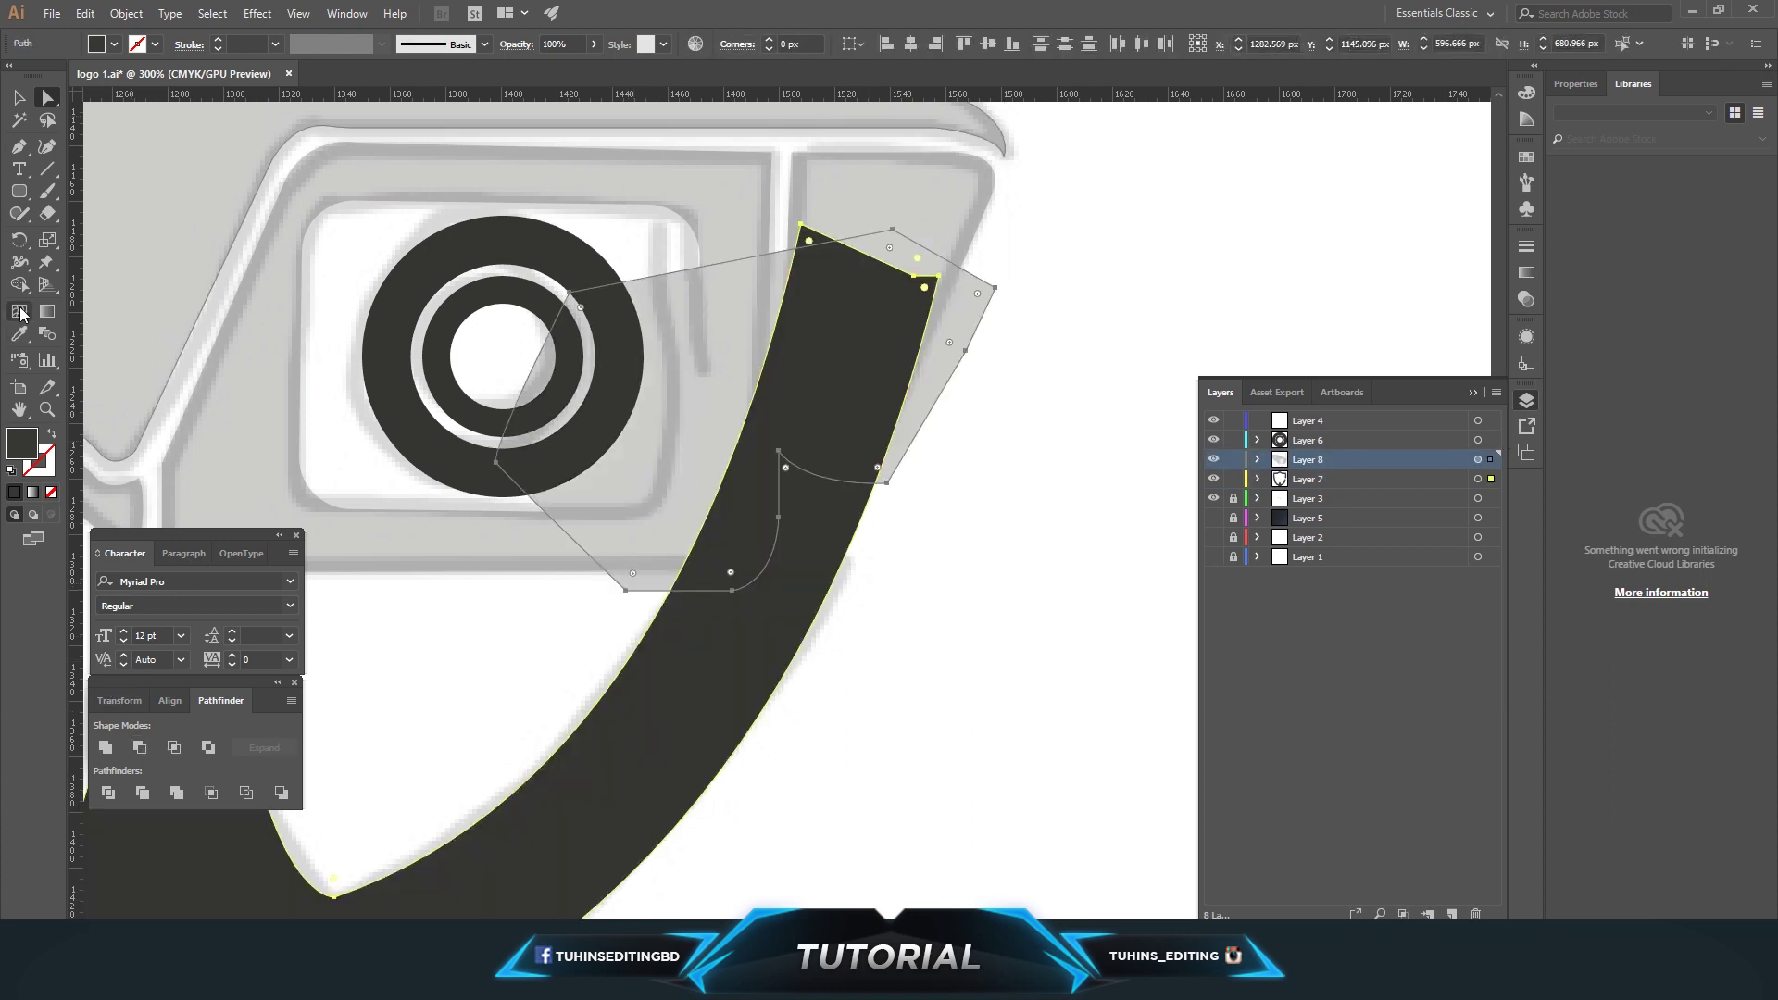
{"action": "left_click", "coordinate": [720, 519], "text": "alt"}
{"action": "left_click", "coordinate": [833, 389], "text": "alt"}
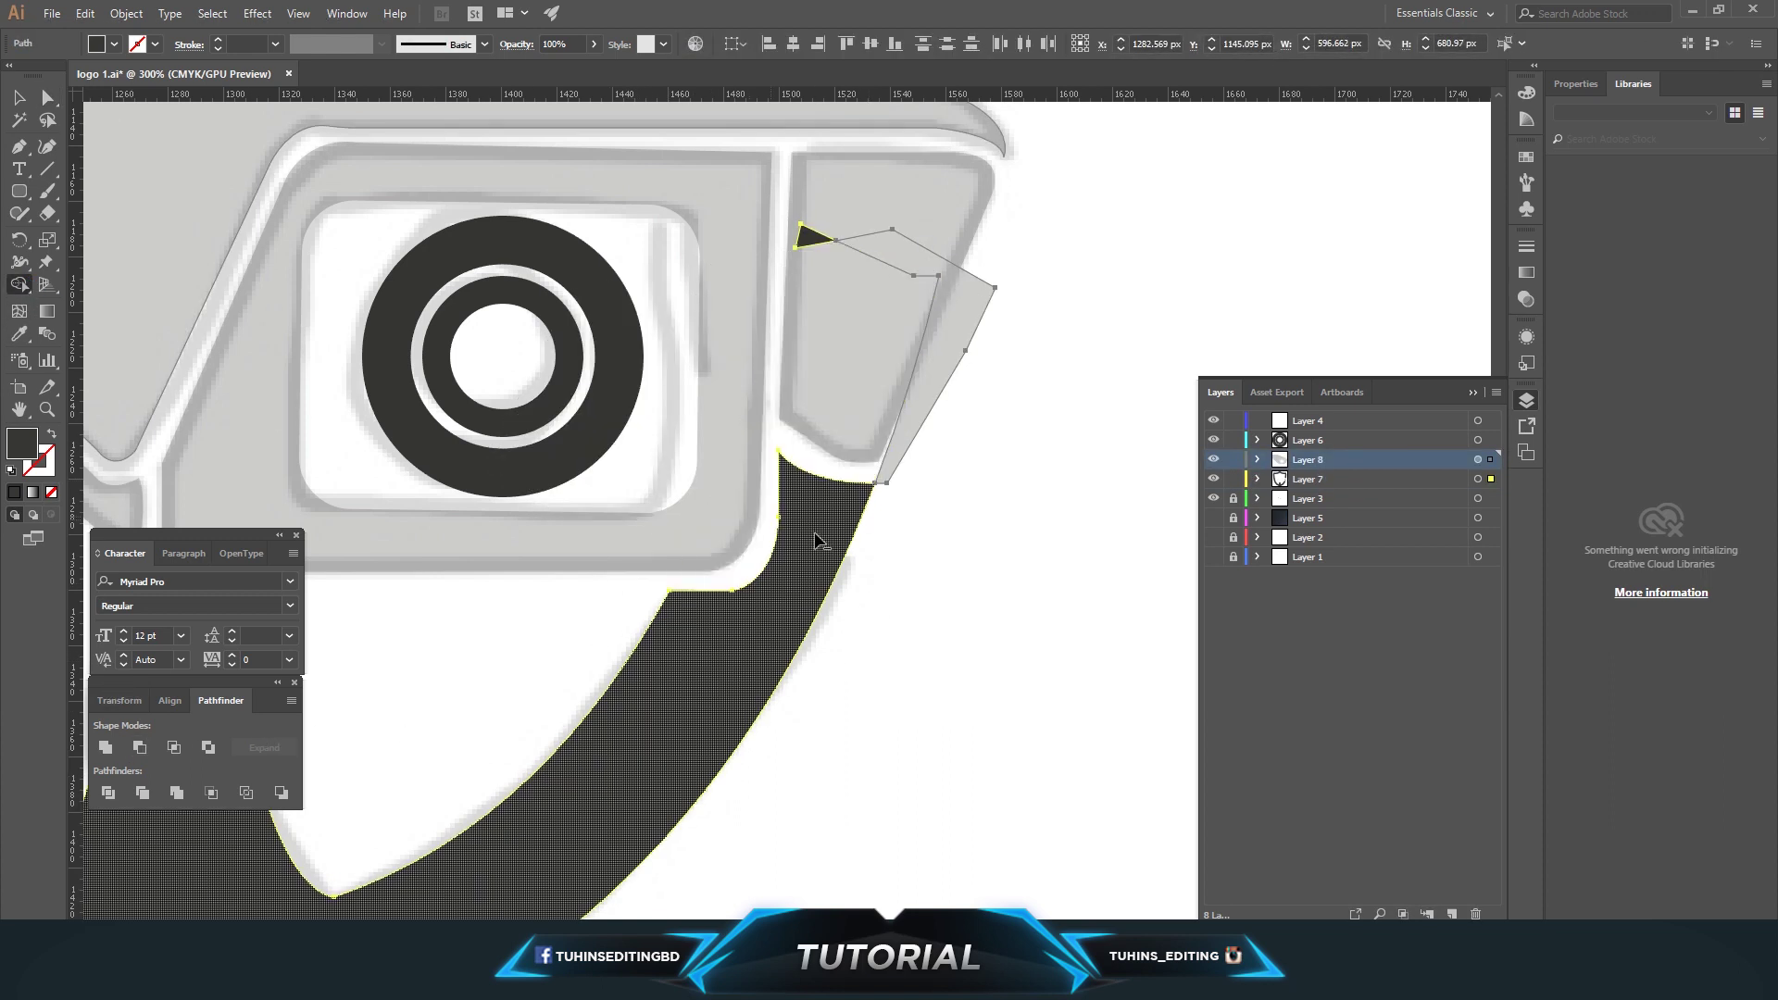
{"action": "left_click", "coordinate": [927, 380], "text": "alt"}
{"action": "left_click", "coordinate": [820, 243], "text": "alt"}
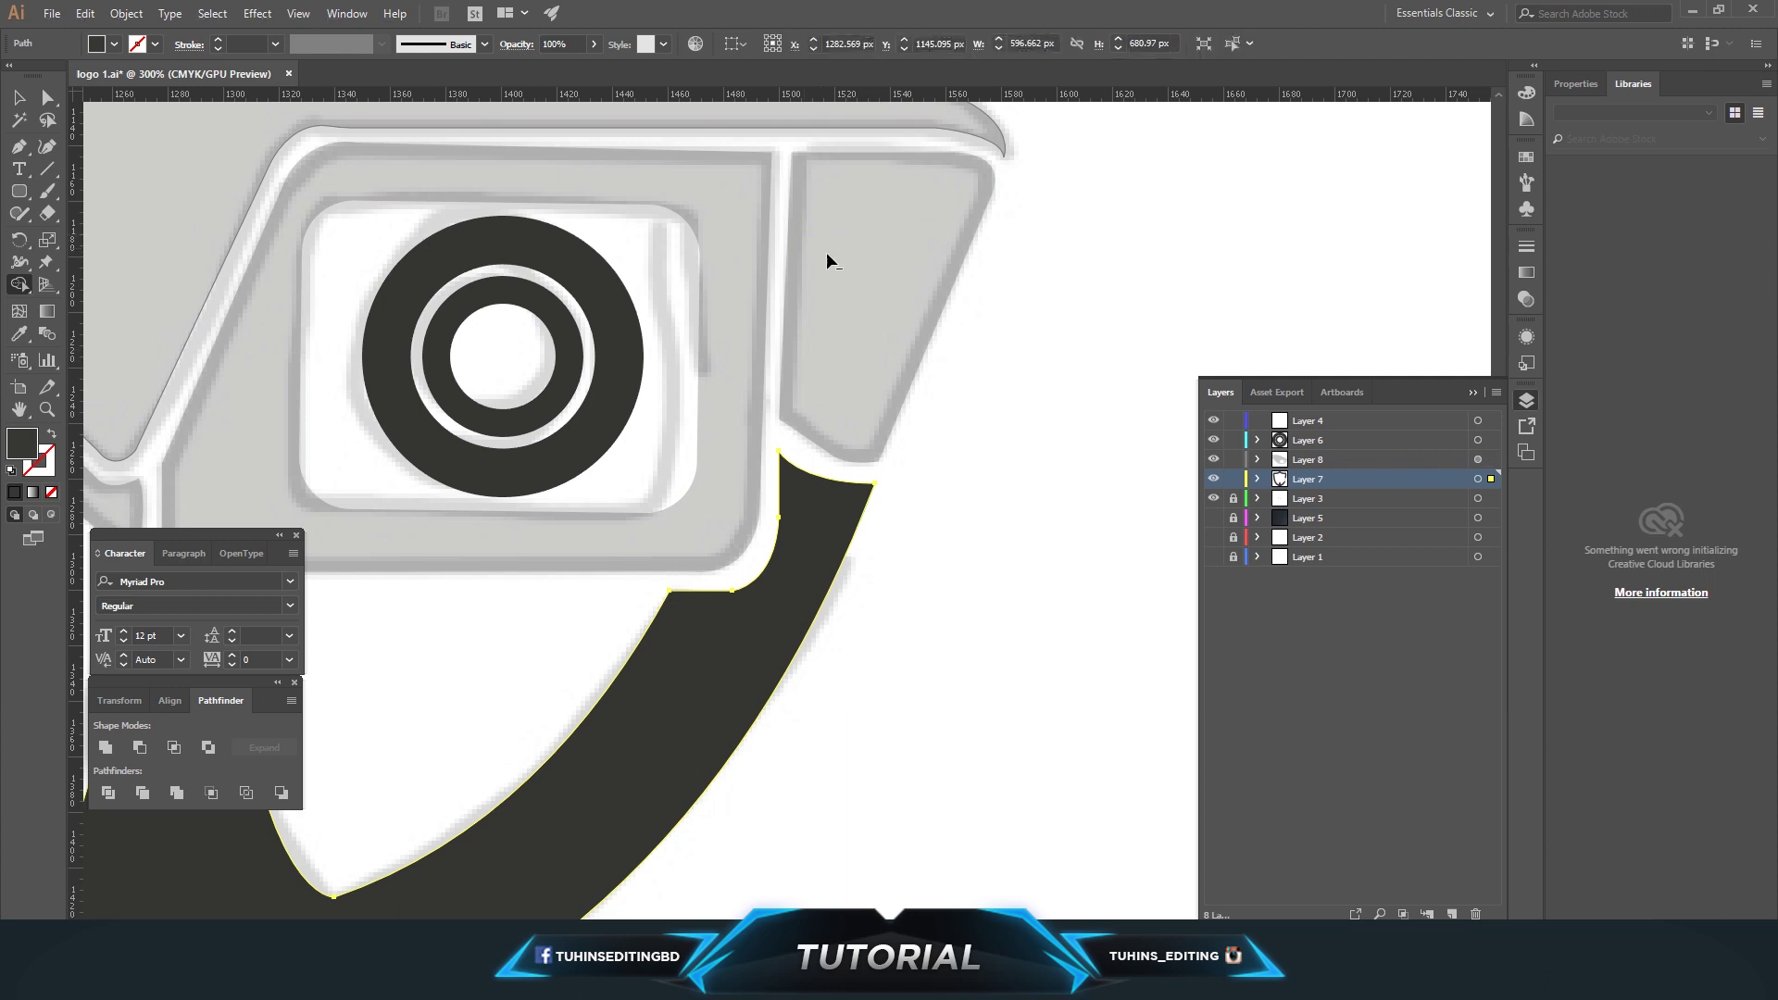
Round the corners of the band's trimmed end with Direct Selection
{"action": "left_click", "coordinate": [46, 98]}
{"action": "left_click", "coordinate": [938, 625]}
{"action": "key", "text": "ctrl+plus"}
{"action": "key", "text": "ctrl+plus"}
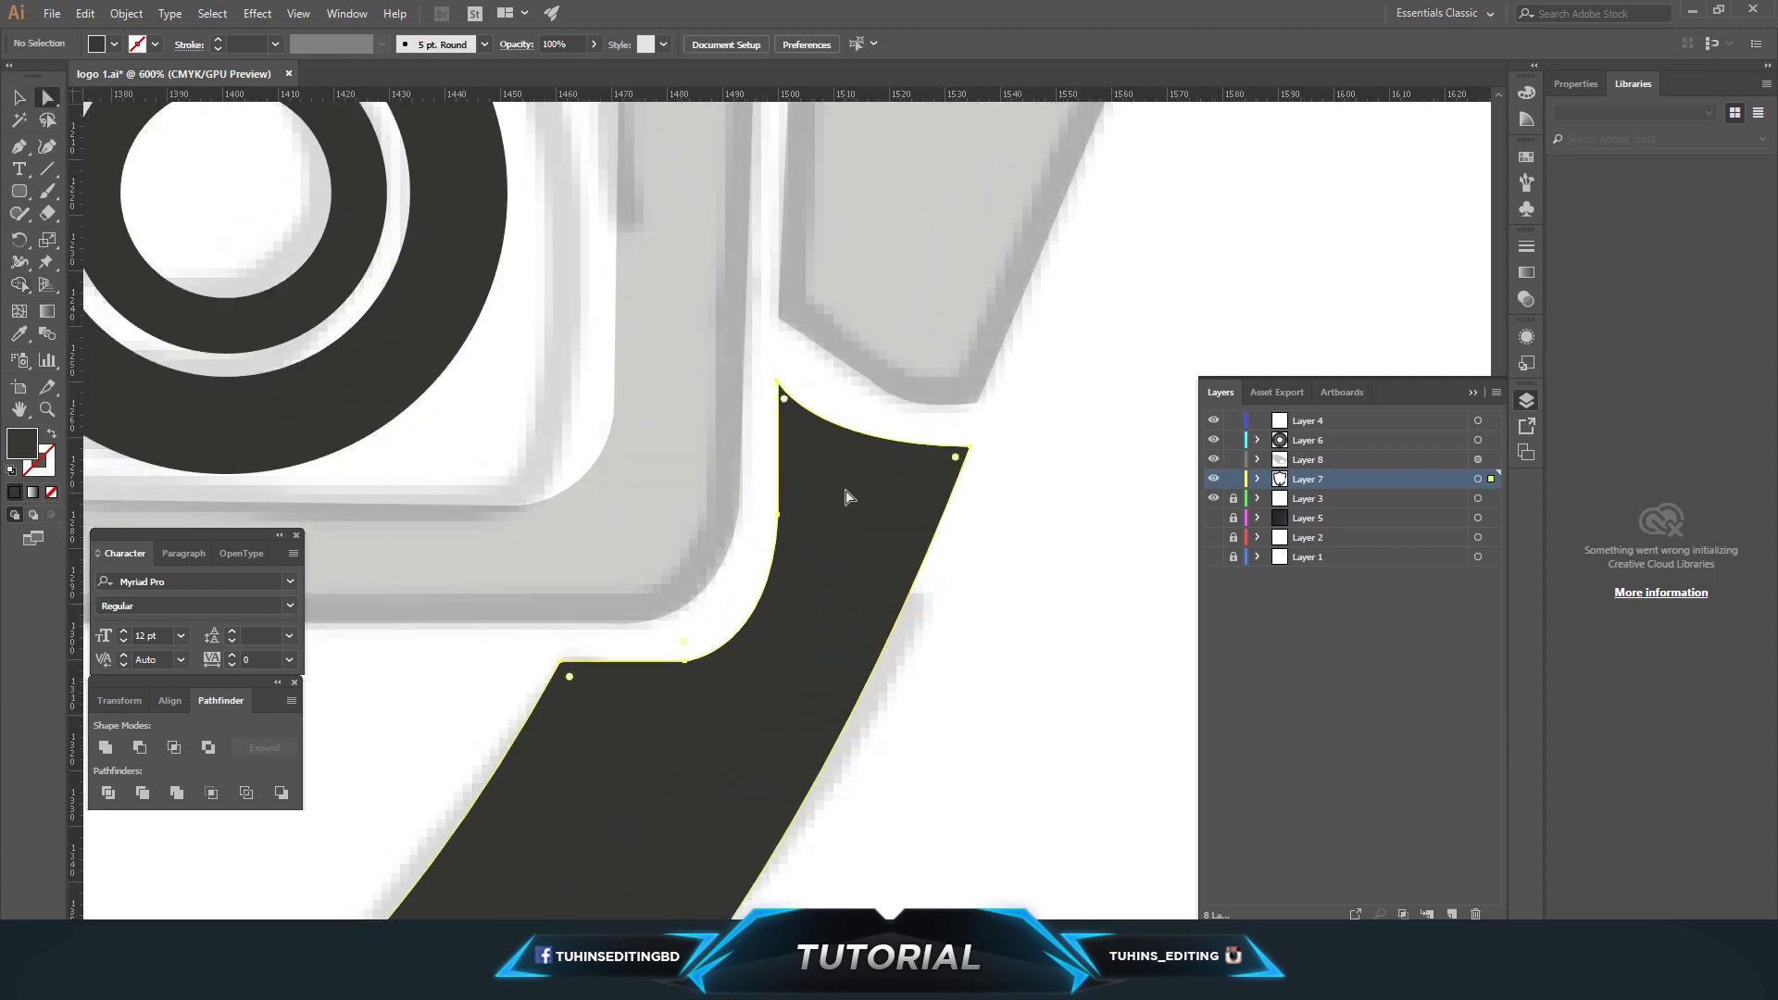
{"action": "left_click", "coordinate": [845, 498]}
{"action": "left_click_drag", "start_coordinate": [784, 398], "coordinate": [829, 419]}
{"action": "left_click", "coordinate": [1102, 567]}
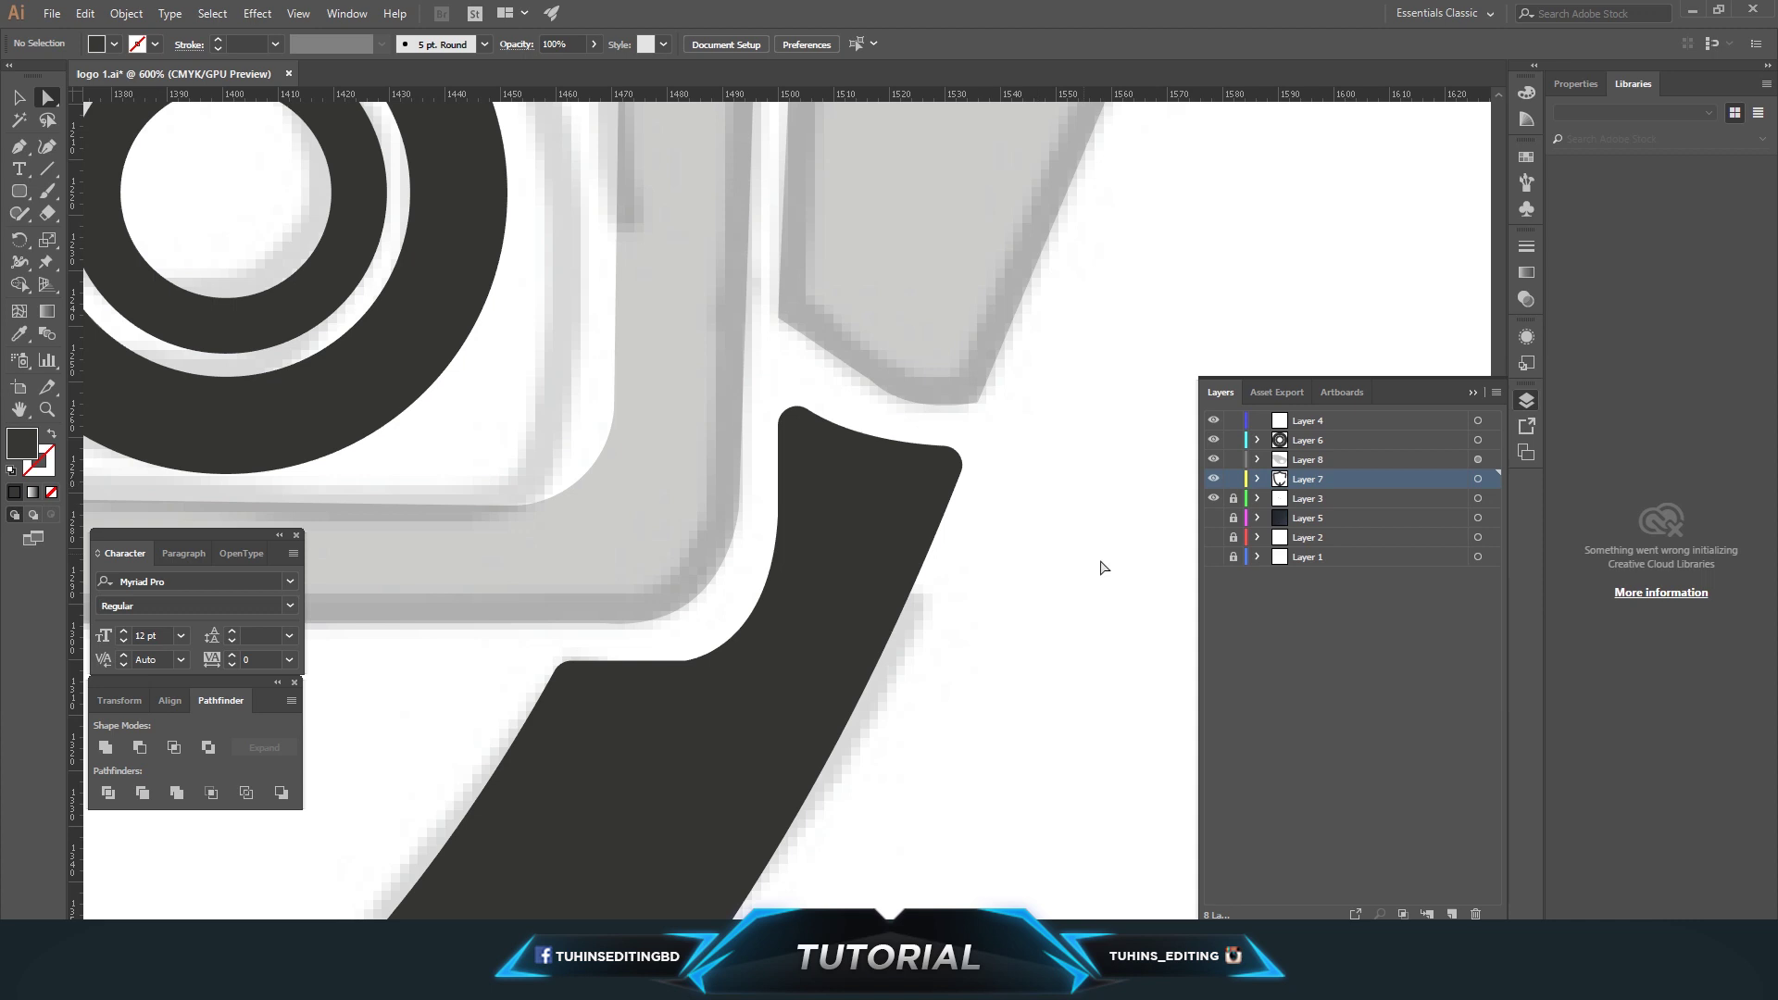
{"action": "key", "text": "ctrl+minus"}
{"action": "key", "text": "ctrl+minus"}
{"action": "key", "text": "ctrl+minus"}
{"action": "left_click", "coordinate": [1479, 460]}
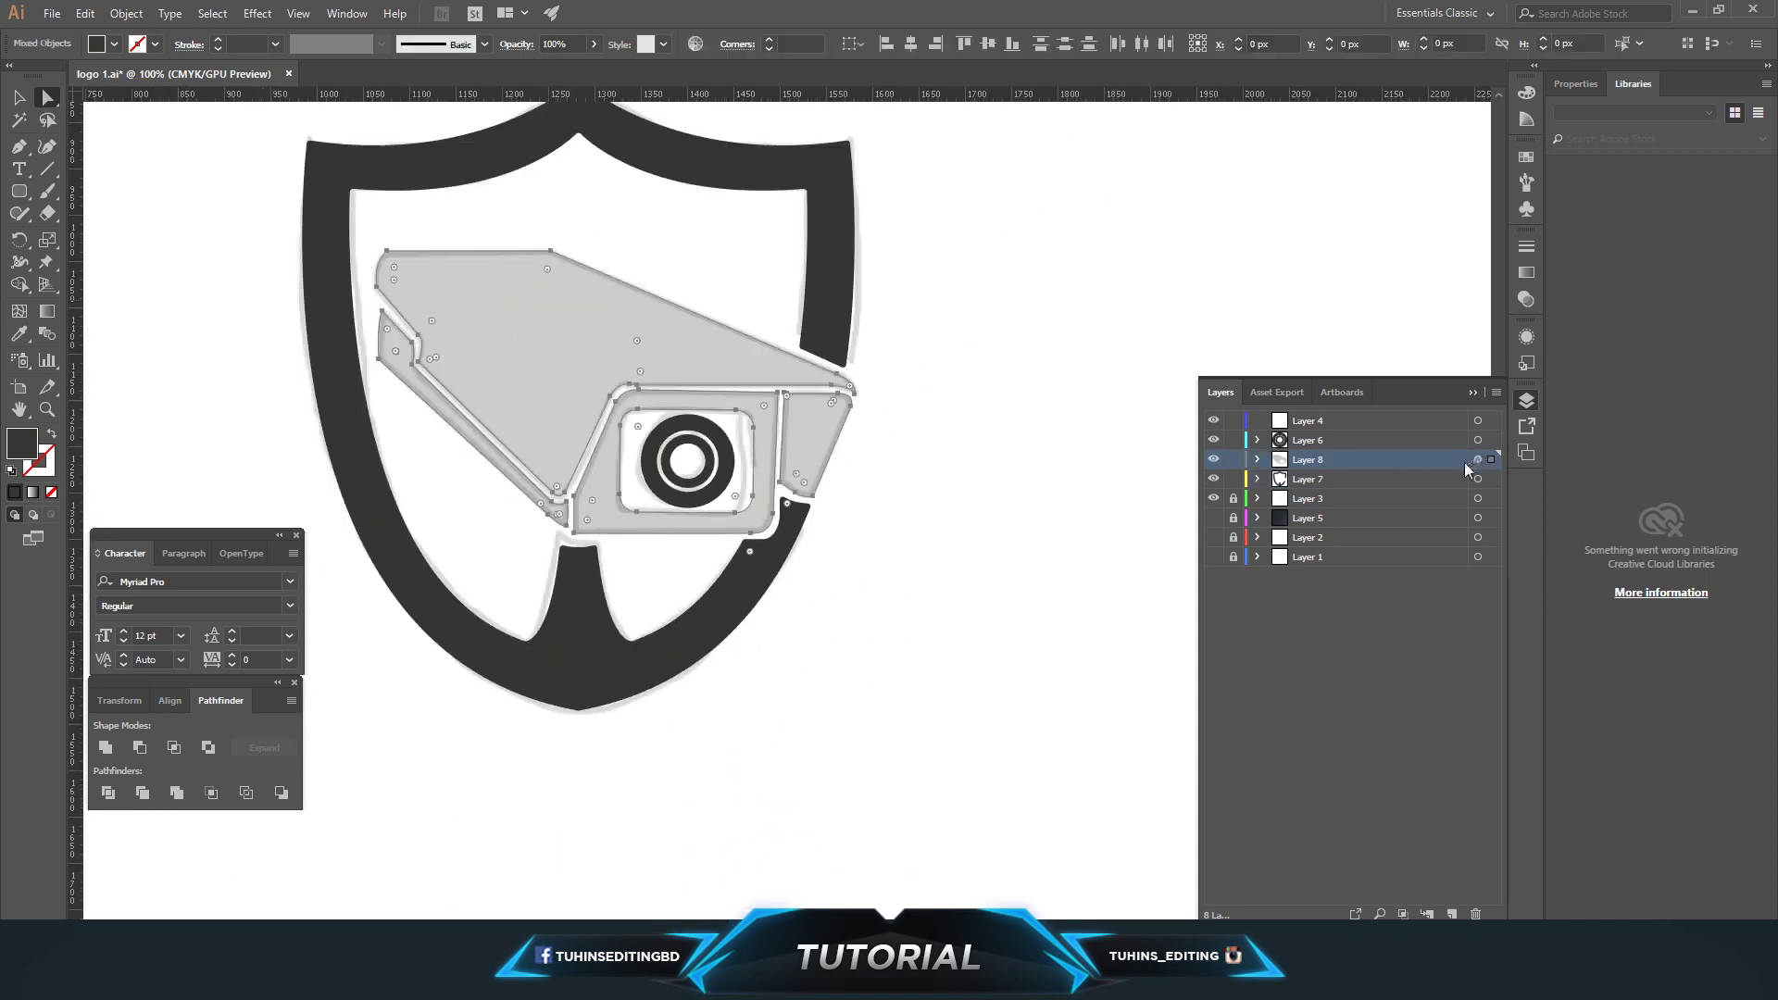
Restore the whole camera's opacity to 100%
{"action": "left_click", "coordinate": [985, 421]}
{"action": "left_click", "coordinate": [814, 361]}
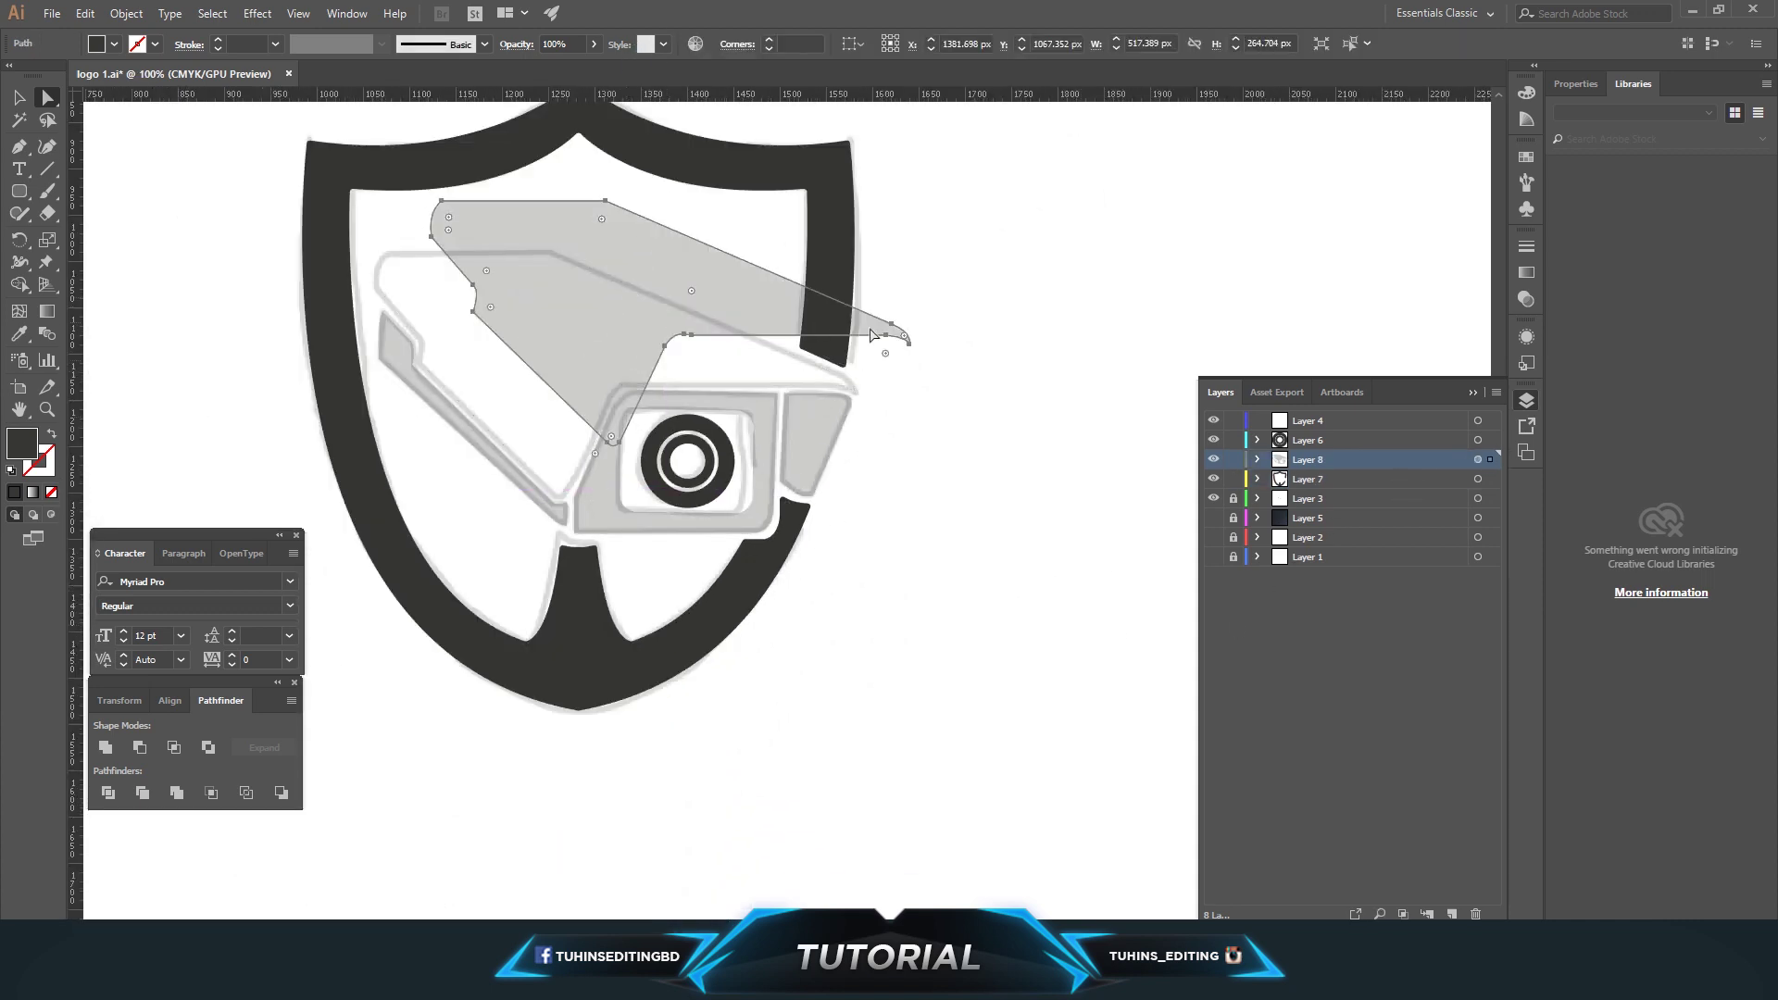
{"action": "left_click", "coordinate": [1024, 405]}
{"action": "left_click", "coordinate": [1478, 461]}
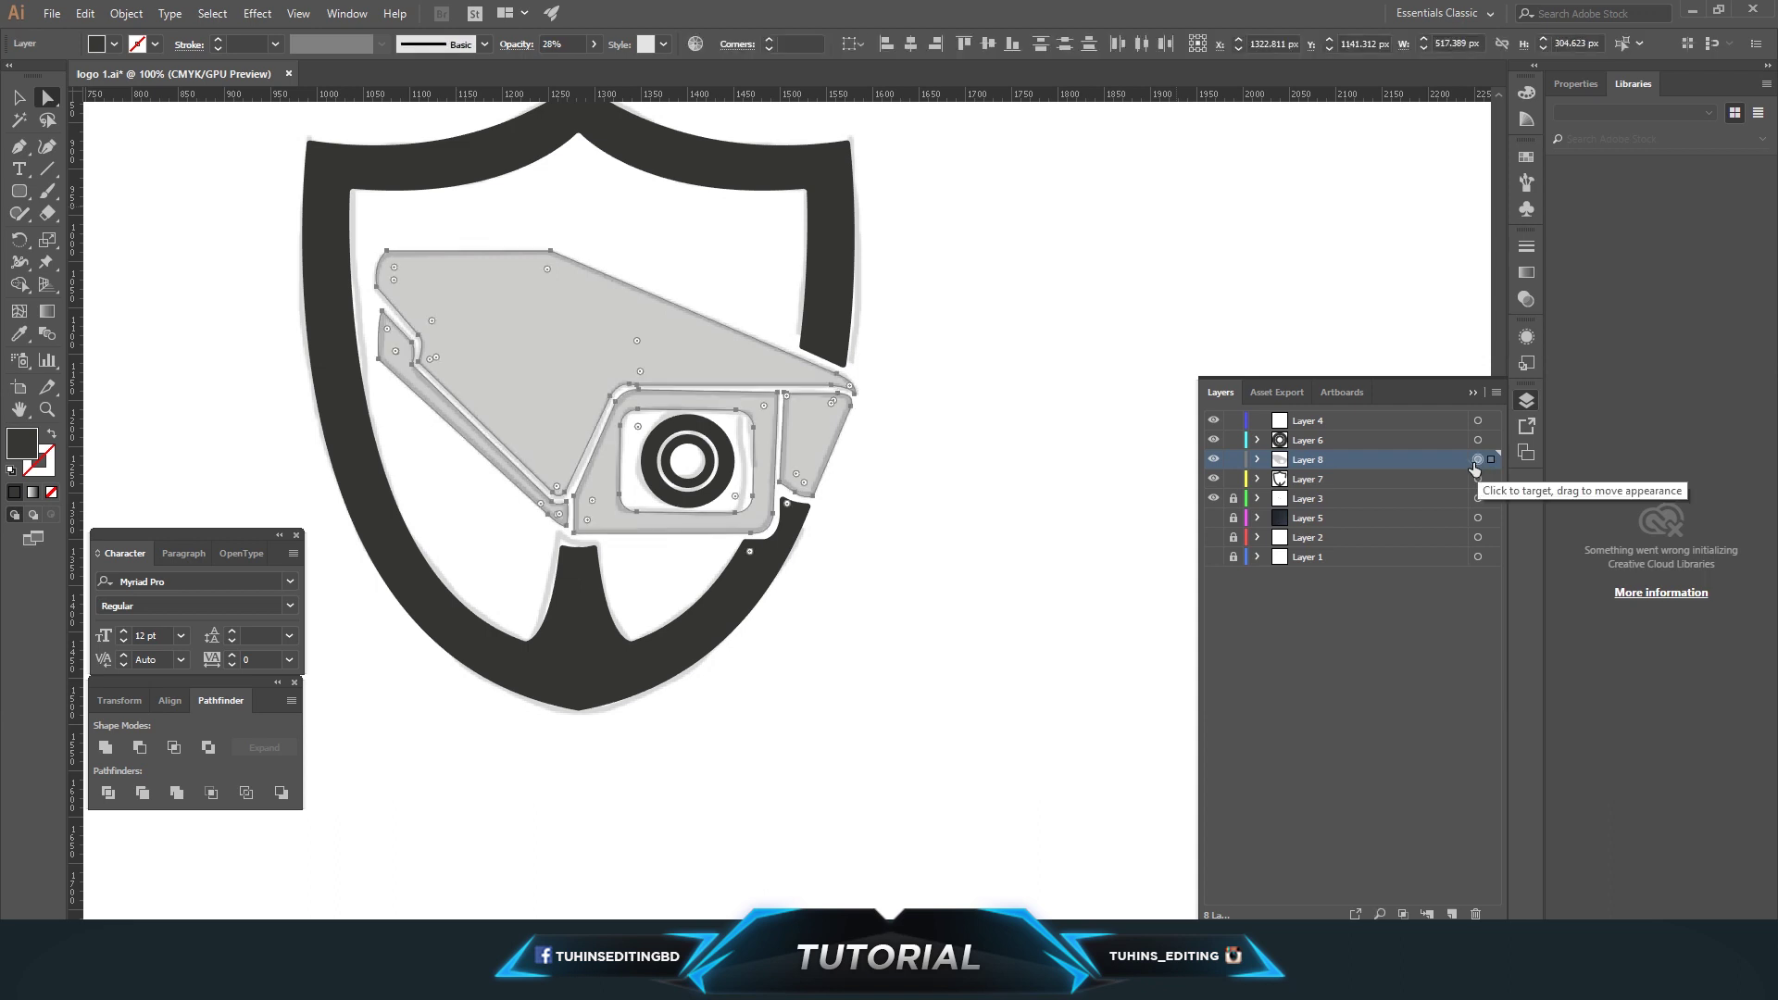
{"action": "left_click", "coordinate": [593, 43]}
{"action": "left_click_drag", "start_coordinate": [565, 74], "coordinate": [607, 74]}
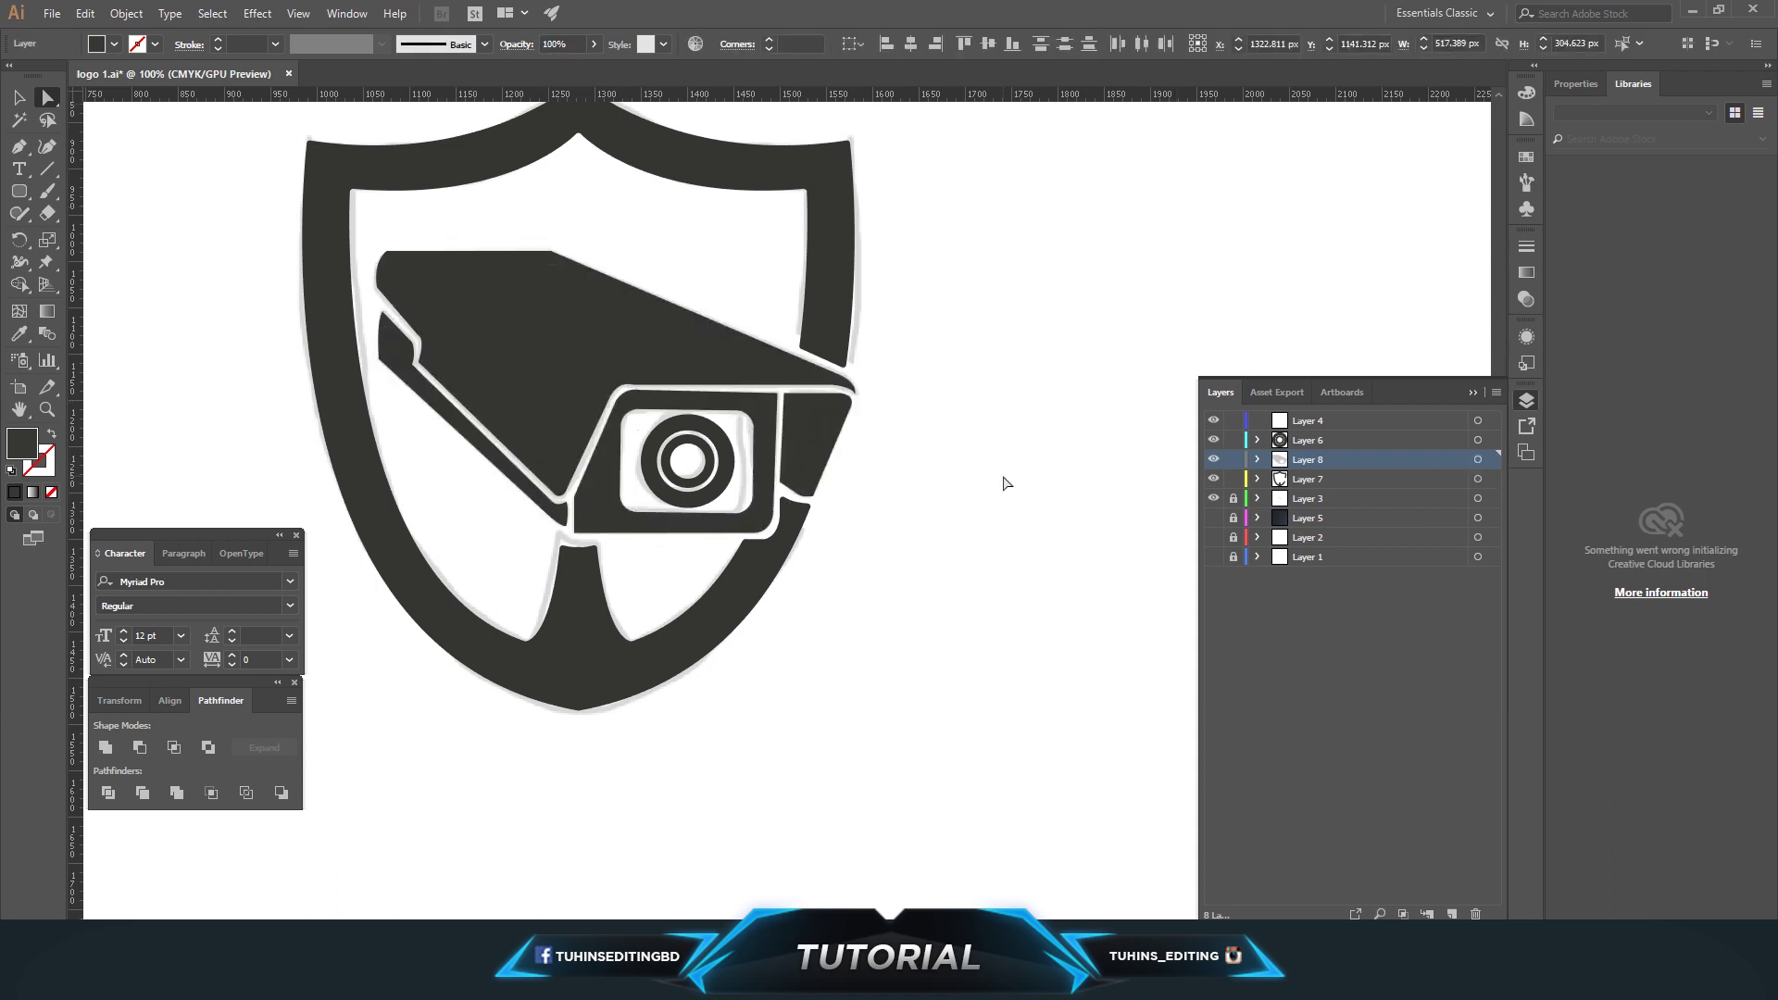
{"action": "left_click", "coordinate": [1002, 474]}
Move the small dark band piece up and to the right
{"action": "key", "text": "ctrl+minus"}
{"action": "key", "text": "ctrl+minus"}
{"action": "key", "text": "ctrl+plus"}
{"action": "key", "text": "ctrl+plus"}
{"action": "key", "text": "ctrl+plus"}
{"action": "key", "text": "ctrl+plus"}
{"action": "key", "text": "ctrl+plus"}
{"action": "key", "text": "ctrl+plus"}
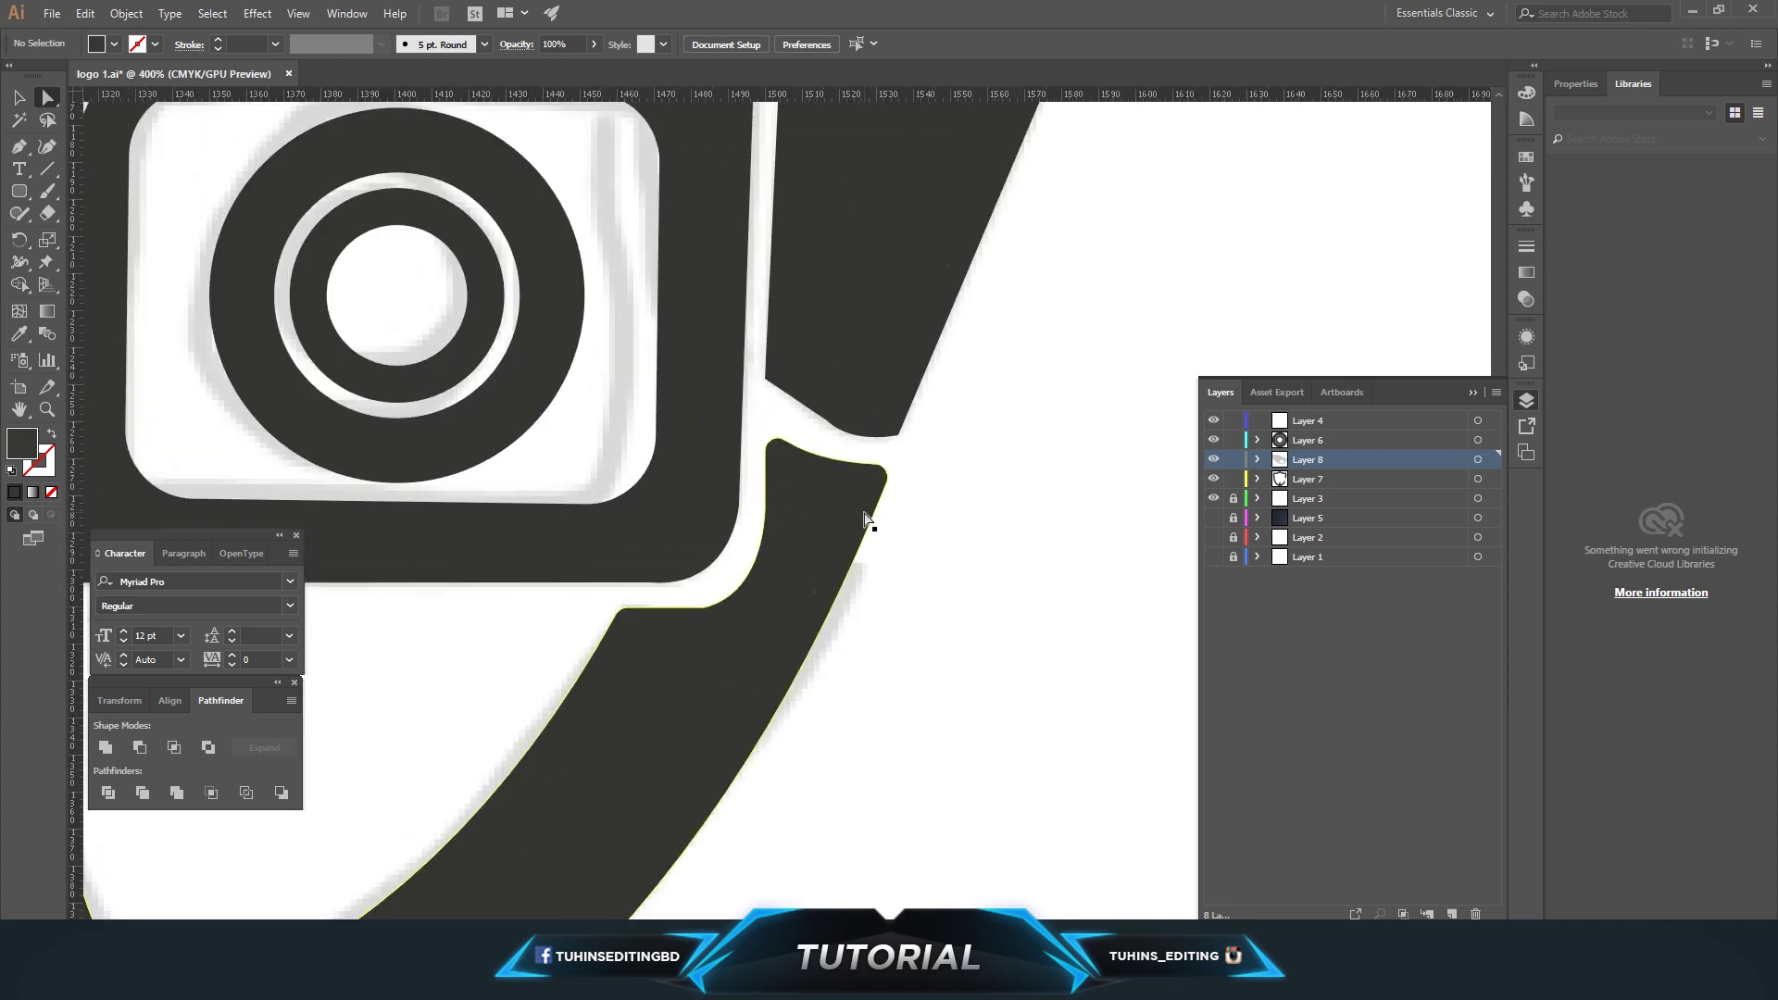
{"action": "left_click", "coordinate": [883, 350]}
{"action": "left_click_drag", "start_coordinate": [883, 350], "coordinate": [934, 415]}
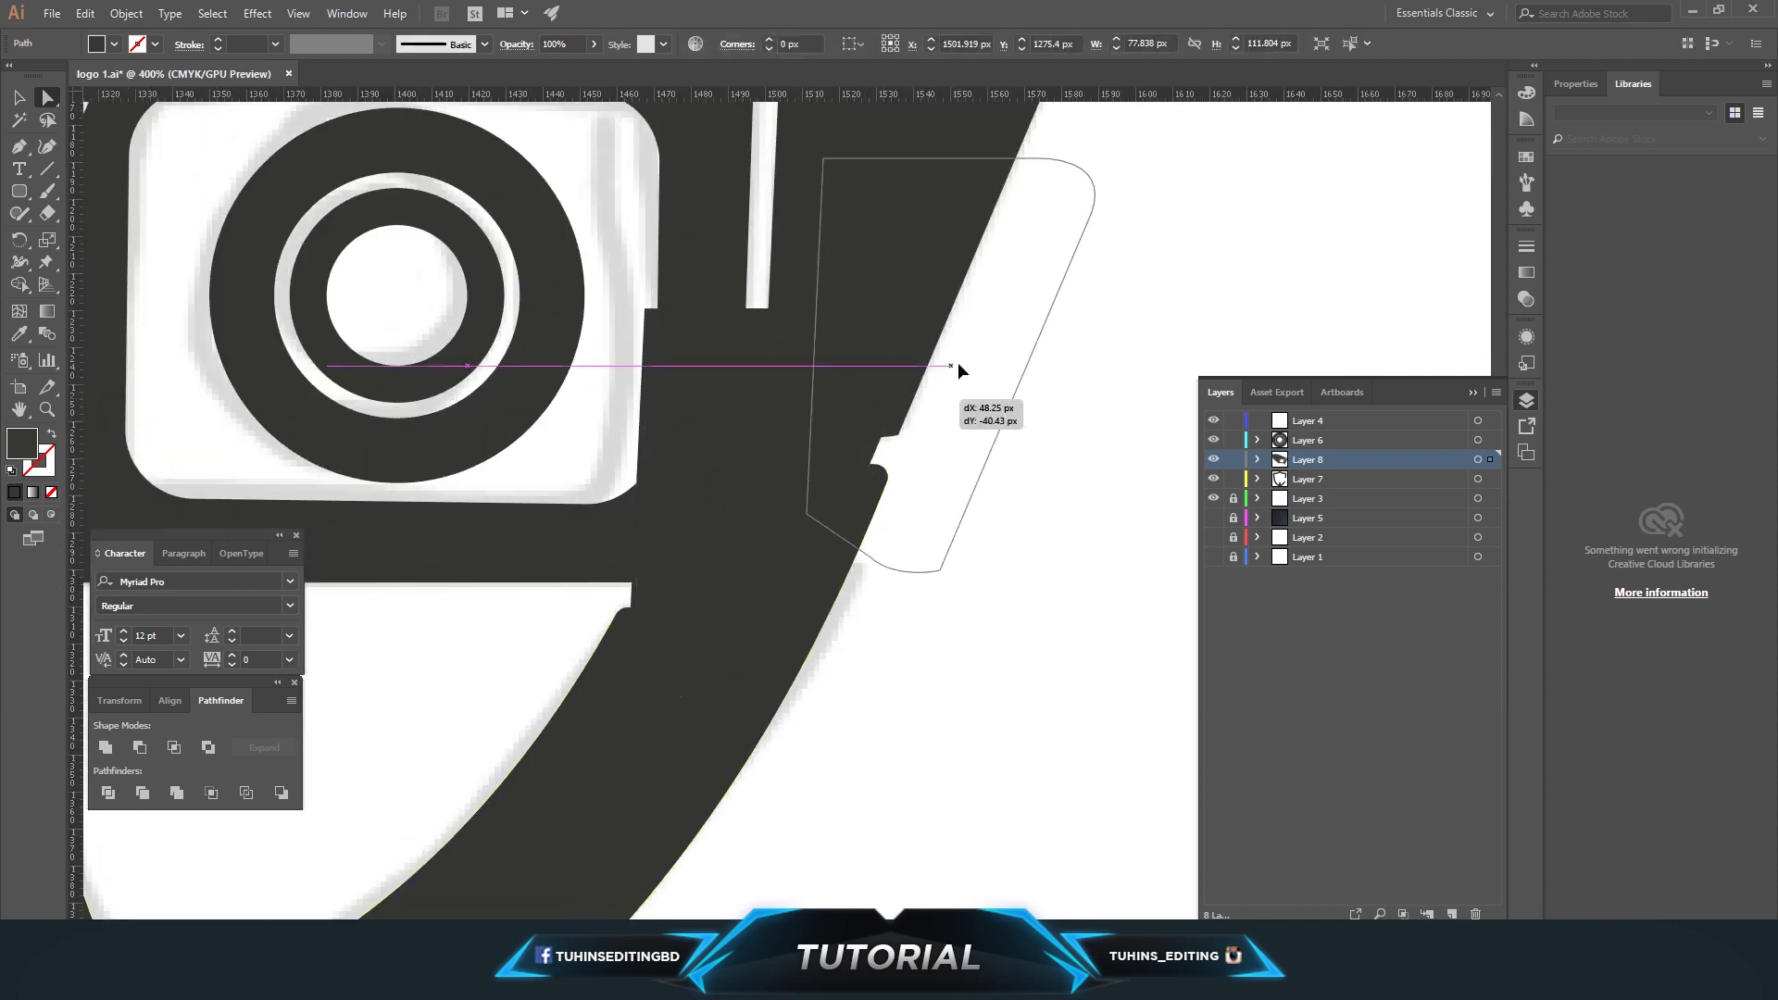
{"action": "left_click", "coordinate": [1090, 485]}
{"action": "scroll", "coordinate": [1090, 486], "scroll_direction": "up", "scroll_amount": 2}
Make the upper dark camera piece semi-transparent and nudge it into place
{"action": "left_click", "coordinate": [917, 510]}
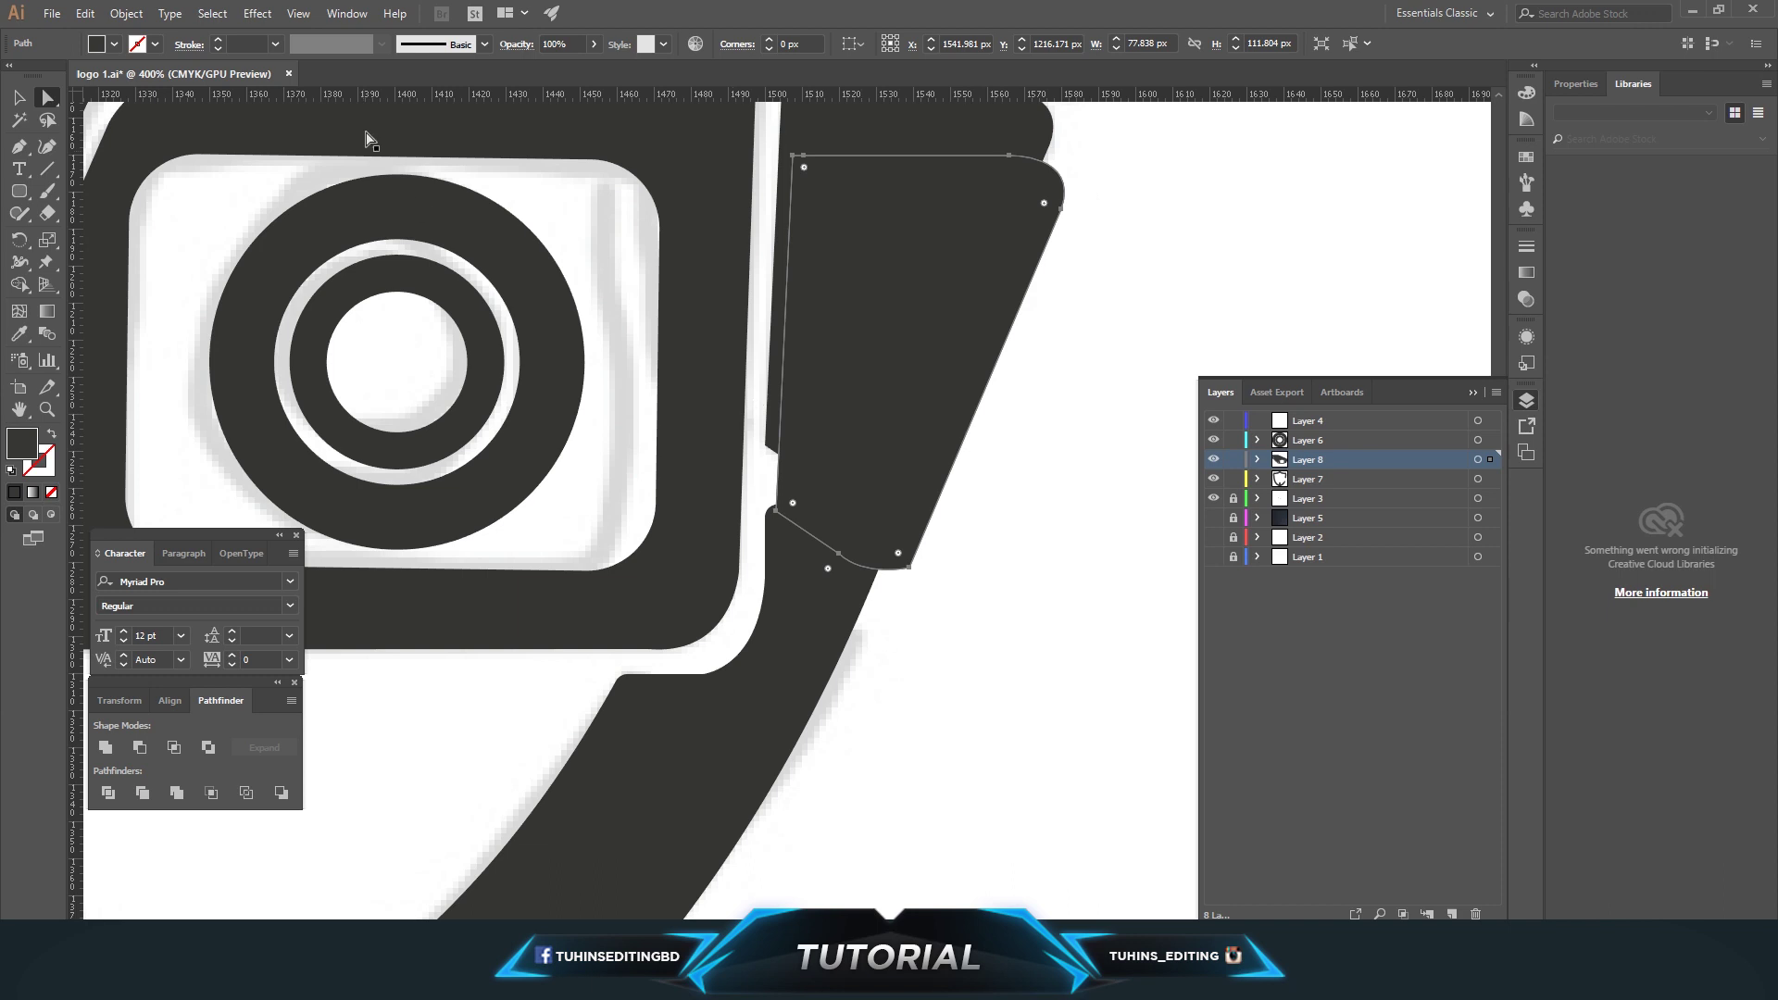
{"action": "left_click", "coordinate": [593, 44]}
{"action": "left_click_drag", "start_coordinate": [597, 69], "coordinate": [554, 70]}
{"action": "mouse_move", "coordinate": [896, 529]}
{"action": "left_mouse_down"}
{"action": "mouse_move", "coordinate": [876, 518]}
{"action": "mouse_move", "coordinate": [891, 509]}
{"action": "mouse_move", "coordinate": [891, 530]}
{"action": "left_mouse_up"}
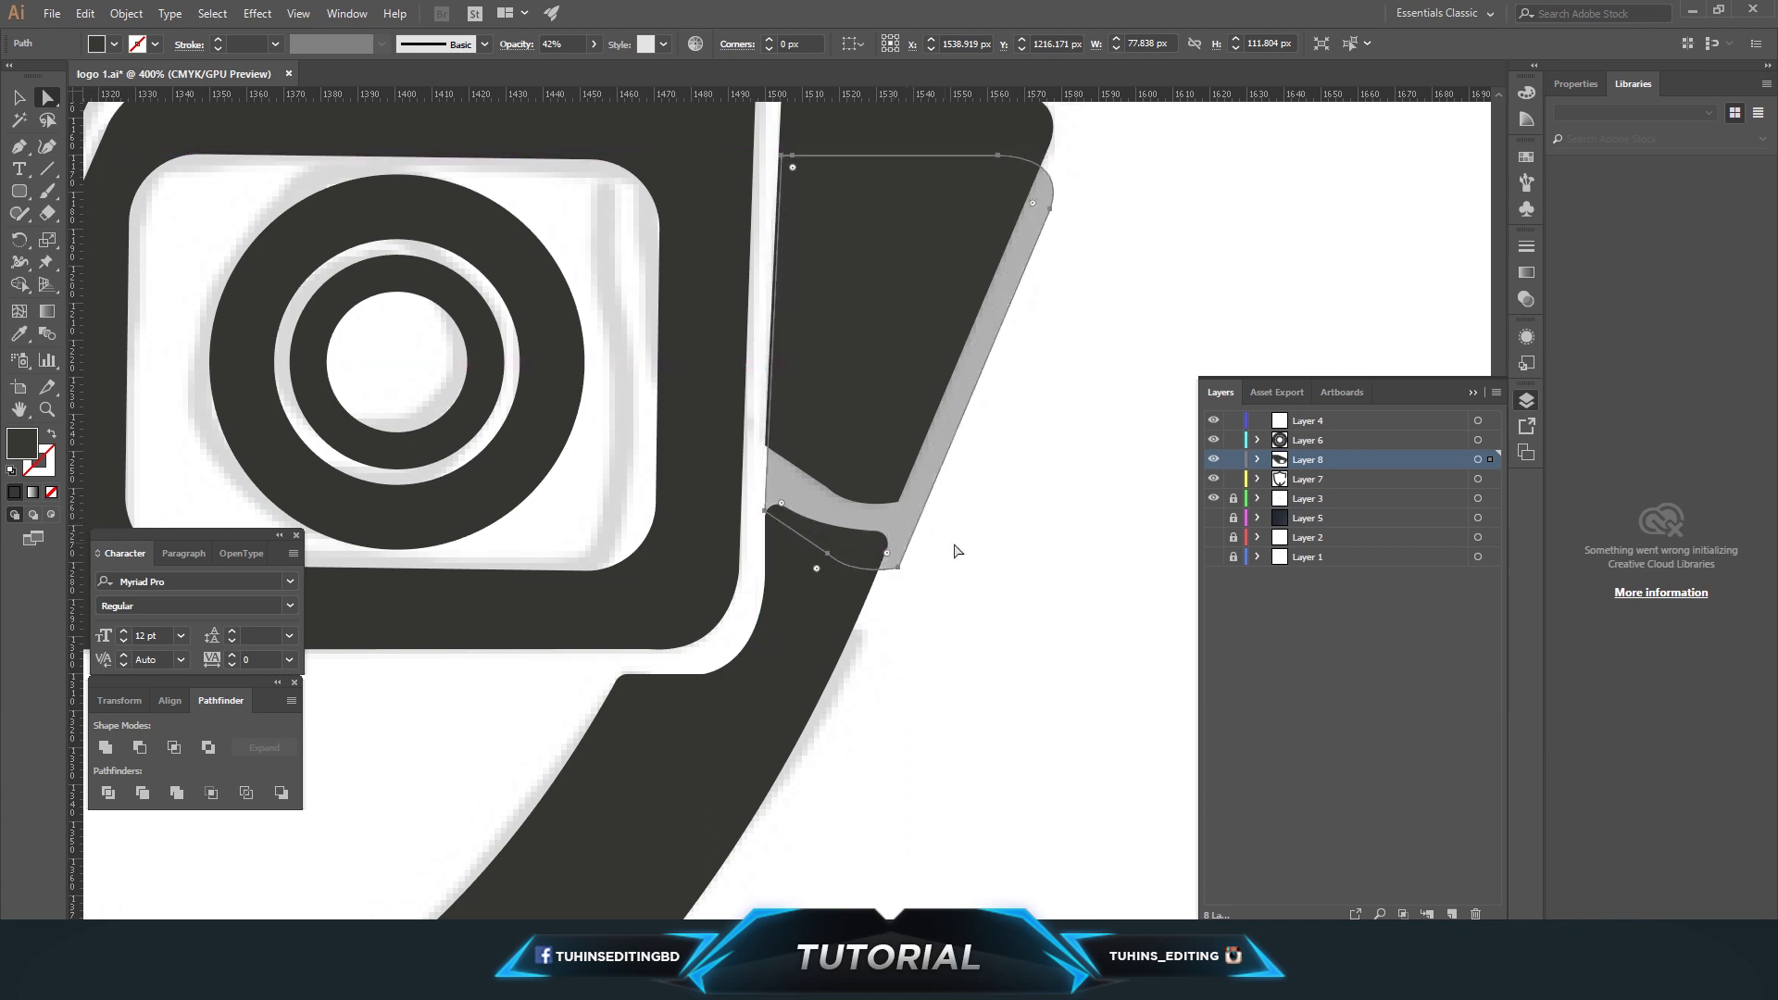
Delete the lower mount's overlap region with Shape Builder, leaving a white gap
{"action": "left_click", "coordinate": [815, 644]}
{"action": "key", "text": "shift+m"}
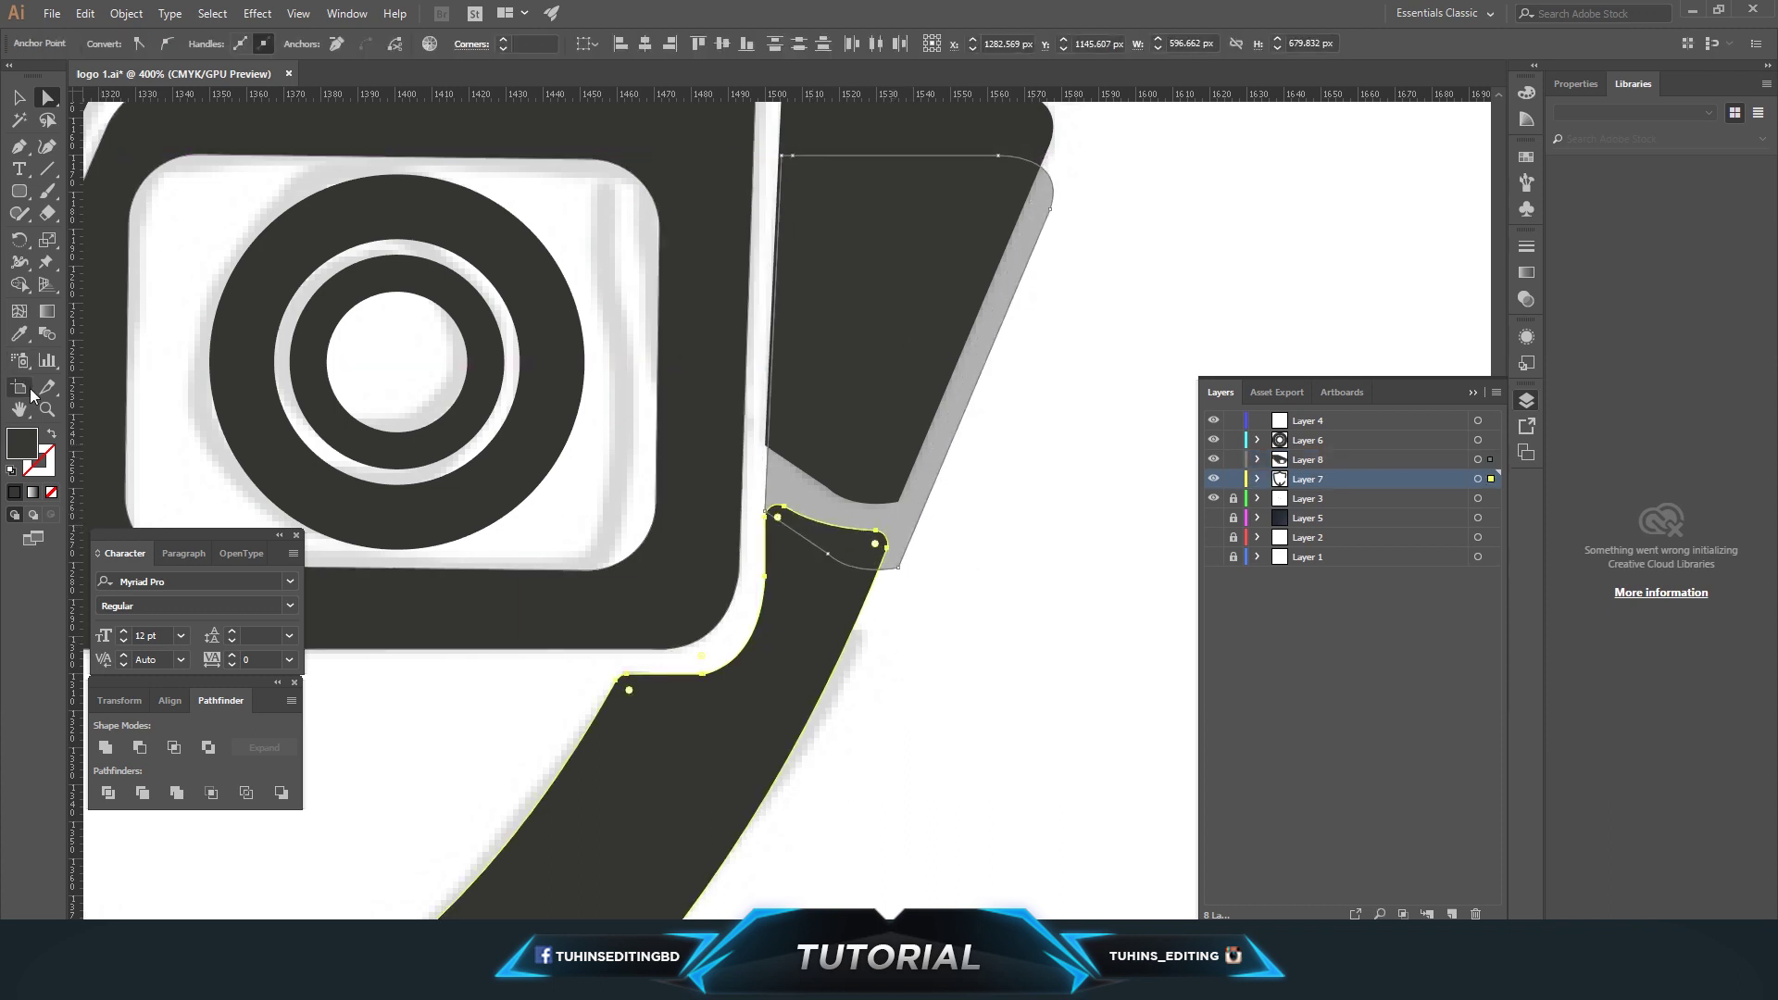
{"action": "left_click", "coordinate": [837, 541], "text": "alt"}
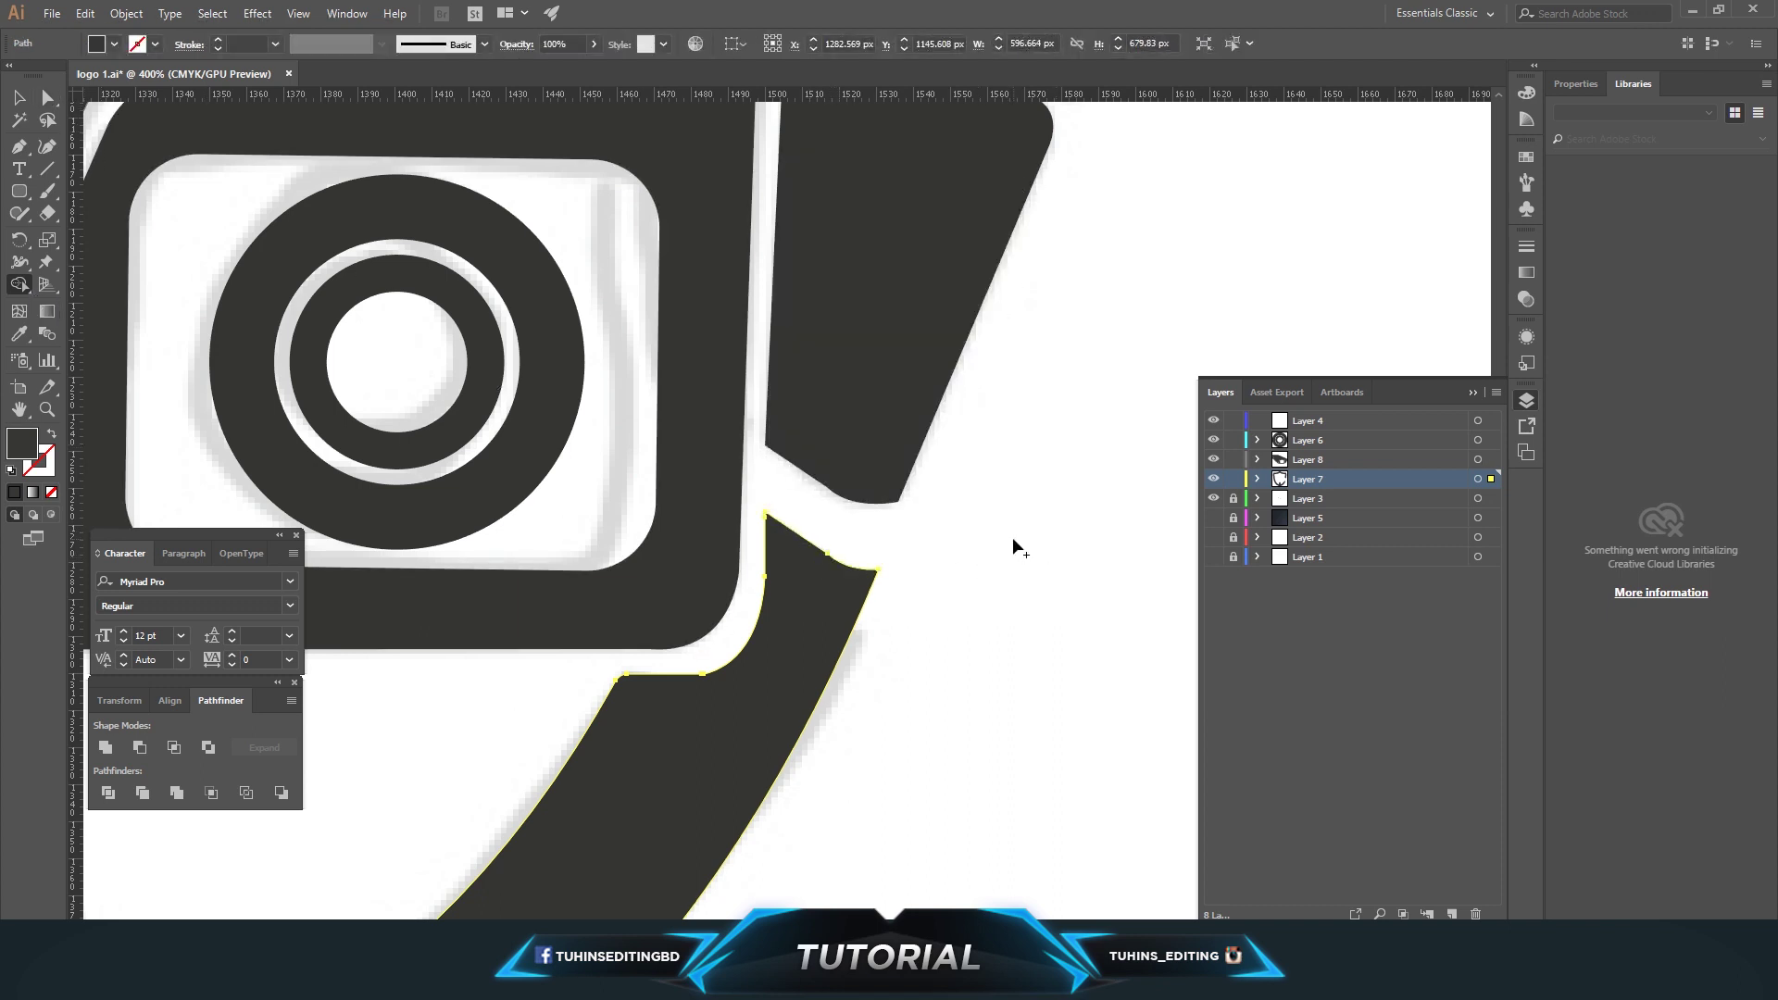
{"action": "key", "text": "a"}
{"action": "left_click", "coordinate": [1024, 628]}
{"action": "scroll", "coordinate": [1025, 627], "scroll_direction": "down", "scroll_amount": 6}
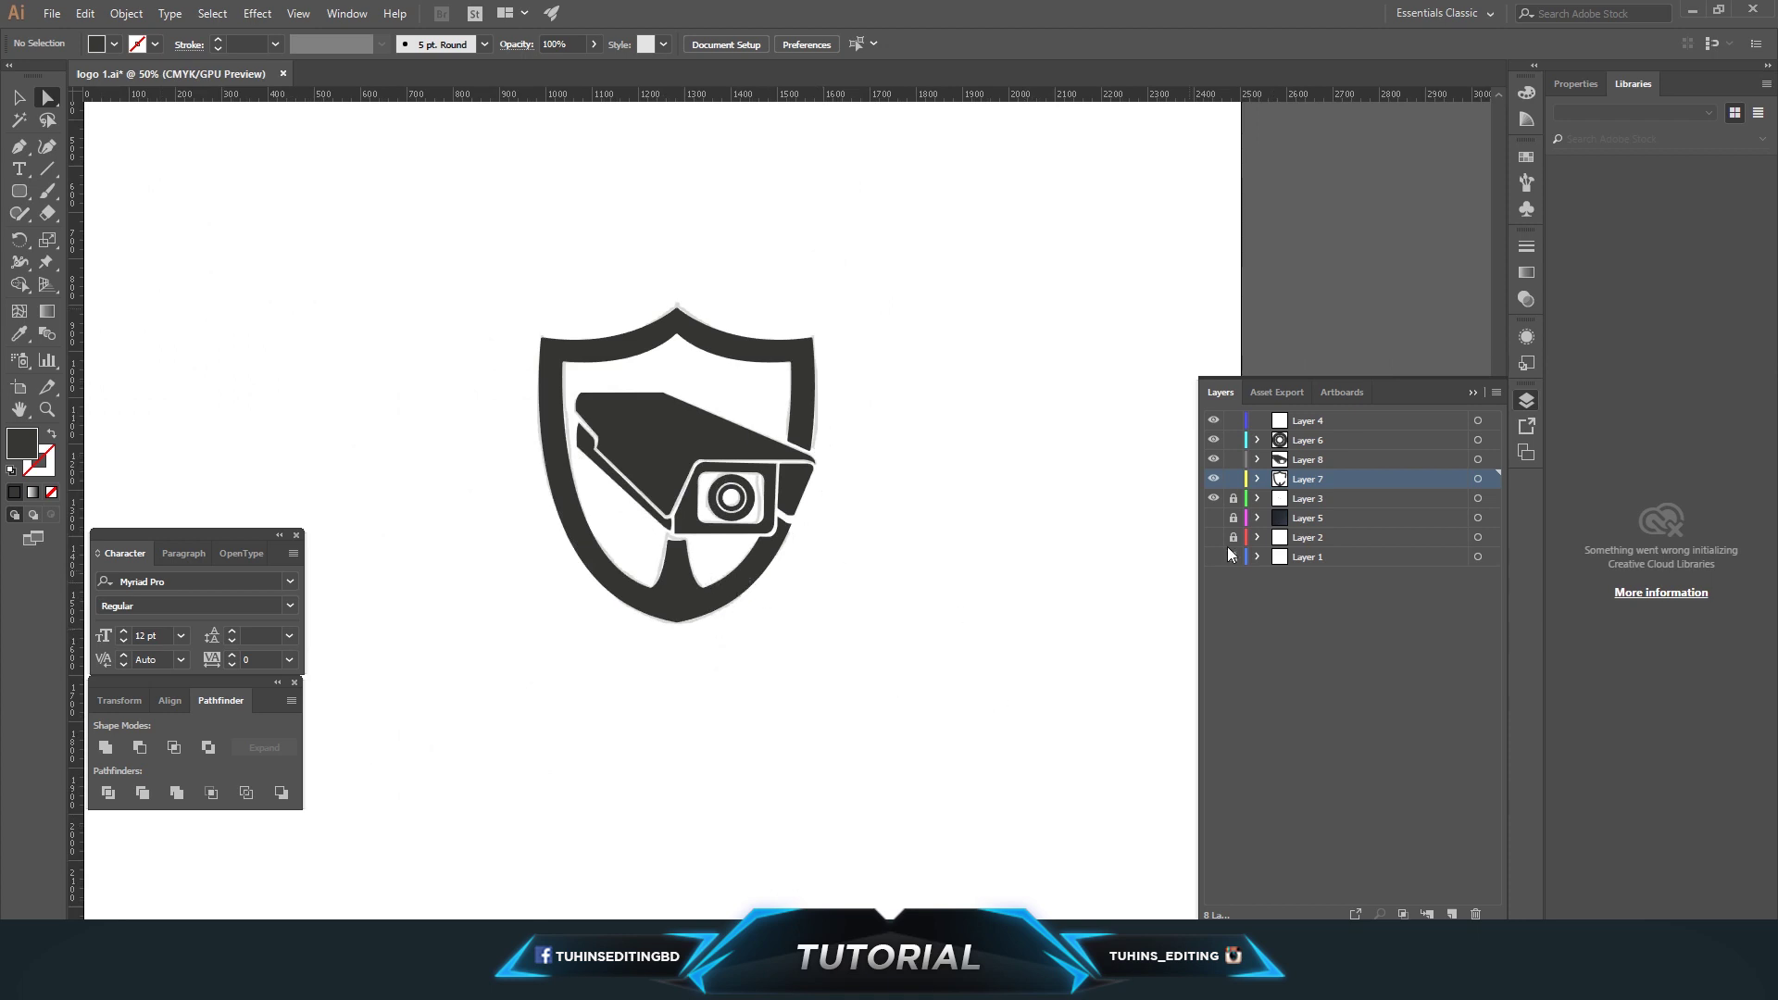
Delete Layer 3, which holds the white outline around the shield
{"action": "left_click", "coordinate": [1276, 504]}
{"action": "key", "text": "Delete"}
{"action": "left_click", "coordinate": [953, 512]}
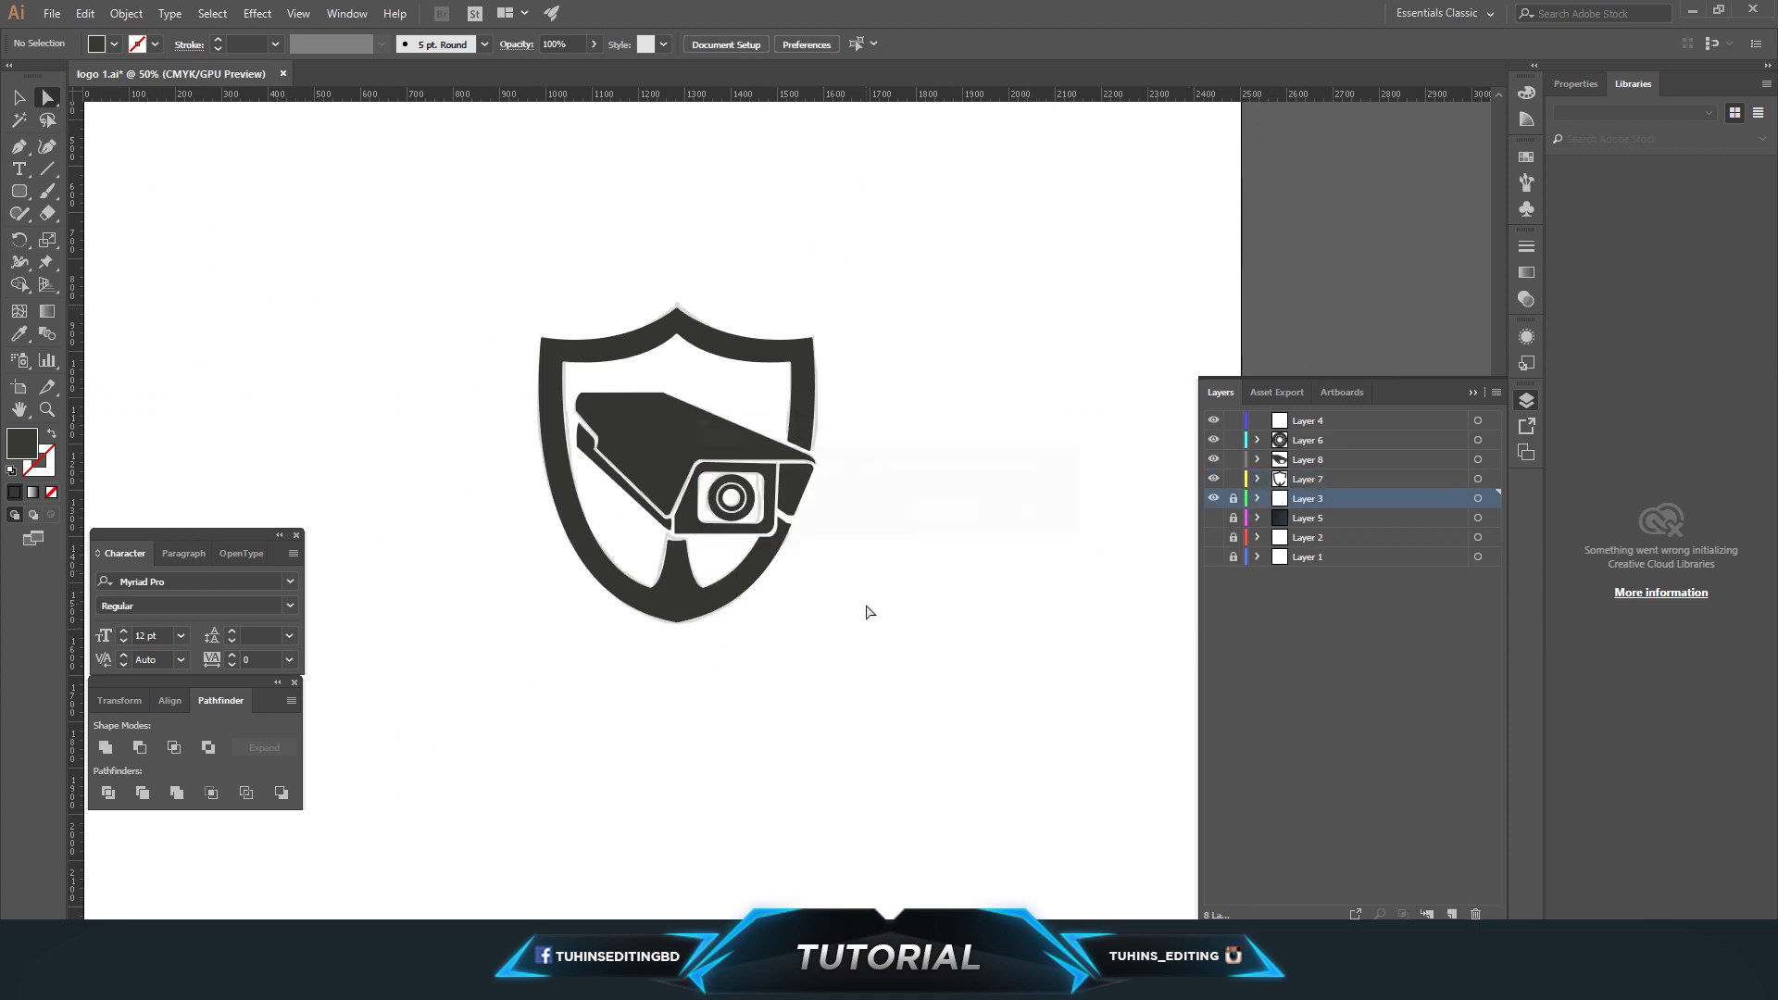
{"action": "left_click", "coordinate": [699, 610]}
{"action": "left_click", "coordinate": [913, 628]}
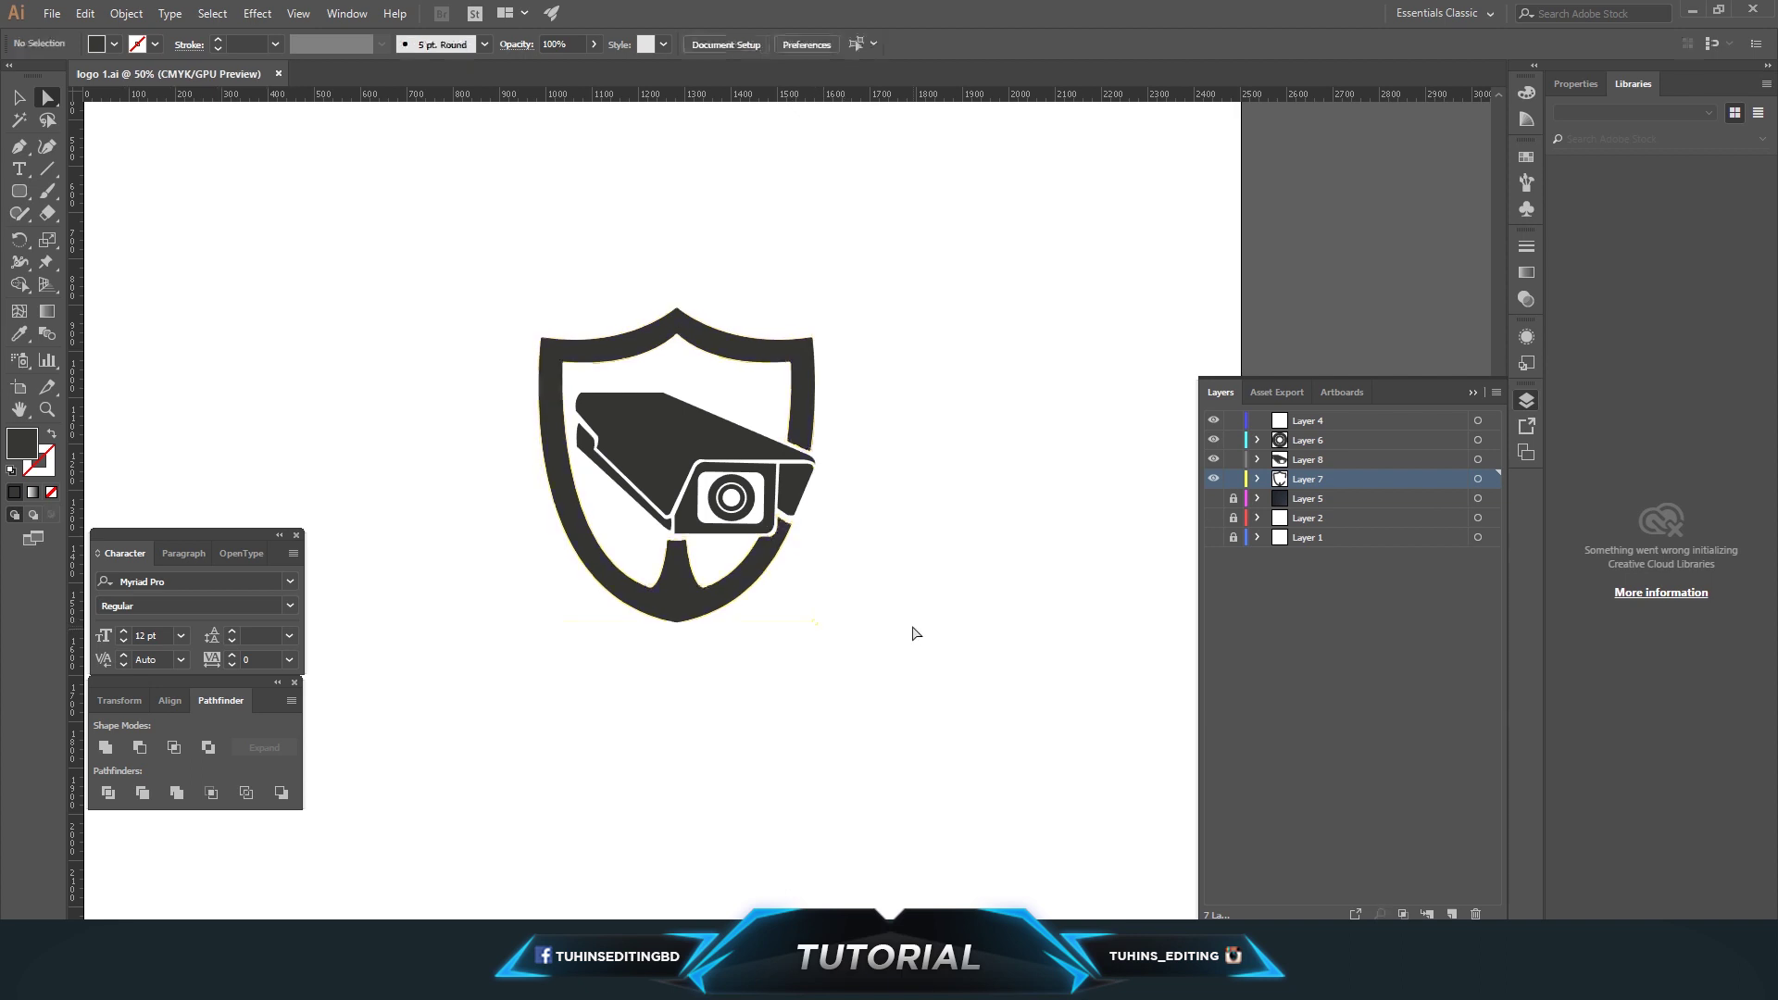
Draw a closed notch shape with the Pen tool under the camera
{"action": "scroll", "coordinate": [641, 588], "scroll_direction": "up", "scroll_amount": 2}
{"action": "scroll", "coordinate": [556, 644], "scroll_direction": "up", "scroll_amount": 1}
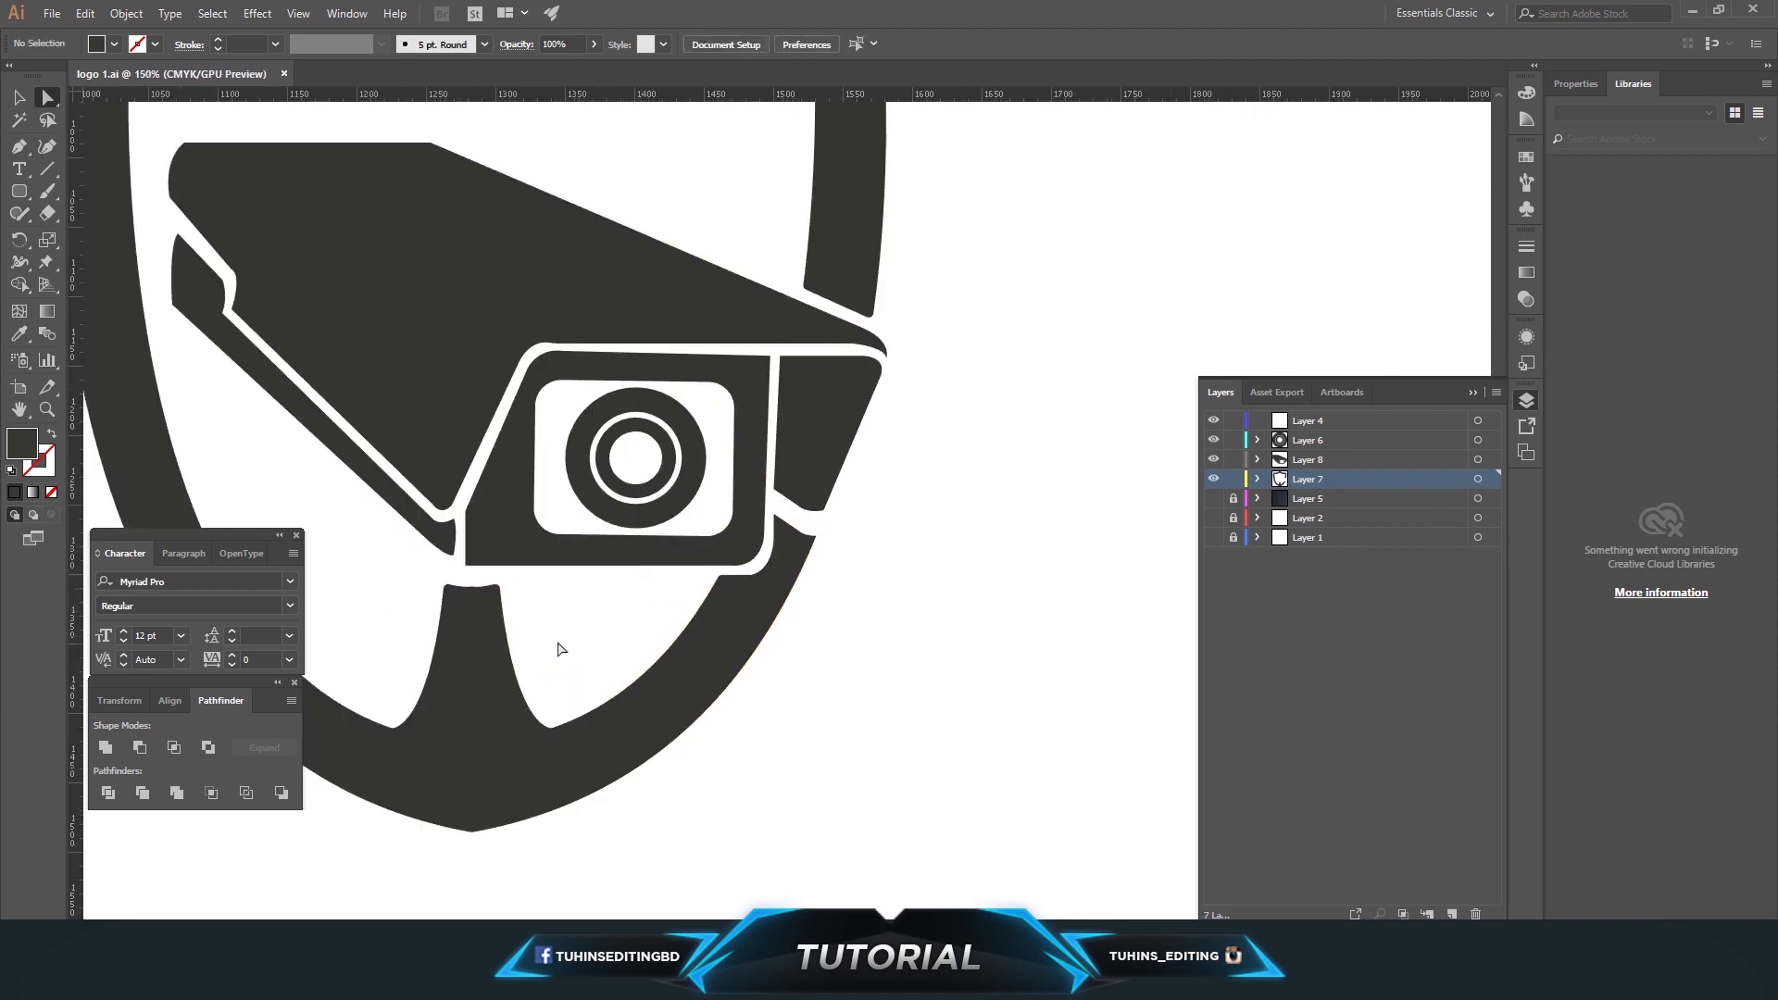
{"action": "left_click_drag", "start_coordinate": [556, 644], "coordinate": [788, 557]}
{"action": "scroll", "coordinate": [788, 556], "scroll_direction": "up", "scroll_amount": 1}
{"action": "scroll", "coordinate": [603, 537], "scroll_direction": "up", "scroll_amount": 1}
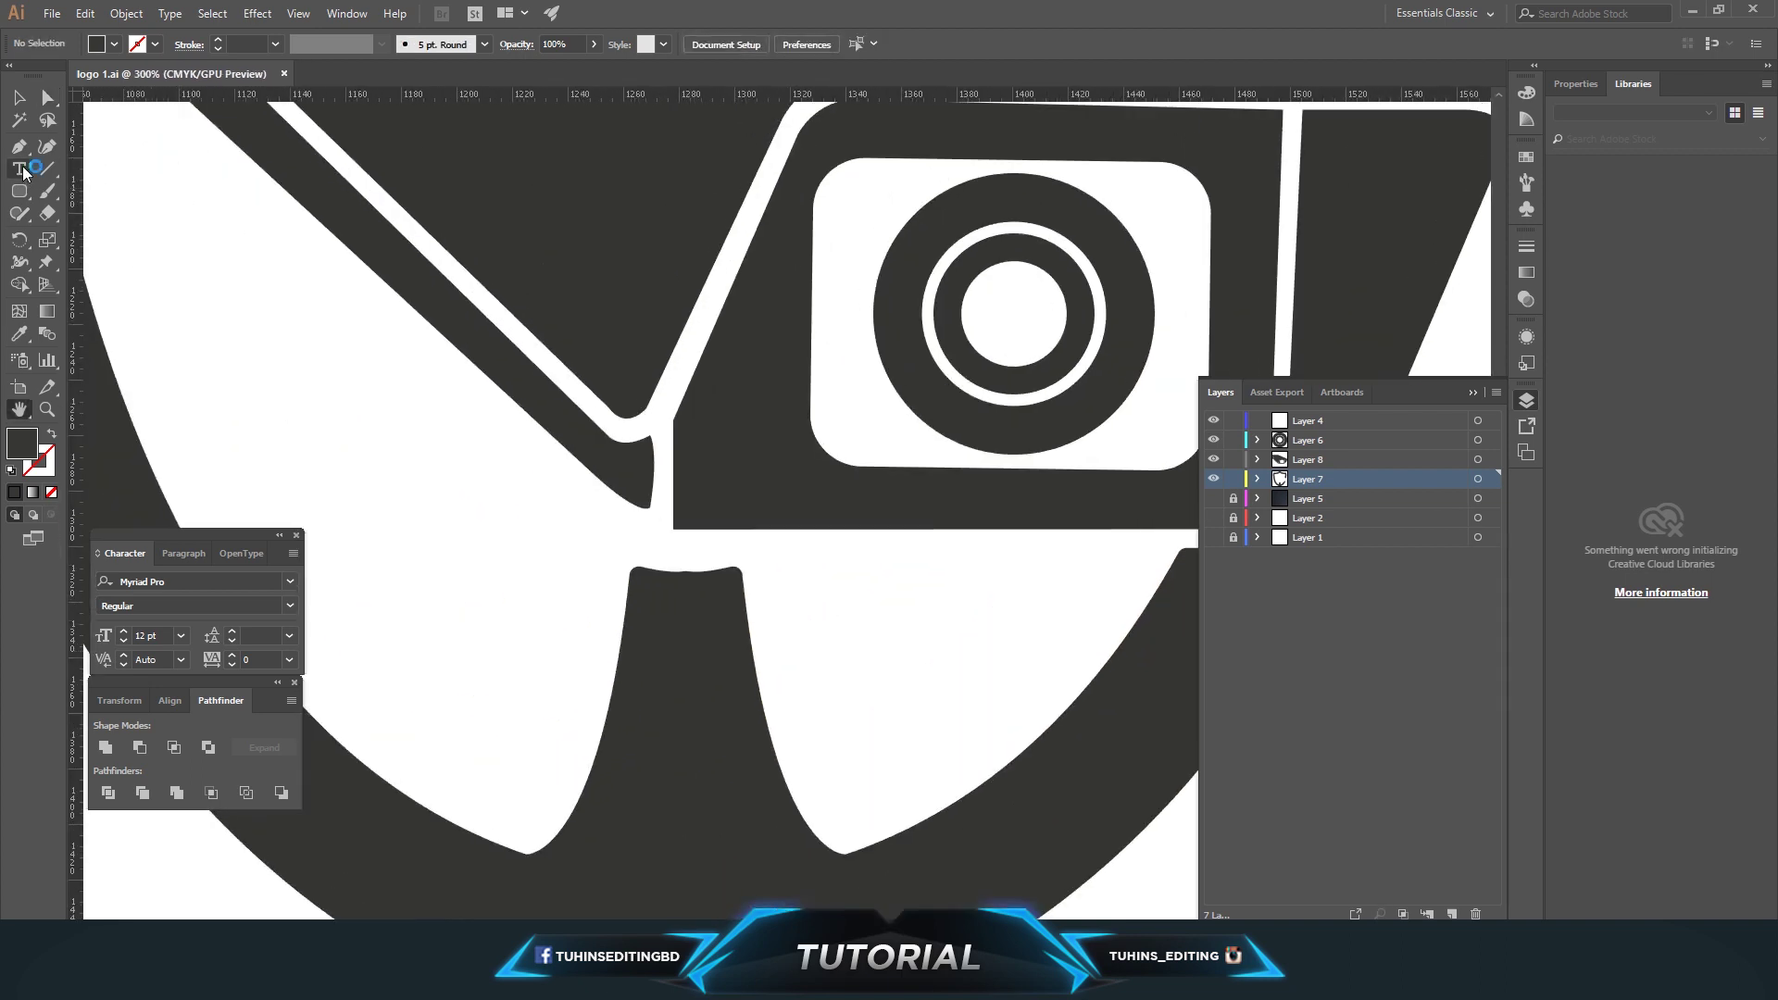
{"action": "key", "text": "p"}
{"action": "left_click", "coordinate": [626, 603]}
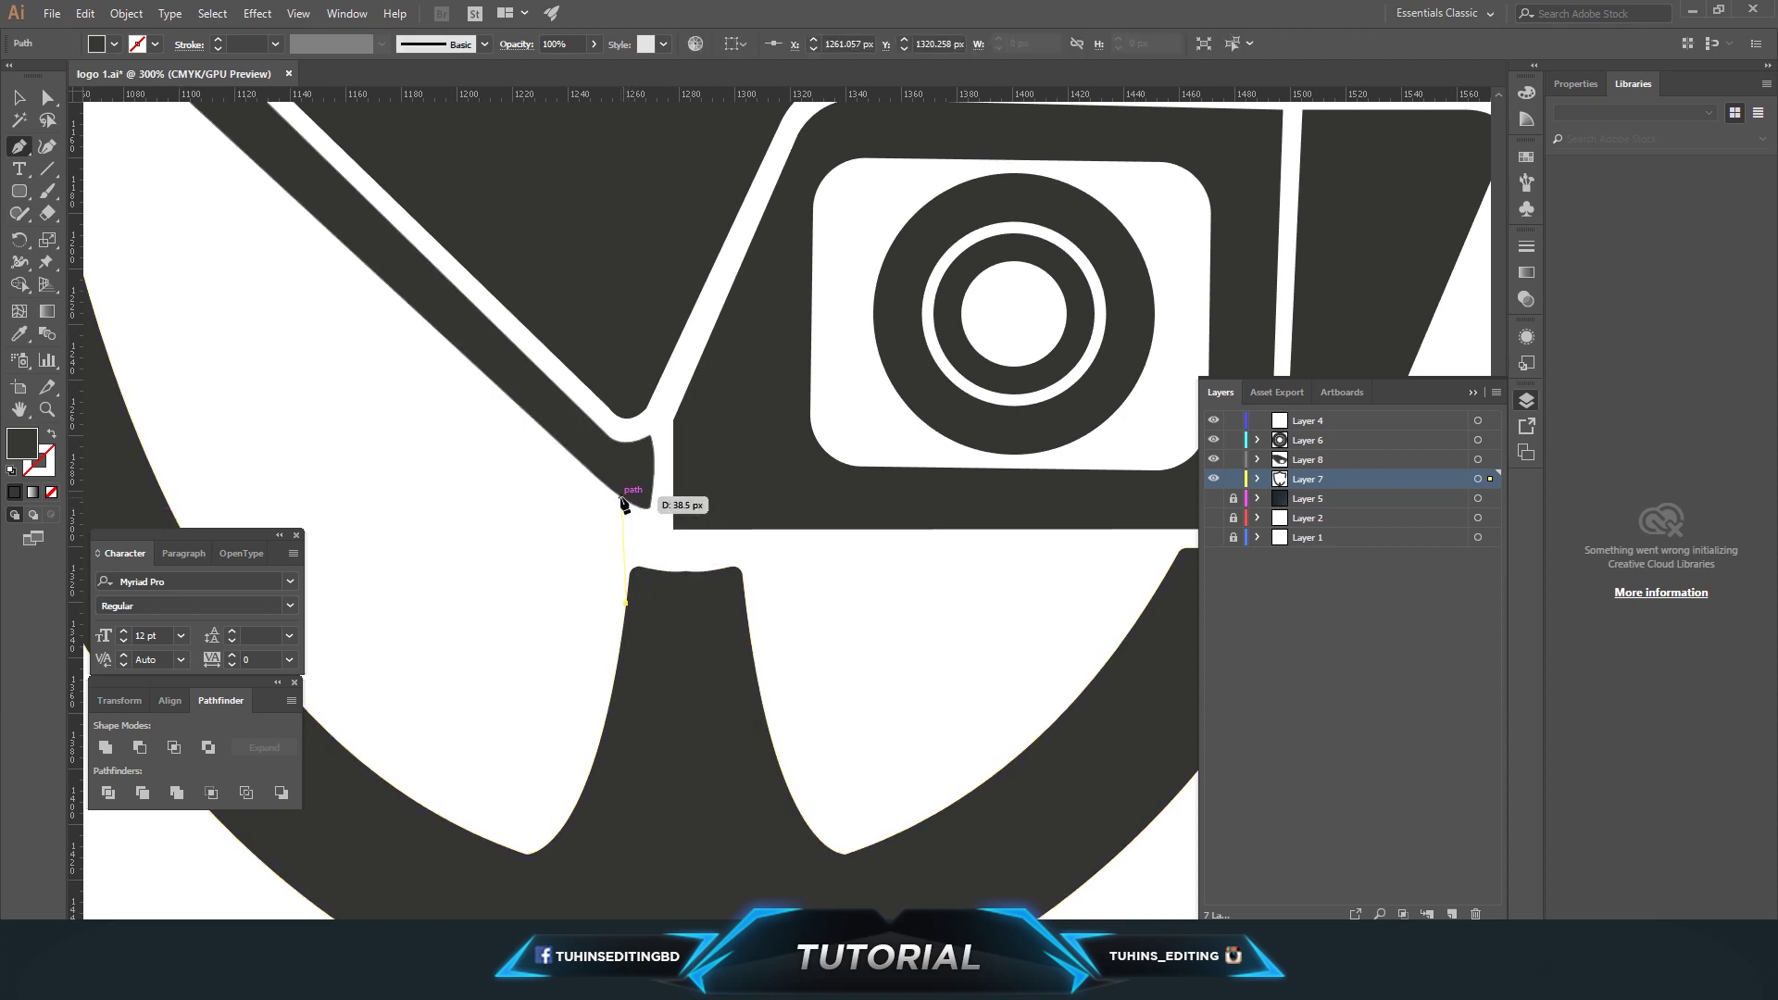
{"action": "left_click", "coordinate": [627, 519]}
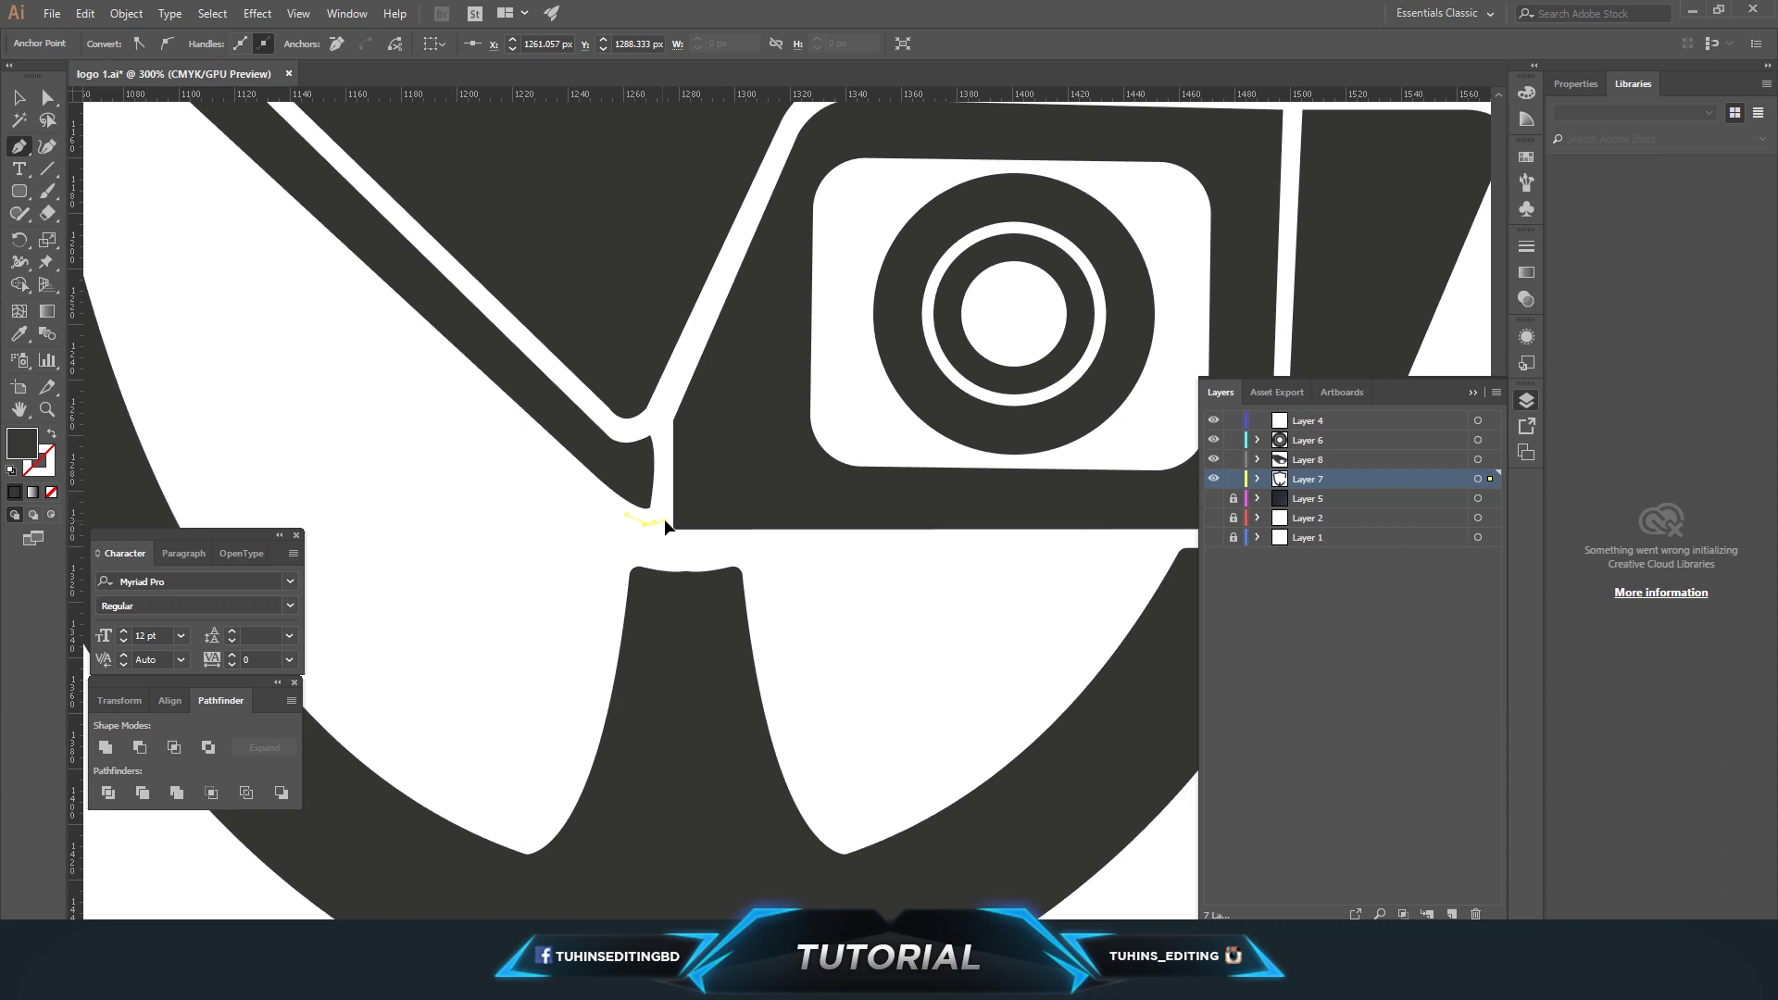
{"action": "left_click", "coordinate": [654, 524]}
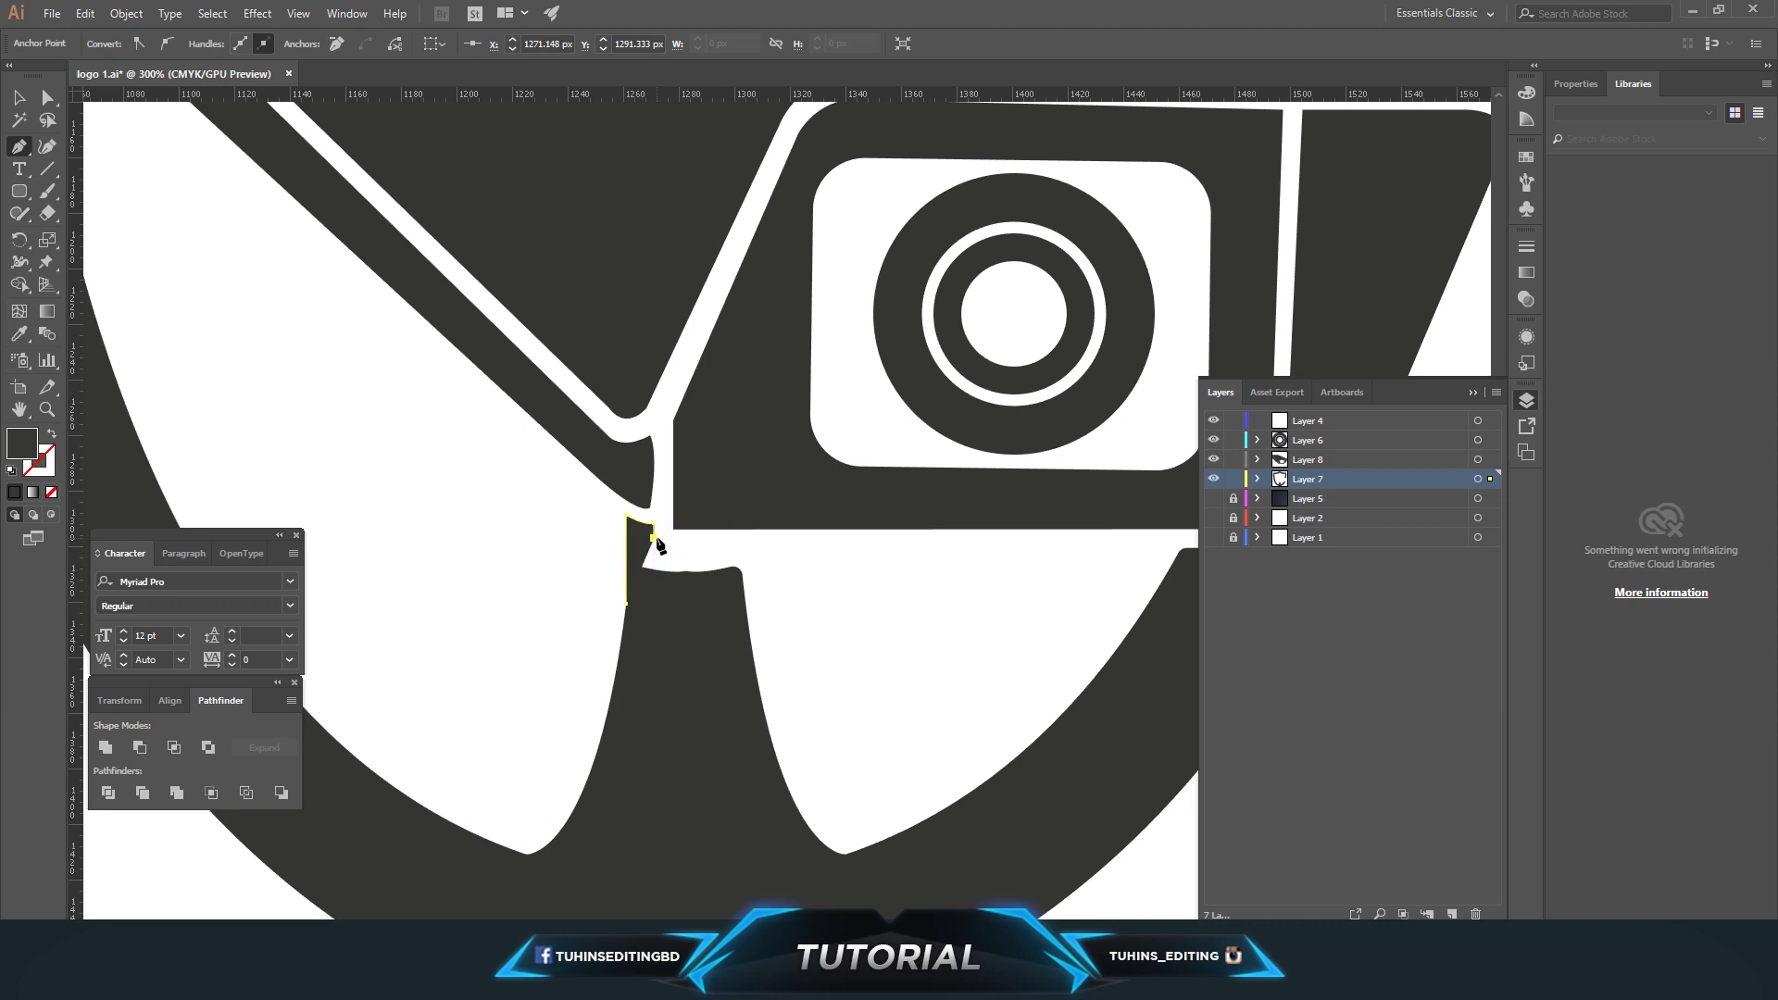
{"action": "left_click", "coordinate": [654, 547]}
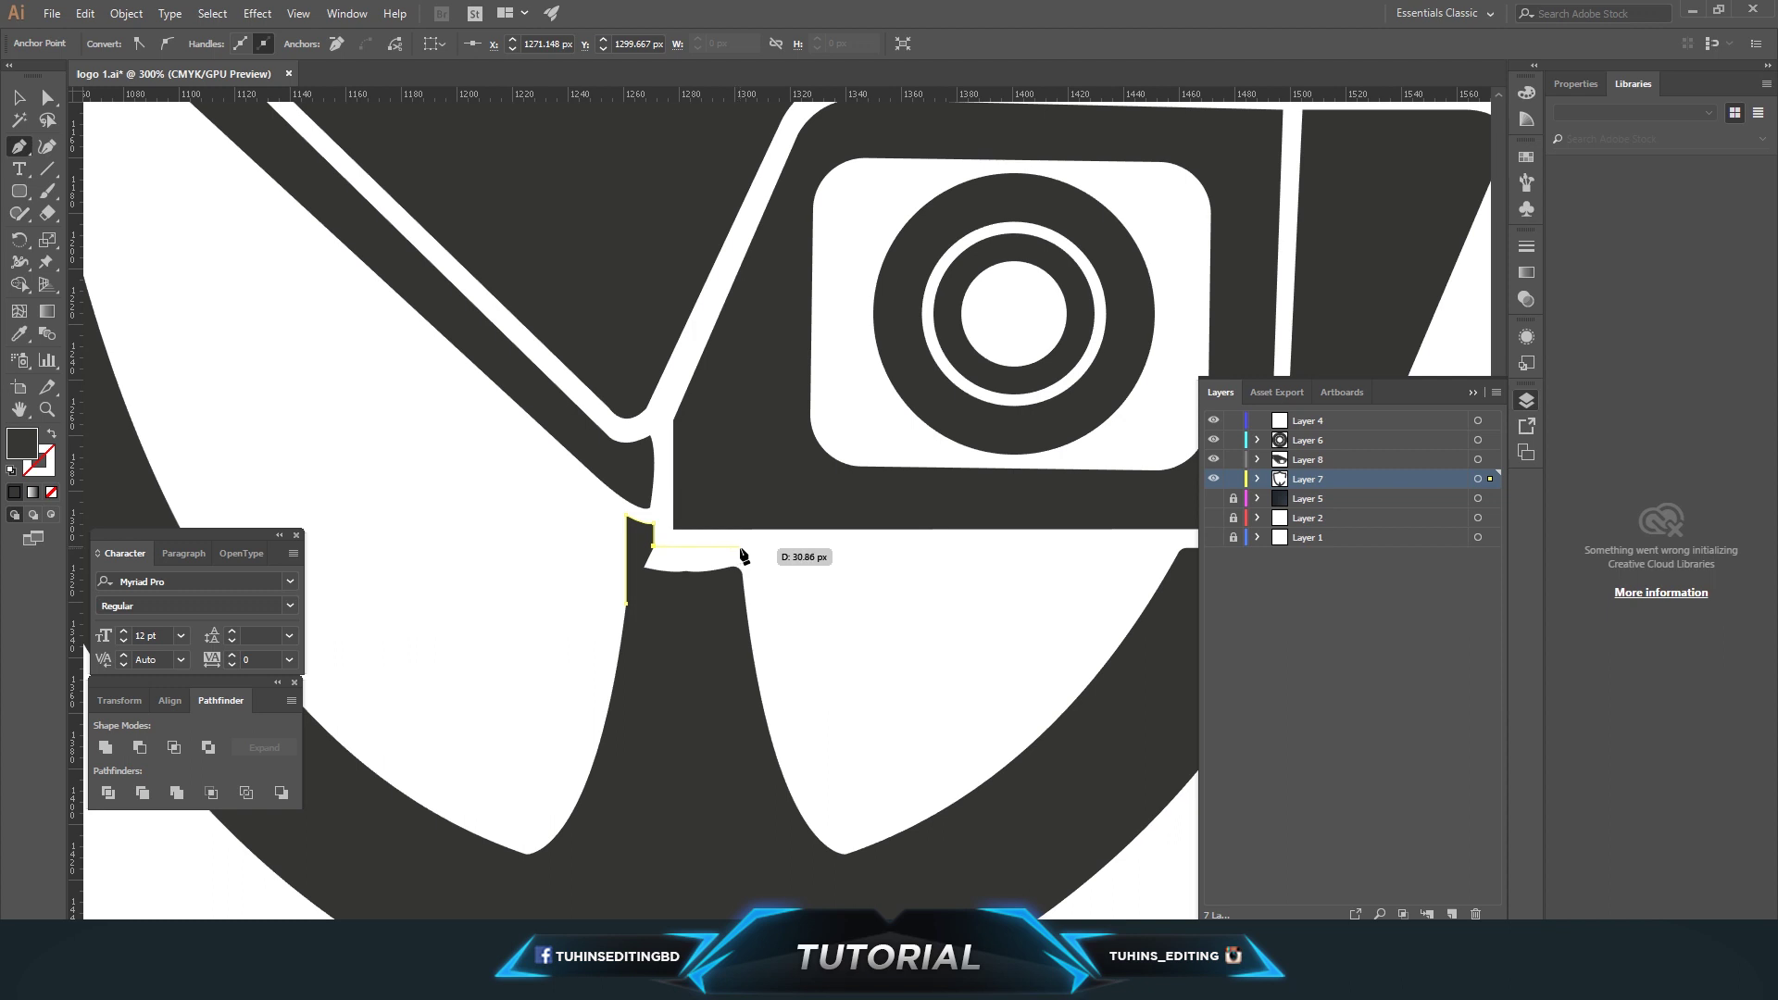
{"action": "left_click", "coordinate": [745, 600]}
{"action": "left_click", "coordinate": [673, 640]}
{"action": "left_click", "coordinate": [459, 507], "text": "ctrl"}
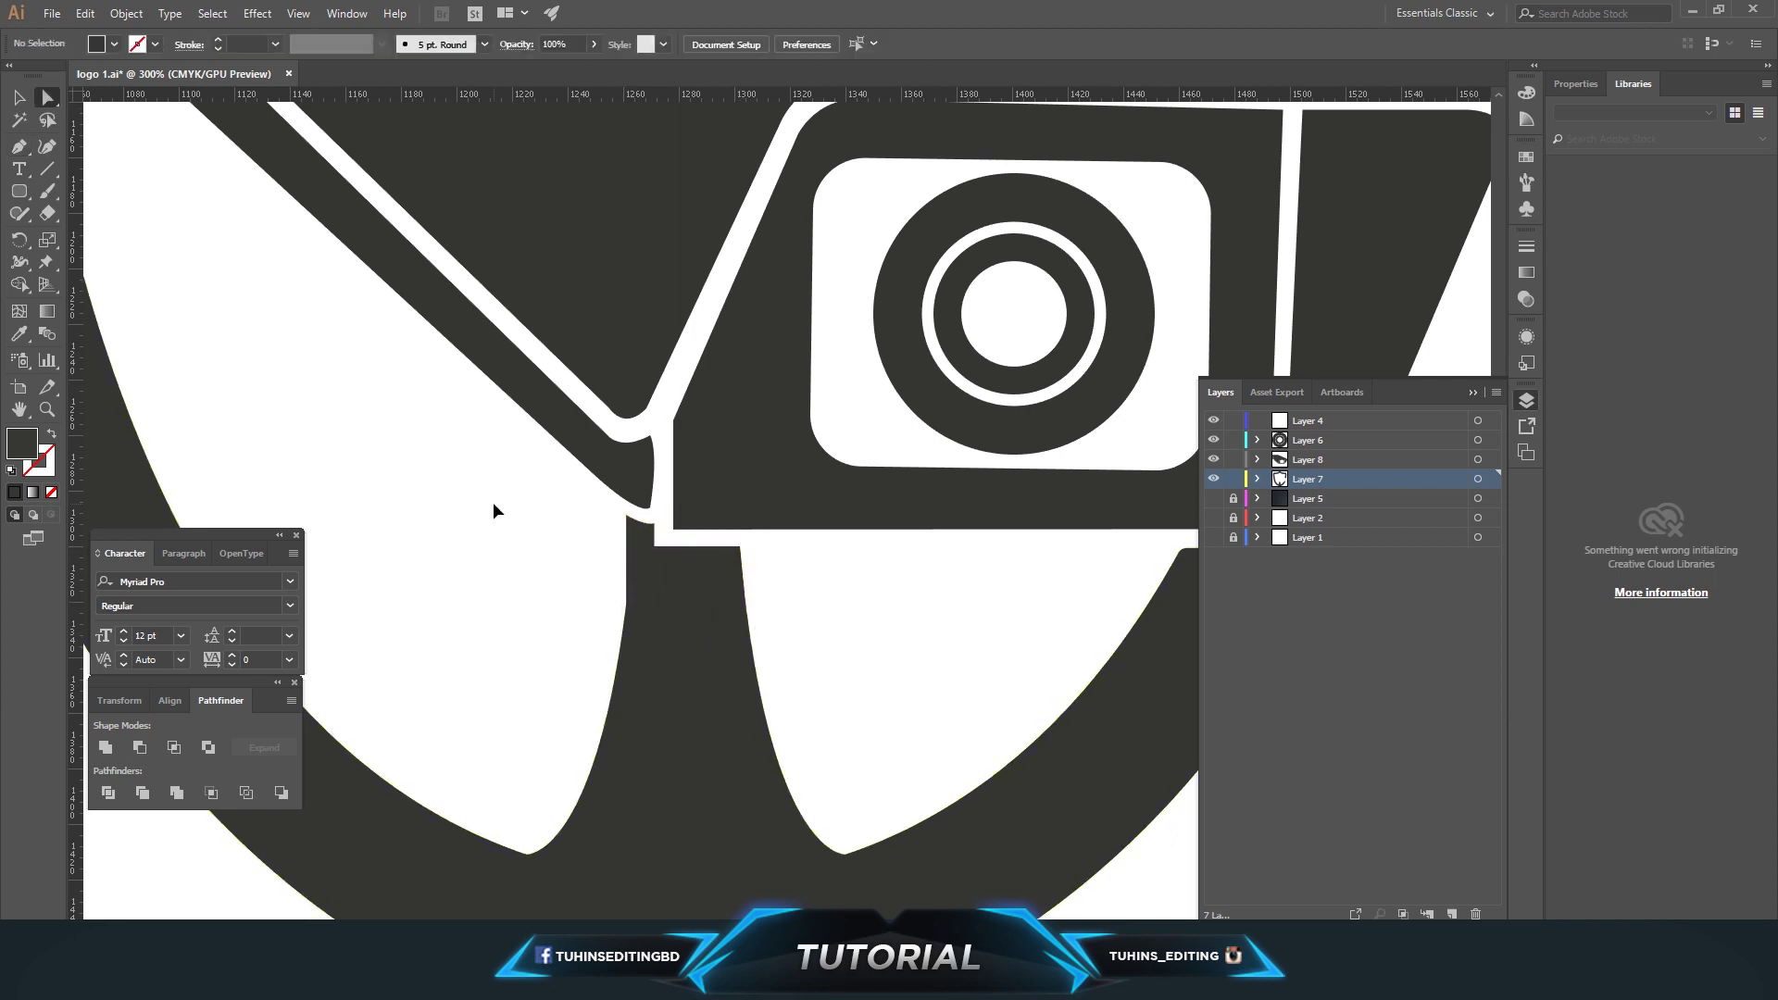
Subtract the notch from the shield with Pathfinder Minus Front
{"action": "key", "text": "ctrl+minus"}
{"action": "key", "text": "ctrl+minus"}
{"action": "key", "text": "ctrl+minus"}
{"action": "key", "text": "ctrl+minus"}
{"action": "key", "text": "ctrl+plus"}
{"action": "key", "text": "ctrl+plus"}
{"action": "key", "text": "ctrl+plus"}
{"action": "left_click", "coordinate": [718, 544]}
{"action": "left_click", "coordinate": [139, 748]}
{"action": "left_click", "coordinate": [508, 548]}
{"action": "key", "text": "ctrl+minus"}
{"action": "key", "text": "ctrl+minus"}
{"action": "key", "text": "ctrl+minus"}
{"action": "key", "text": "ctrl+minus"}
{"action": "key", "text": "ctrl+minus"}
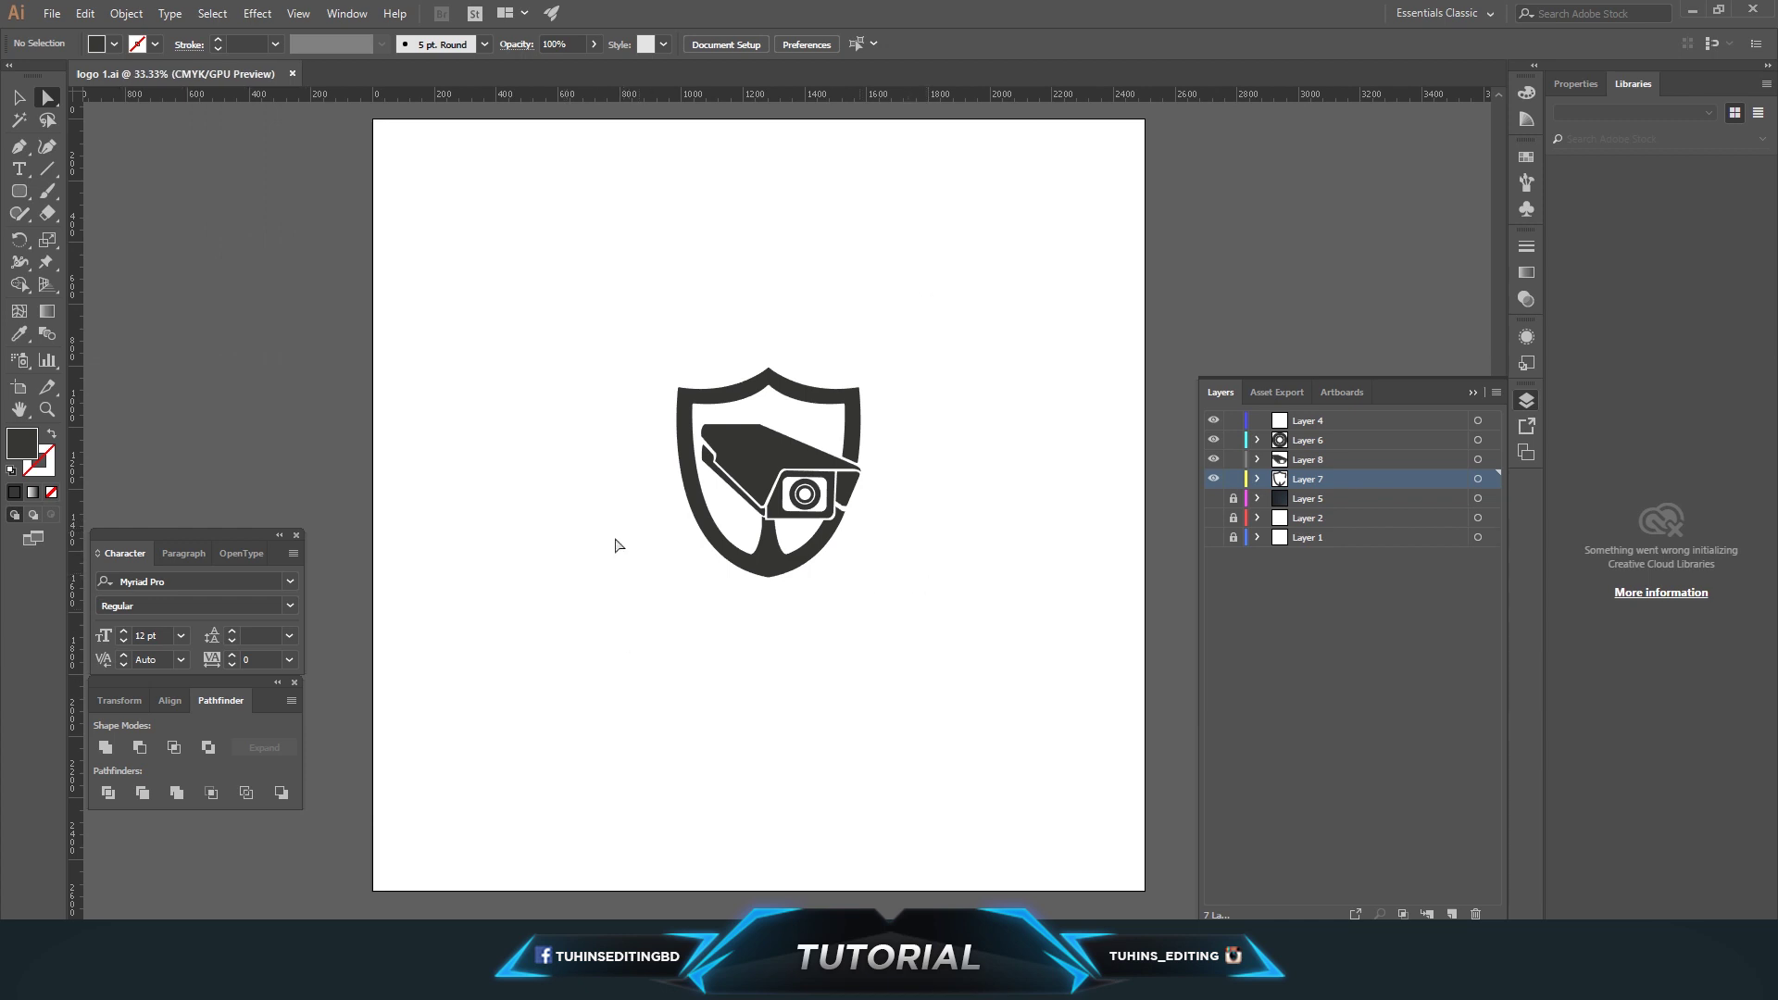
Scale the shield logo down and move it toward the artboard's left
{"action": "left_click_drag", "start_coordinate": [616, 545], "coordinate": [866, 320]}
{"action": "left_click", "coordinate": [19, 98]}
{"action": "mouse_move", "coordinate": [775, 567]}
{"action": "left_mouse_down"}
{"action": "mouse_move", "coordinate": [775, 519]}
{"action": "mouse_move", "coordinate": [581, 573]}
{"action": "left_mouse_up"}
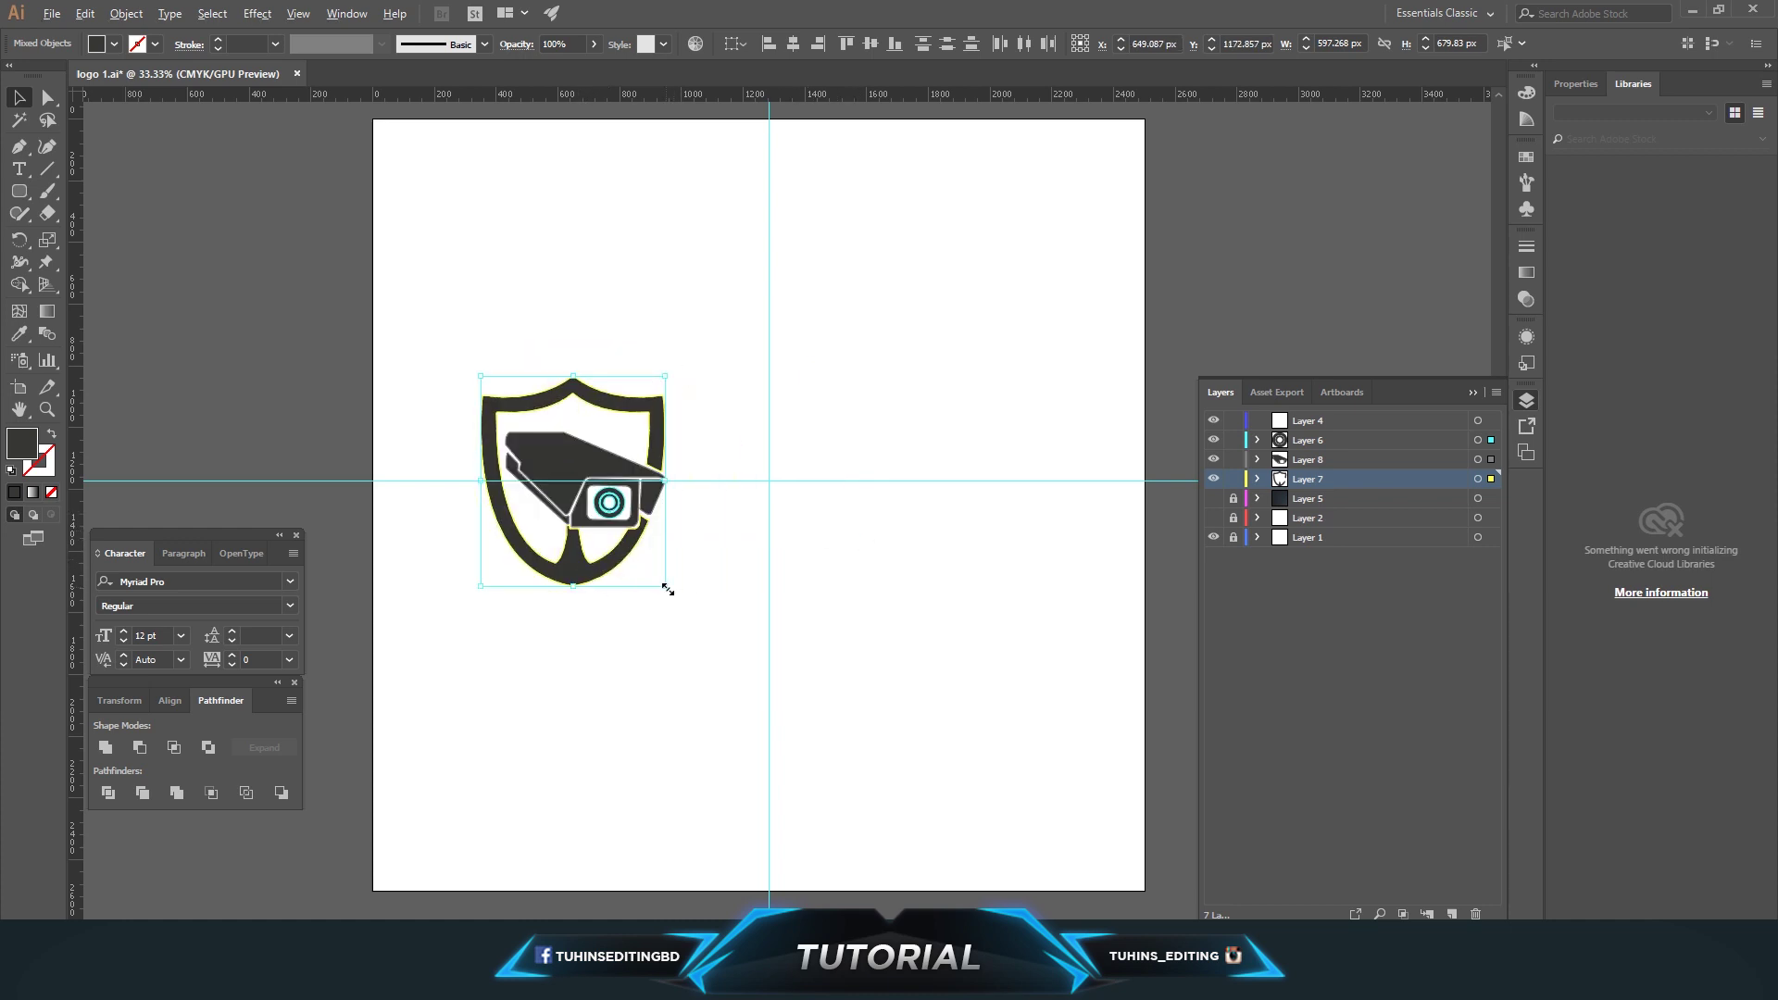
{"action": "left_click_drag", "start_coordinate": [667, 590], "coordinate": [648, 566]}
Drag vueiplogo.jpg from File Explorer into Illustrator as a new document
{"action": "left_click", "coordinate": [703, 565]}
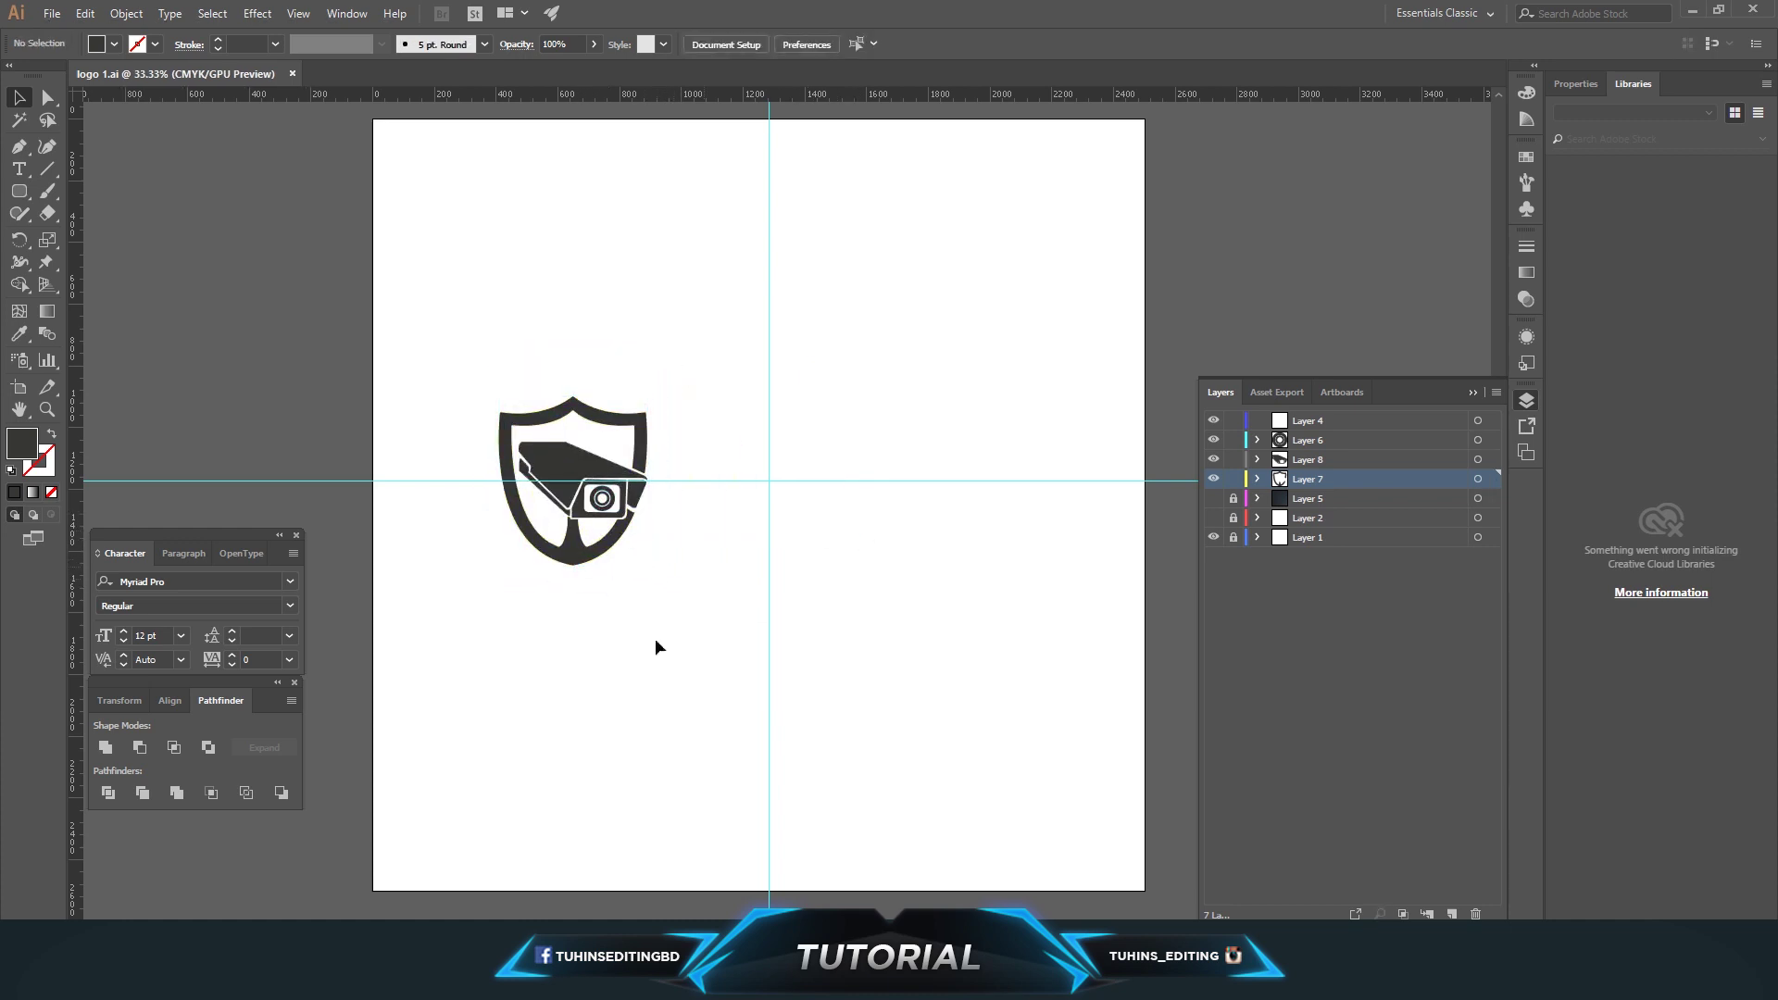
{"action": "left_click", "coordinate": [398, 880]}
{"action": "mouse_move", "coordinate": [514, 162]}
{"action": "left_mouse_down"}
{"action": "mouse_move", "coordinate": [398, 904]}
{"action": "mouse_move", "coordinate": [547, 63]}
{"action": "left_mouse_up"}
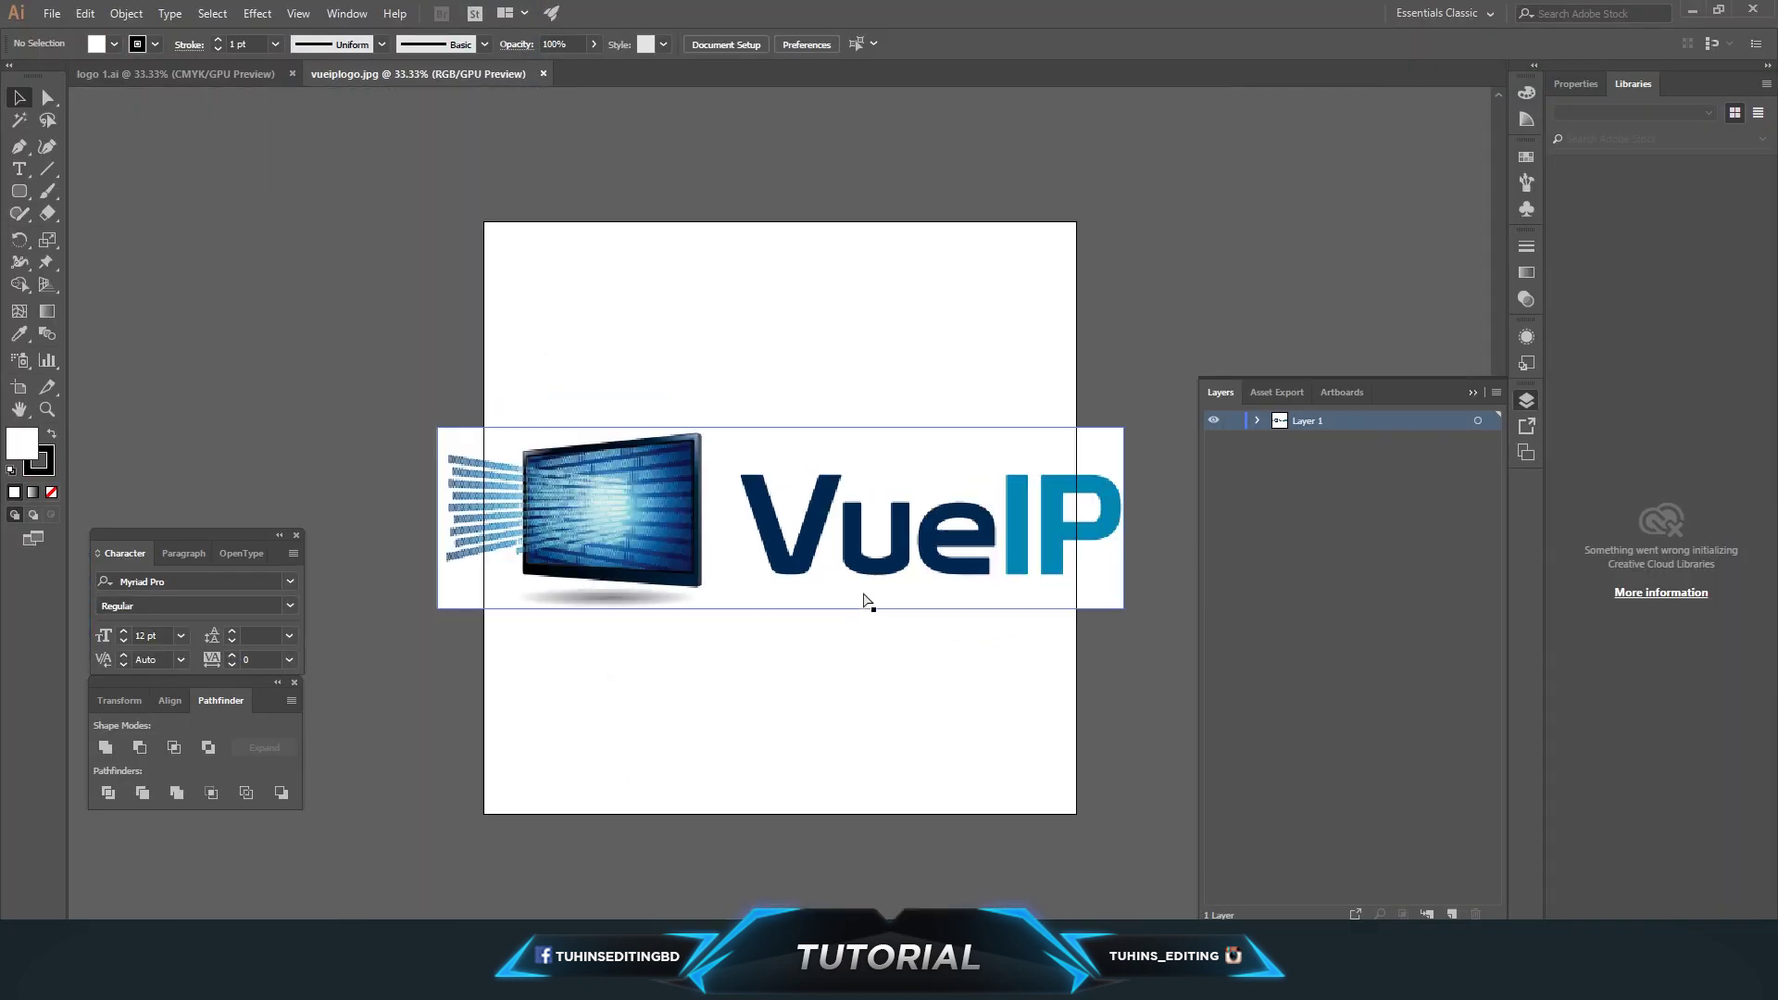
Expand the traced VueIP image and delete the monitor and binary lines
{"action": "left_click", "coordinate": [901, 515]}
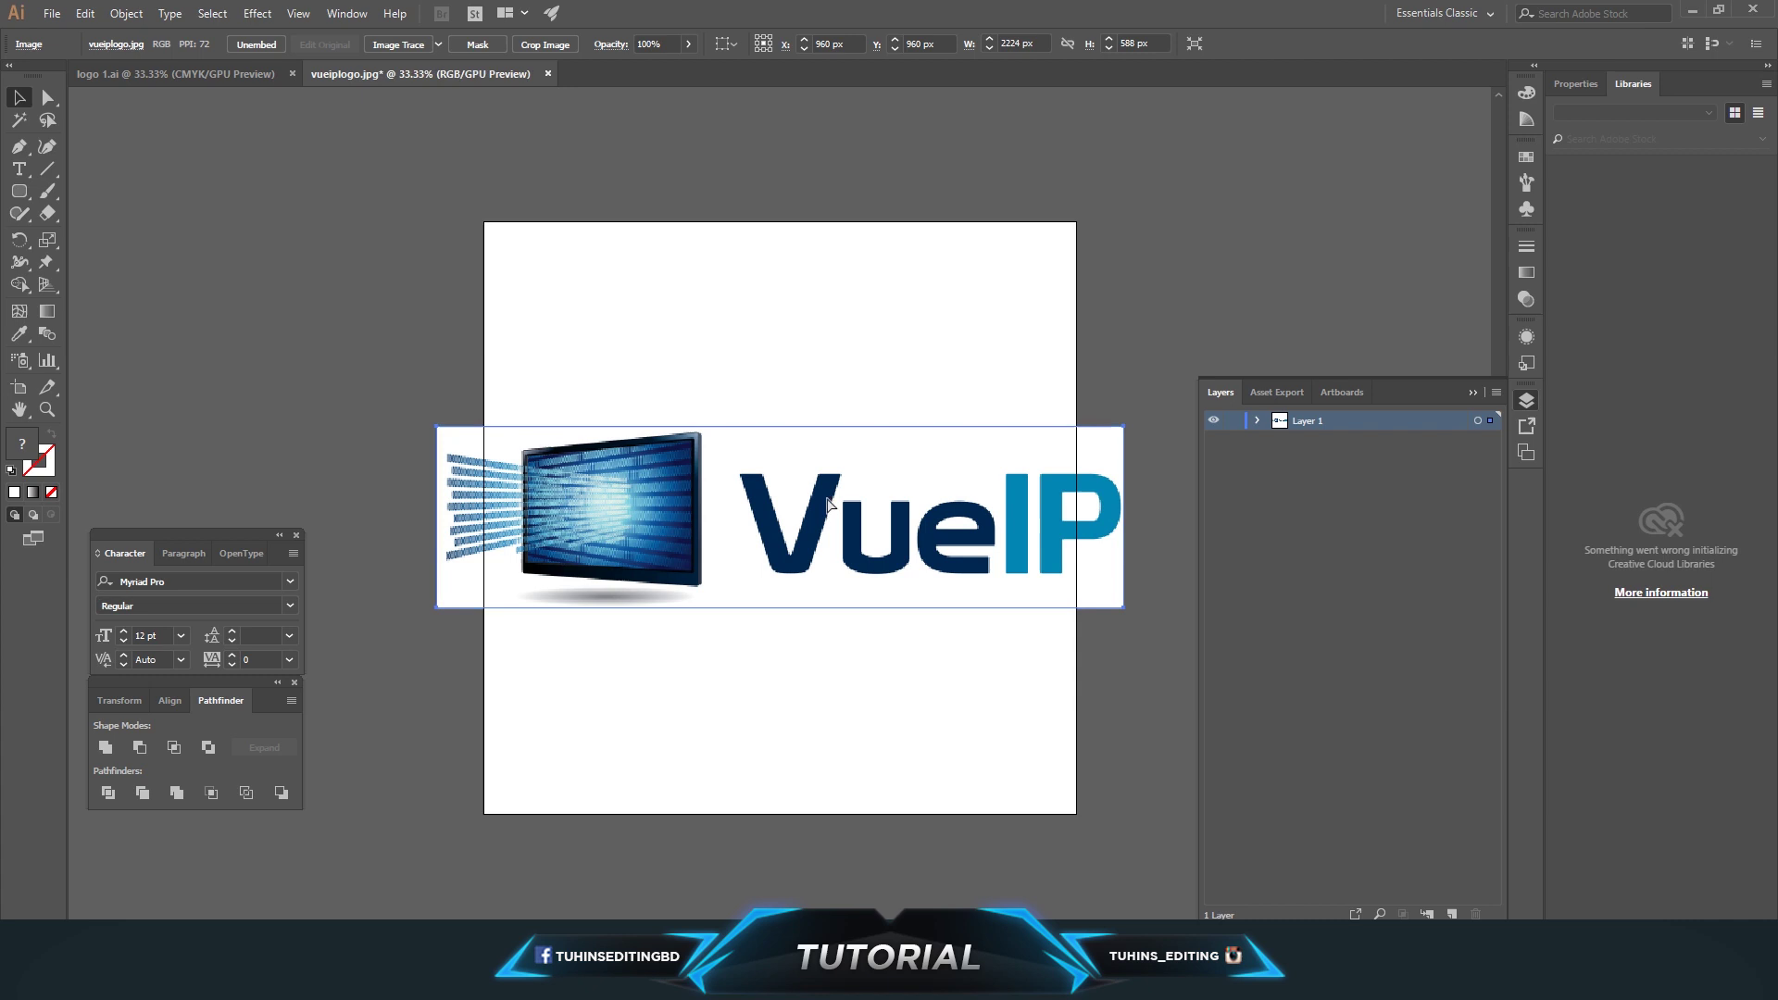
{"action": "left_click_drag", "start_coordinate": [708, 480], "coordinate": [839, 553]}
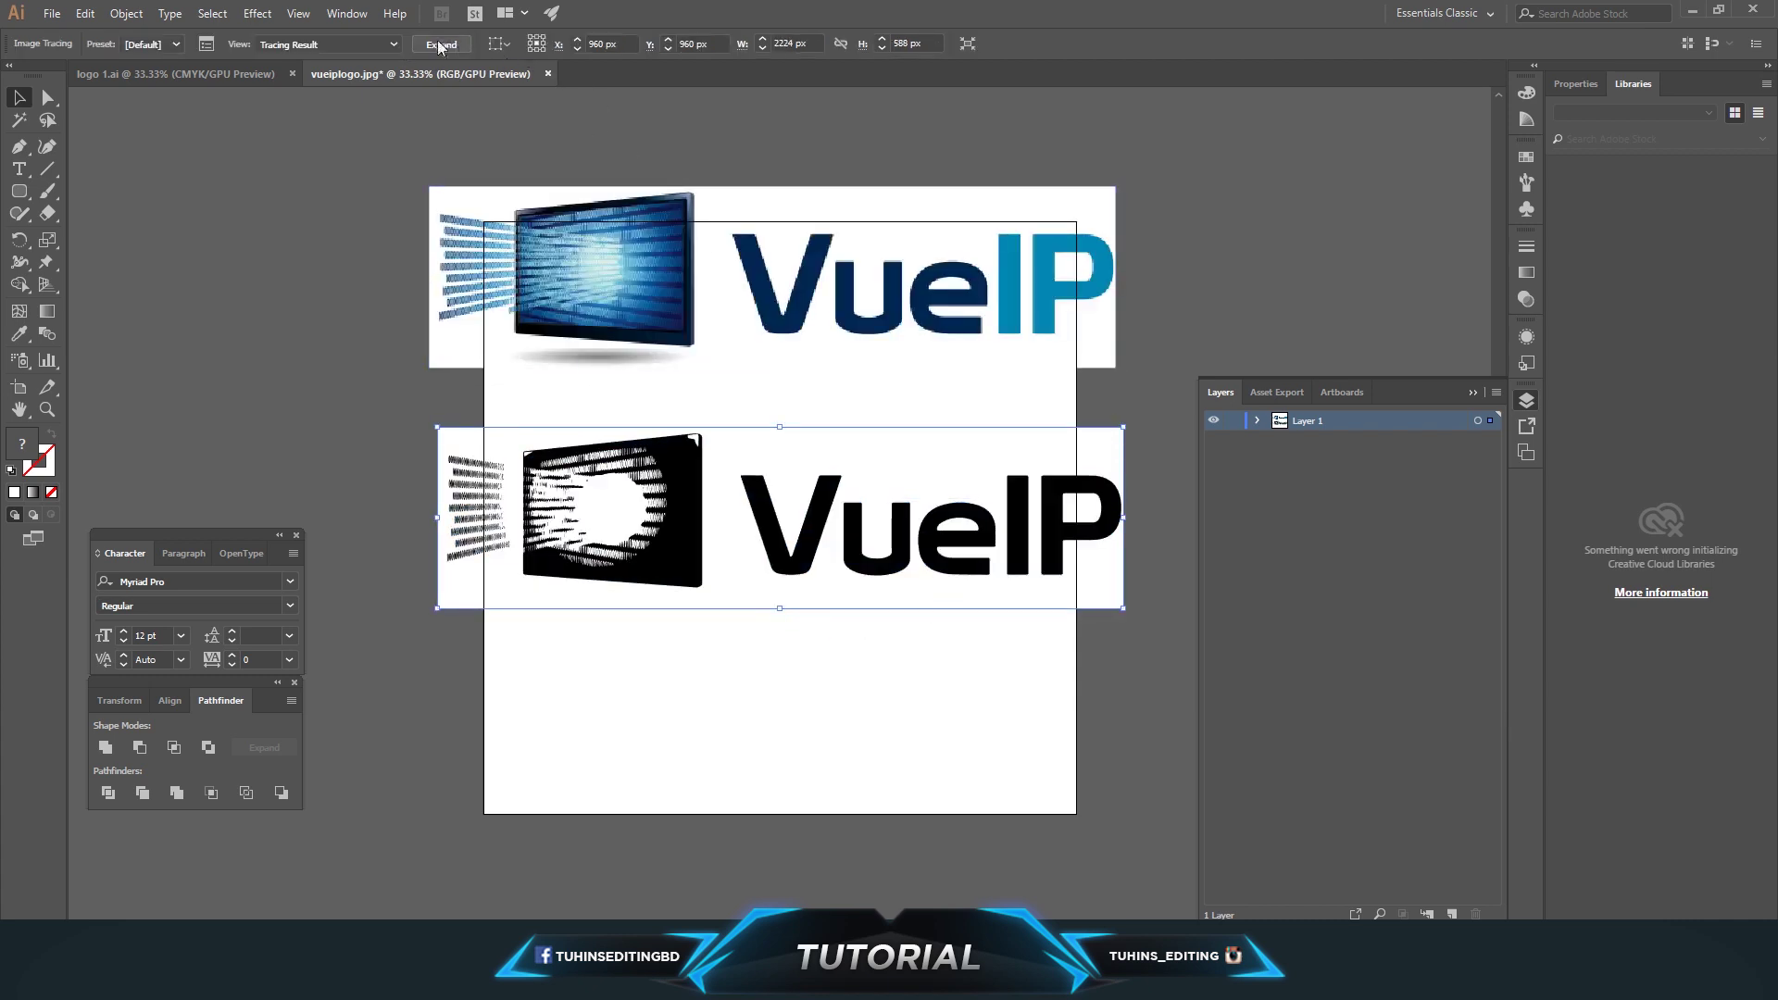
{"action": "left_click", "coordinate": [439, 47]}
{"action": "left_click", "coordinate": [49, 99]}
{"action": "left_click", "coordinate": [783, 450]}
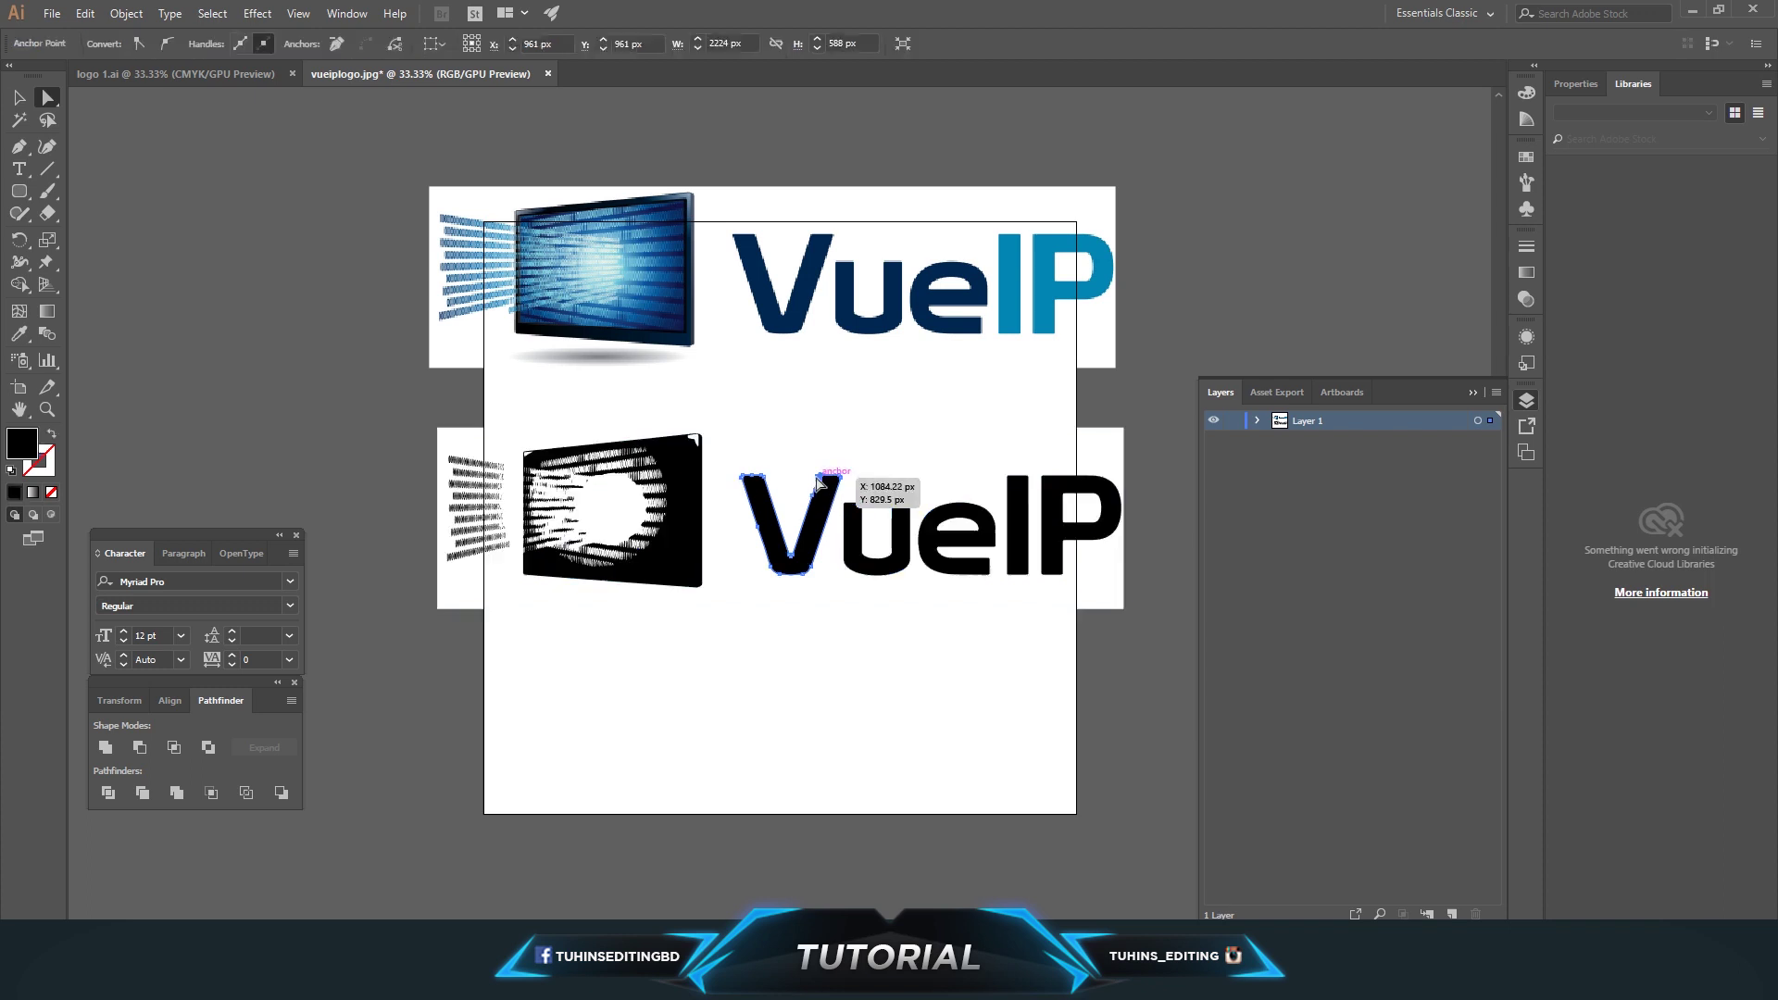
{"action": "left_click", "coordinate": [615, 545]}
{"action": "key", "text": "Delete"}
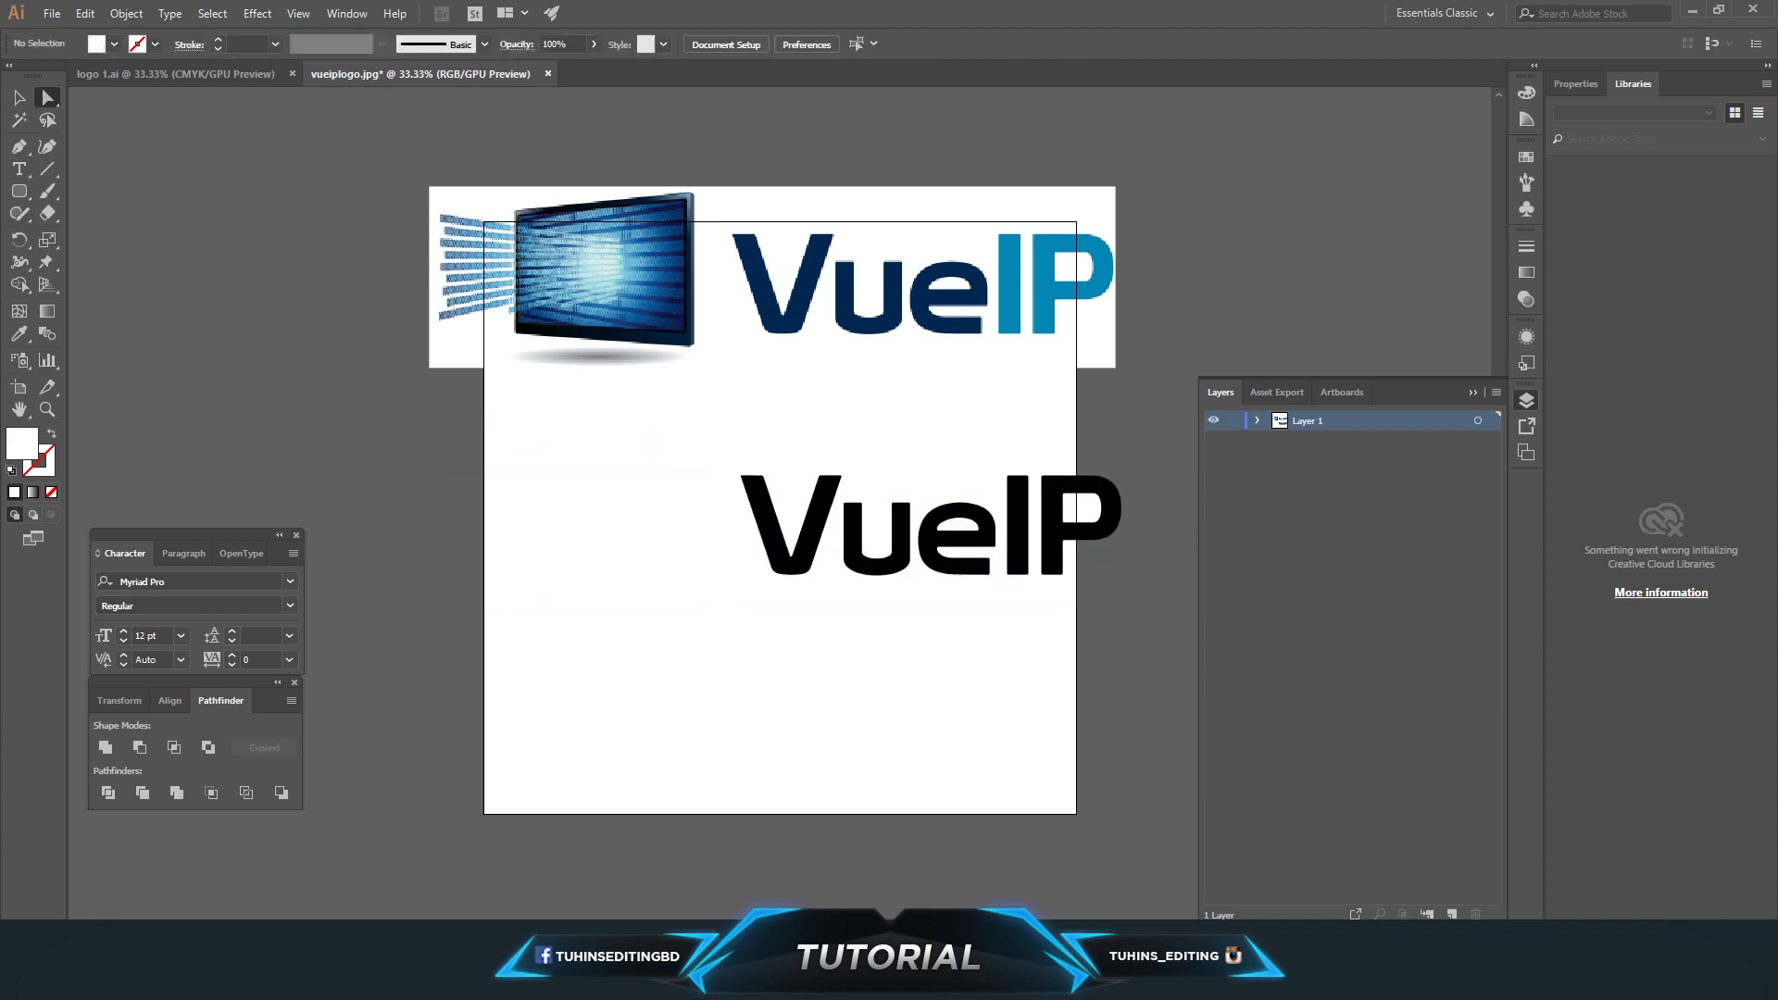
Colour the traced 'Vue' letters navy, sampled from the original image
{"action": "left_click_drag", "start_coordinate": [712, 450], "coordinate": [975, 626]}
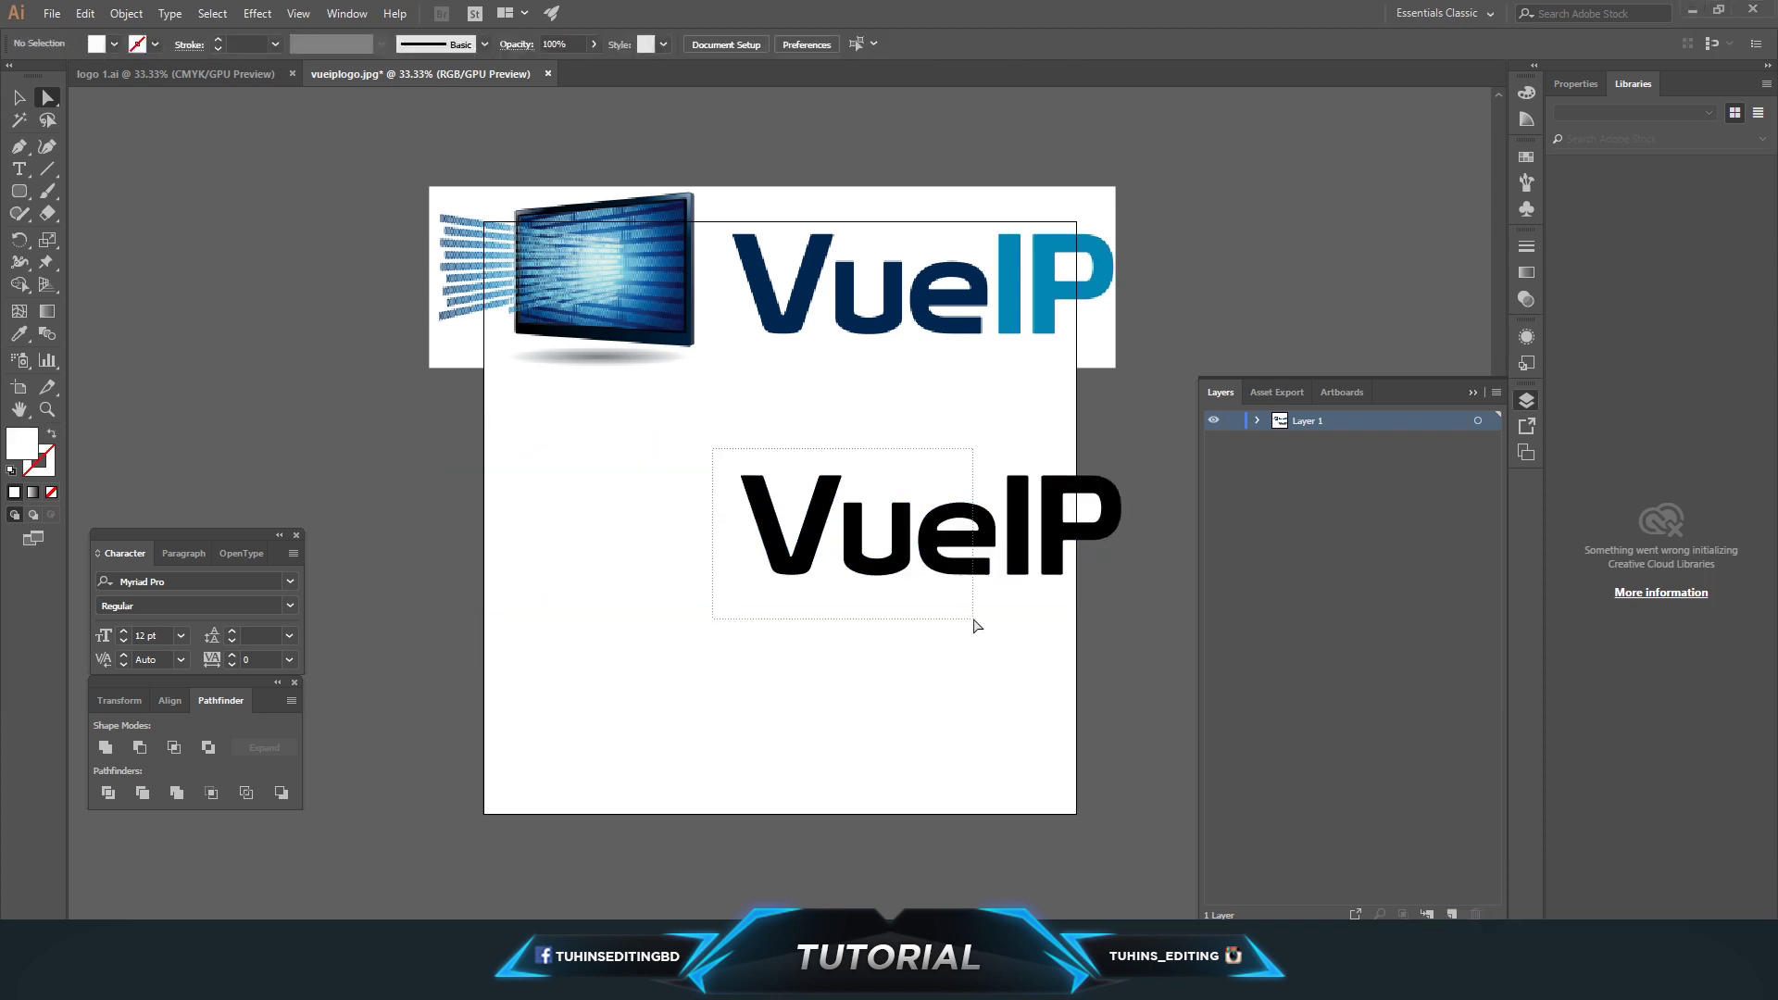
{"action": "key", "text": "i"}
{"action": "left_click", "coordinate": [885, 315]}
{"action": "left_click", "coordinate": [48, 99]}
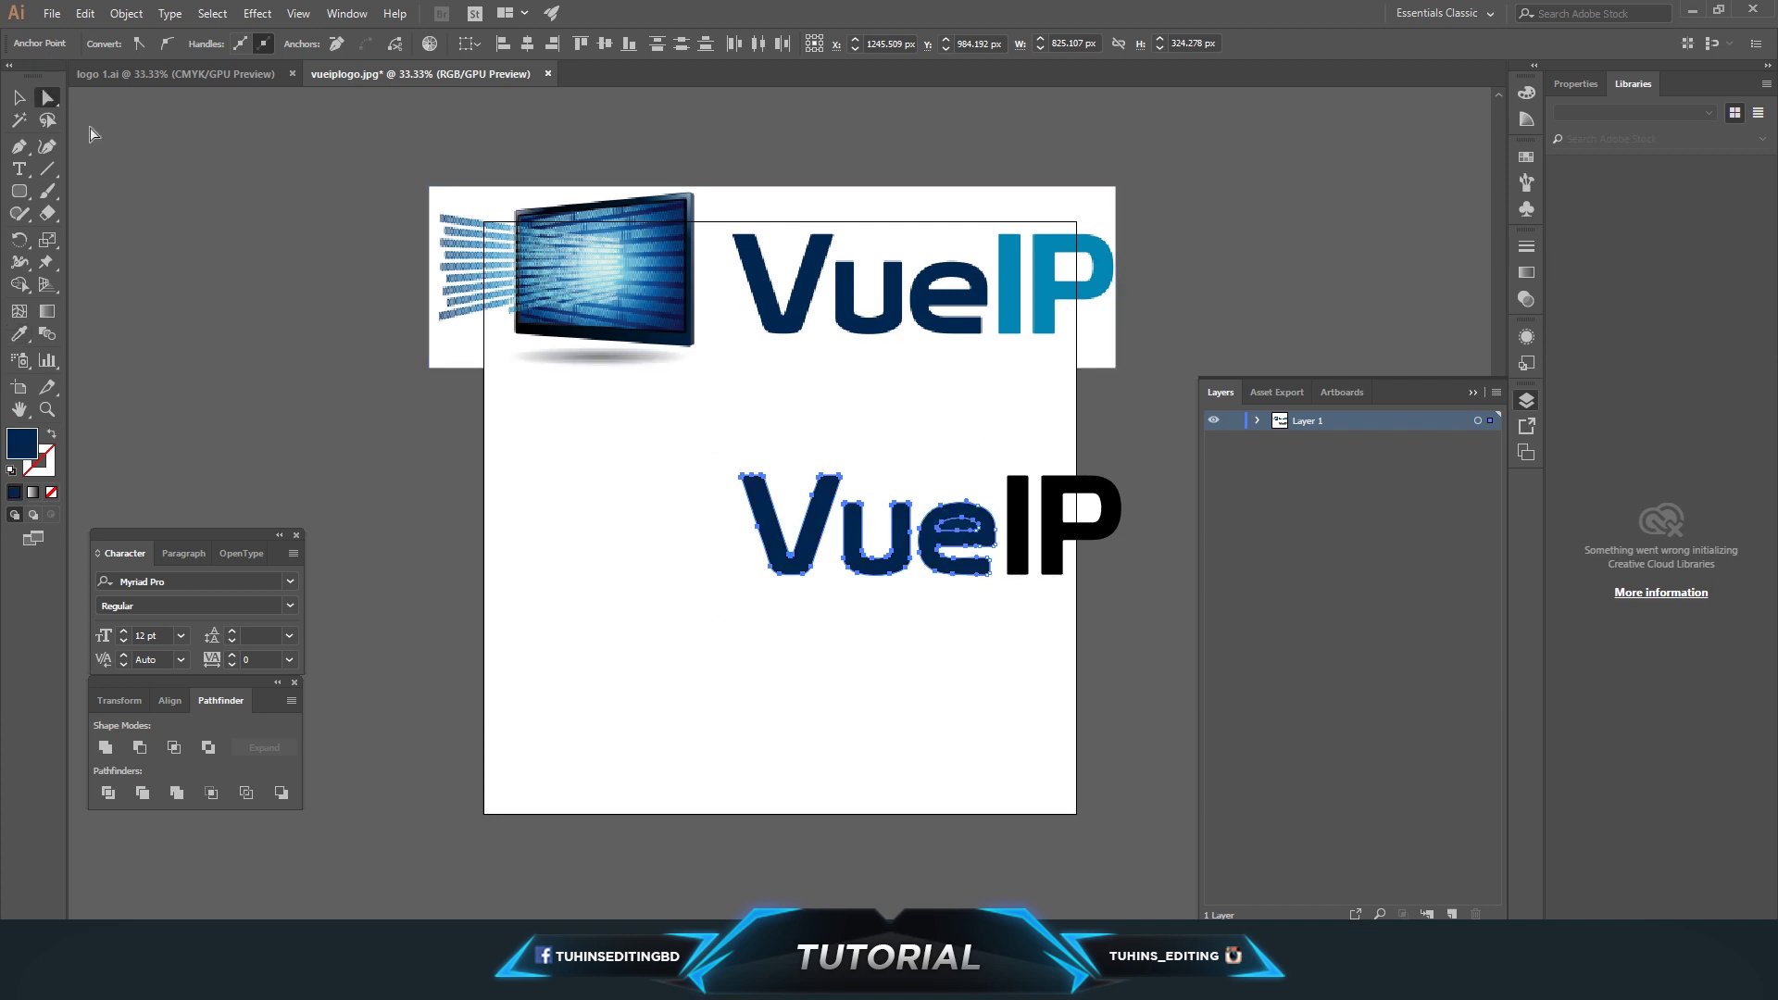
{"action": "key", "text": "ctrl+shift+a"}
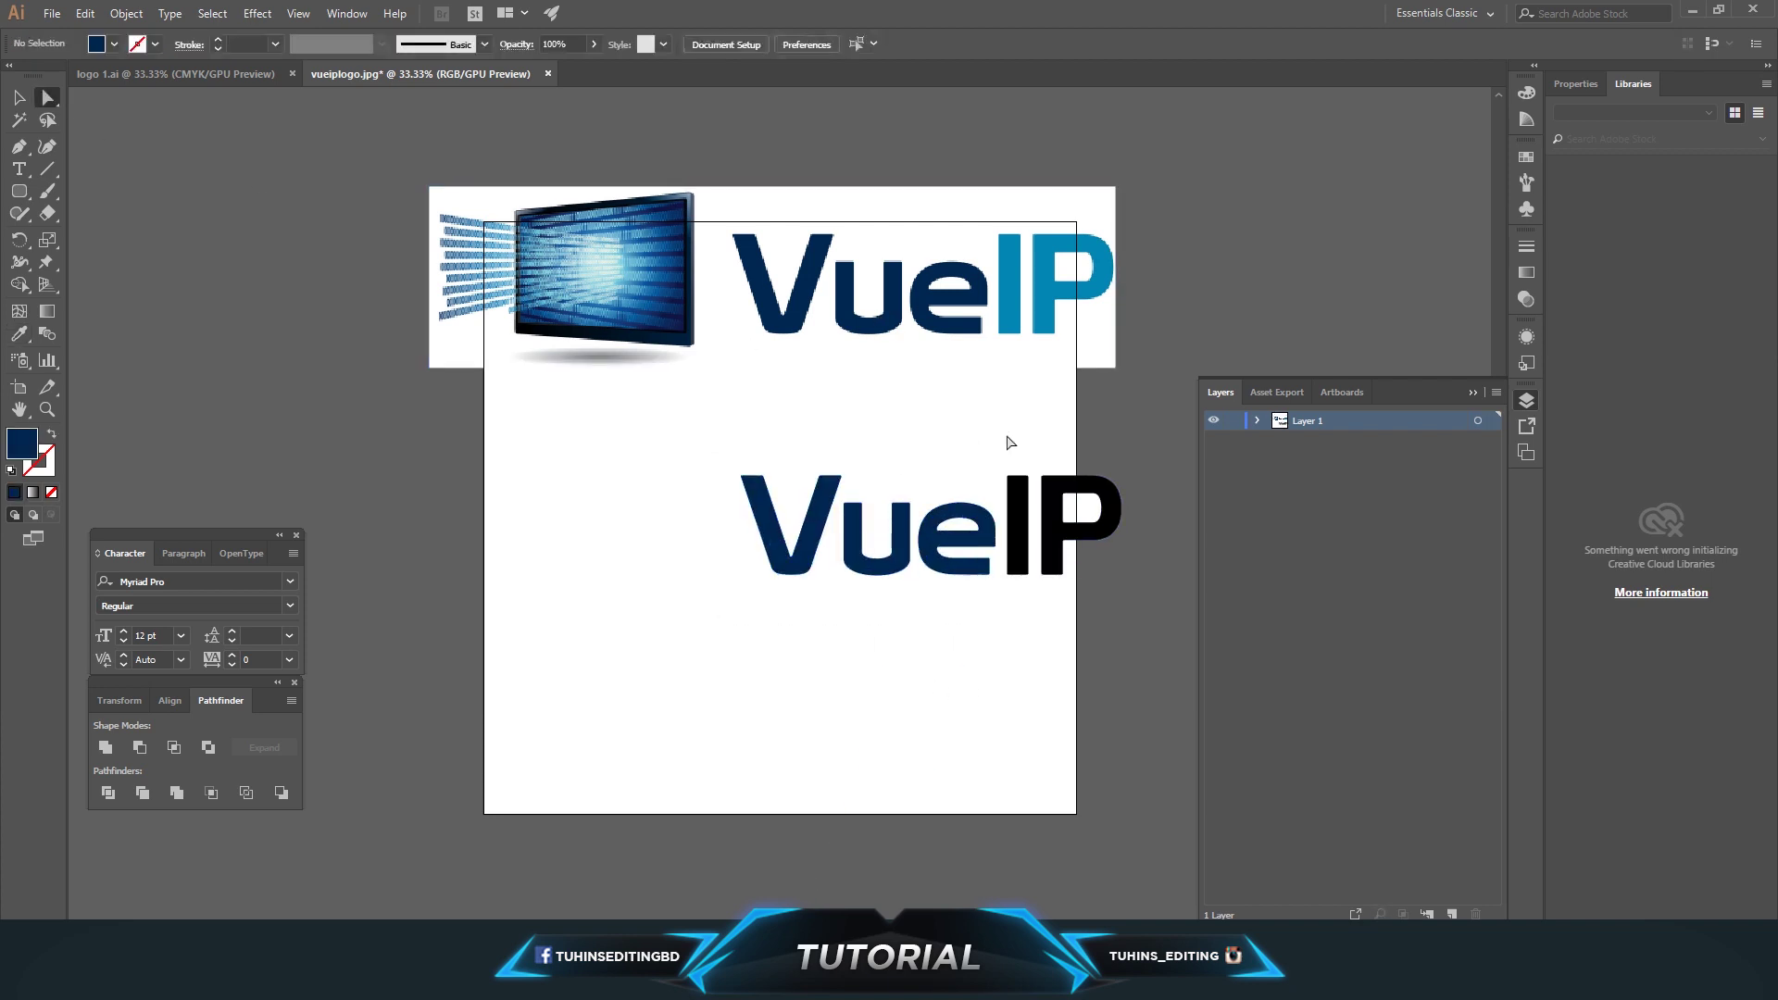
Colour the traced 'IP' letters with the original's lighter blue
{"action": "left_click_drag", "start_coordinate": [1128, 469], "coordinate": [1020, 635]}
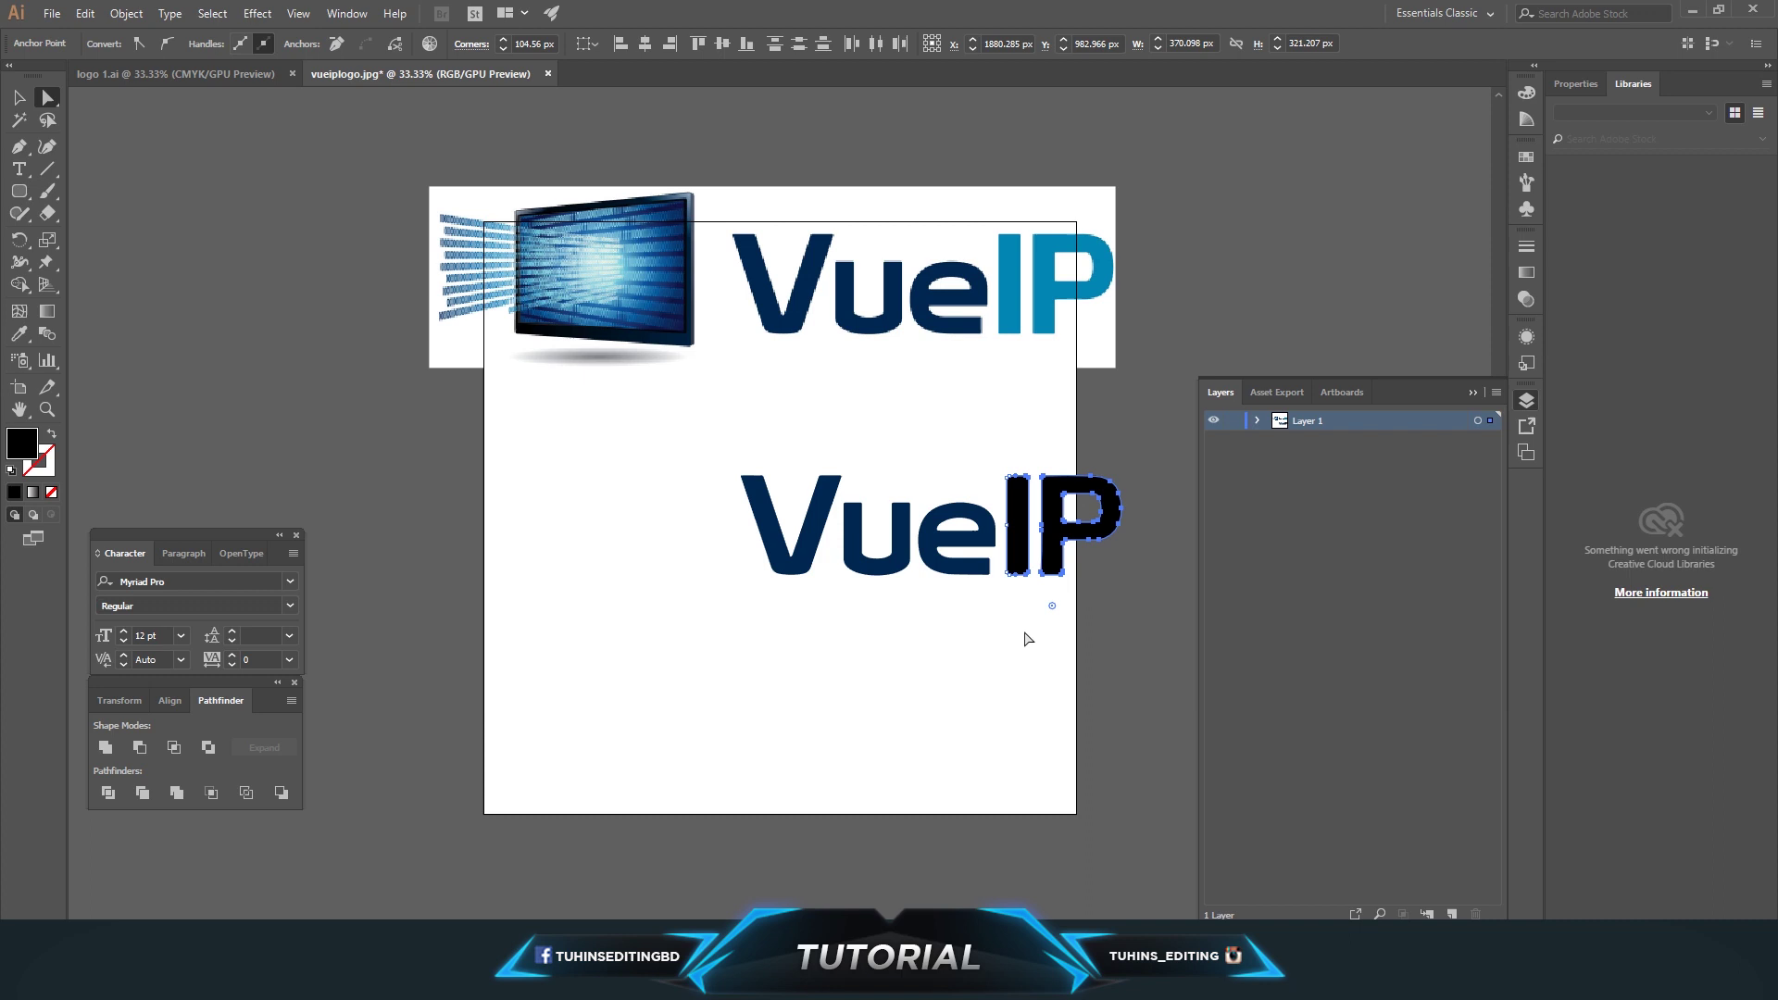
{"action": "key", "text": "i"}
{"action": "left_click", "coordinate": [1019, 319]}
{"action": "key", "text": "ctrl+shift+a"}
{"action": "left_click", "coordinate": [48, 97]}
Select the whole traced VueIP wordmark and return to logo 1.ai
{"action": "left_click_drag", "start_coordinate": [683, 411], "coordinate": [1119, 667]}
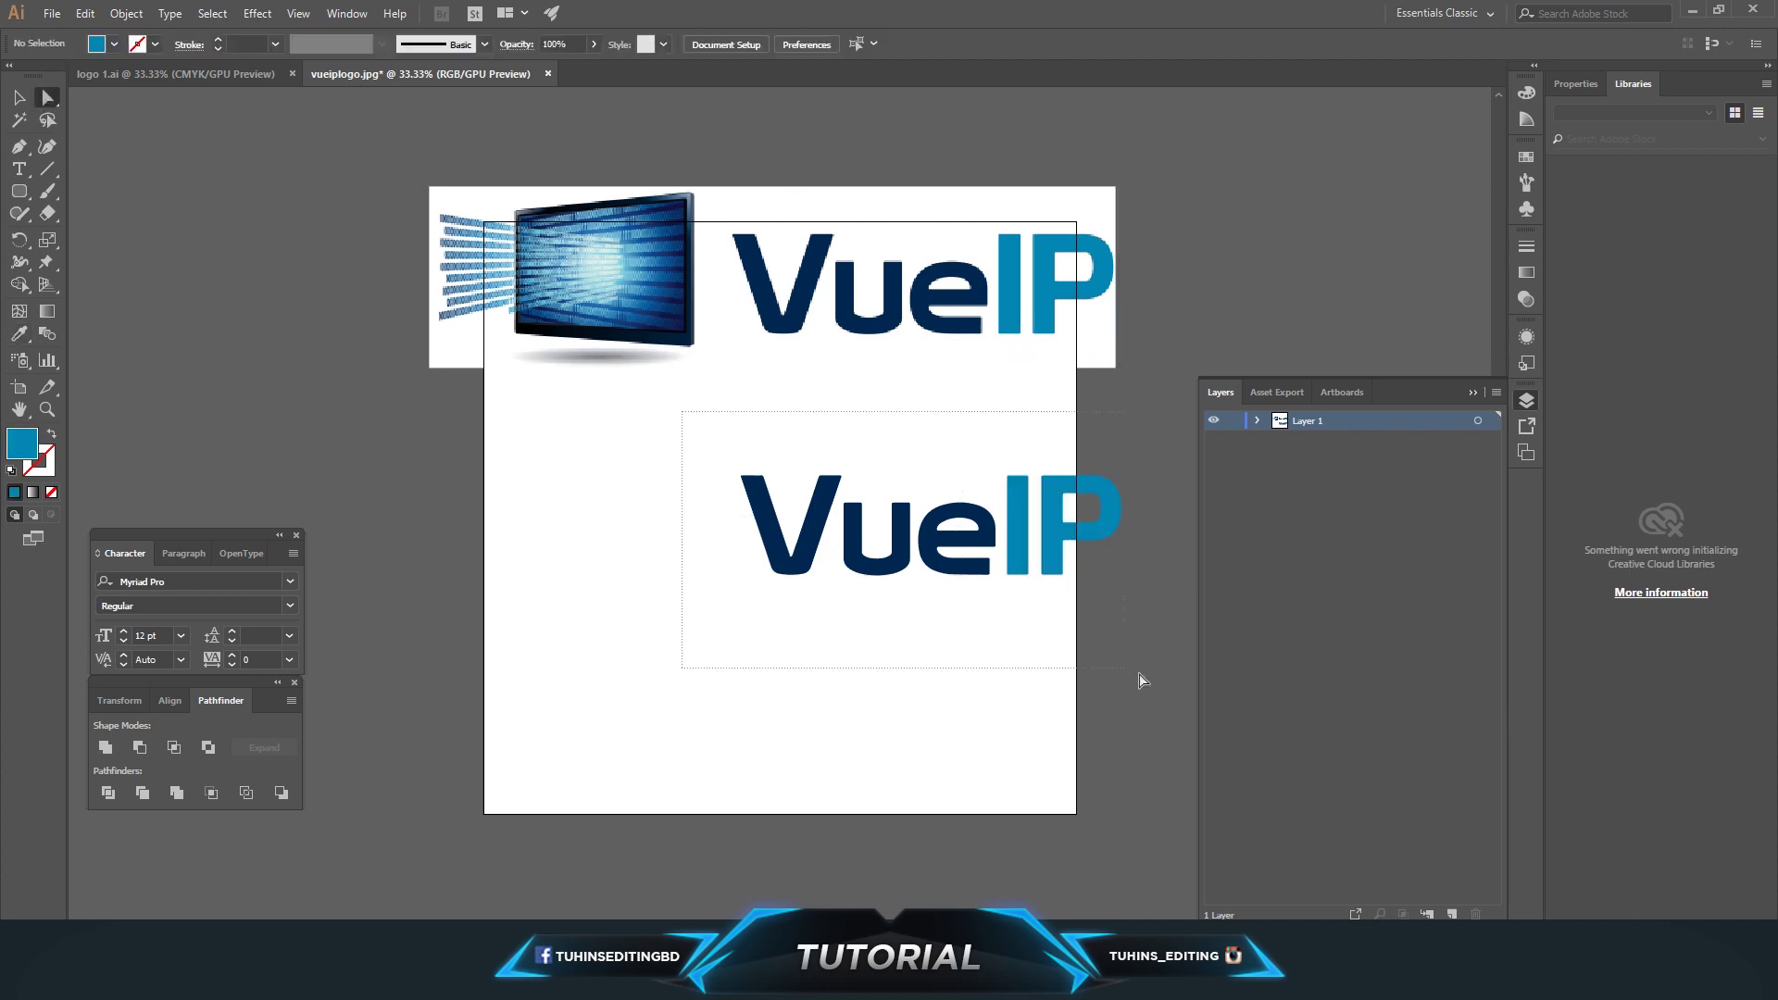
{"action": "left_click", "coordinate": [18, 97]}
{"action": "left_click", "coordinate": [176, 74]}
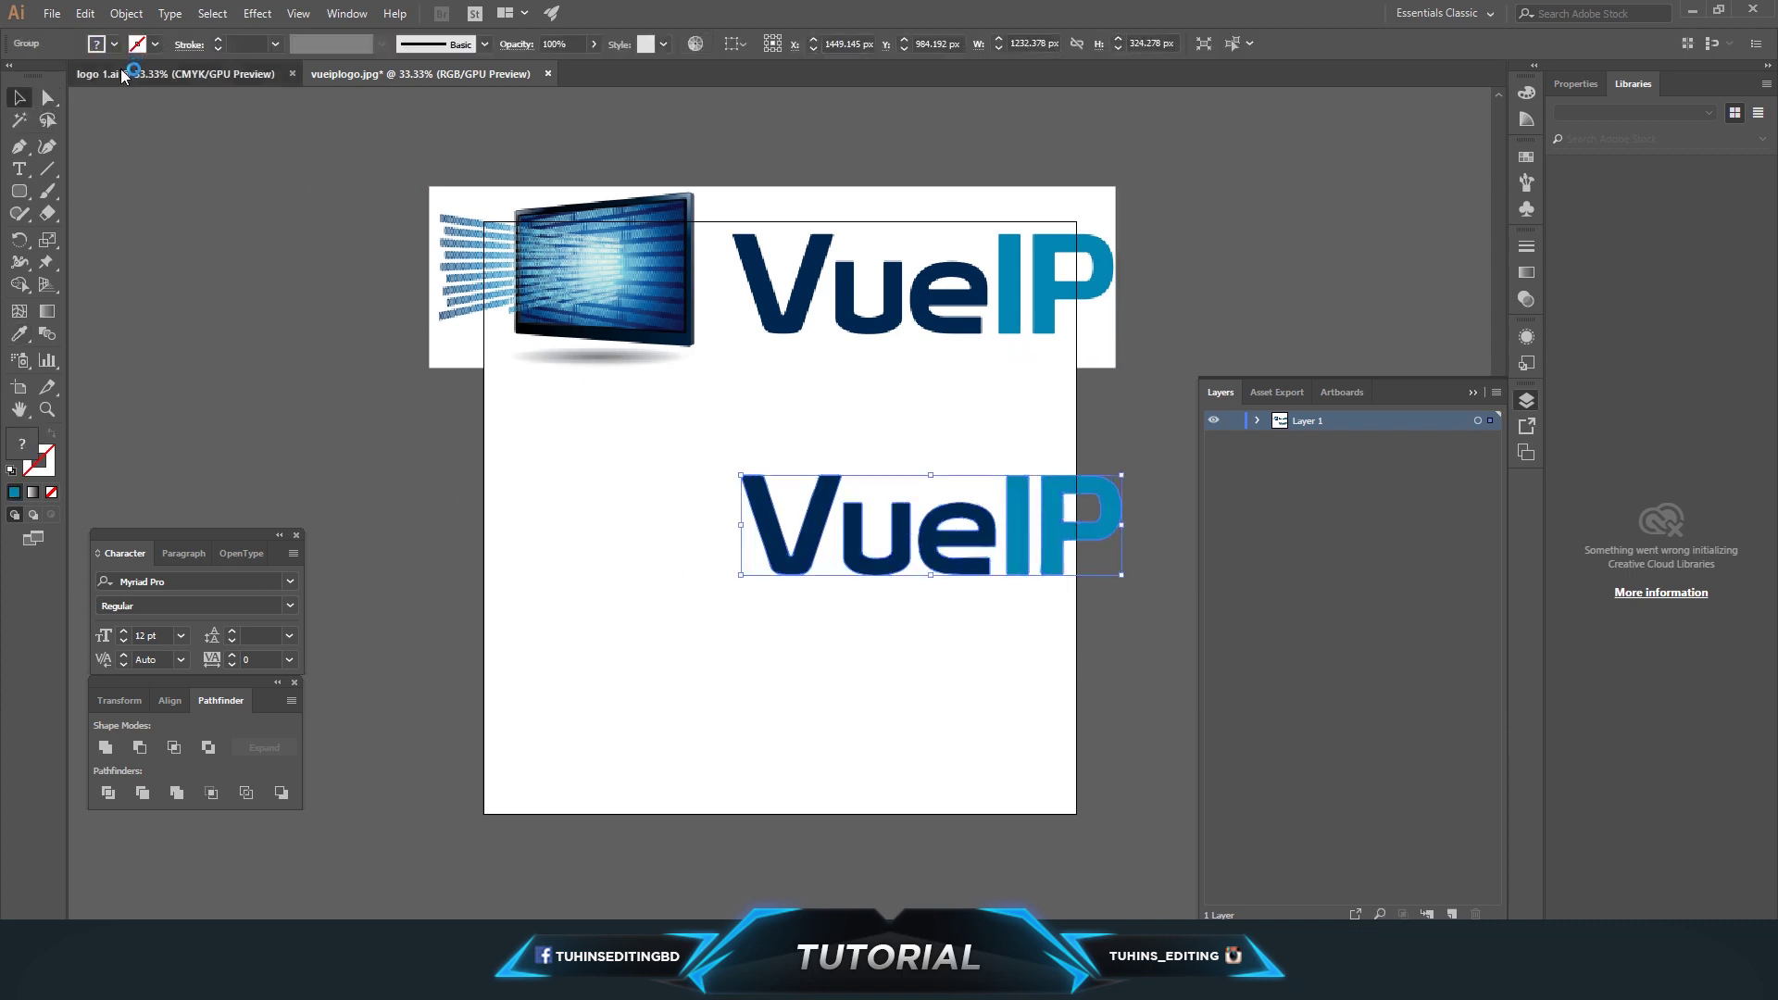
Paste the VueIP lettering onto Layer 4 and place it beside the shield
{"action": "key", "text": "ctrl+v"}
{"action": "left_click", "coordinate": [922, 521]}
{"action": "key", "text": "ctrl+z"}
{"action": "left_click", "coordinate": [1215, 423]}
{"action": "key", "text": "ctrl+v"}
{"action": "left_click", "coordinate": [1020, 516]}
{"action": "left_click_drag", "start_coordinate": [796, 512], "coordinate": [945, 507]}
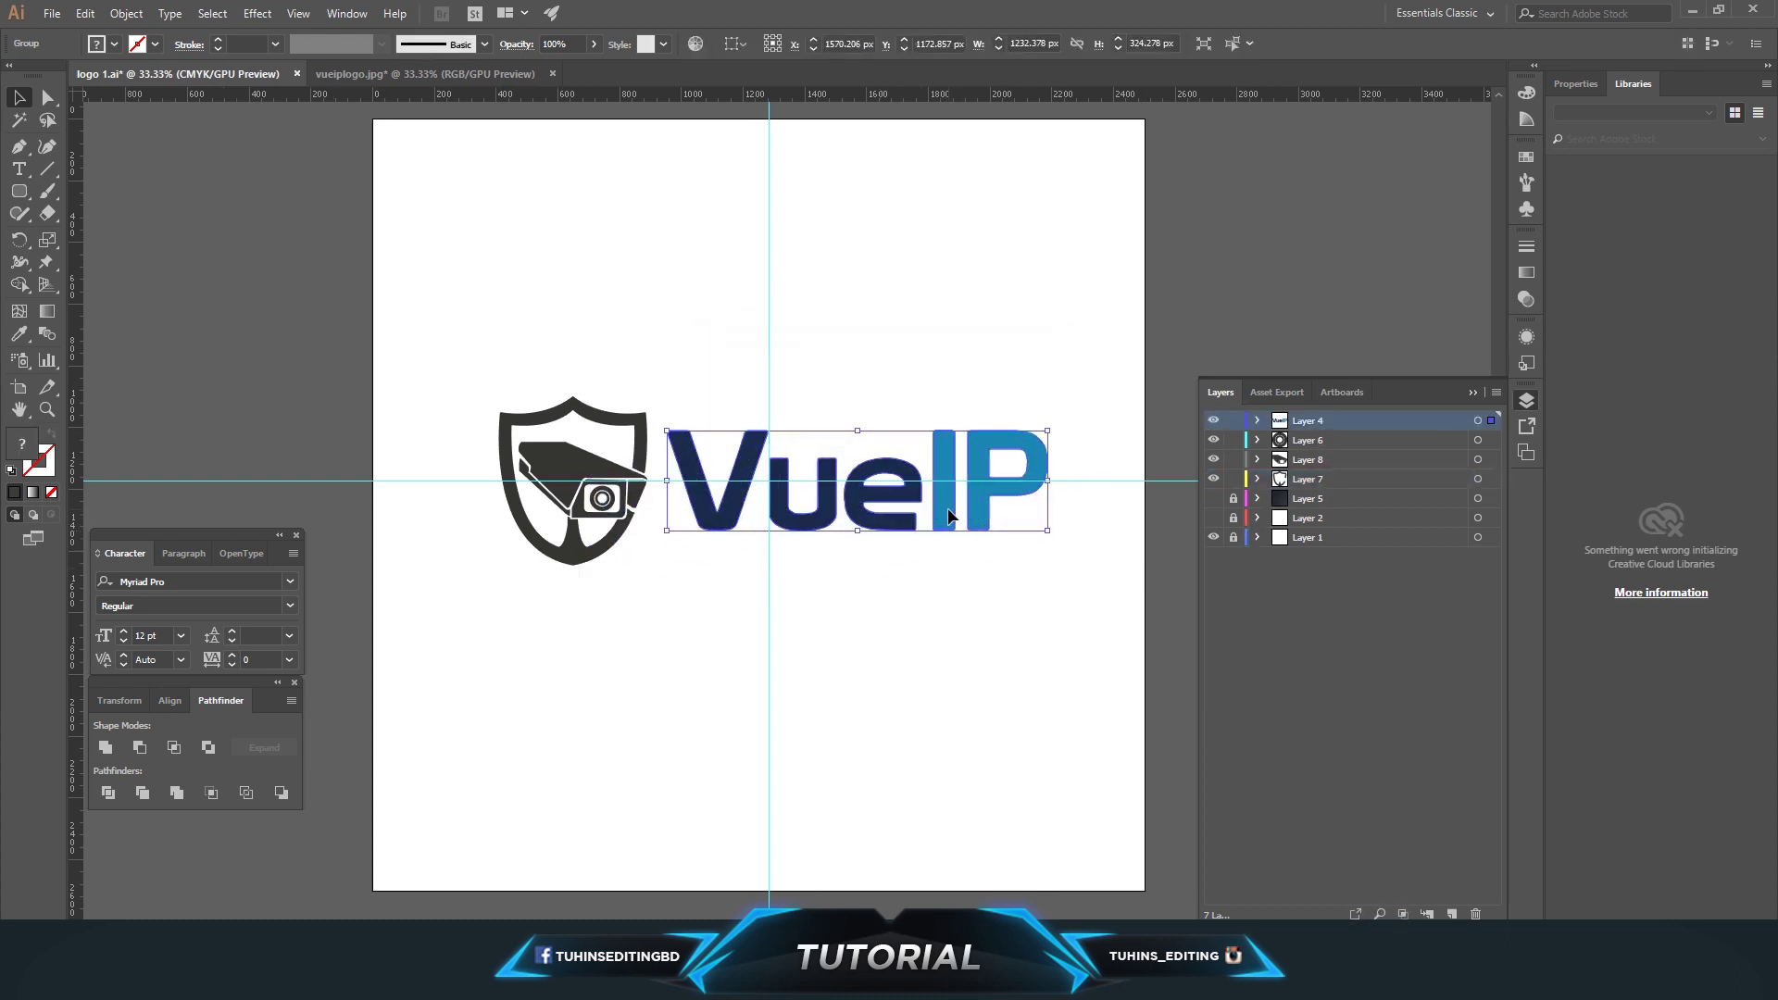
{"action": "left_click", "coordinate": [911, 583]}
Fill the V letter with a dark navy swatch
{"action": "key", "text": "ctrl+a"}
{"action": "left_click", "coordinate": [923, 583]}
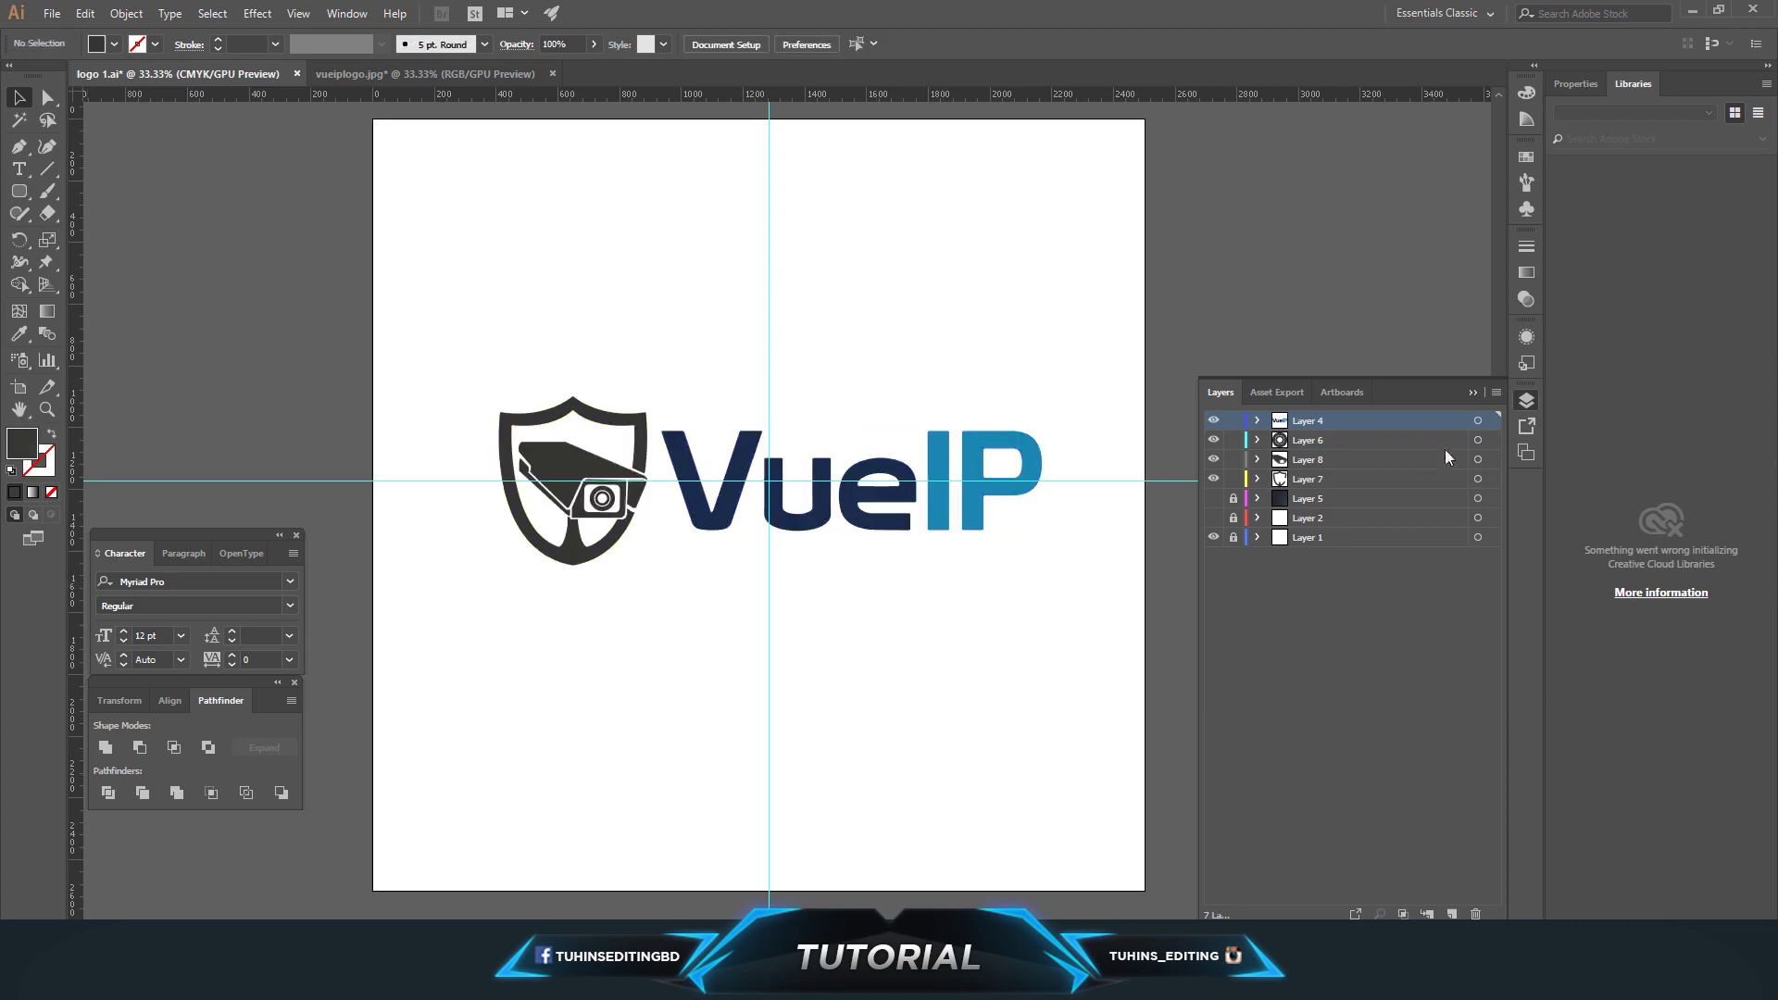
{"action": "left_click", "coordinate": [1479, 441]}
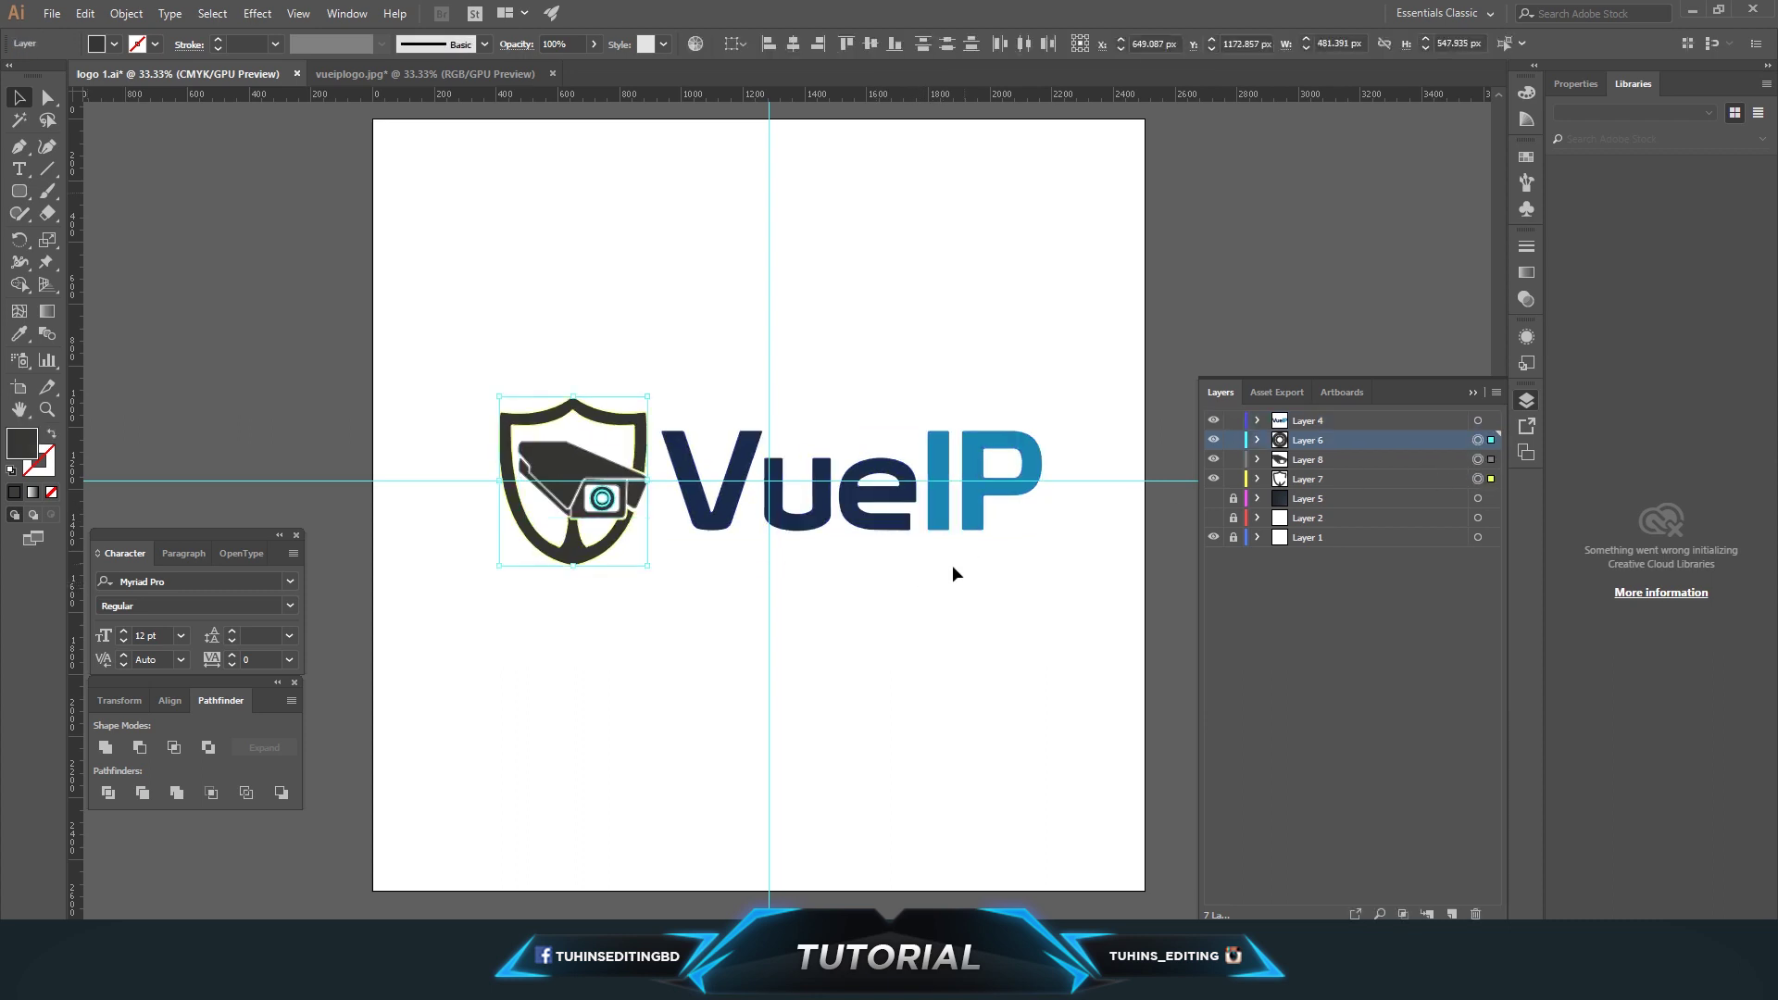
{"action": "left_click", "coordinate": [781, 560]}
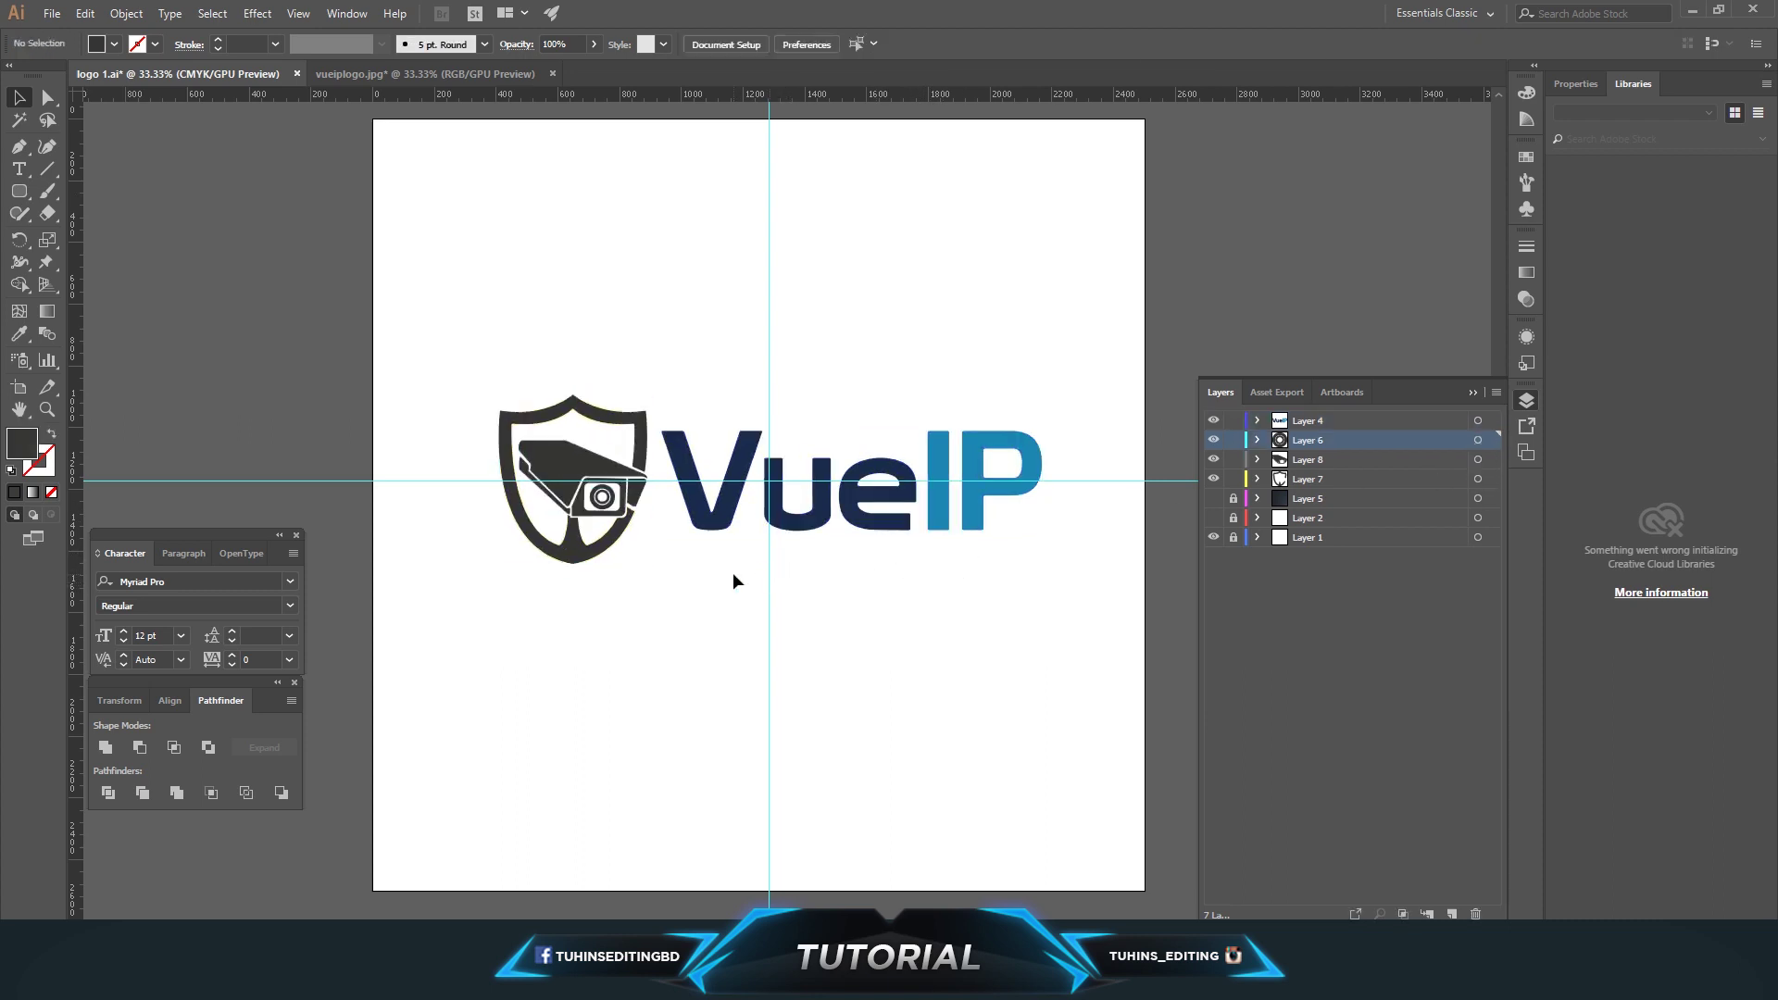
{"action": "key", "text": "ctrl+equal"}
{"action": "key", "text": "ctrl+equal"}
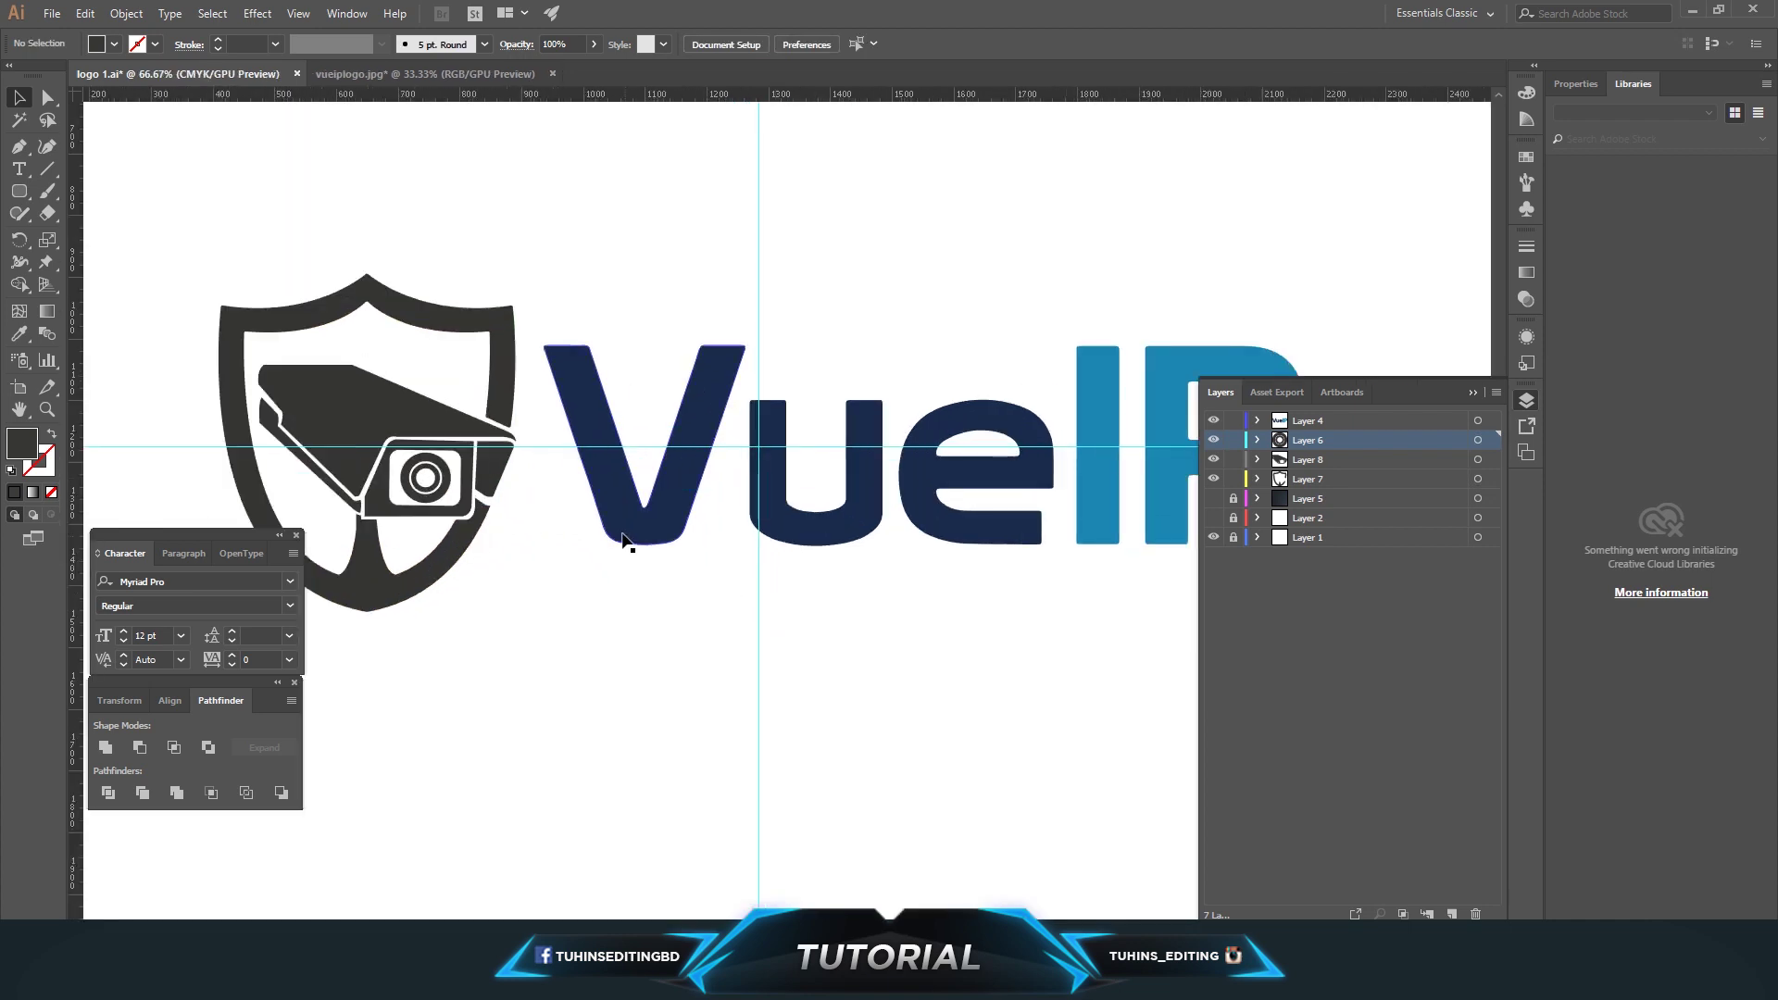
{"action": "left_click", "coordinate": [600, 459]}
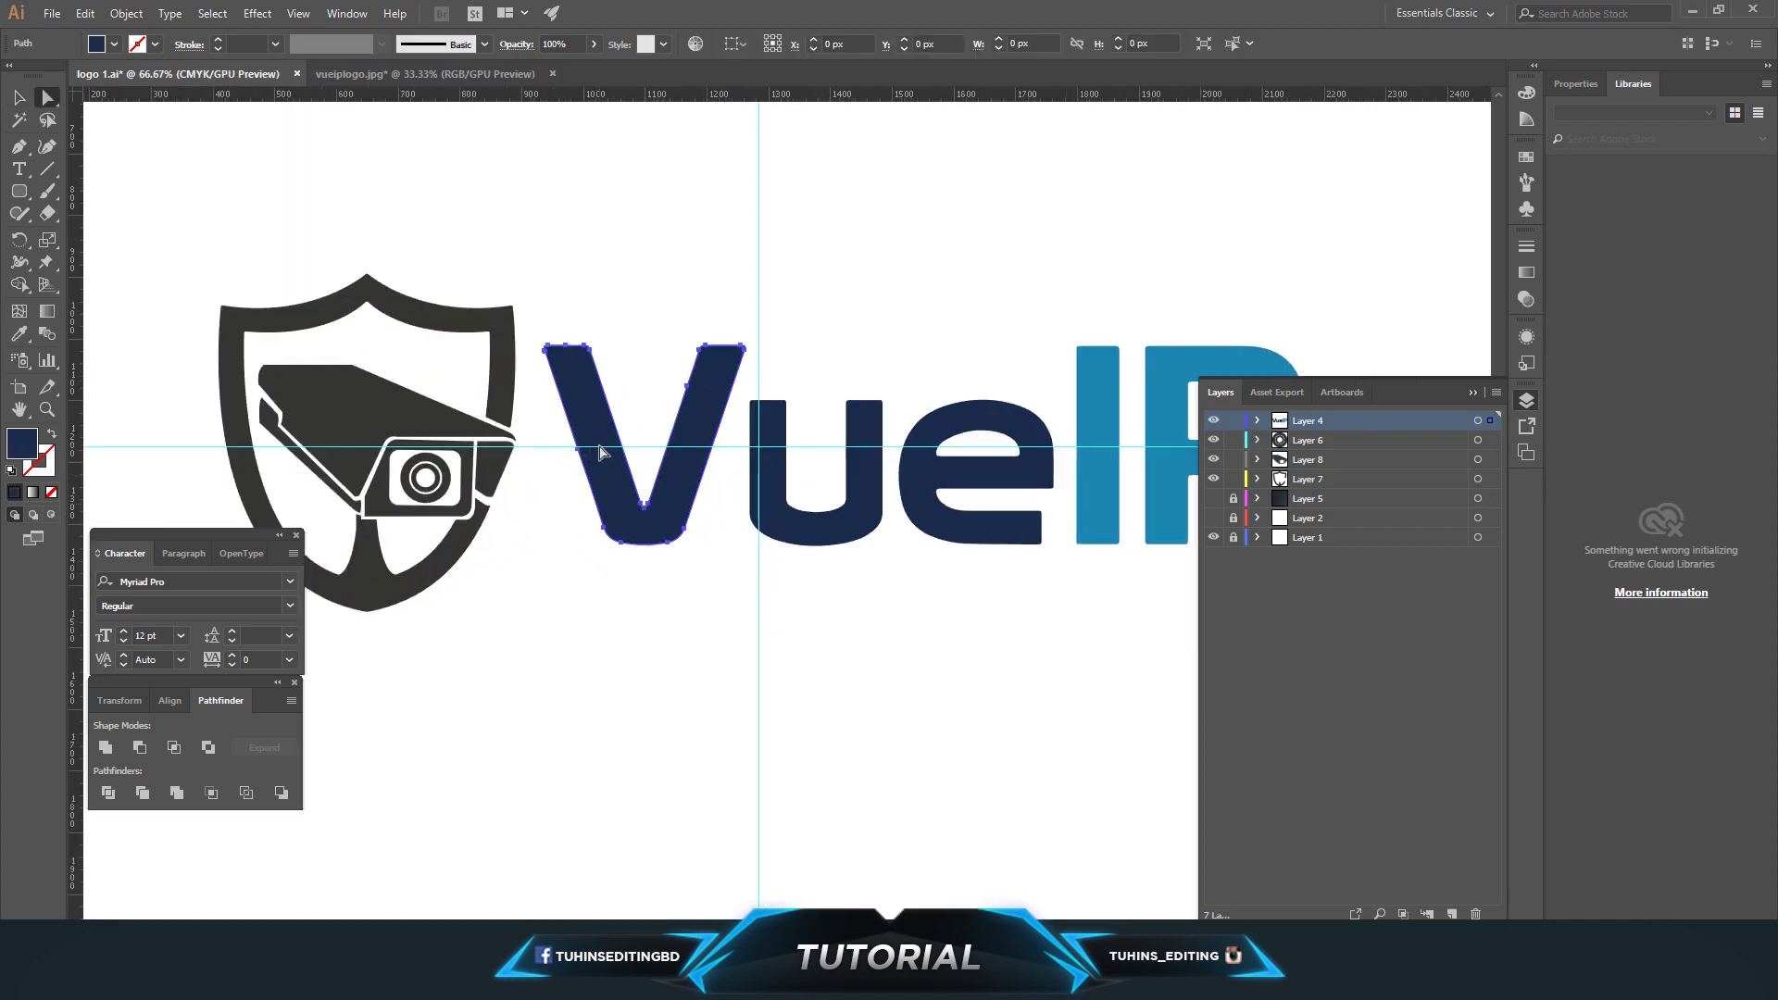
{"action": "left_click", "coordinate": [114, 44]}
{"action": "left_click", "coordinate": [161, 164]}
{"action": "left_click", "coordinate": [969, 649]}
Give the I letter a cyan fill saved as a new swatch
{"action": "left_click", "coordinate": [1098, 444]}
{"action": "left_click", "coordinate": [114, 44]}
{"action": "left_click", "coordinate": [161, 162]}
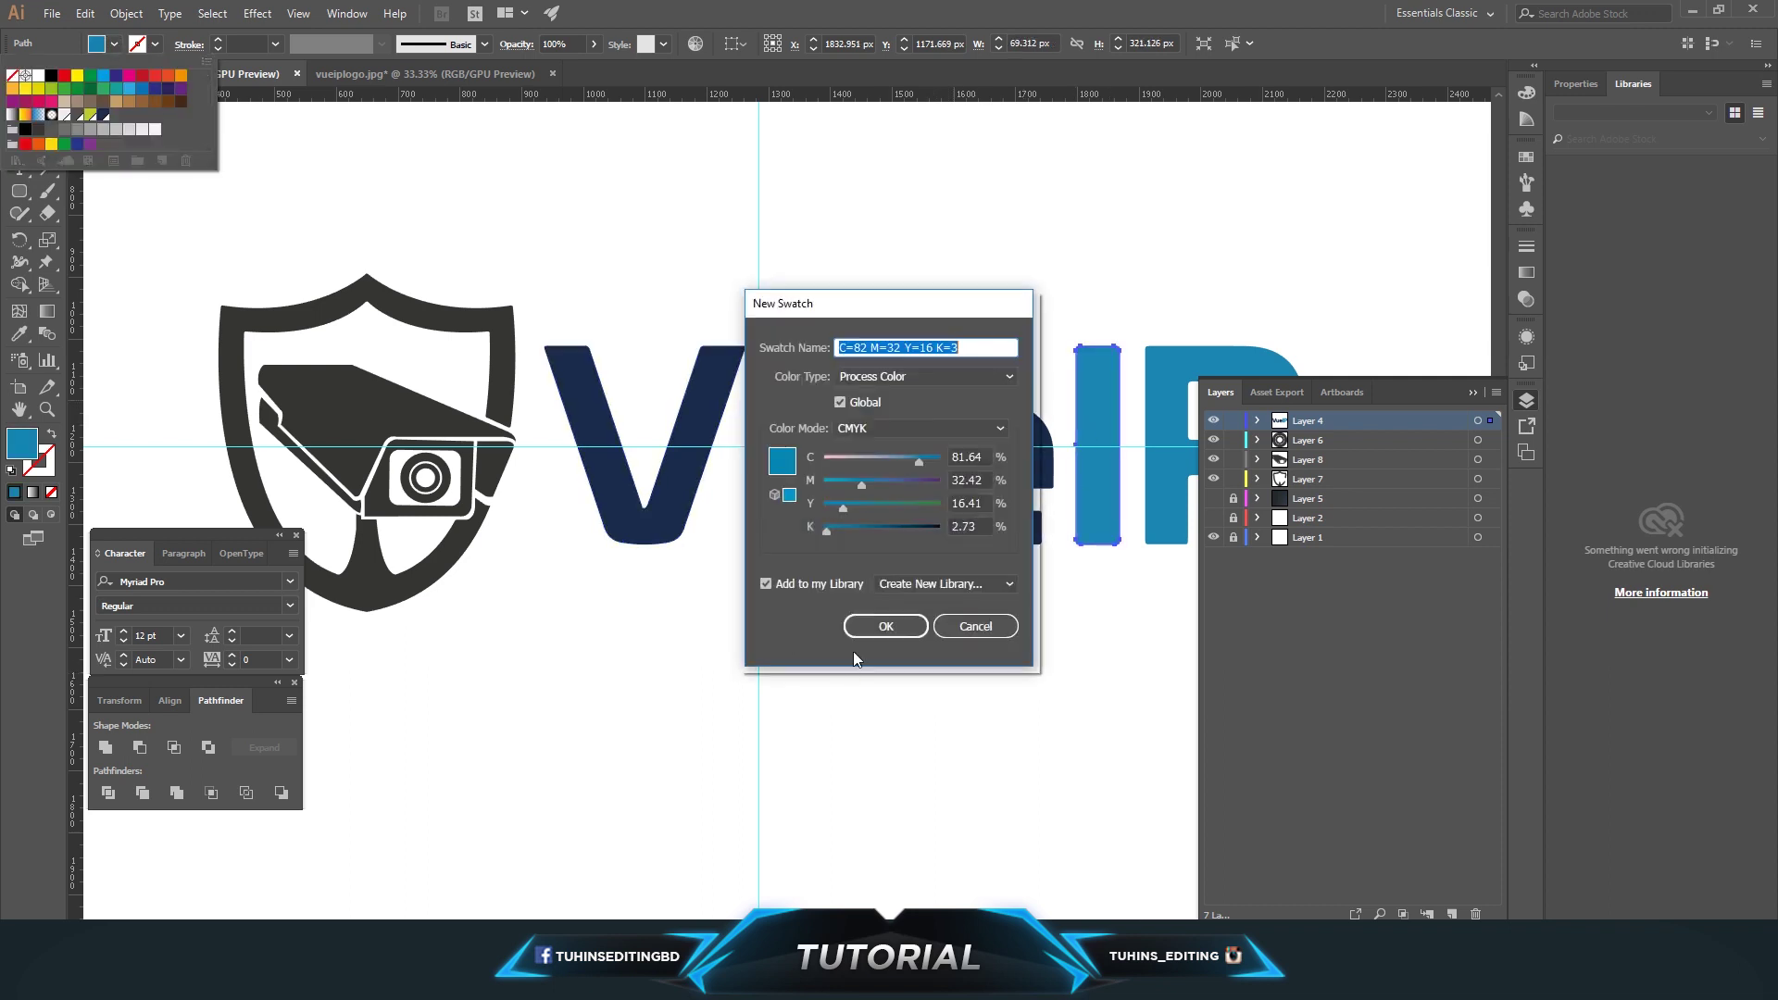
{"action": "left_click", "coordinate": [969, 623]}
{"action": "left_click", "coordinate": [567, 688]}
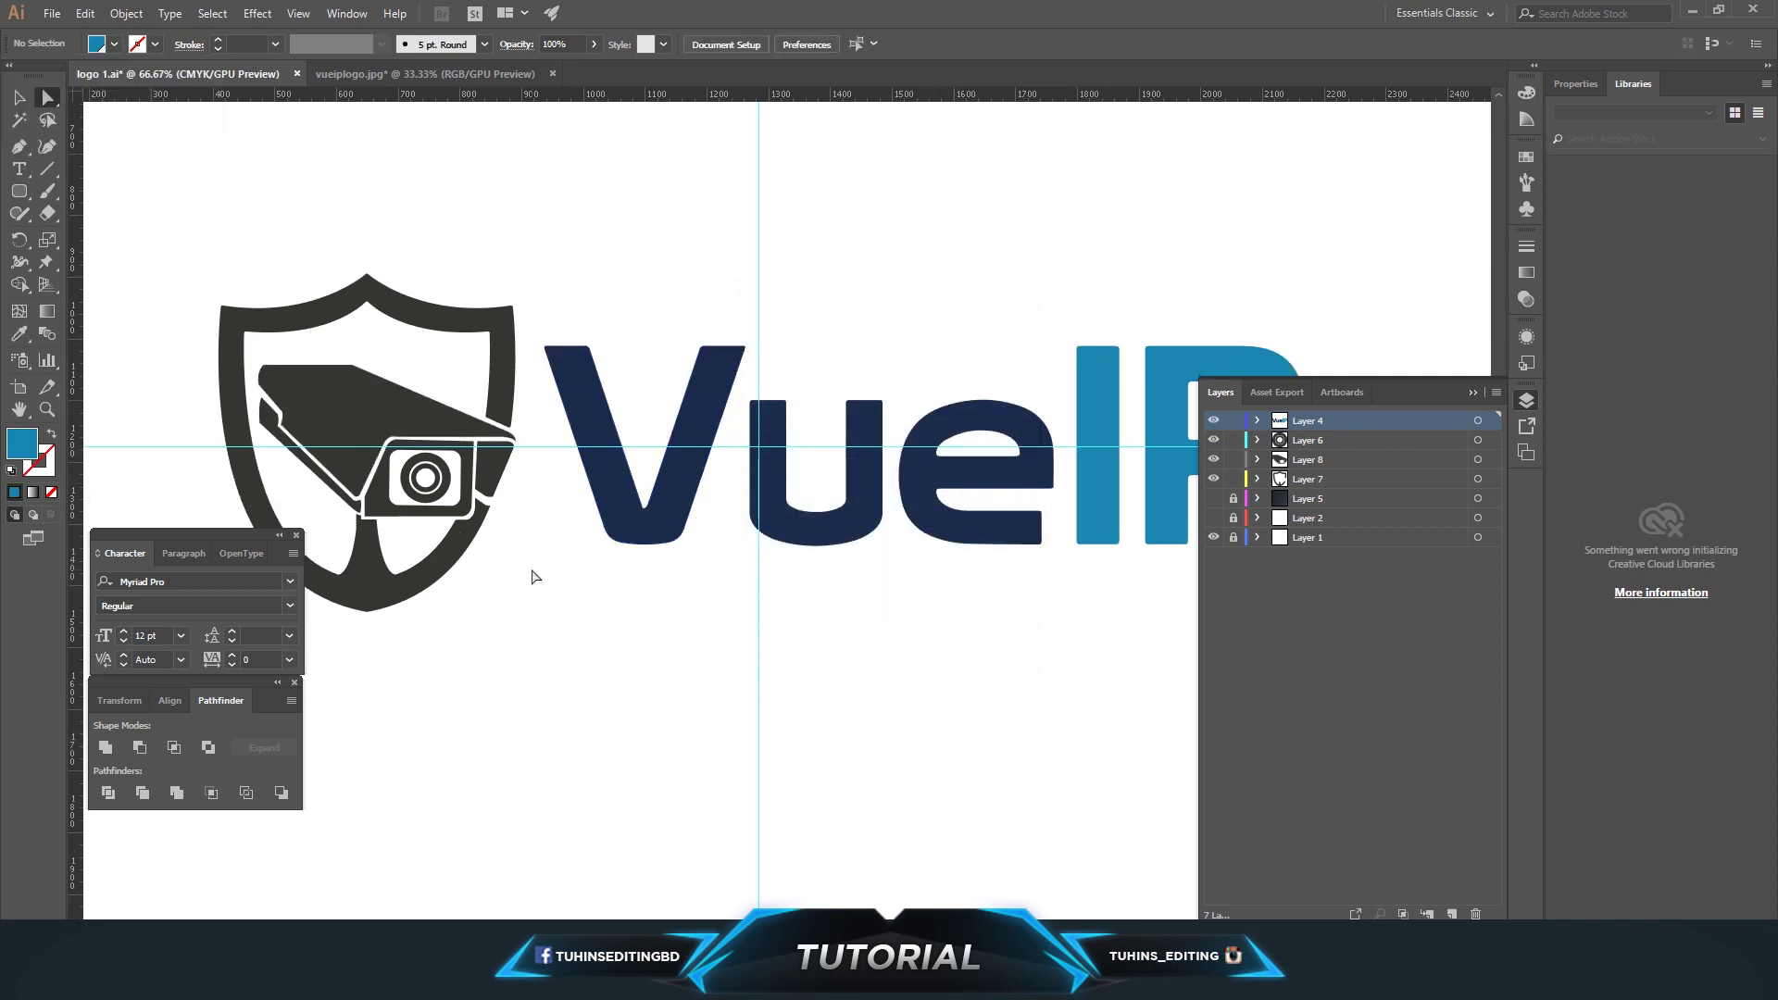
Fill the shield with a blue-to-light-cyan gradient, lightening one stop via CMYK
{"action": "left_click", "coordinate": [500, 407]}
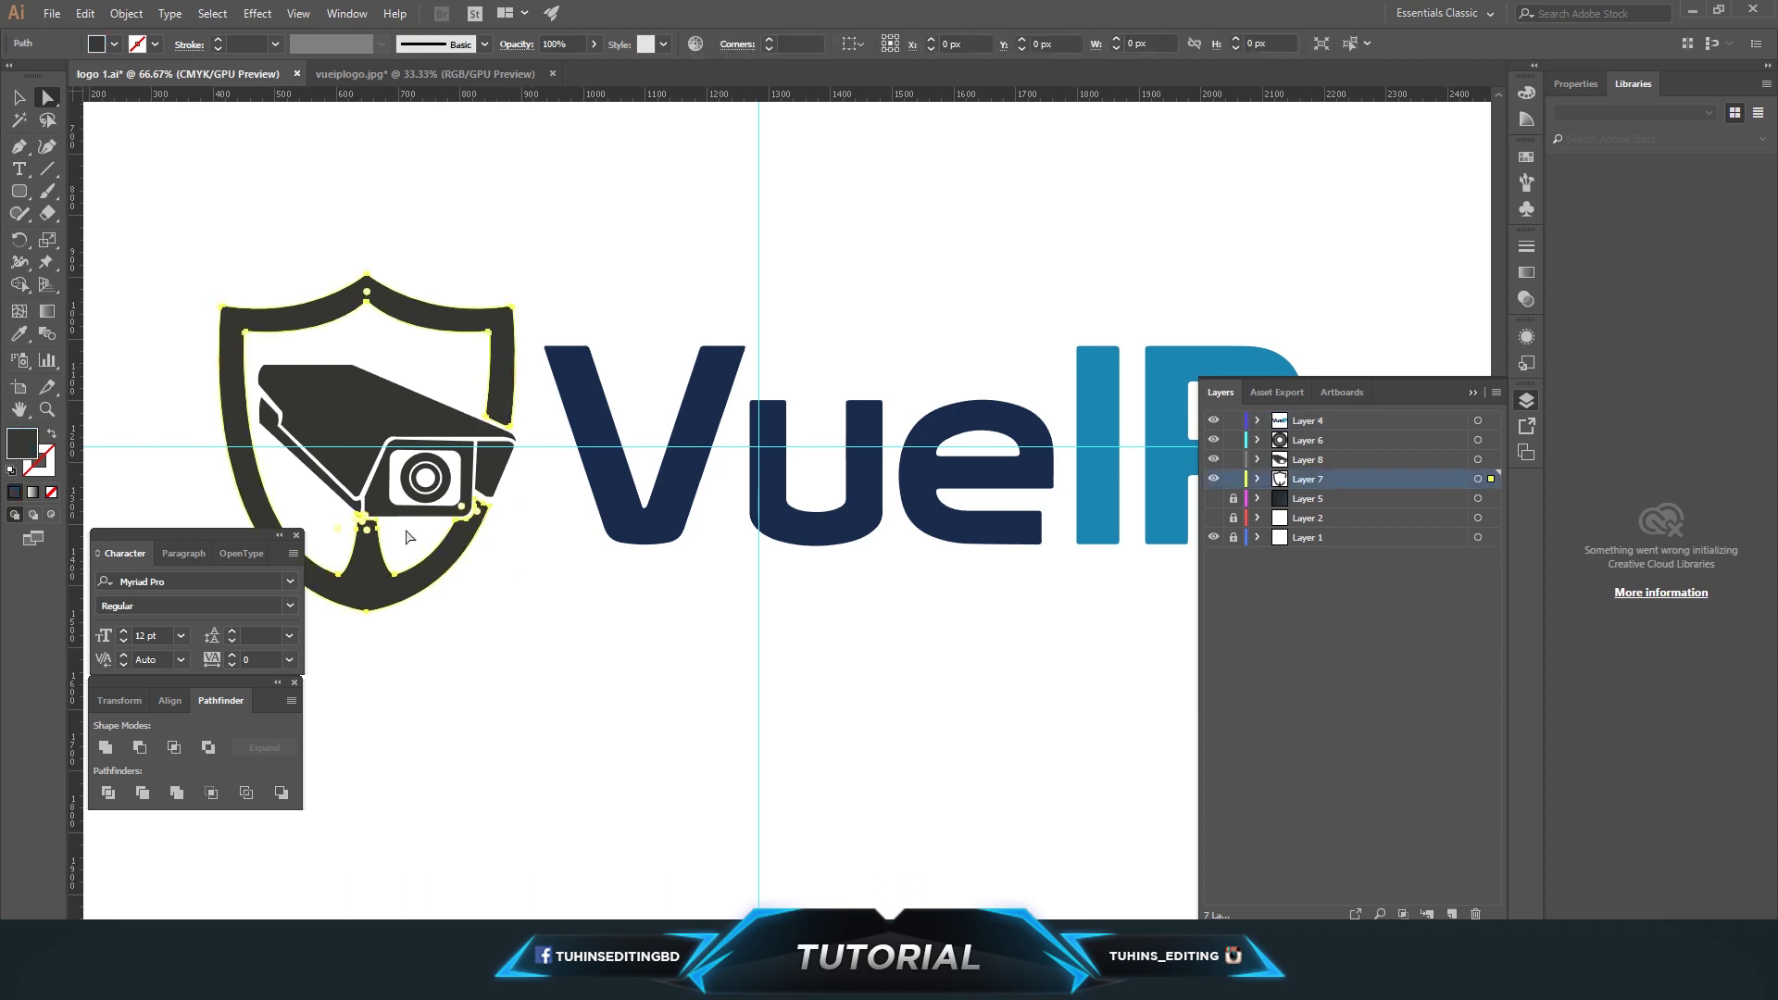
{"action": "left_click", "coordinate": [35, 495]}
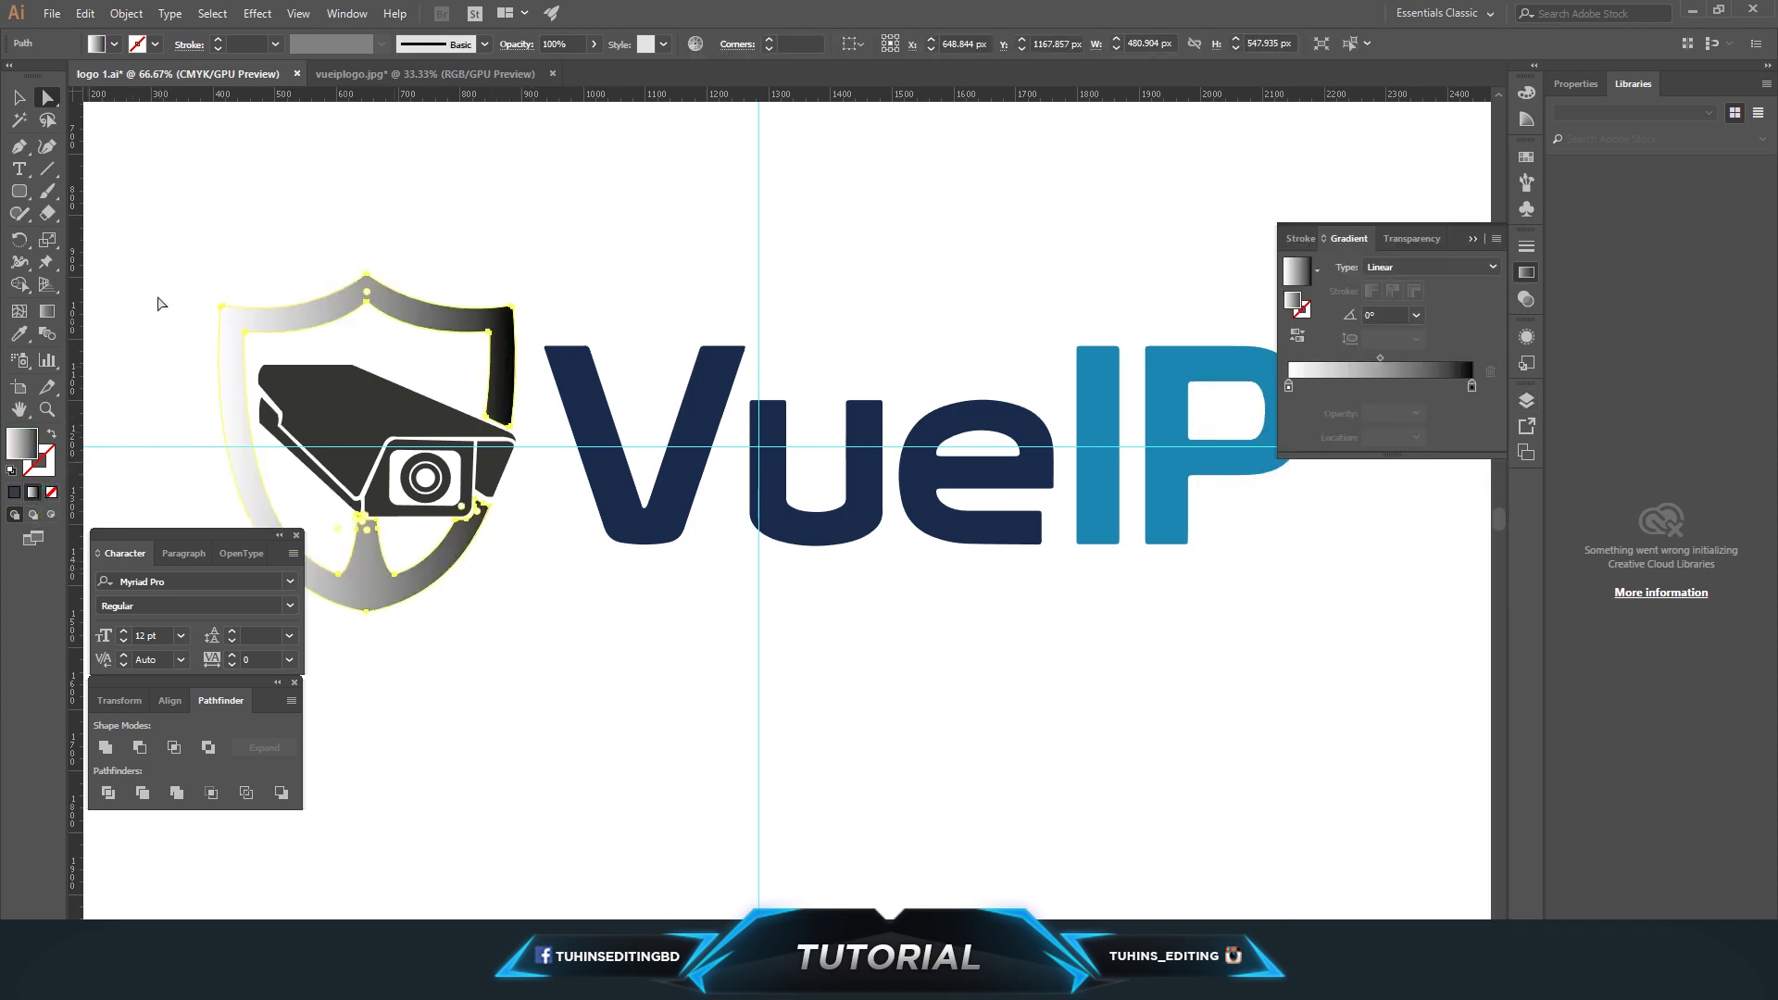
{"action": "double_click", "coordinate": [1288, 385]}
{"action": "left_click", "coordinate": [1417, 473]}
{"action": "double_click", "coordinate": [1472, 385]}
{"action": "left_click", "coordinate": [1324, 445]}
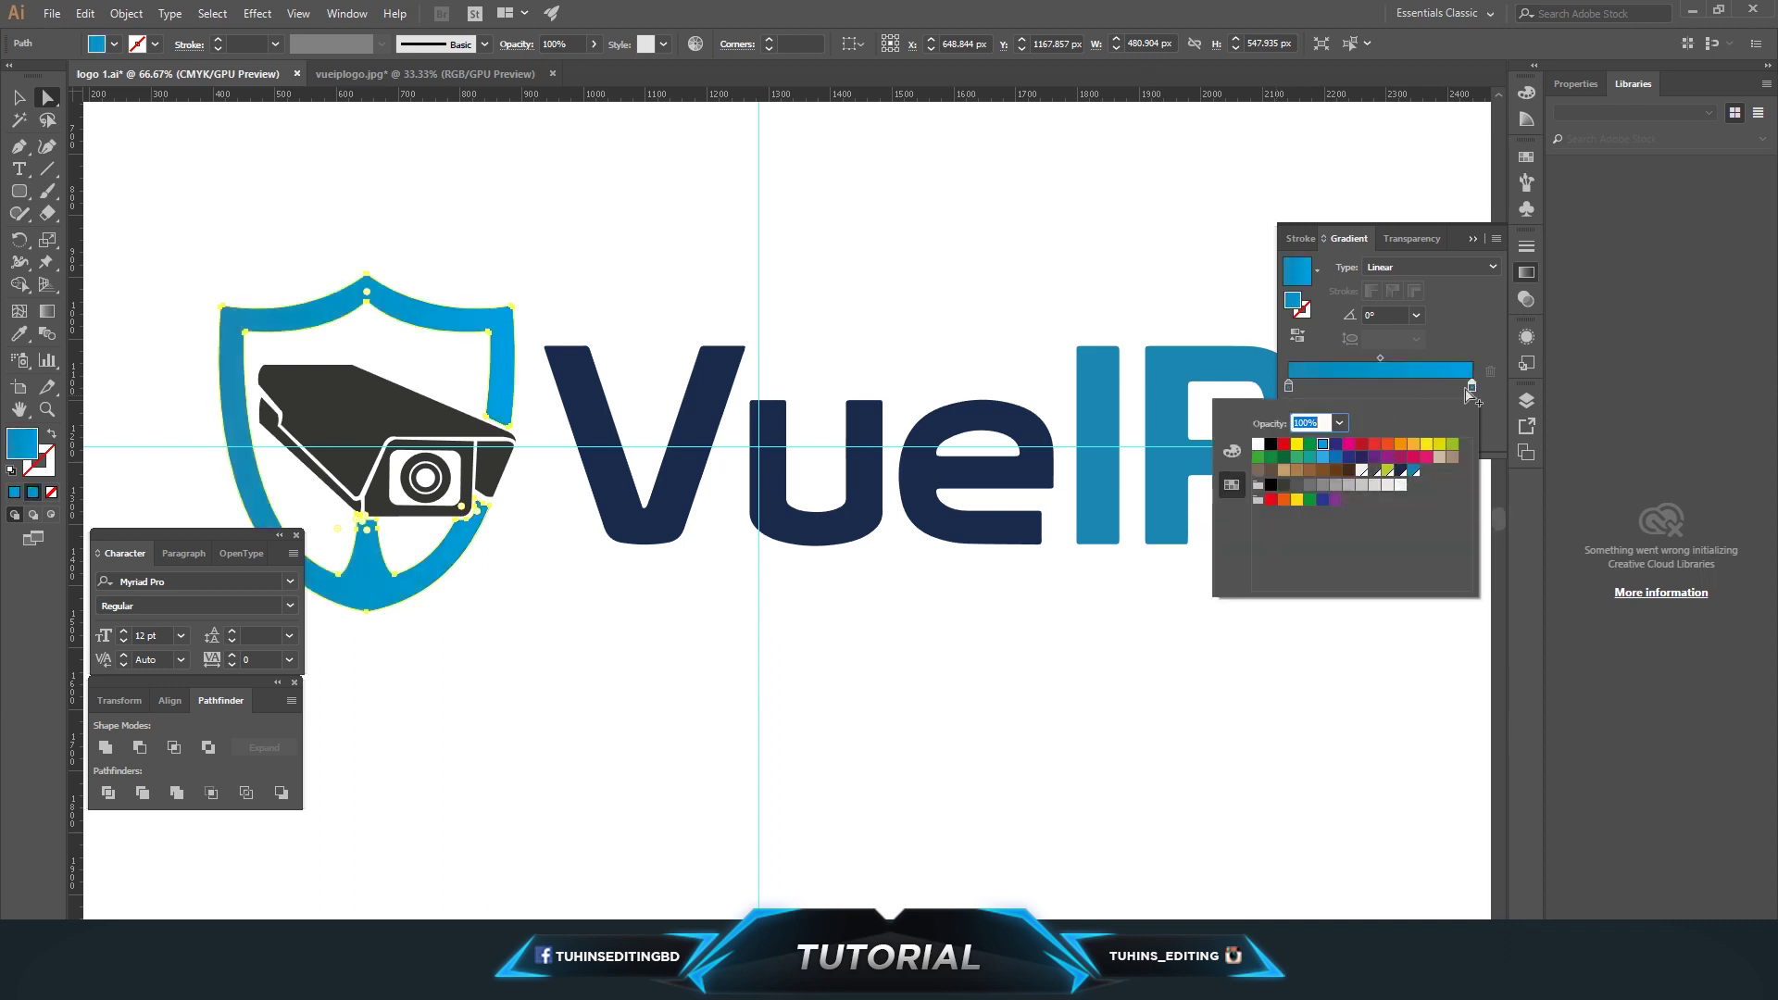
{"action": "left_click", "coordinate": [1232, 451]}
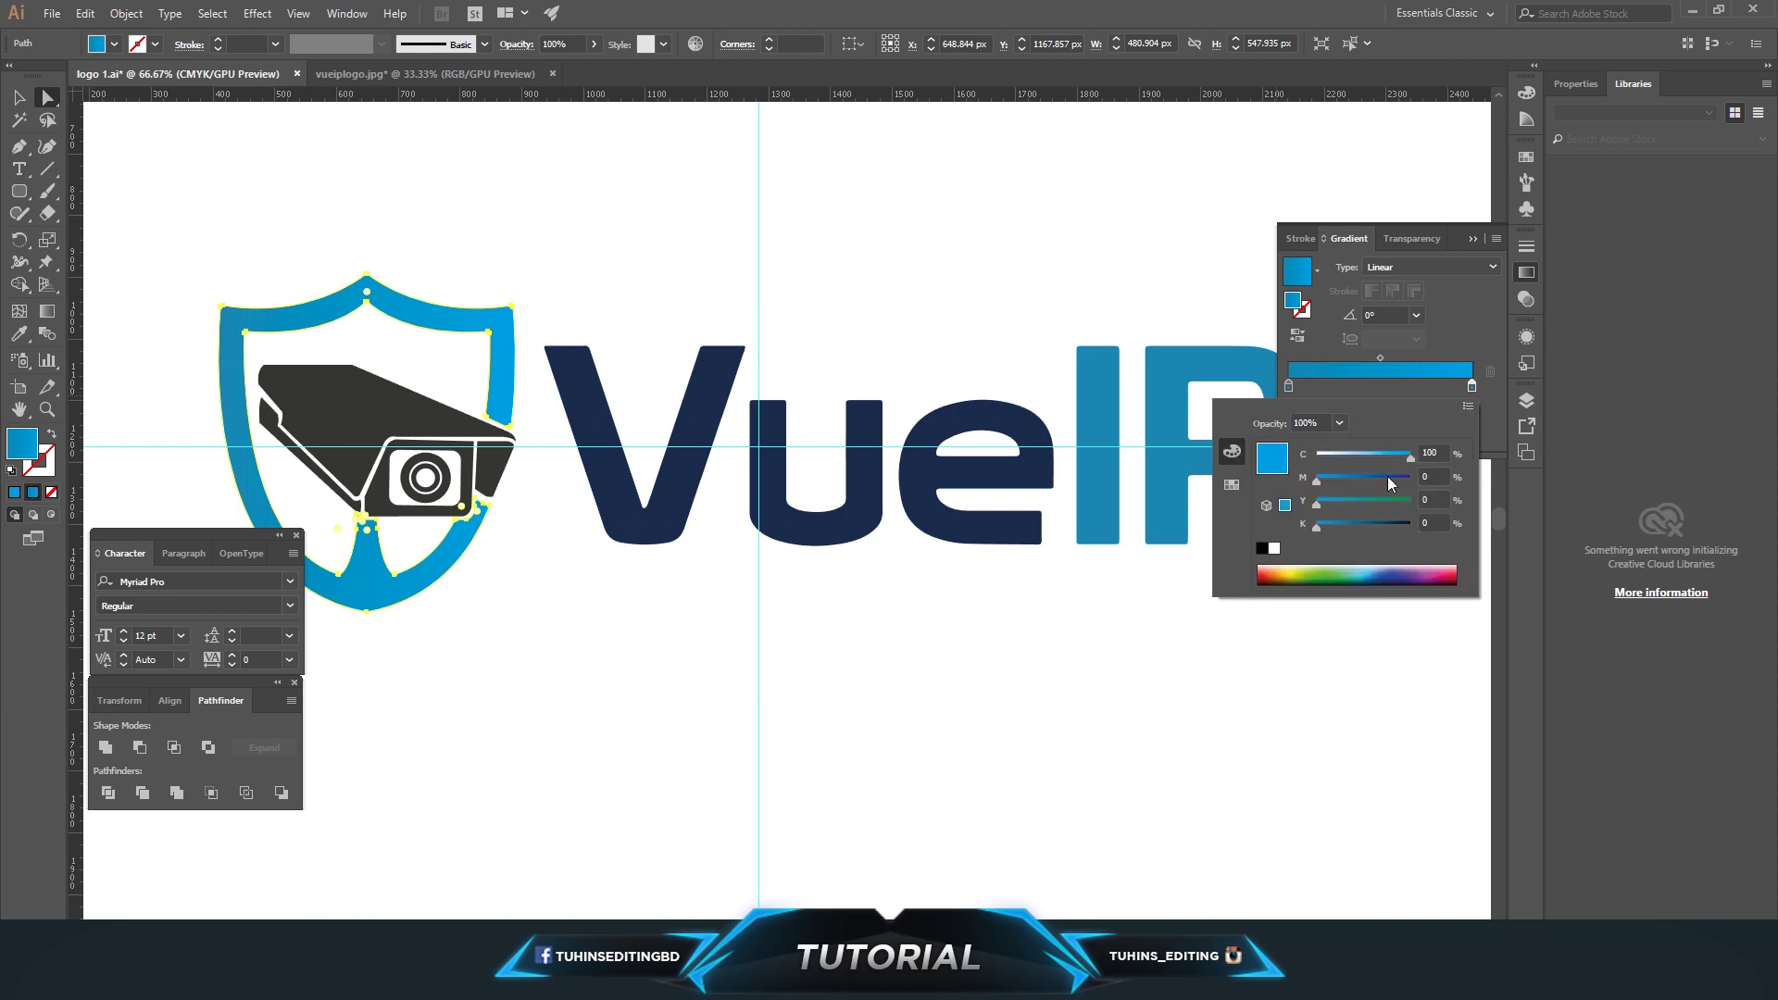
{"action": "left_click_drag", "start_coordinate": [1394, 460], "coordinate": [1375, 455]}
{"action": "left_click", "coordinate": [625, 640]}
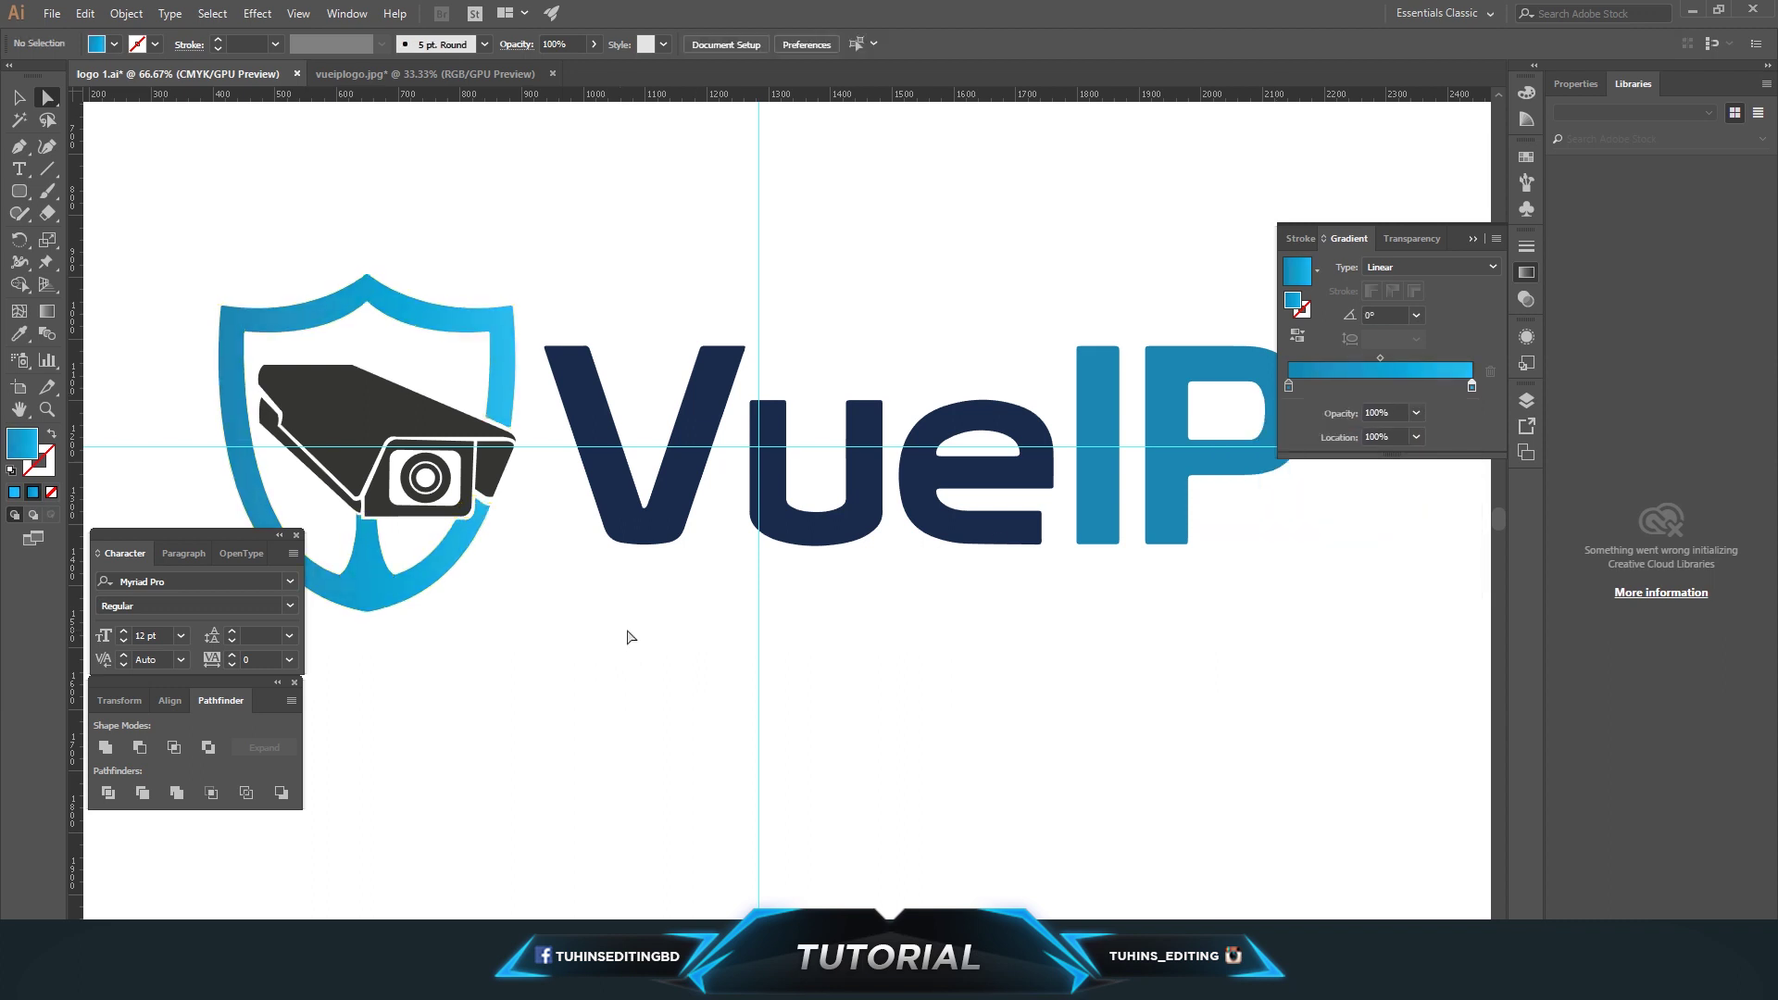
Apply the same gradient to the camera body, strap and lens
{"action": "scroll", "coordinate": [563, 608], "scroll_direction": "up", "scroll_amount": 1}
{"action": "left_click", "coordinate": [367, 448]}
{"action": "left_click", "coordinate": [297, 480], "text": "shift"}
{"action": "left_click", "coordinate": [424, 500], "text": "shift"}
{"action": "left_click", "coordinate": [31, 496]}
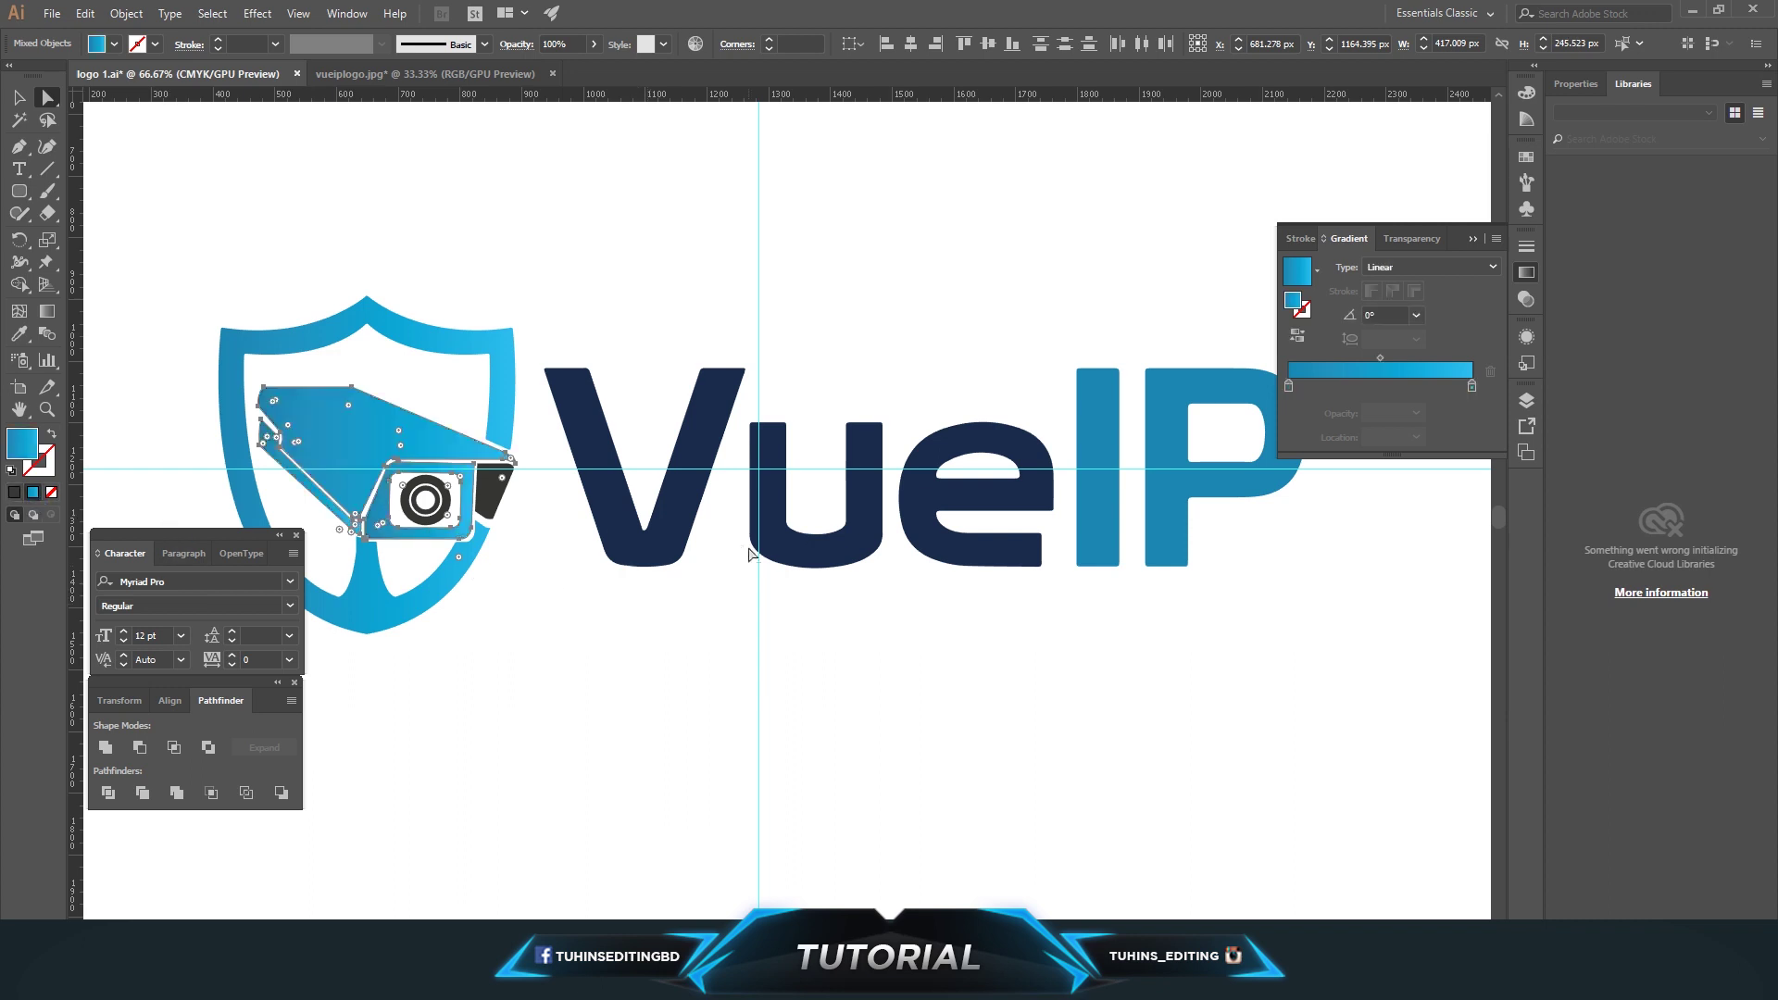
Set the camera gradient stops to navy and blue, darkening the left with black
{"action": "left_click", "coordinate": [1287, 387]}
{"action": "double_click", "coordinate": [1473, 387]}
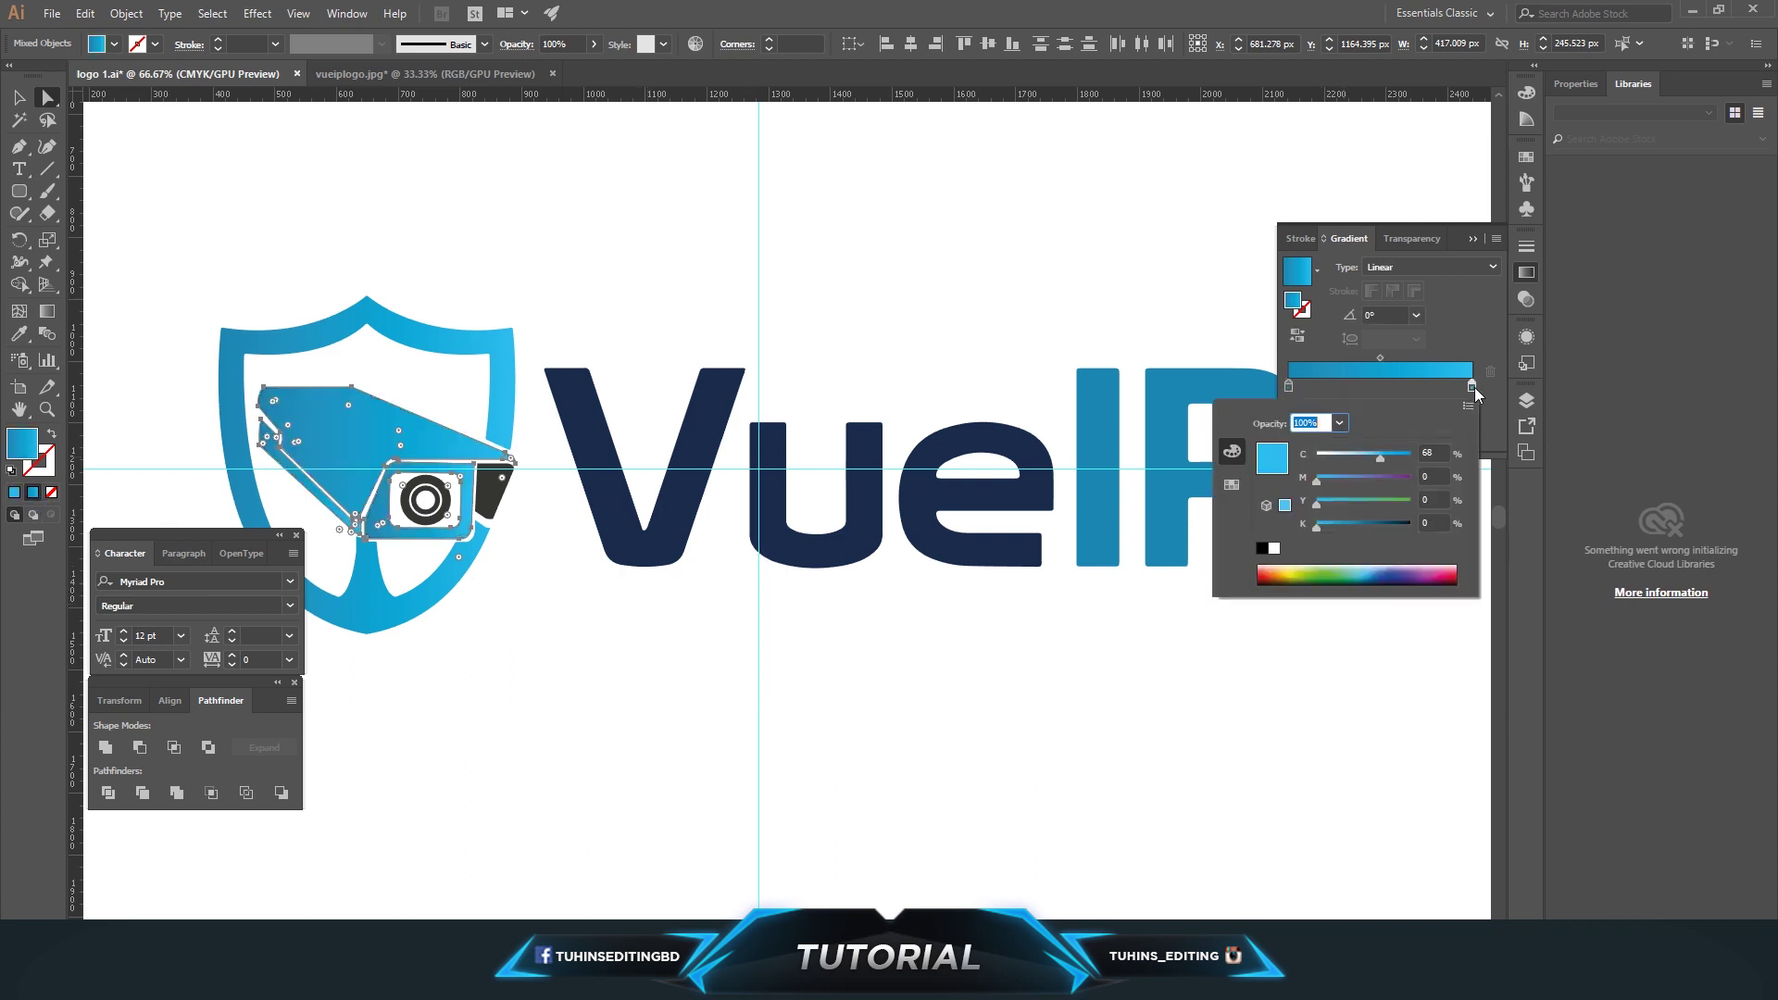
{"action": "left_click", "coordinate": [1231, 485]}
{"action": "left_click", "coordinate": [1376, 496]}
{"action": "left_click", "coordinate": [1287, 385]}
{"action": "double_click", "coordinate": [1288, 385]}
{"action": "left_click", "coordinate": [1349, 458]}
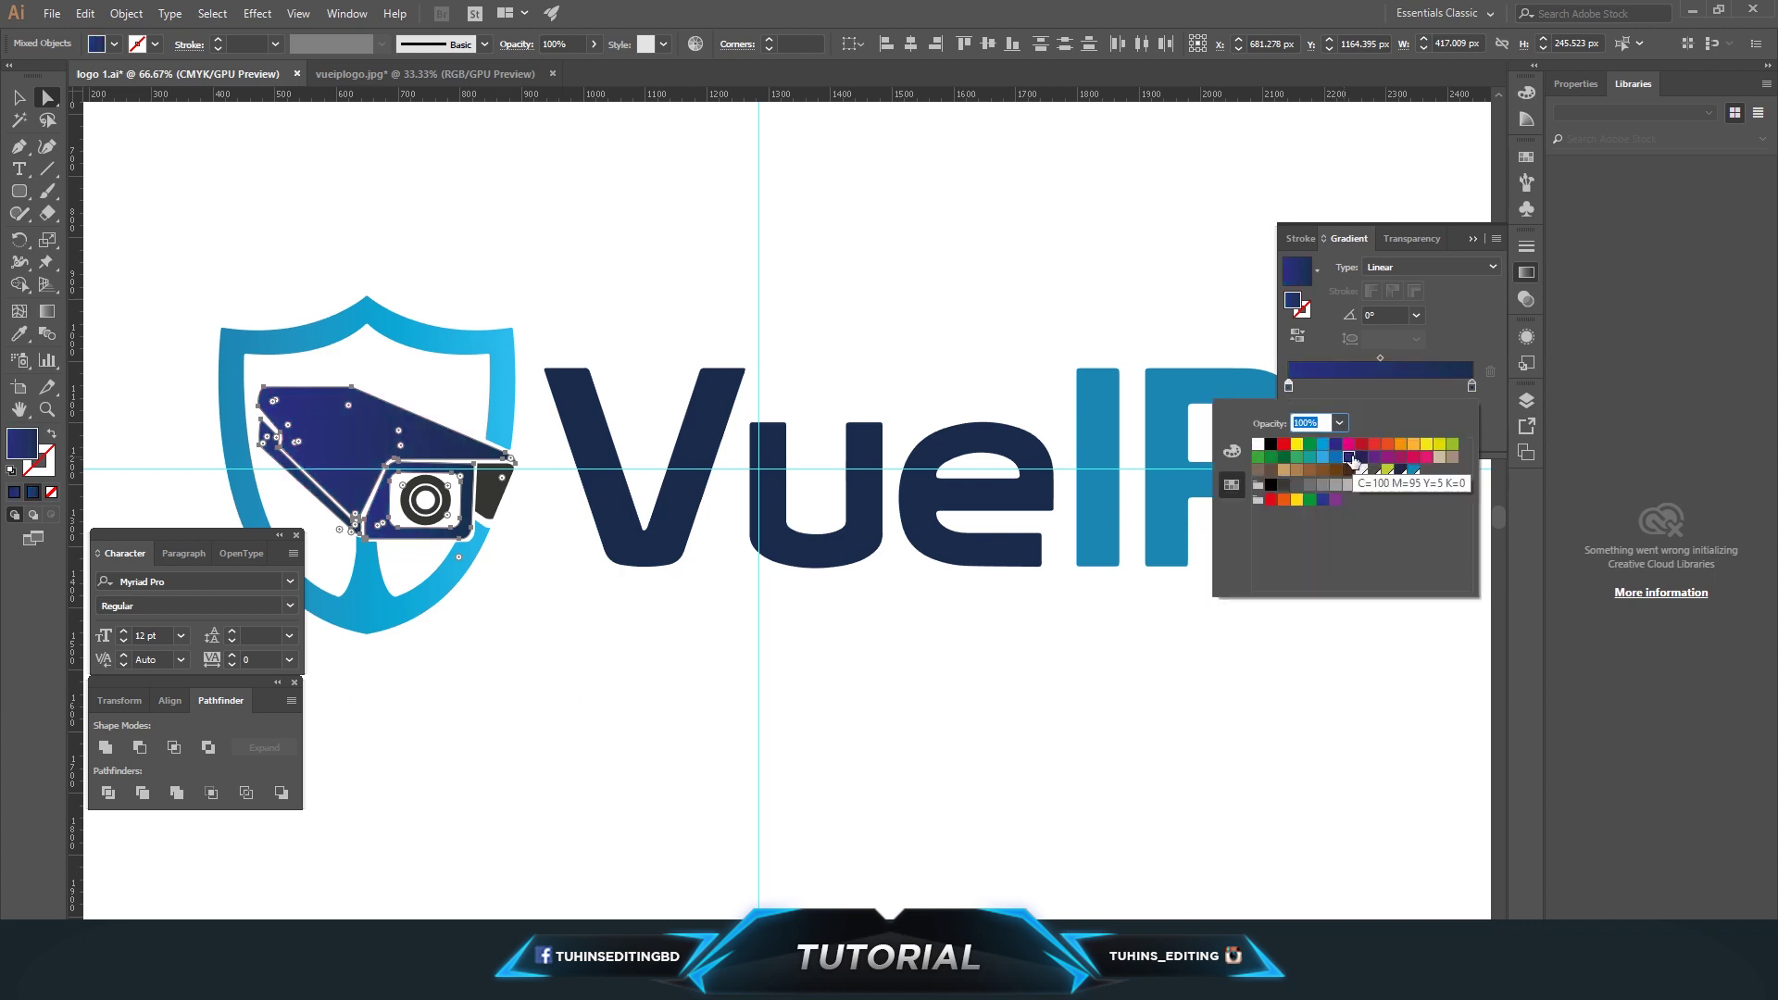
{"action": "left_click", "coordinate": [1336, 457]}
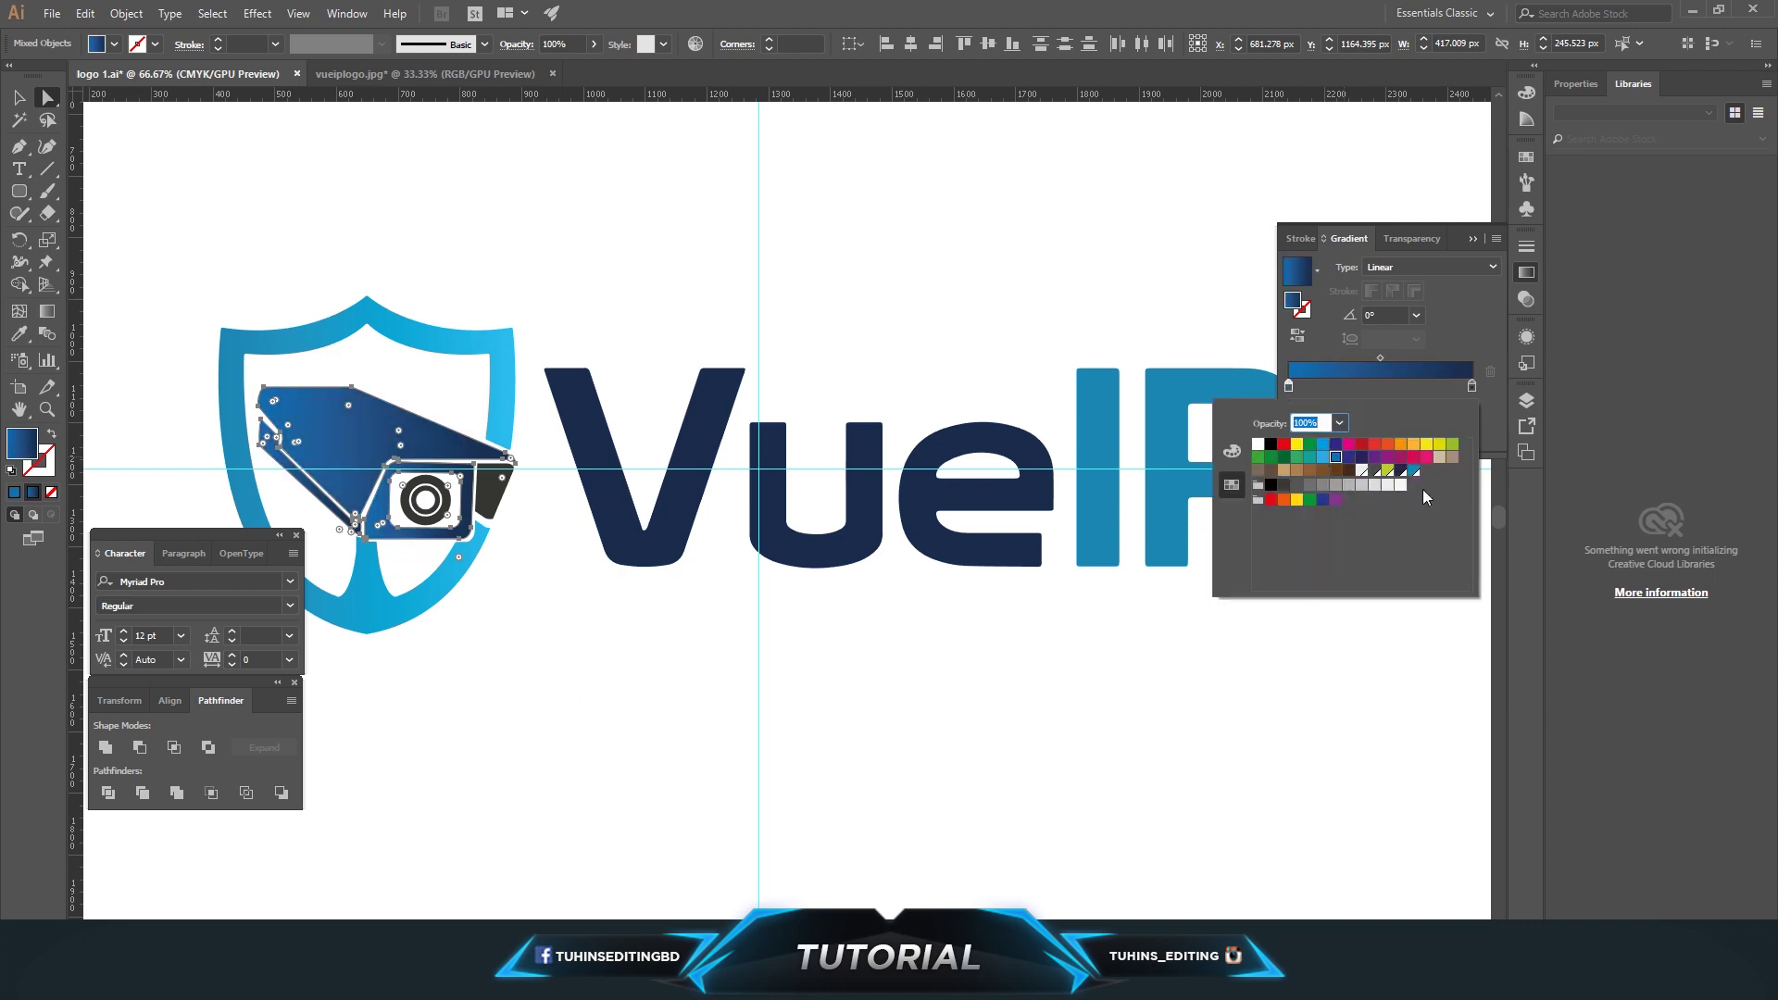
{"action": "left_click", "coordinate": [1232, 452]}
{"action": "left_click_drag", "start_coordinate": [1332, 531], "coordinate": [1385, 530]}
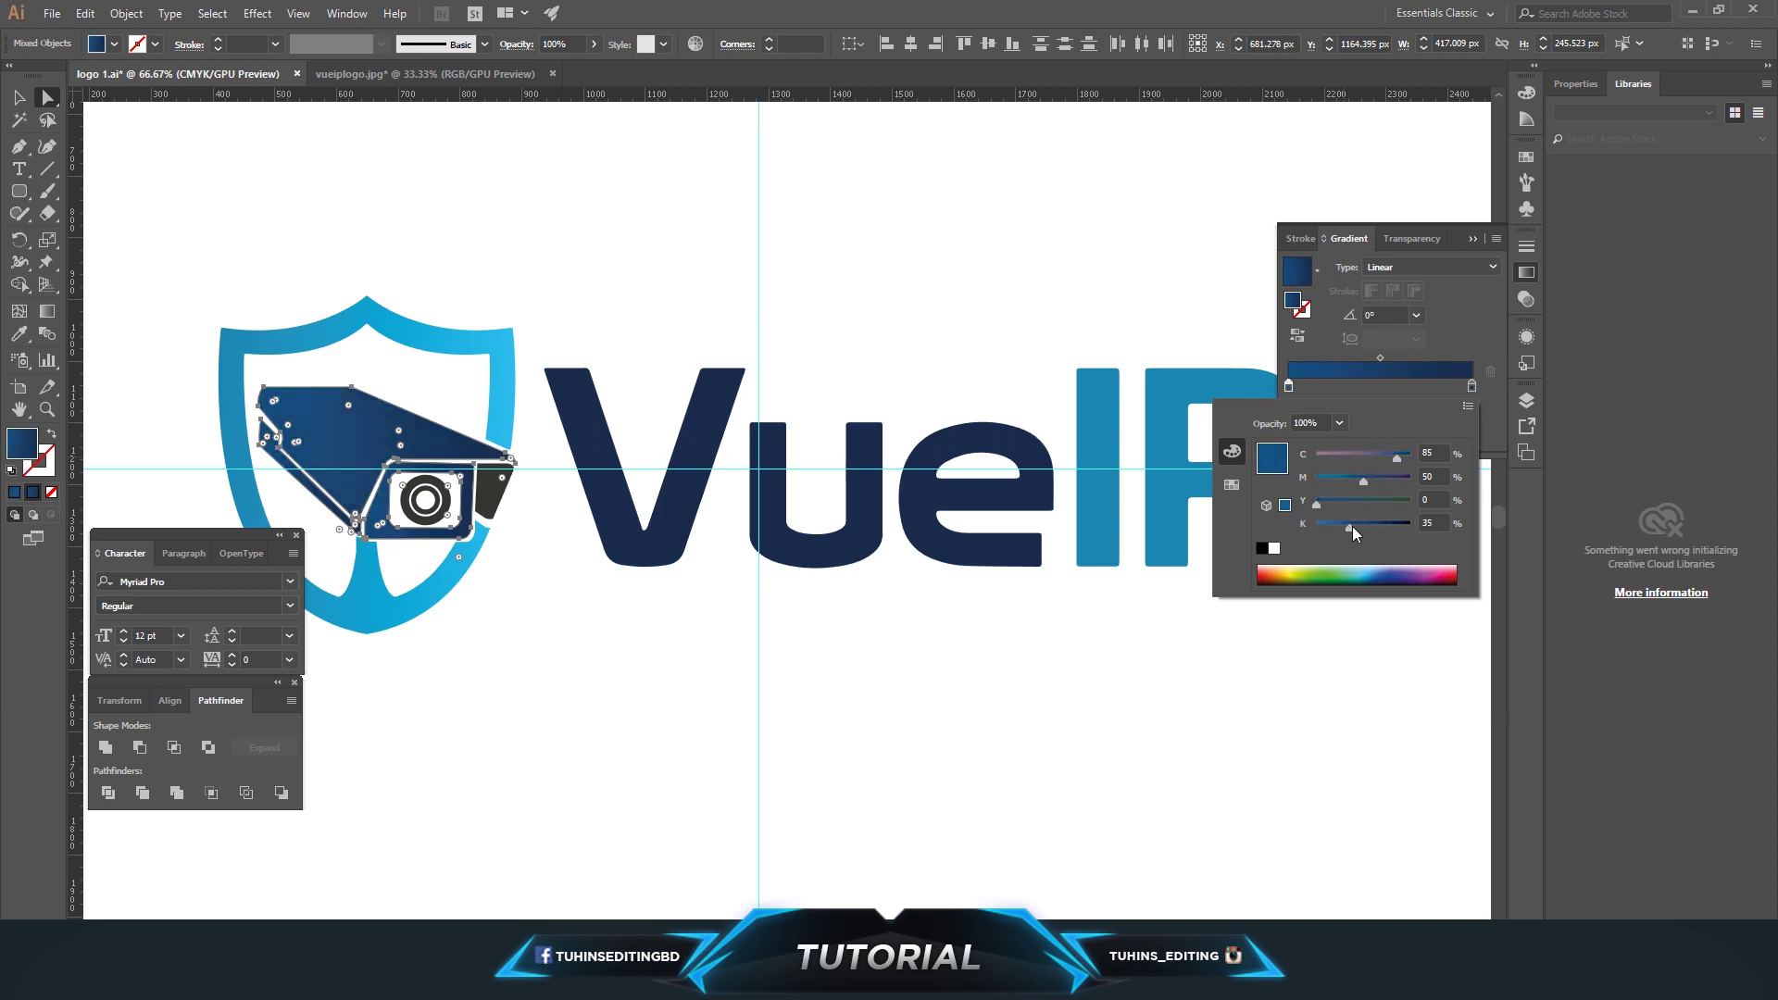
Recolour the lens piece to match the camera and zoom out to the artboard
{"action": "left_click", "coordinate": [573, 640]}
{"action": "left_click", "coordinate": [498, 505]}
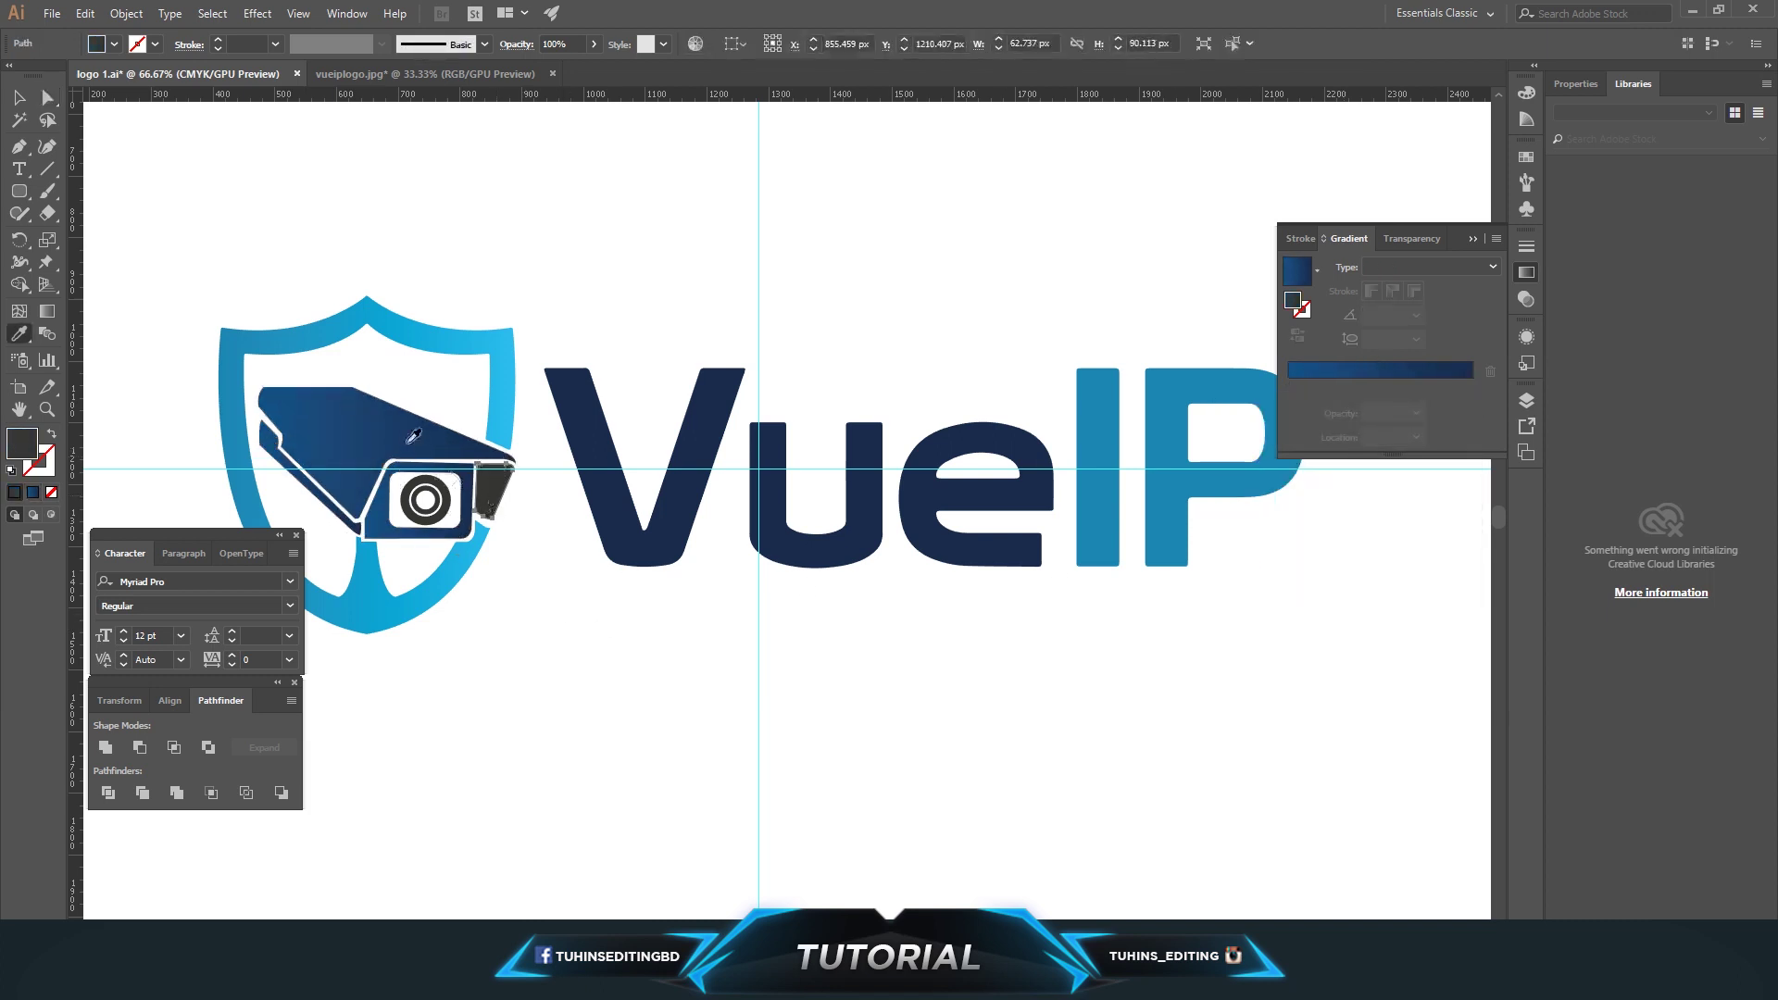
{"action": "key", "text": "ctrl+shift+a"}
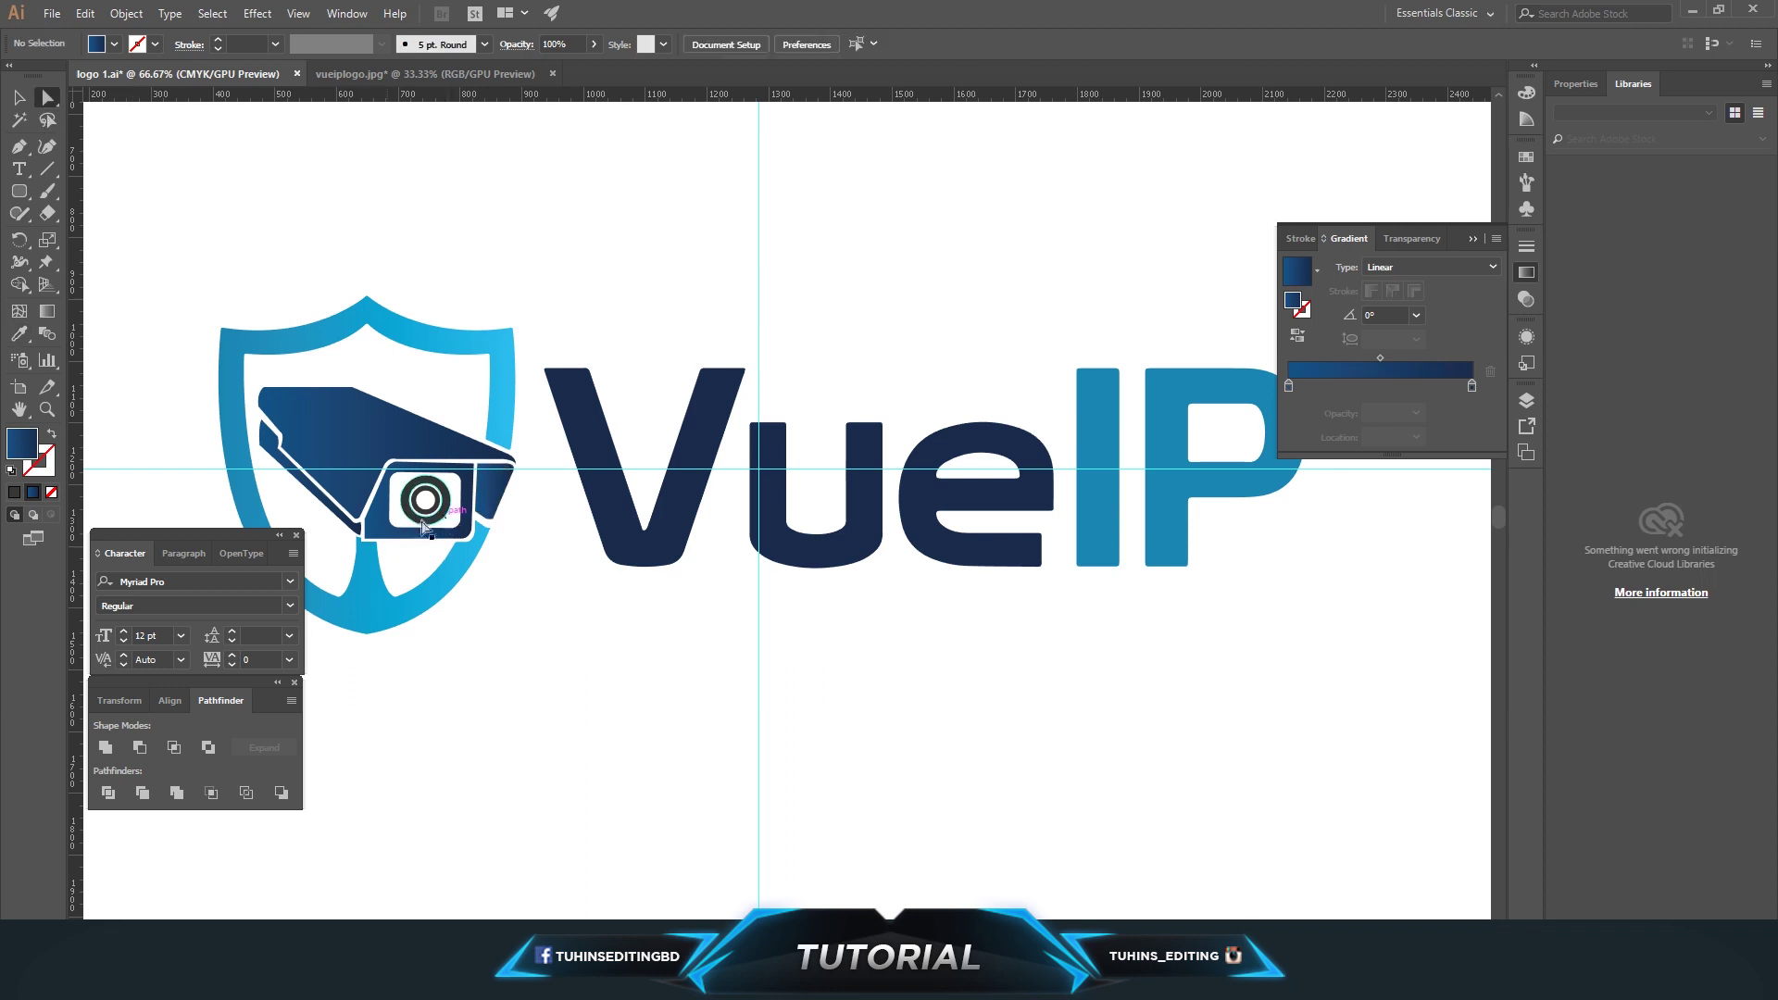
{"action": "left_click", "coordinate": [449, 525]}
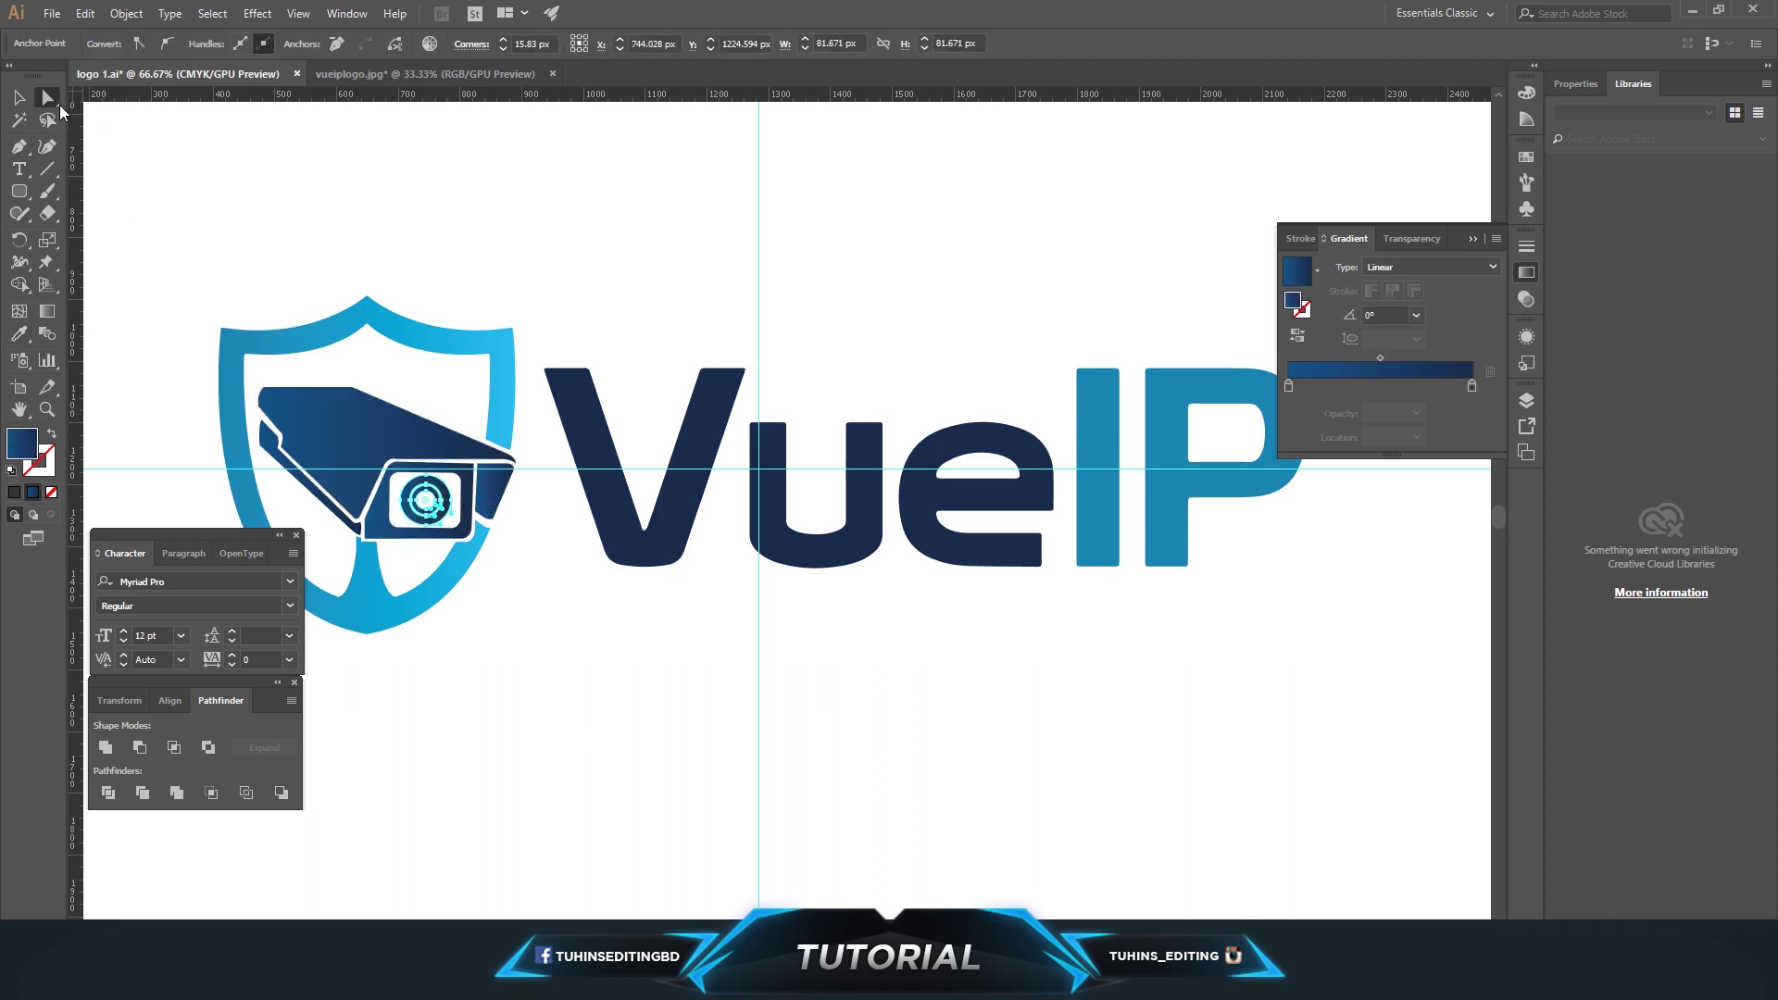
{"action": "left_click", "coordinate": [539, 220]}
{"action": "key", "text": "ctrl+0"}
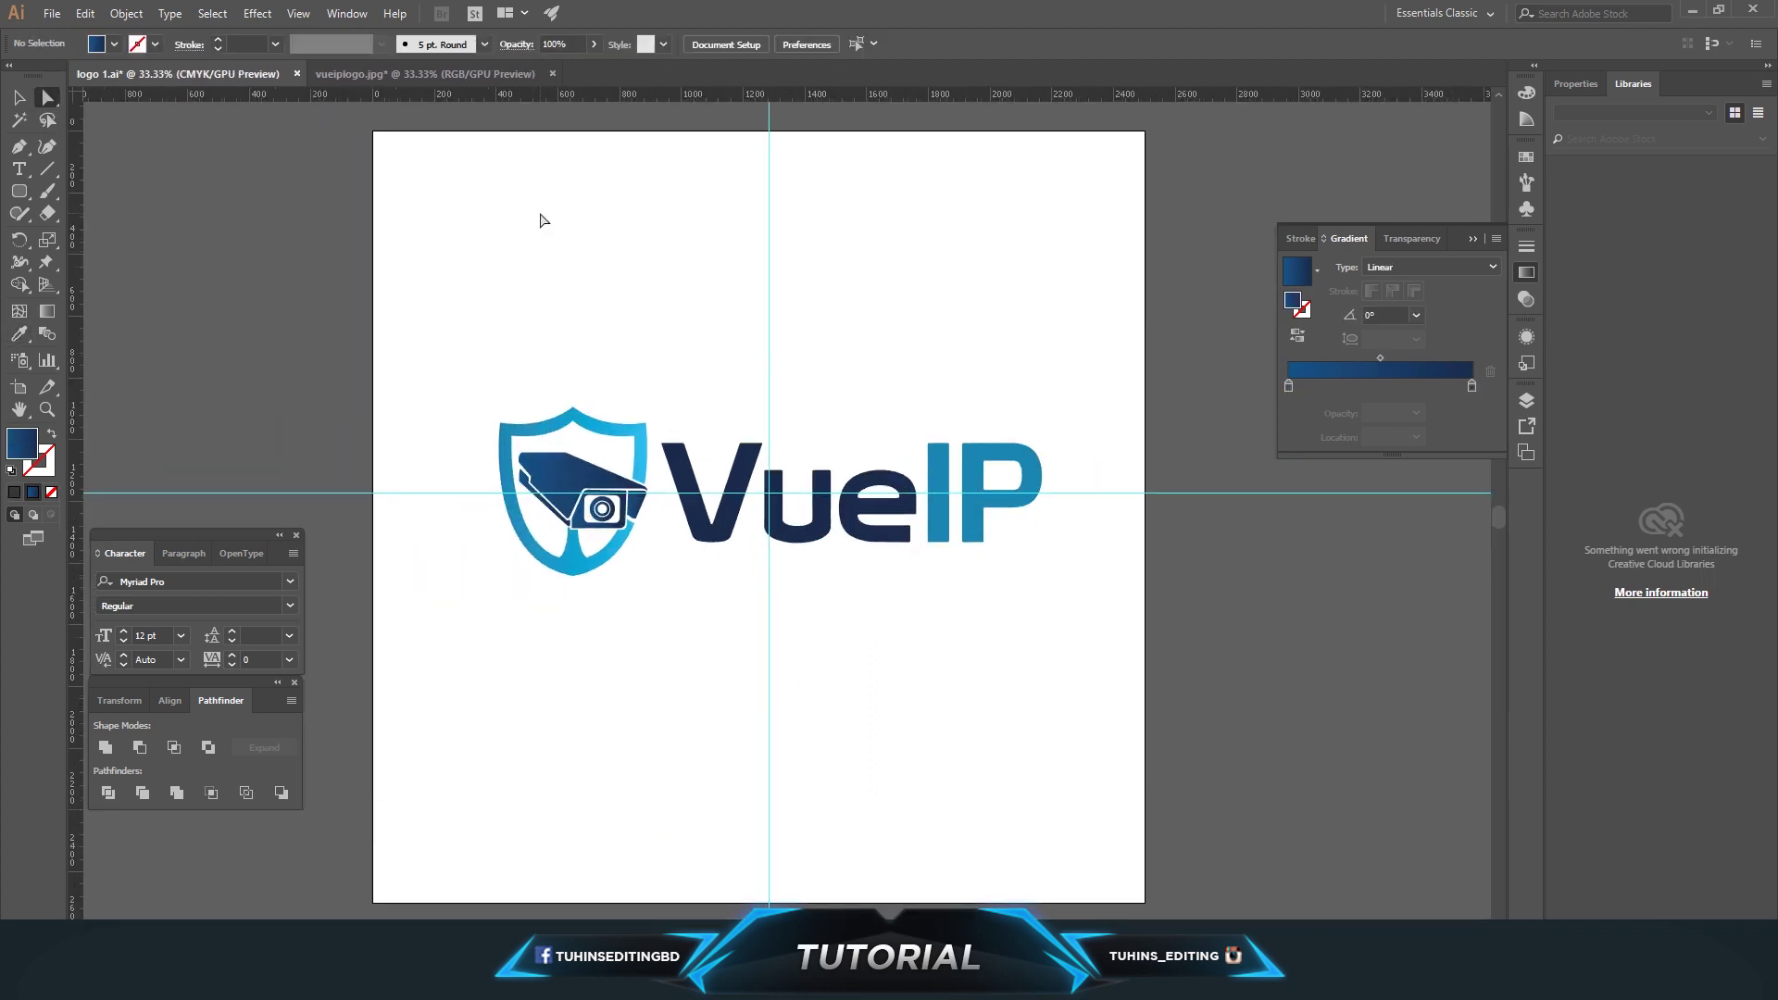
Hide Layer 1 containing the guide lines from the Layers panel
{"action": "key", "text": "ctrl+plus"}
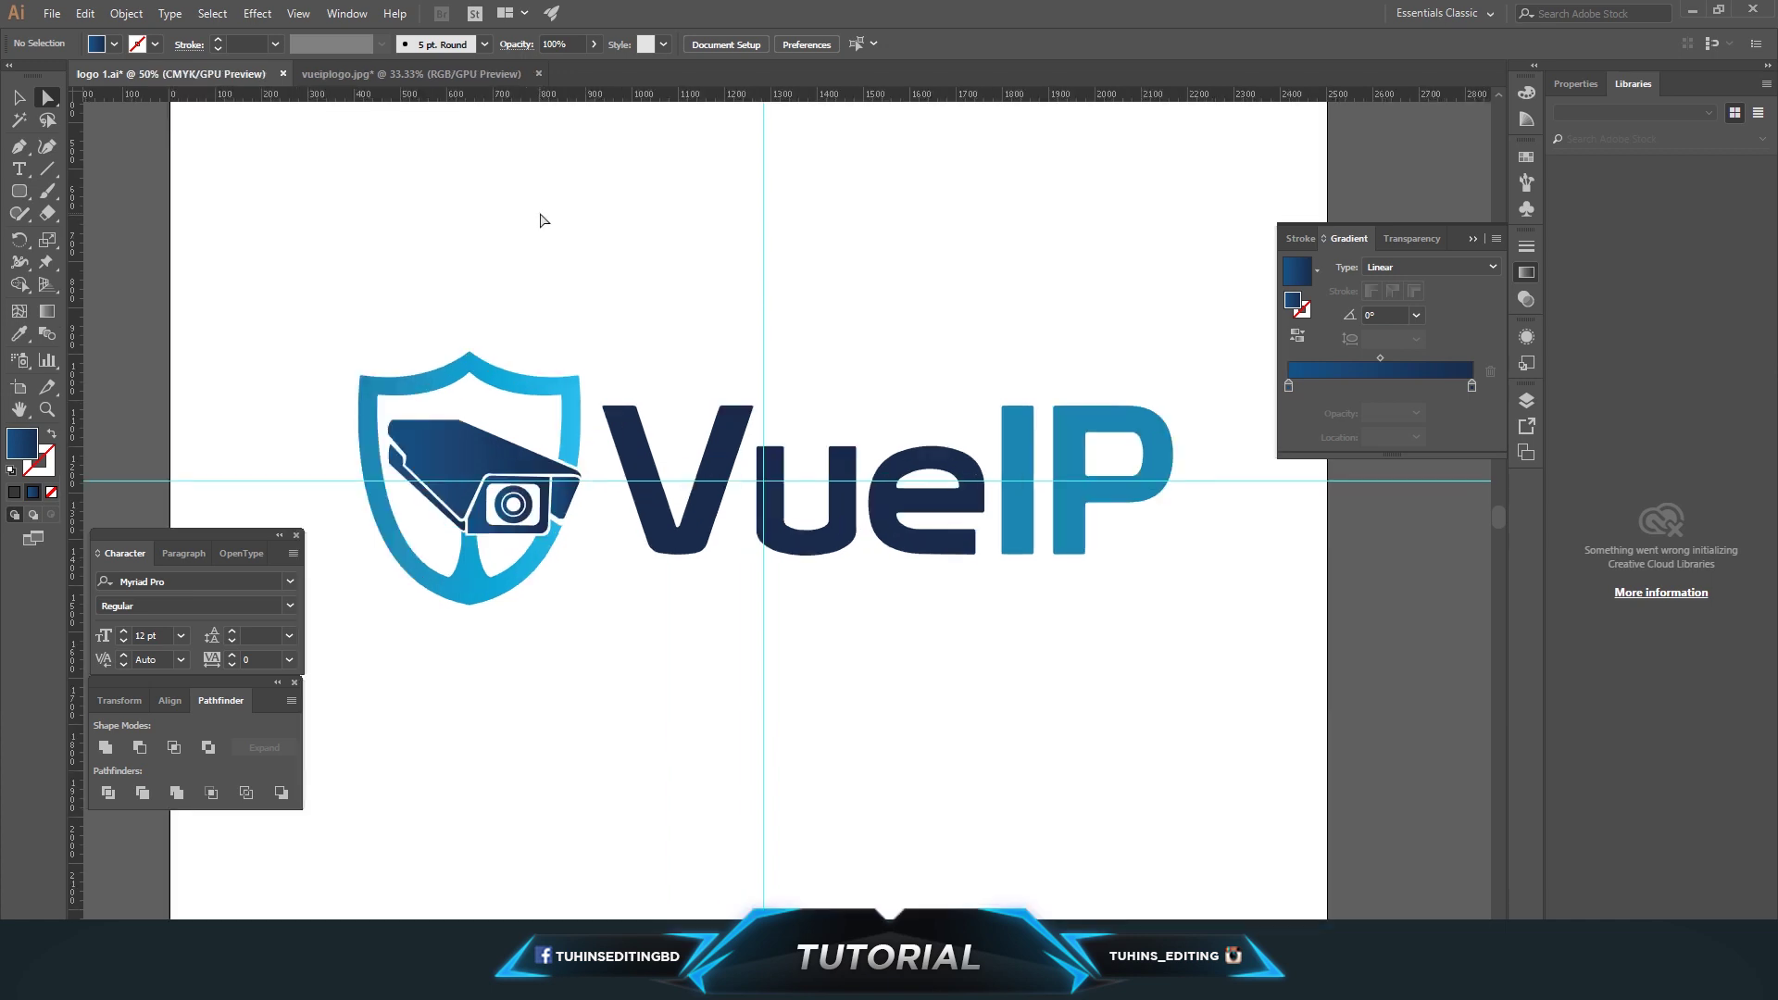
{"action": "key", "text": "ctrl+minus"}
{"action": "key", "text": "ctrl+minus"}
{"action": "key", "text": "ctrl+plus"}
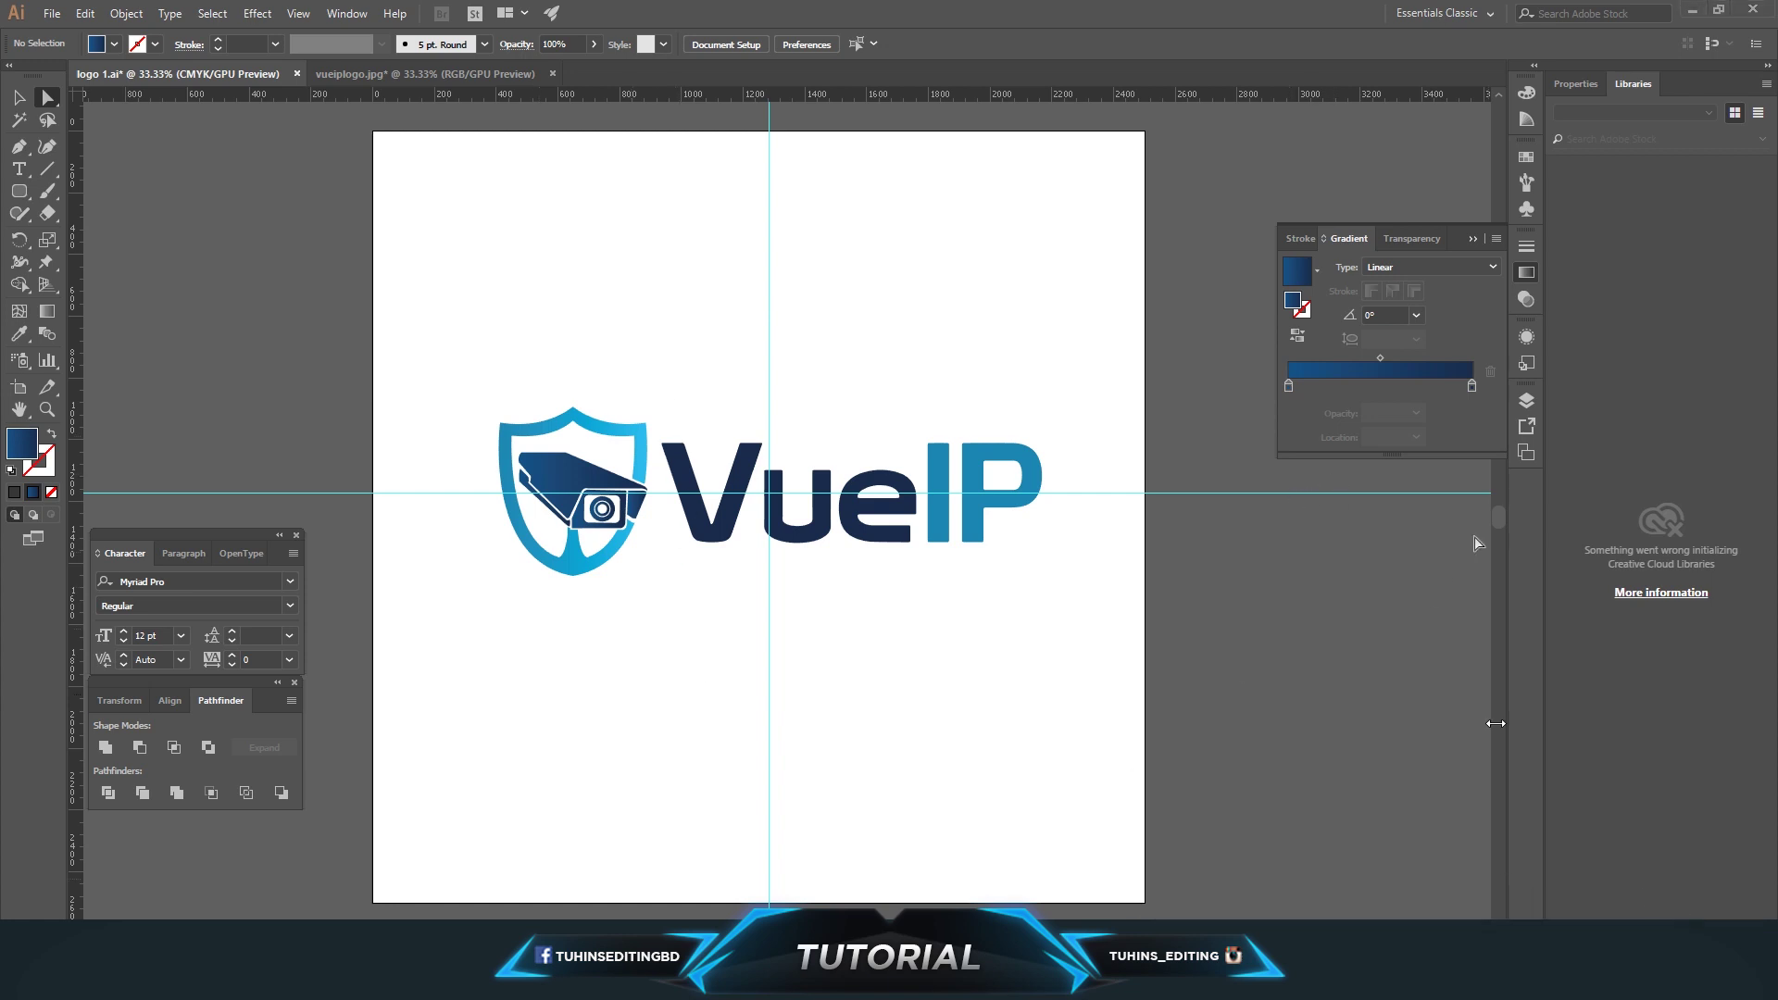
{"action": "left_click", "coordinate": [348, 13]}
{"action": "left_click", "coordinate": [371, 556]}
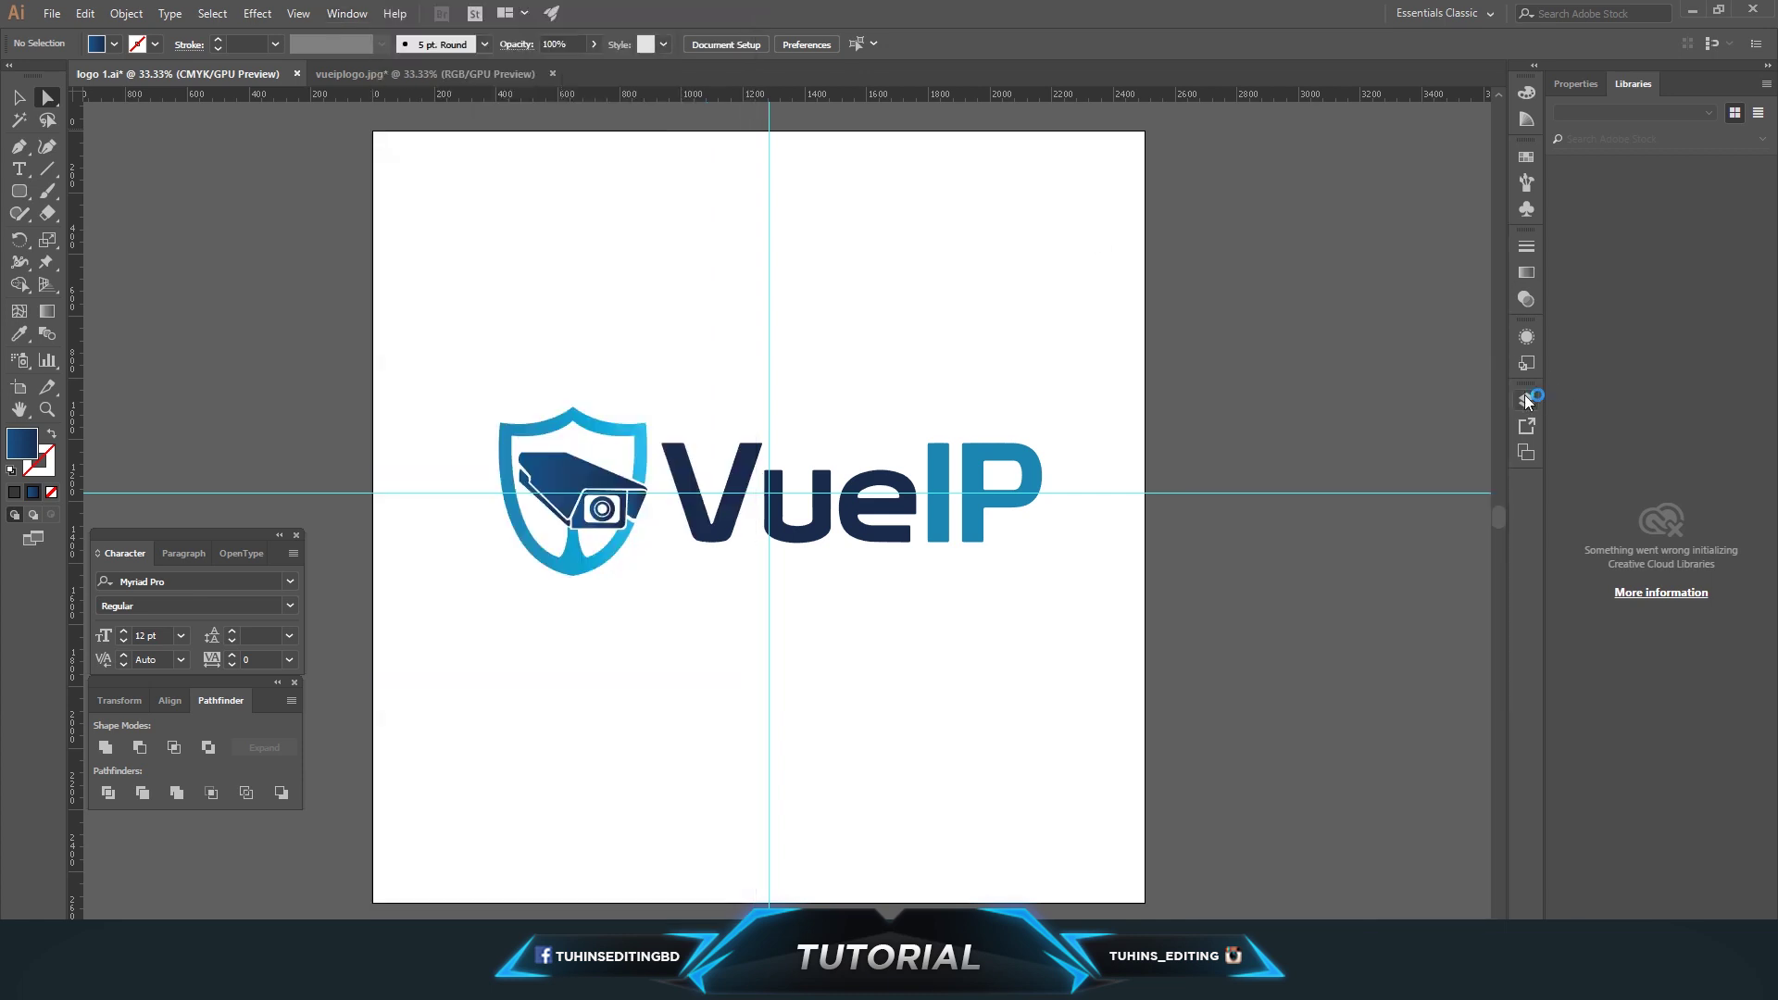
{"action": "left_click", "coordinate": [1214, 537]}
Centre the view on the logo and save logo 1.ai
{"action": "key", "text": "ctrl+plus"}
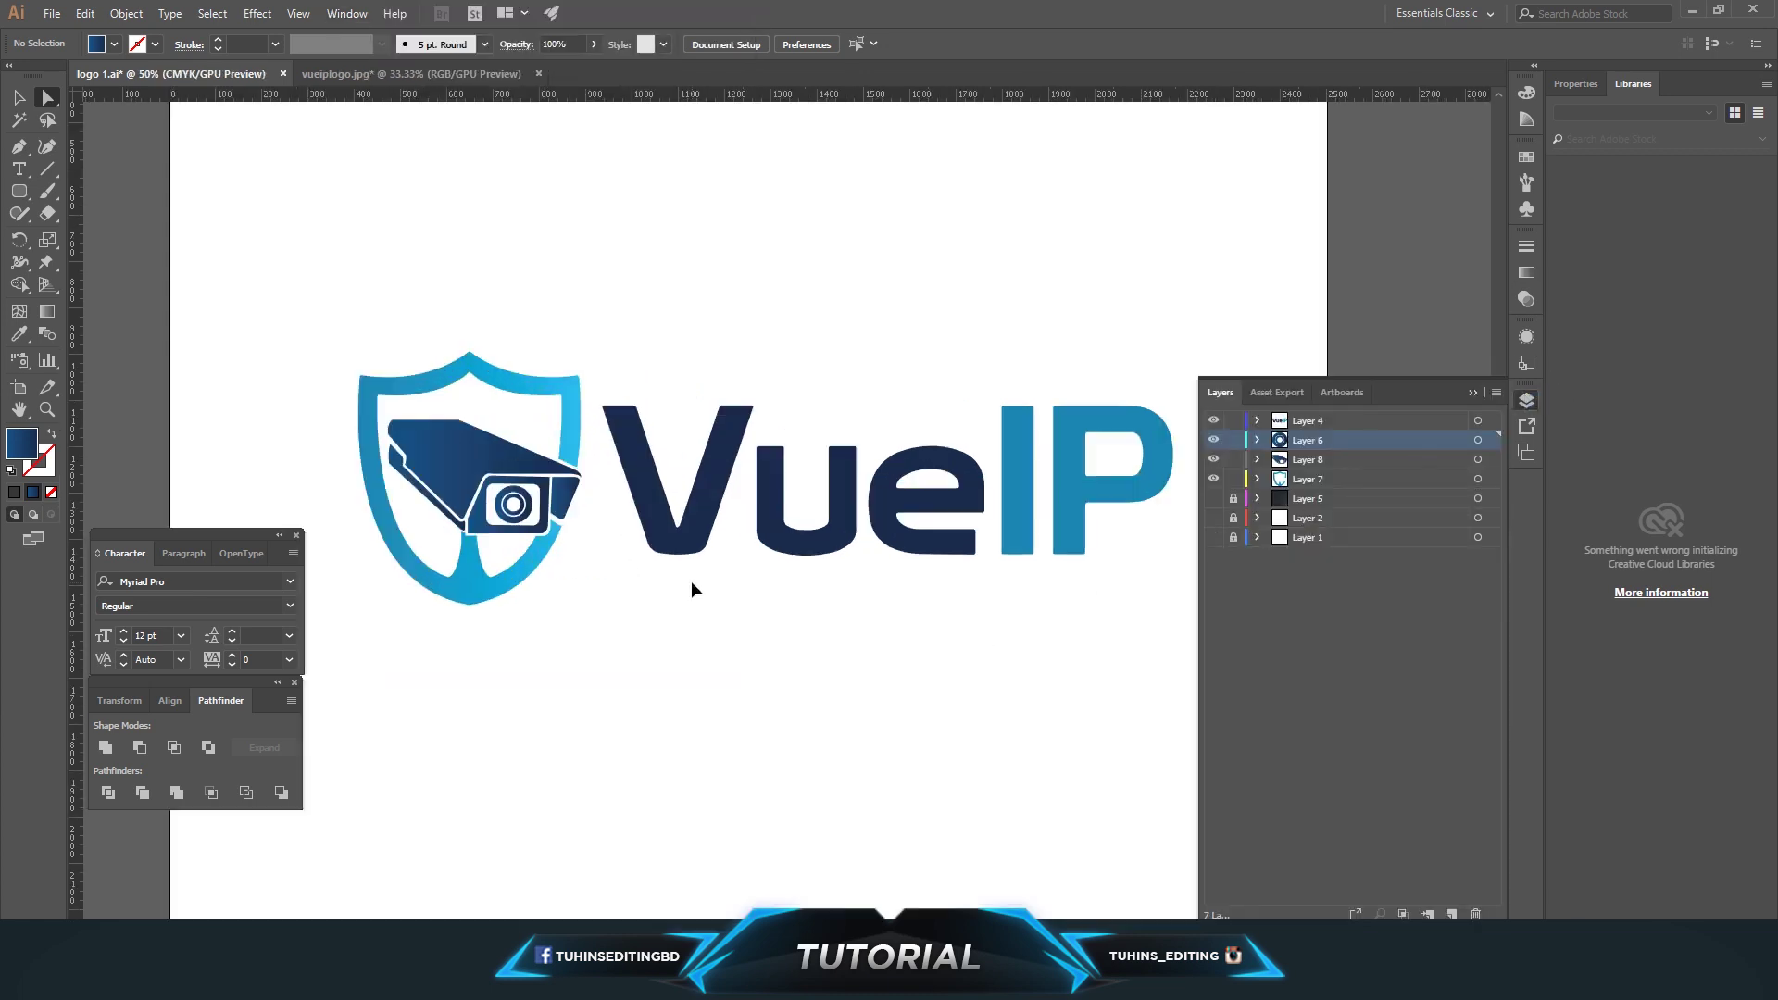
{"action": "left_click_drag", "start_coordinate": [848, 686], "coordinate": [752, 616]}
{"action": "key", "text": "ctrl+s"}
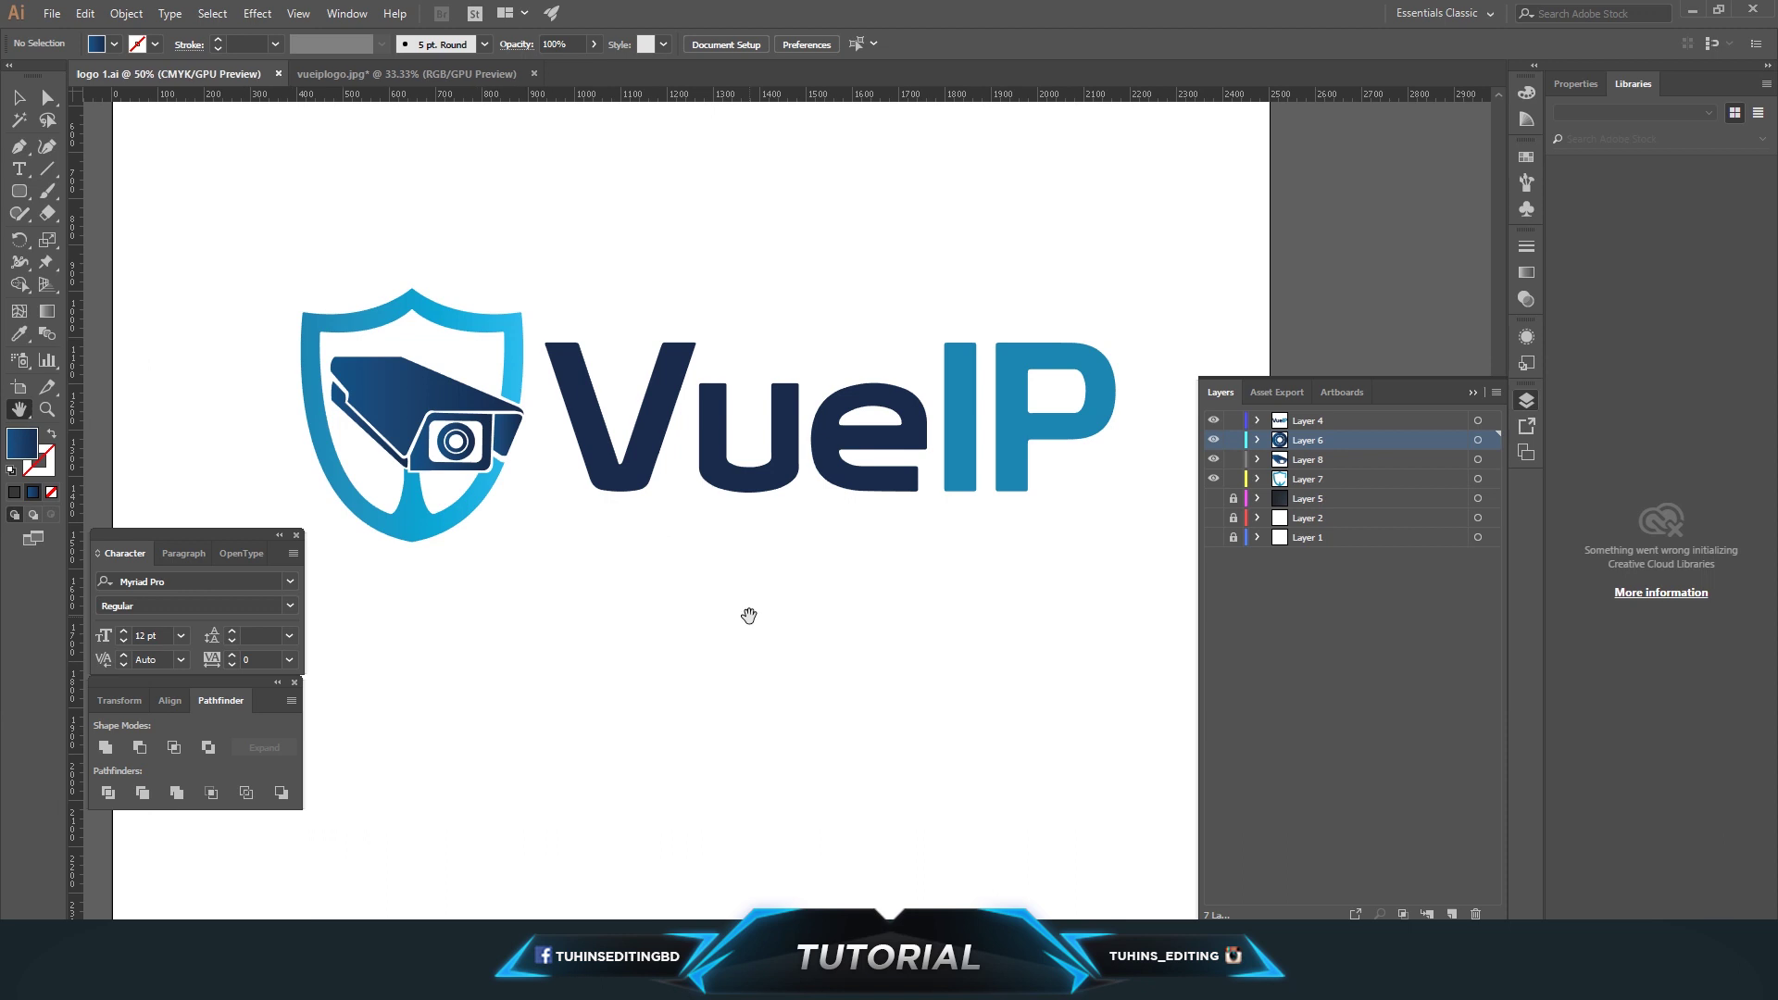